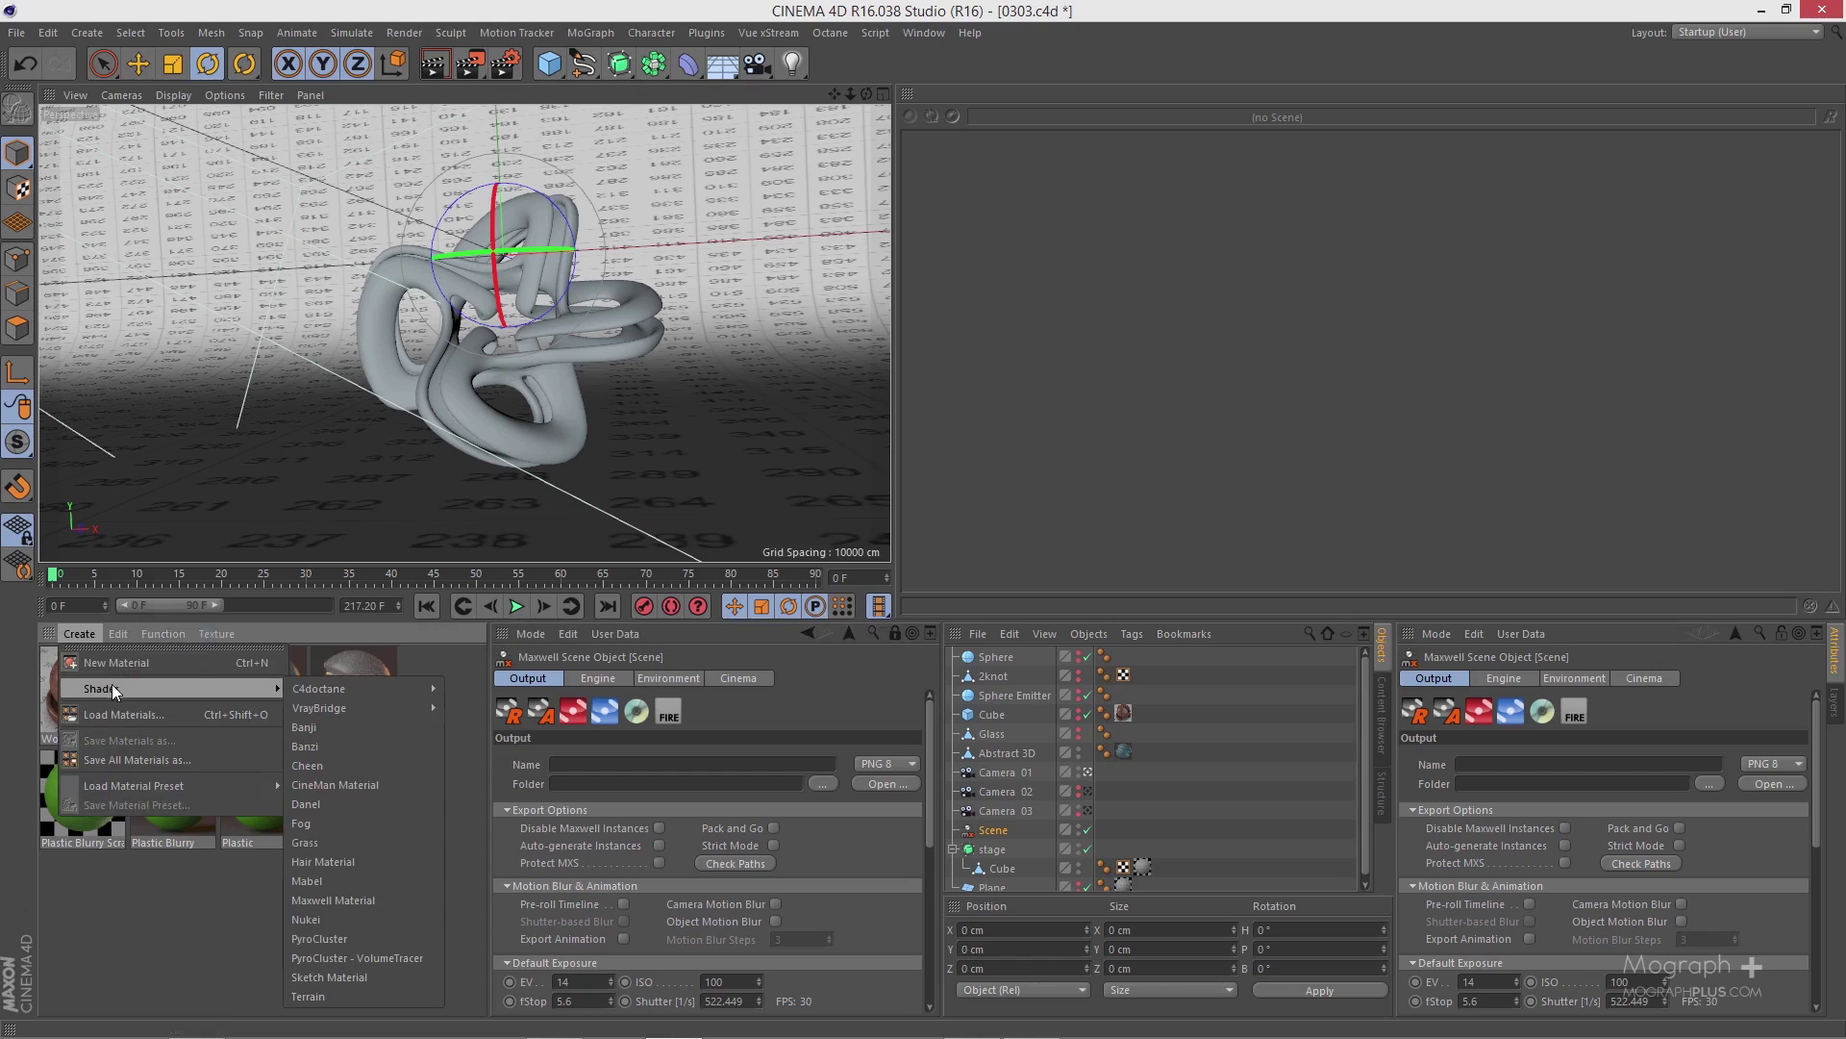
- Create a new Maxwell material and rename it Metal
{"action": "left_click", "coordinate": [377, 902]}
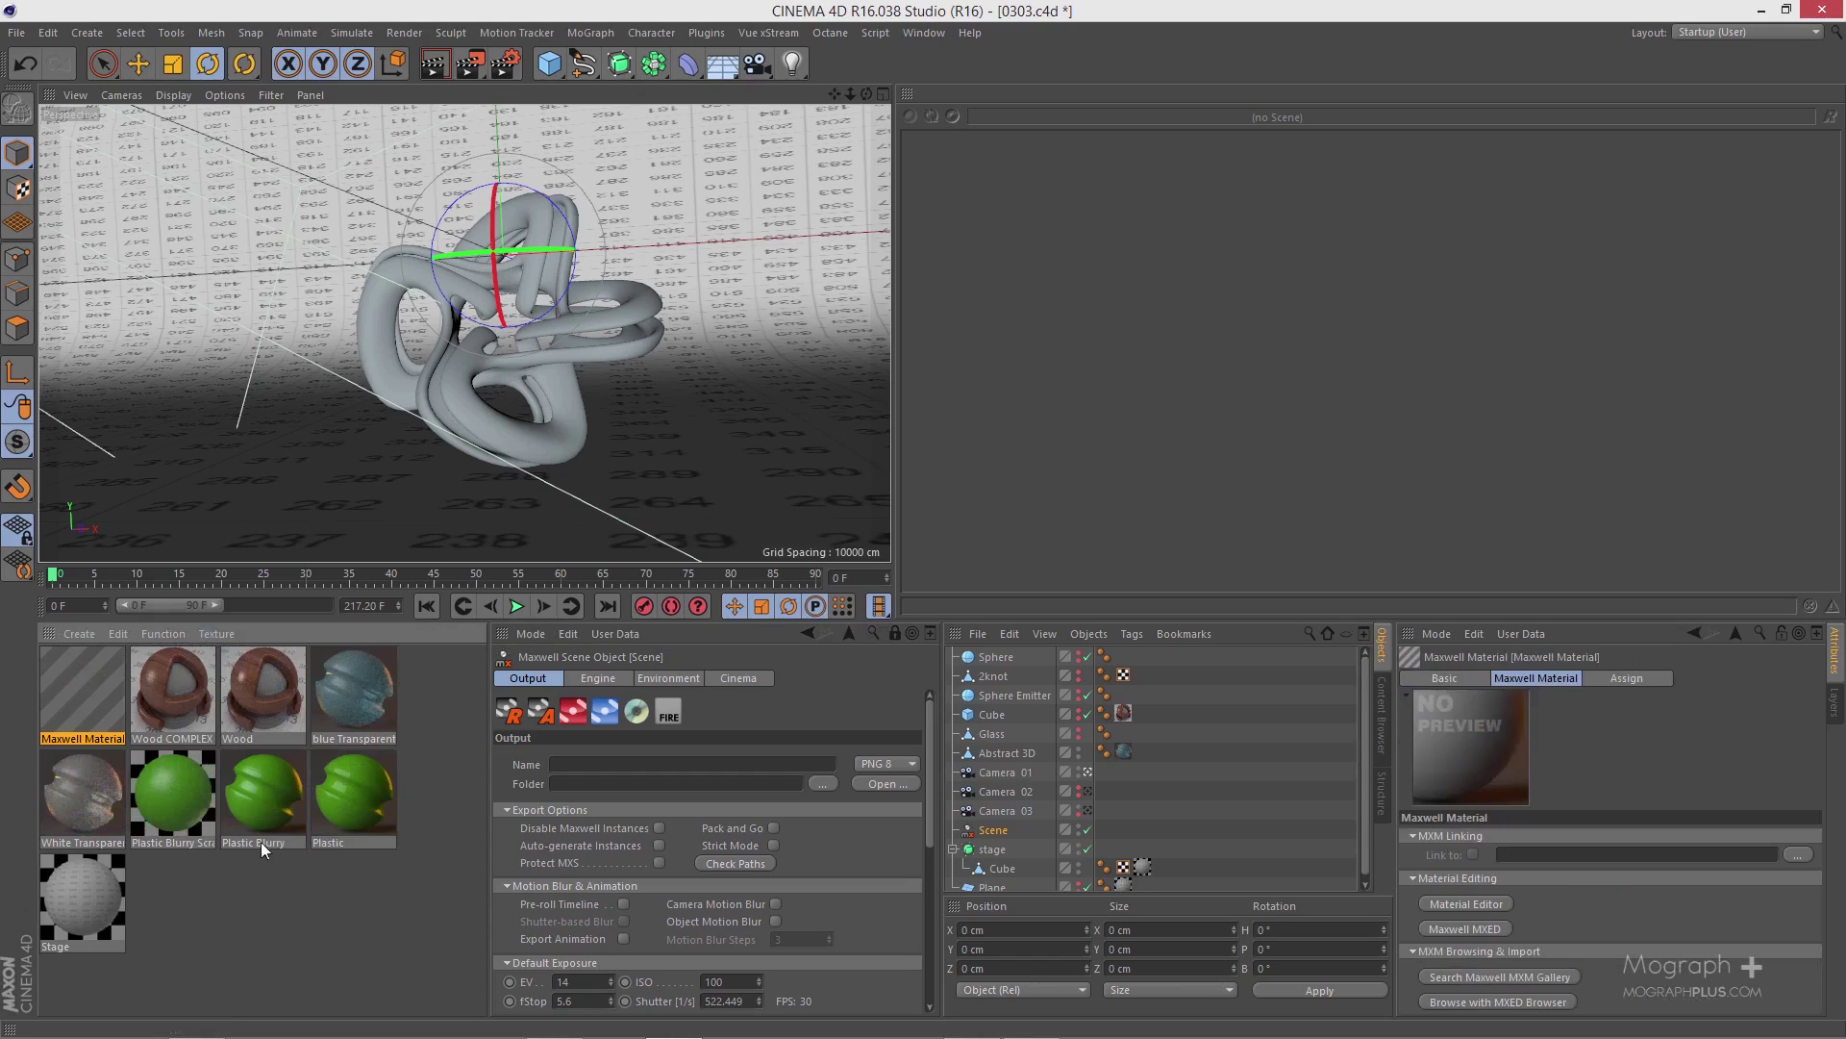
{"action": "double_click", "coordinate": [59, 740]}
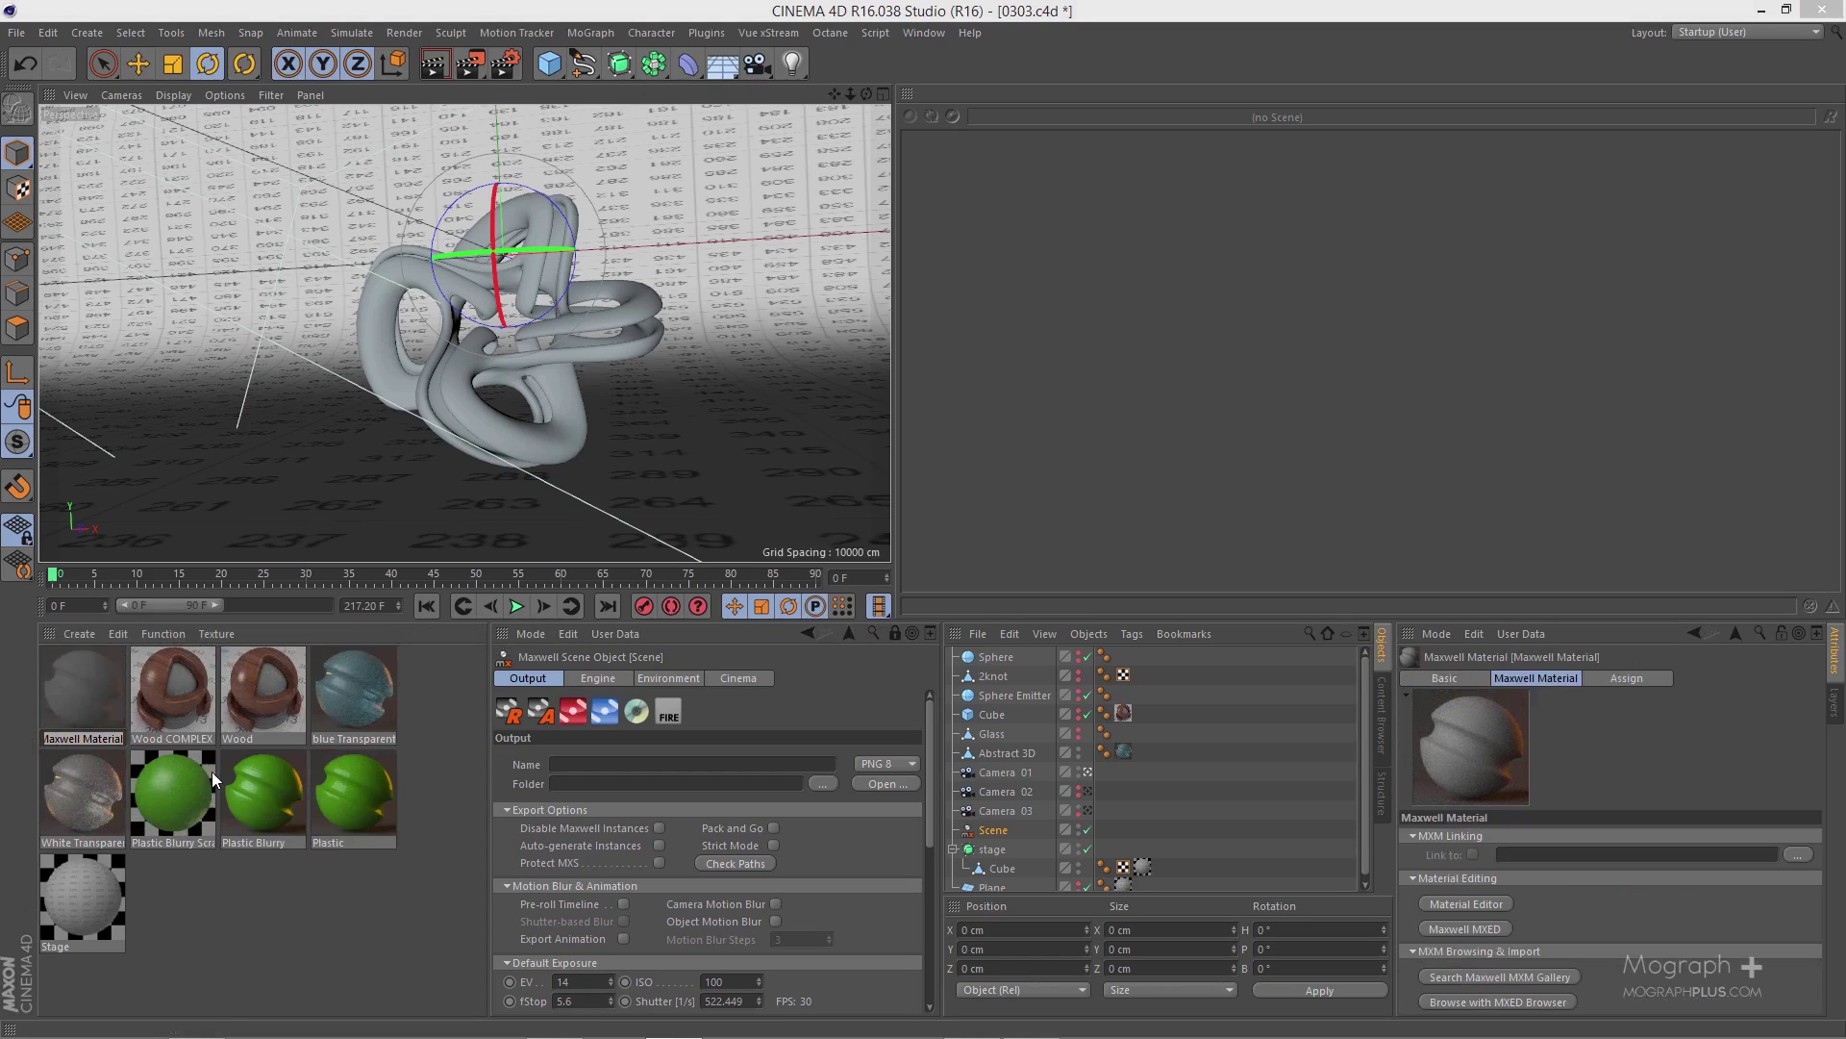
{"action": "type", "text": "Meta"}
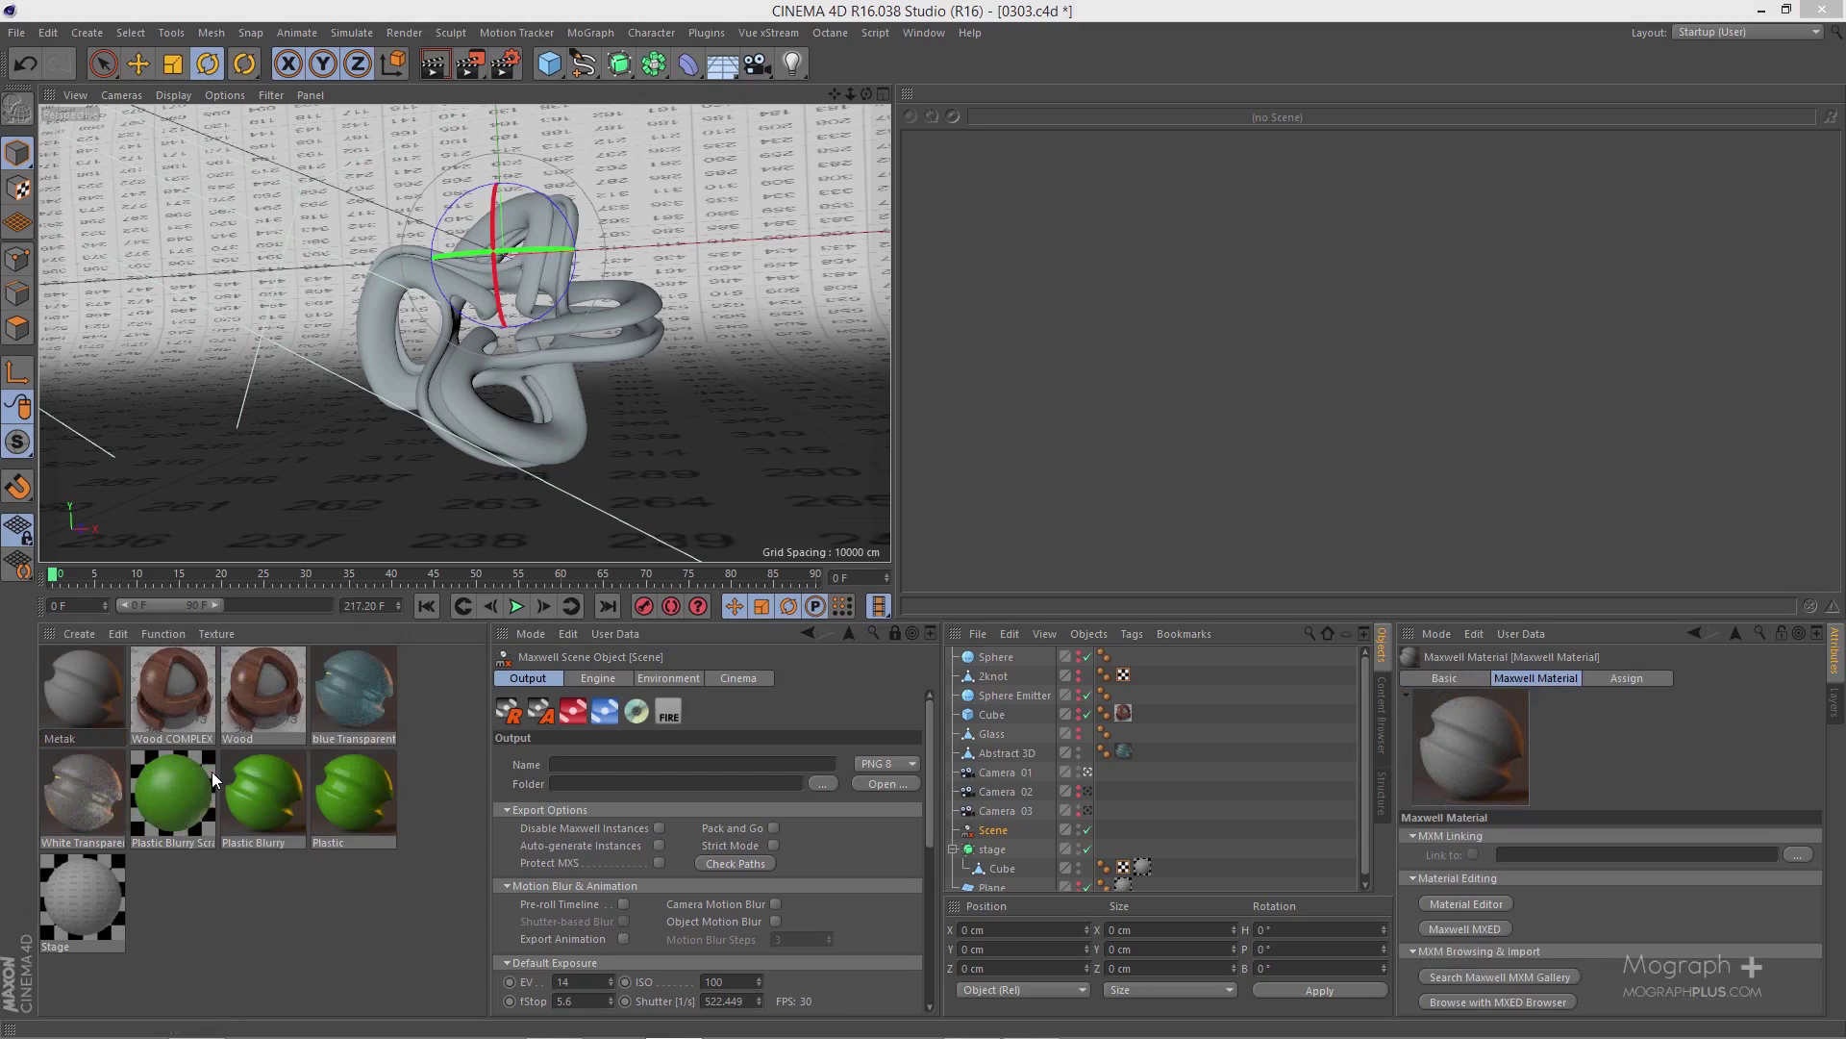
{"action": "type", "text": "l"}
{"action": "key", "text": "Return"}
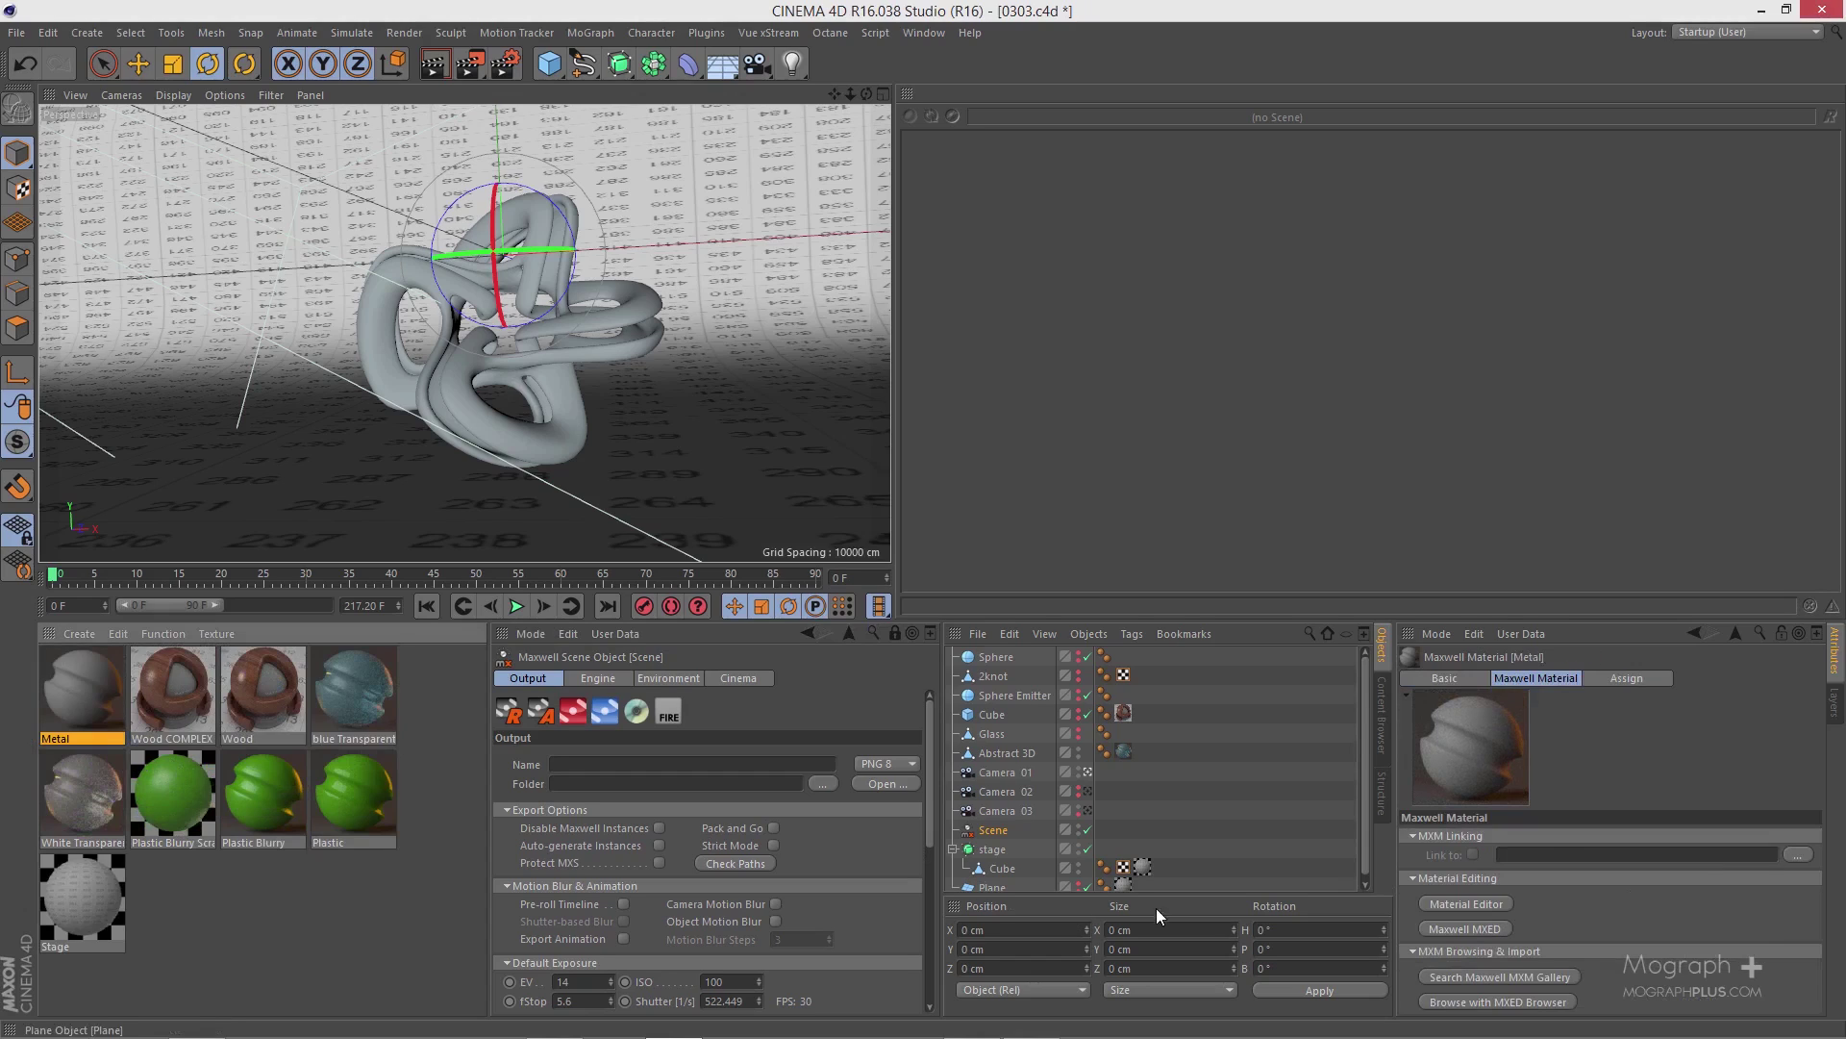
- Open the Metal material in the Maxwell Material Editor and set its global type to Metal
{"action": "left_click", "coordinate": [1465, 928]}
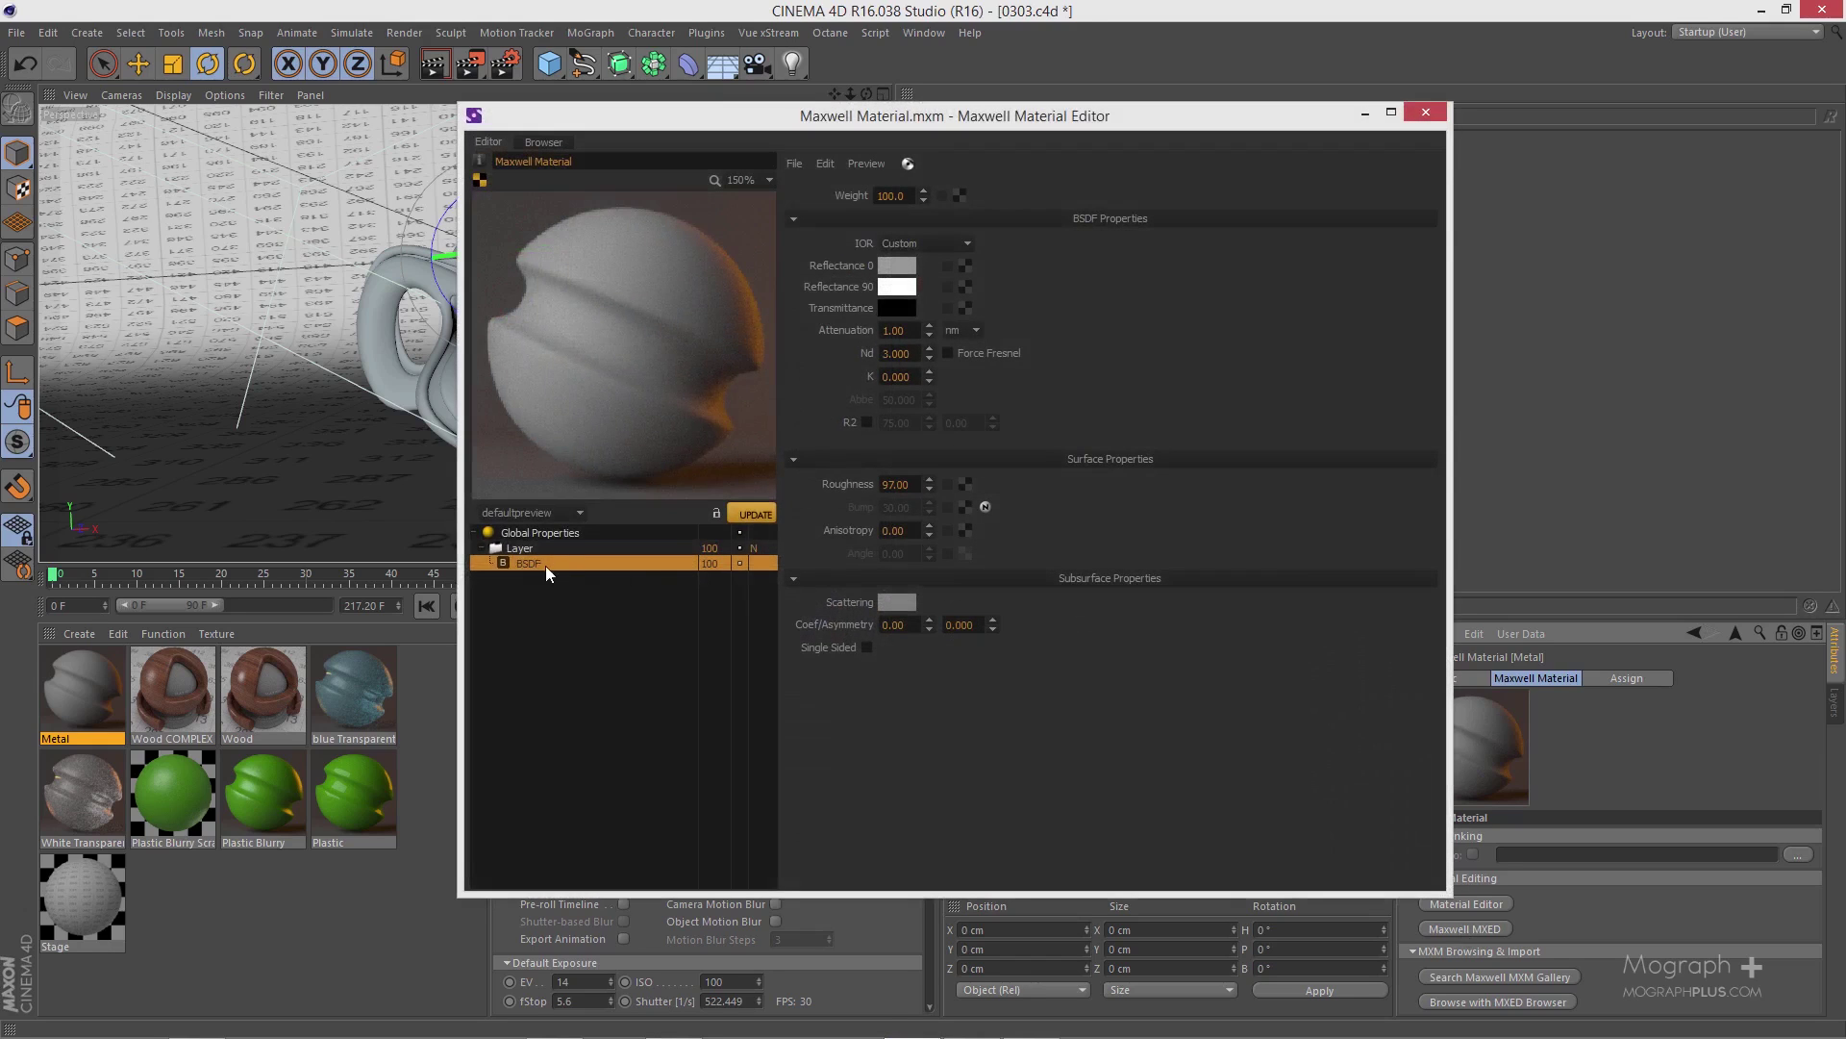
{"action": "left_click", "coordinate": [578, 539]}
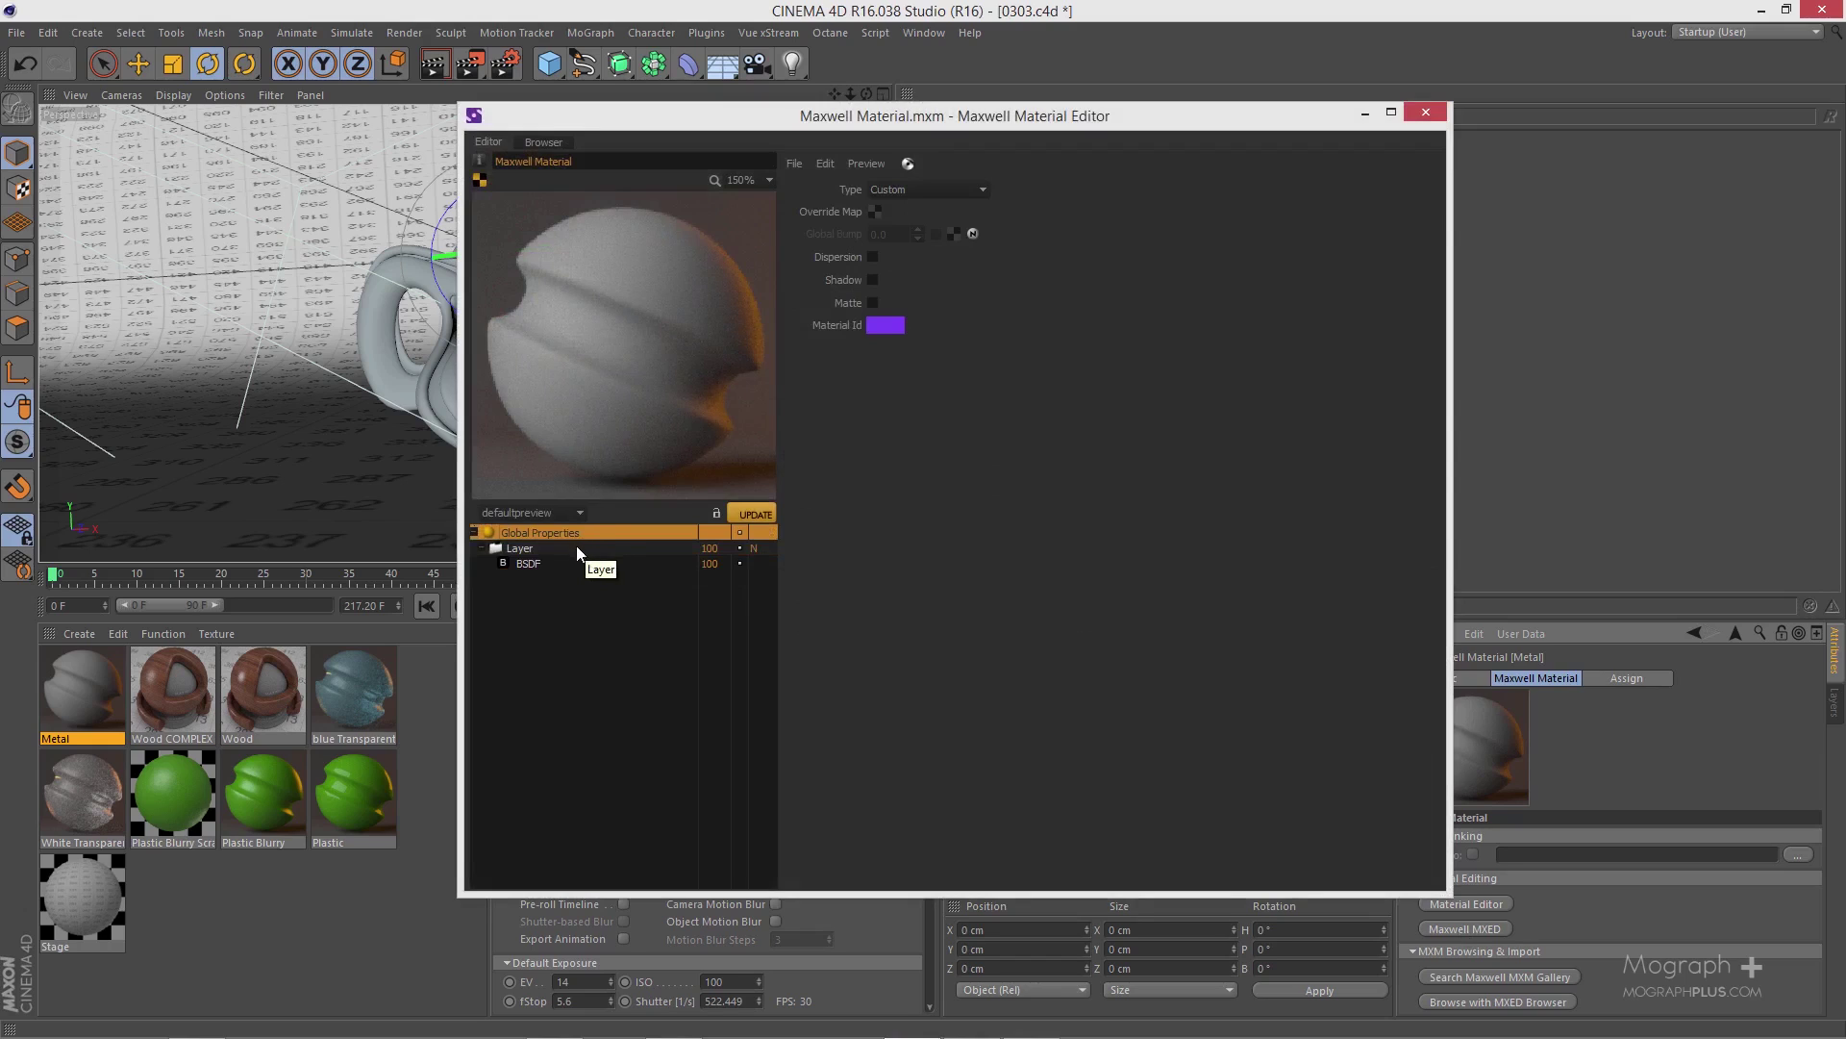
{"action": "left_click", "coordinate": [978, 194]}
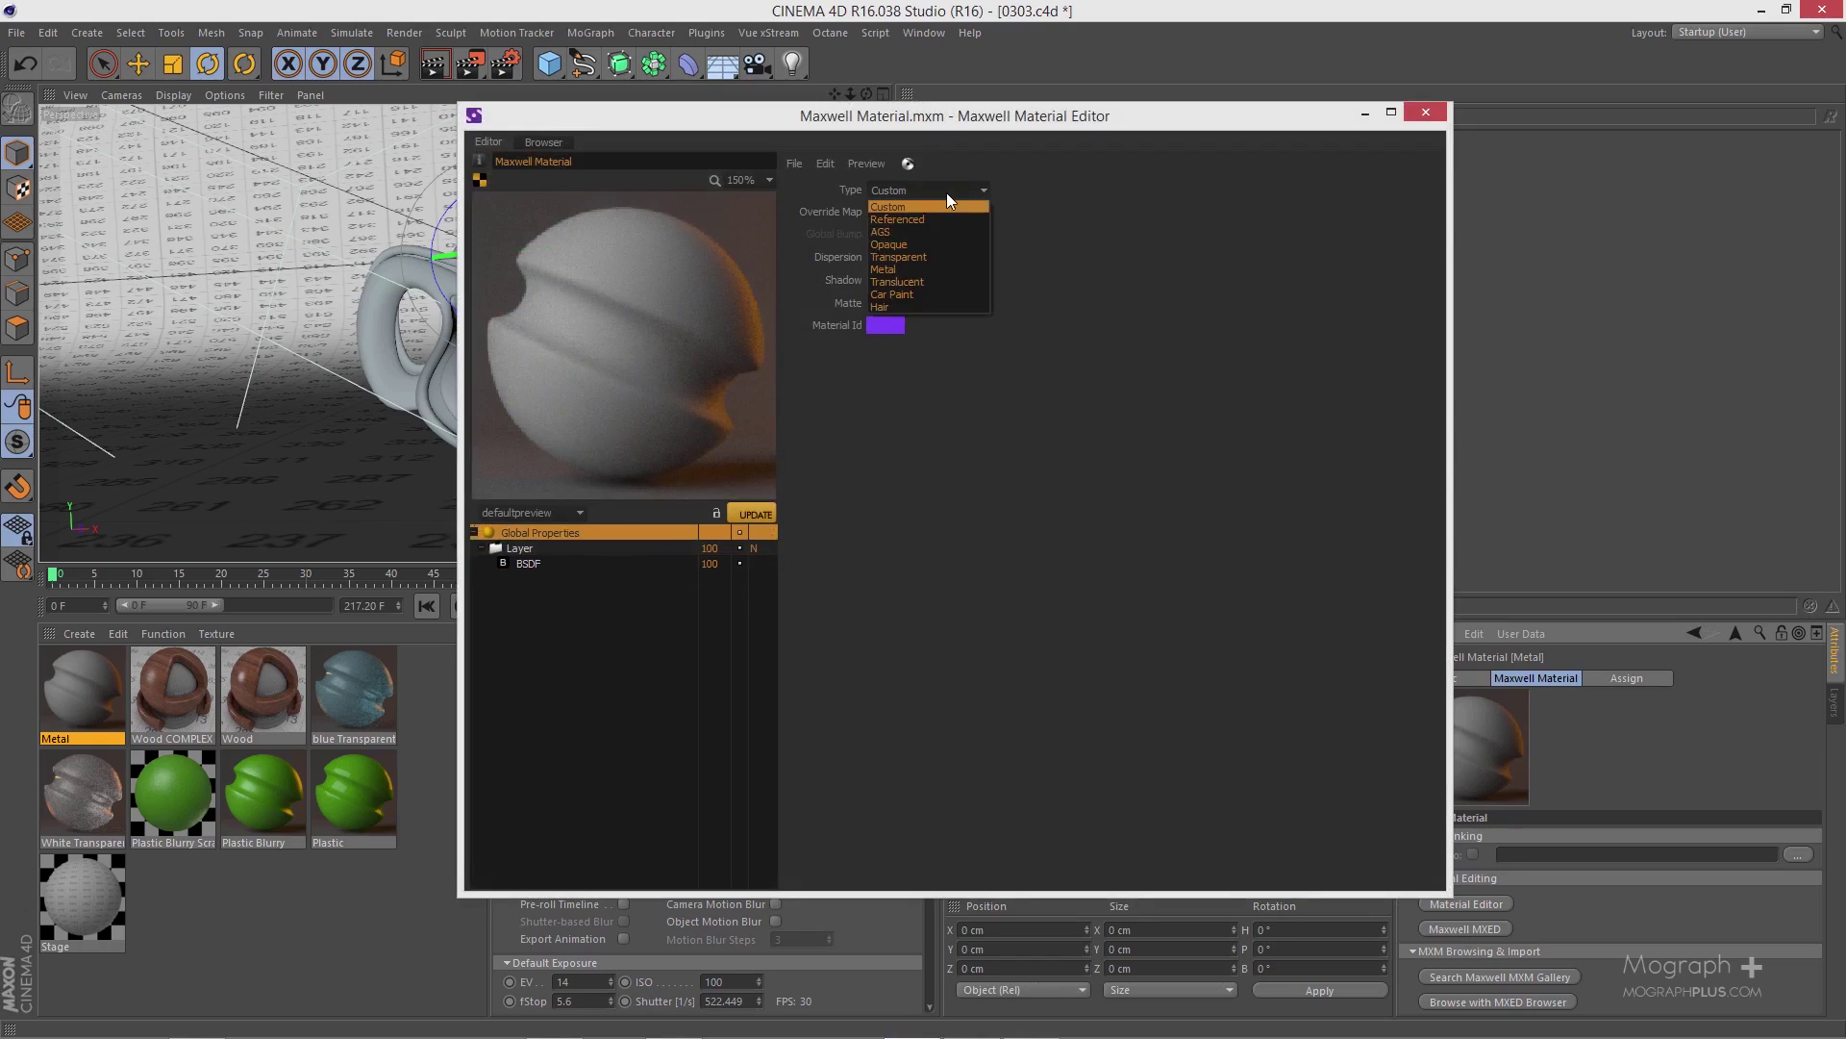
{"action": "left_click", "coordinate": [939, 267]}
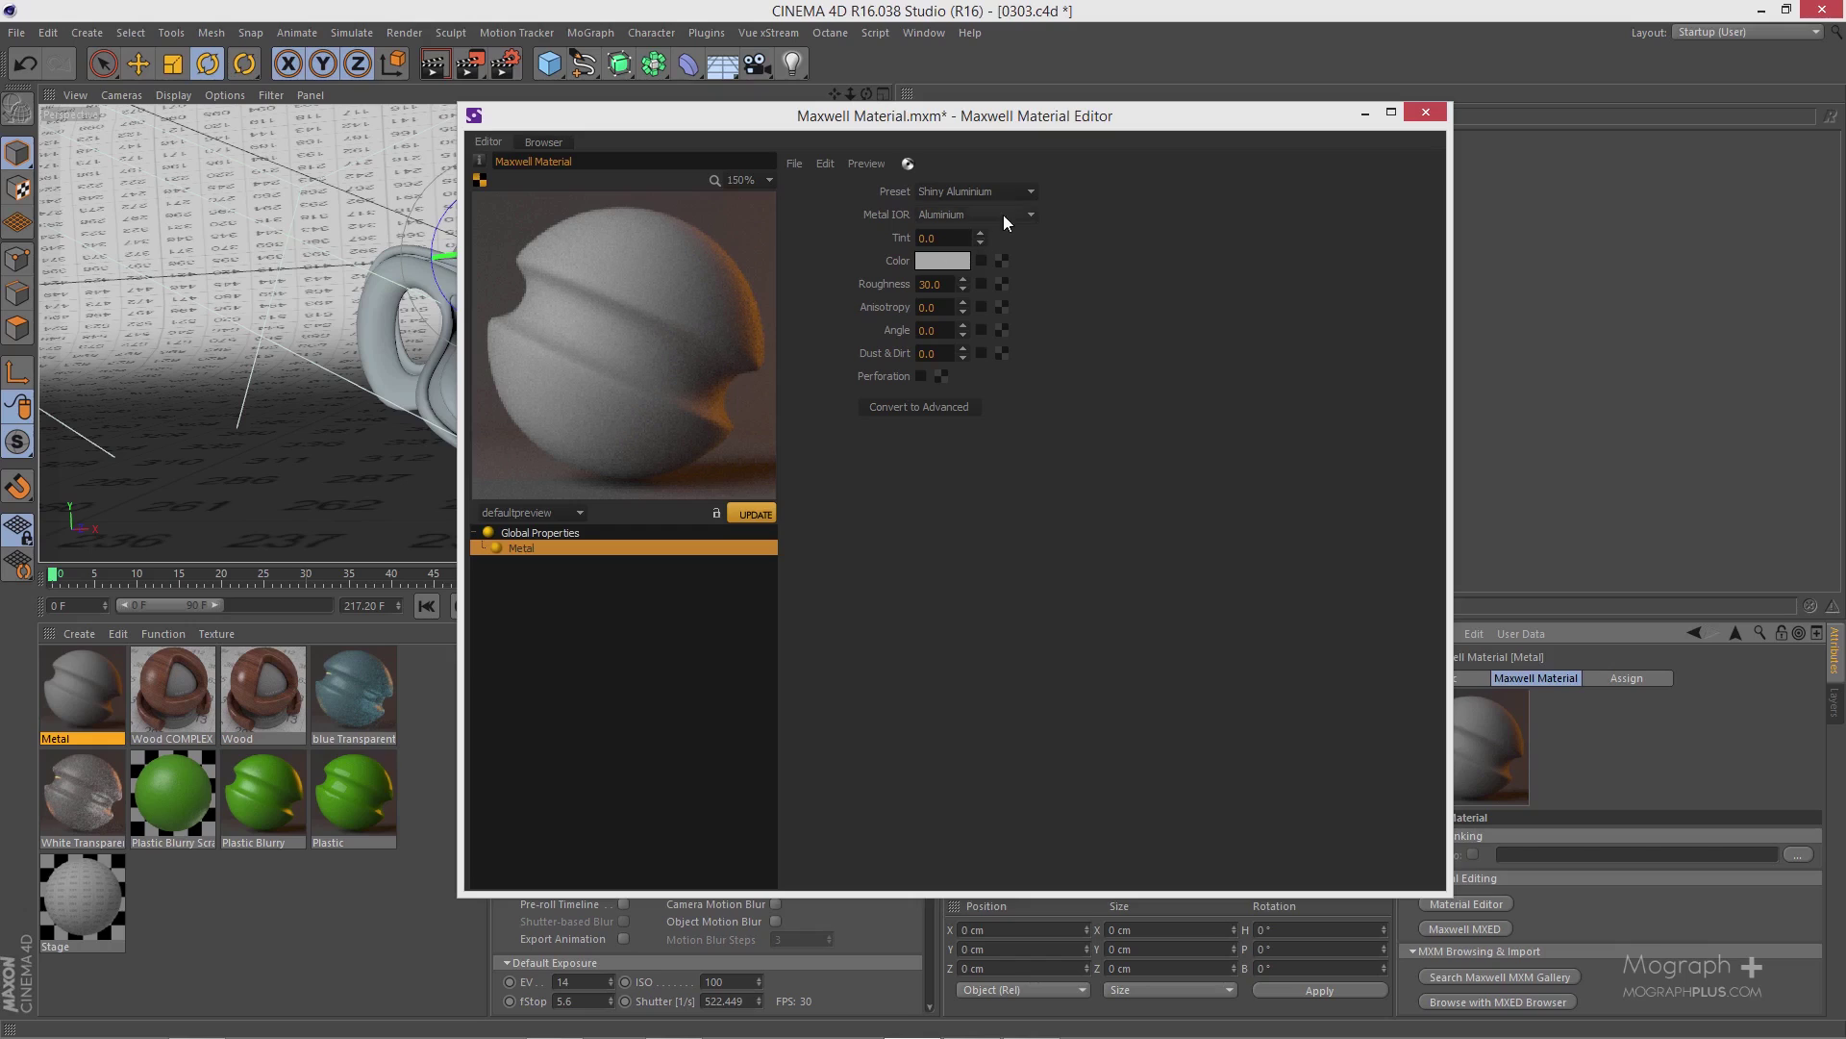
- Look through the metal presets and set the Metal IOR to Chromium
{"action": "left_click", "coordinate": [1031, 183]}
{"action": "left_click", "coordinate": [1106, 259]}
{"action": "left_click", "coordinate": [1009, 212]}
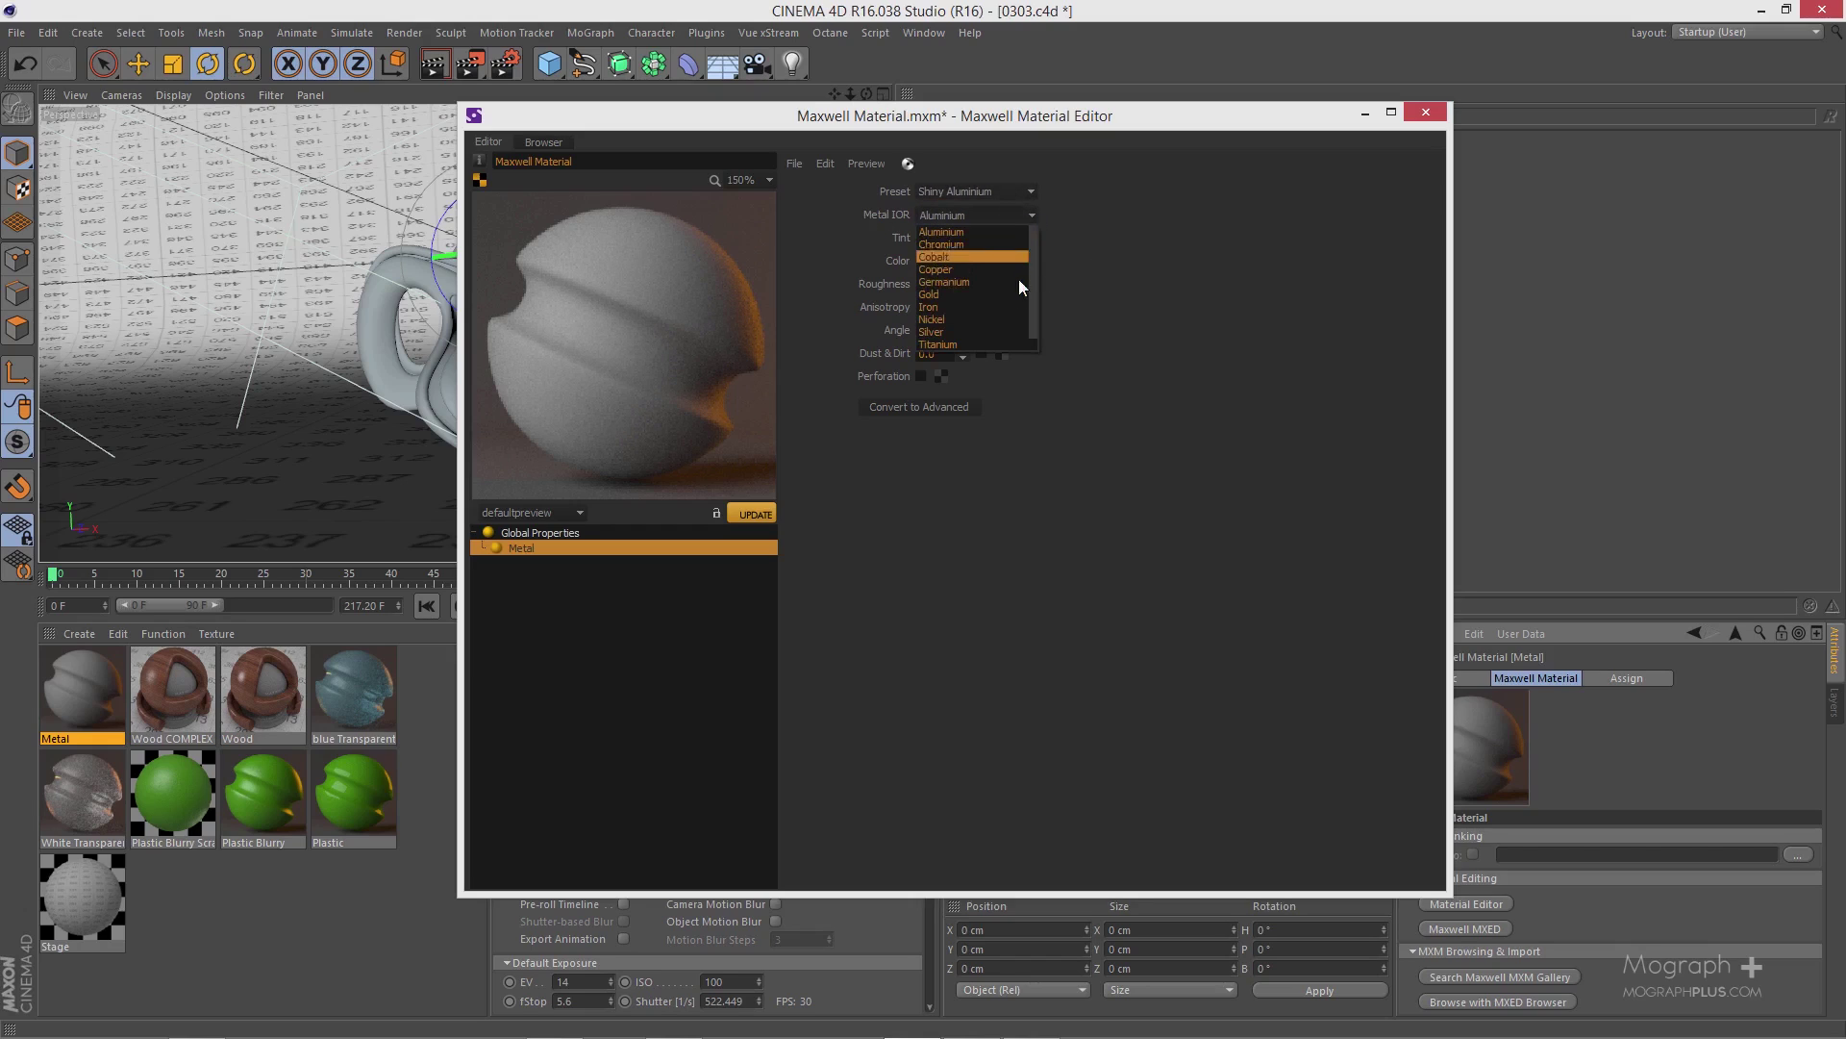
{"action": "left_click", "coordinate": [1106, 236]}
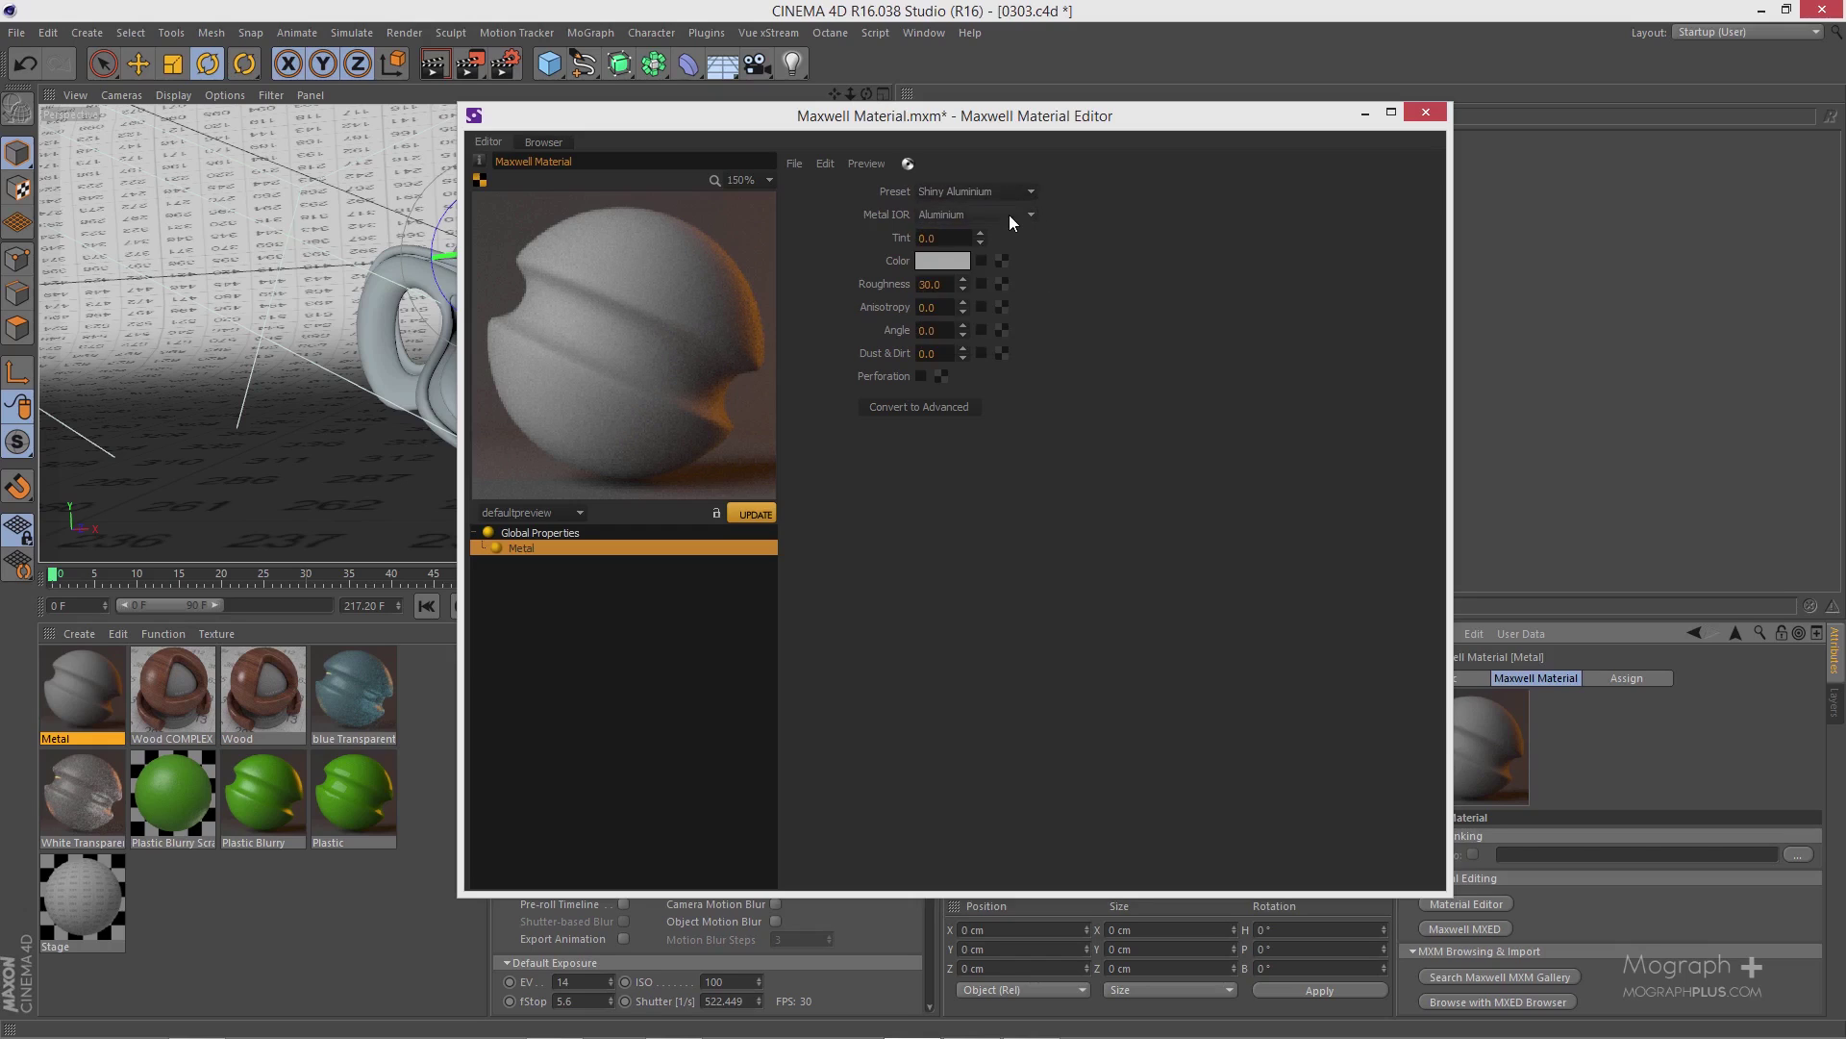
{"action": "left_click", "coordinate": [1008, 215]}
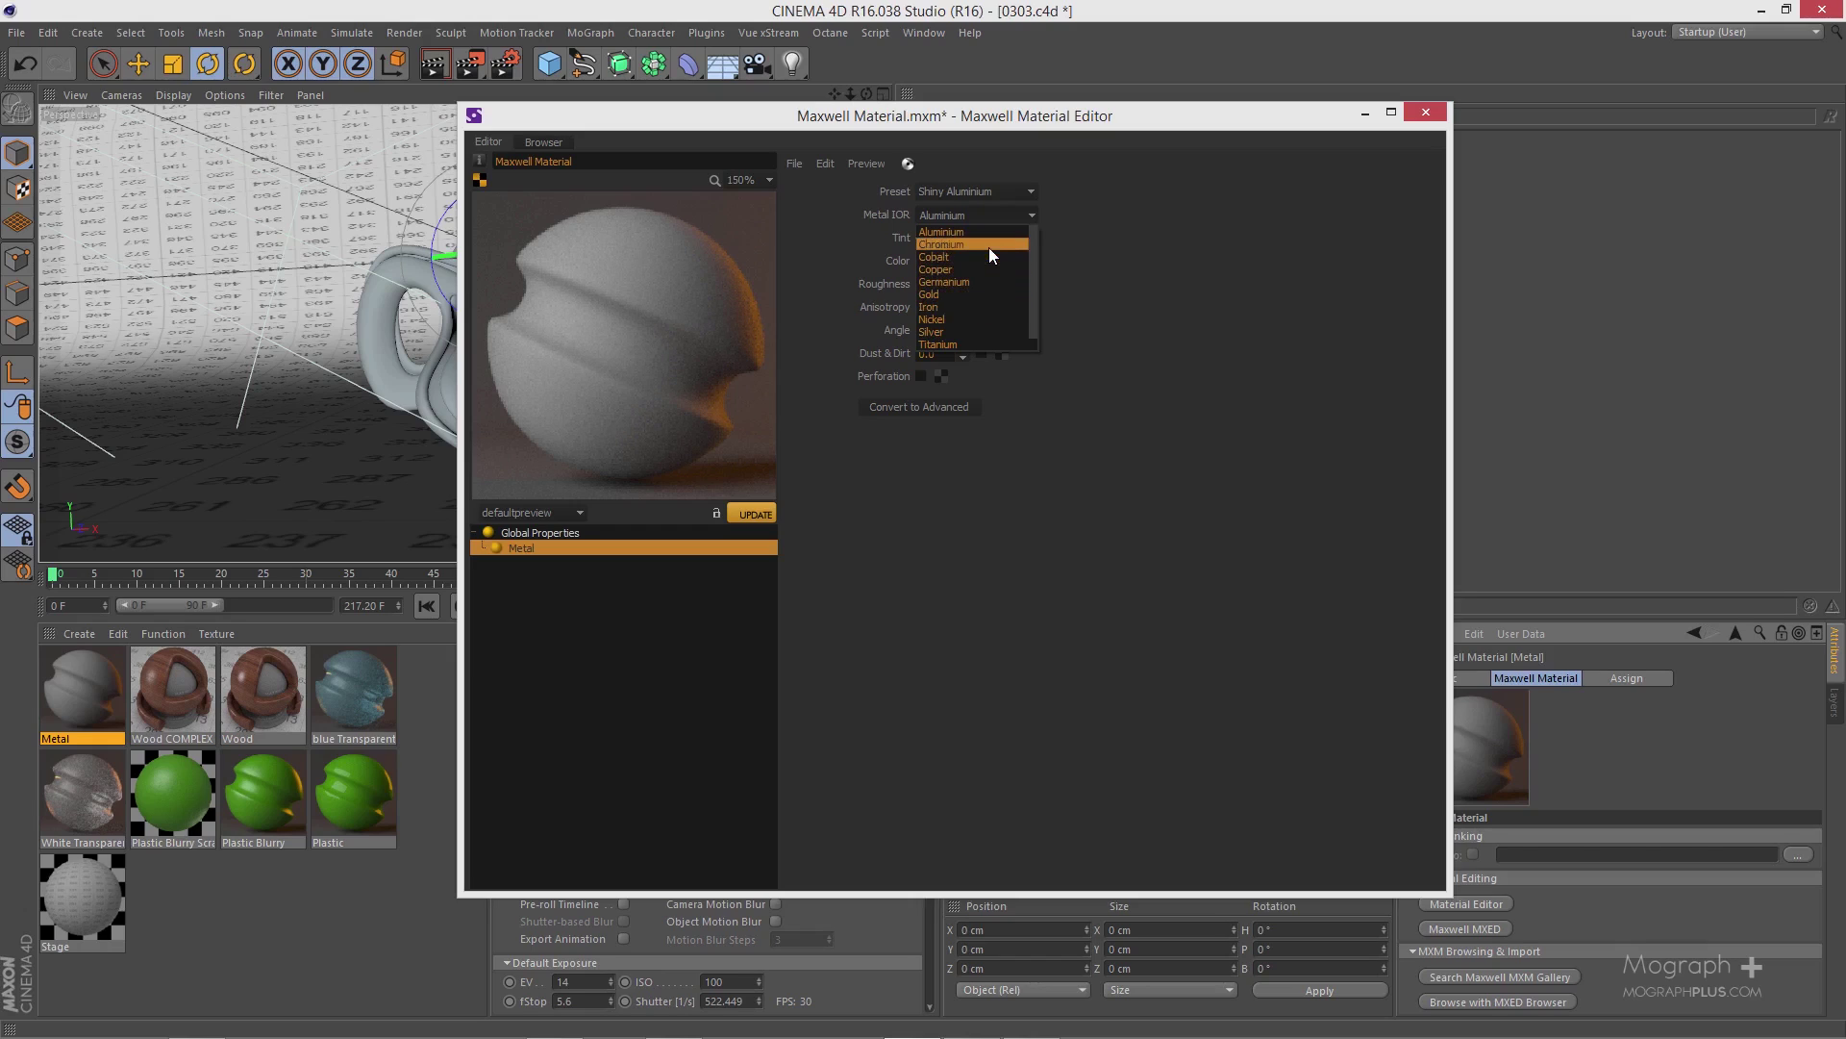
{"action": "left_click", "coordinate": [990, 246]}
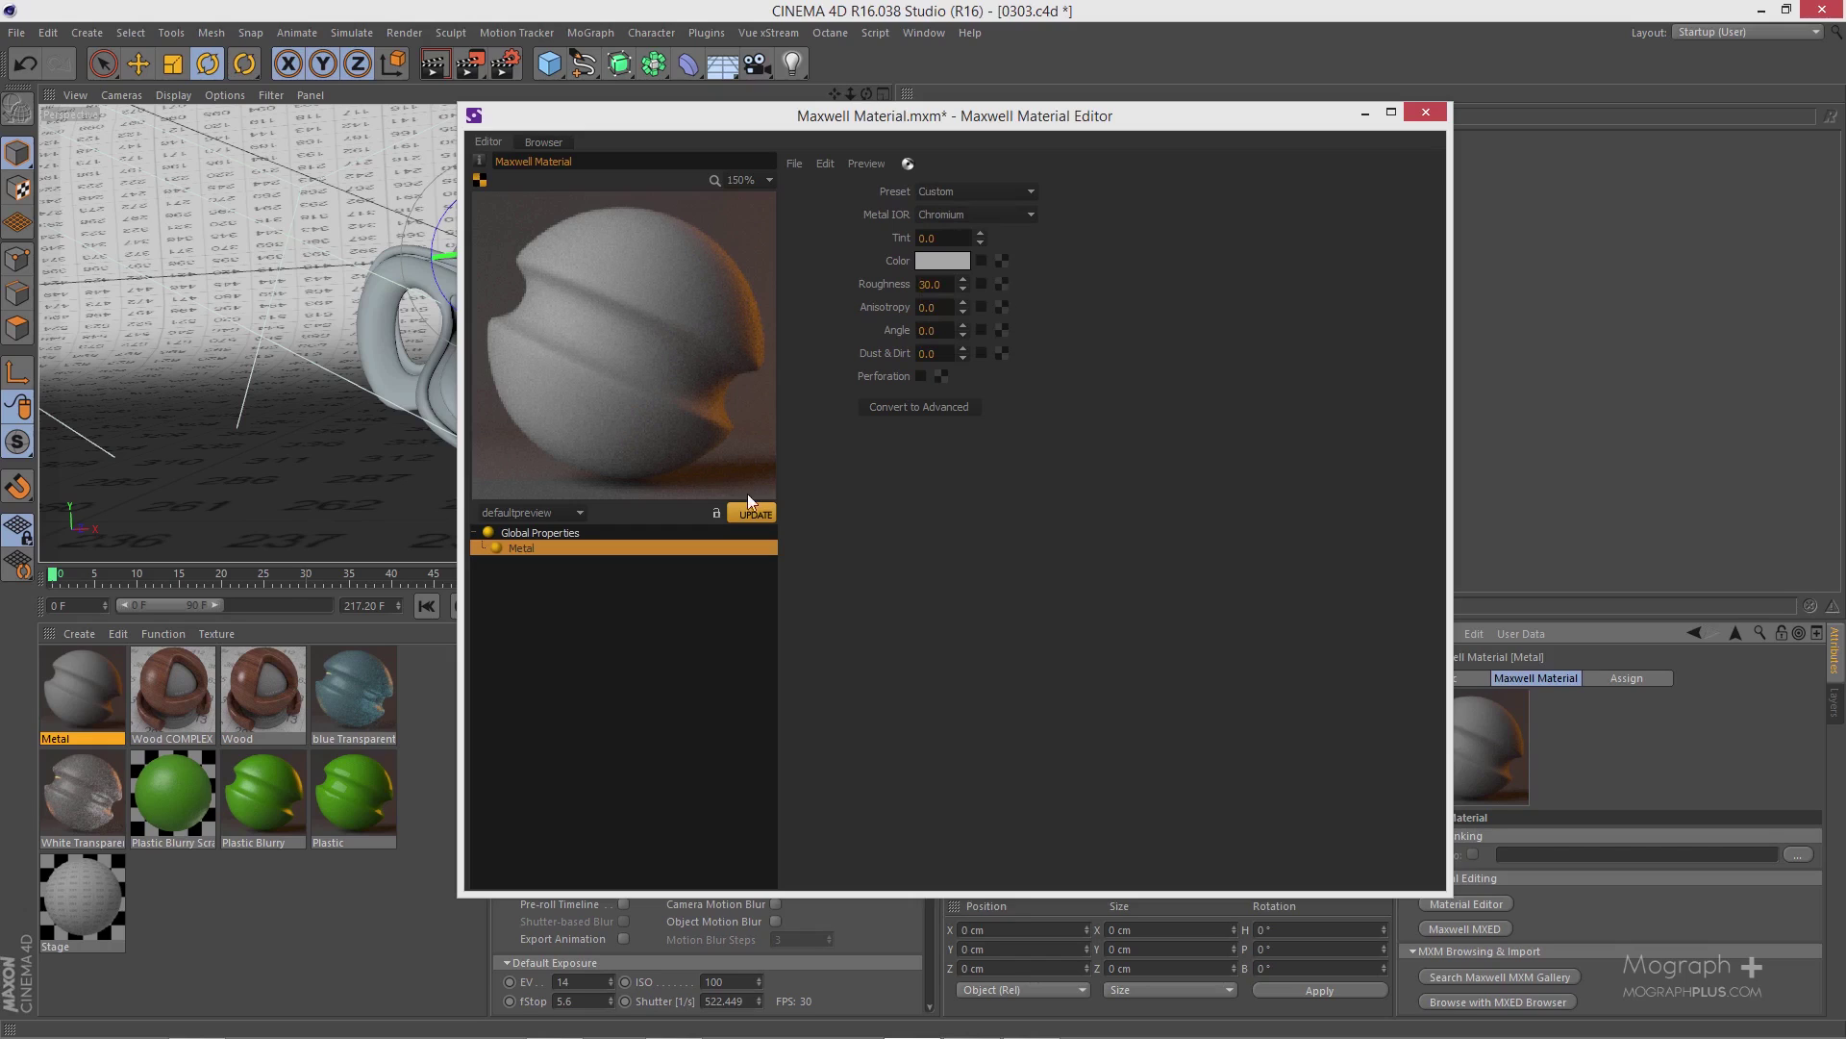
- Switch the material's preview scene to stage2 and refresh the preview
{"action": "left_click", "coordinate": [578, 513]}
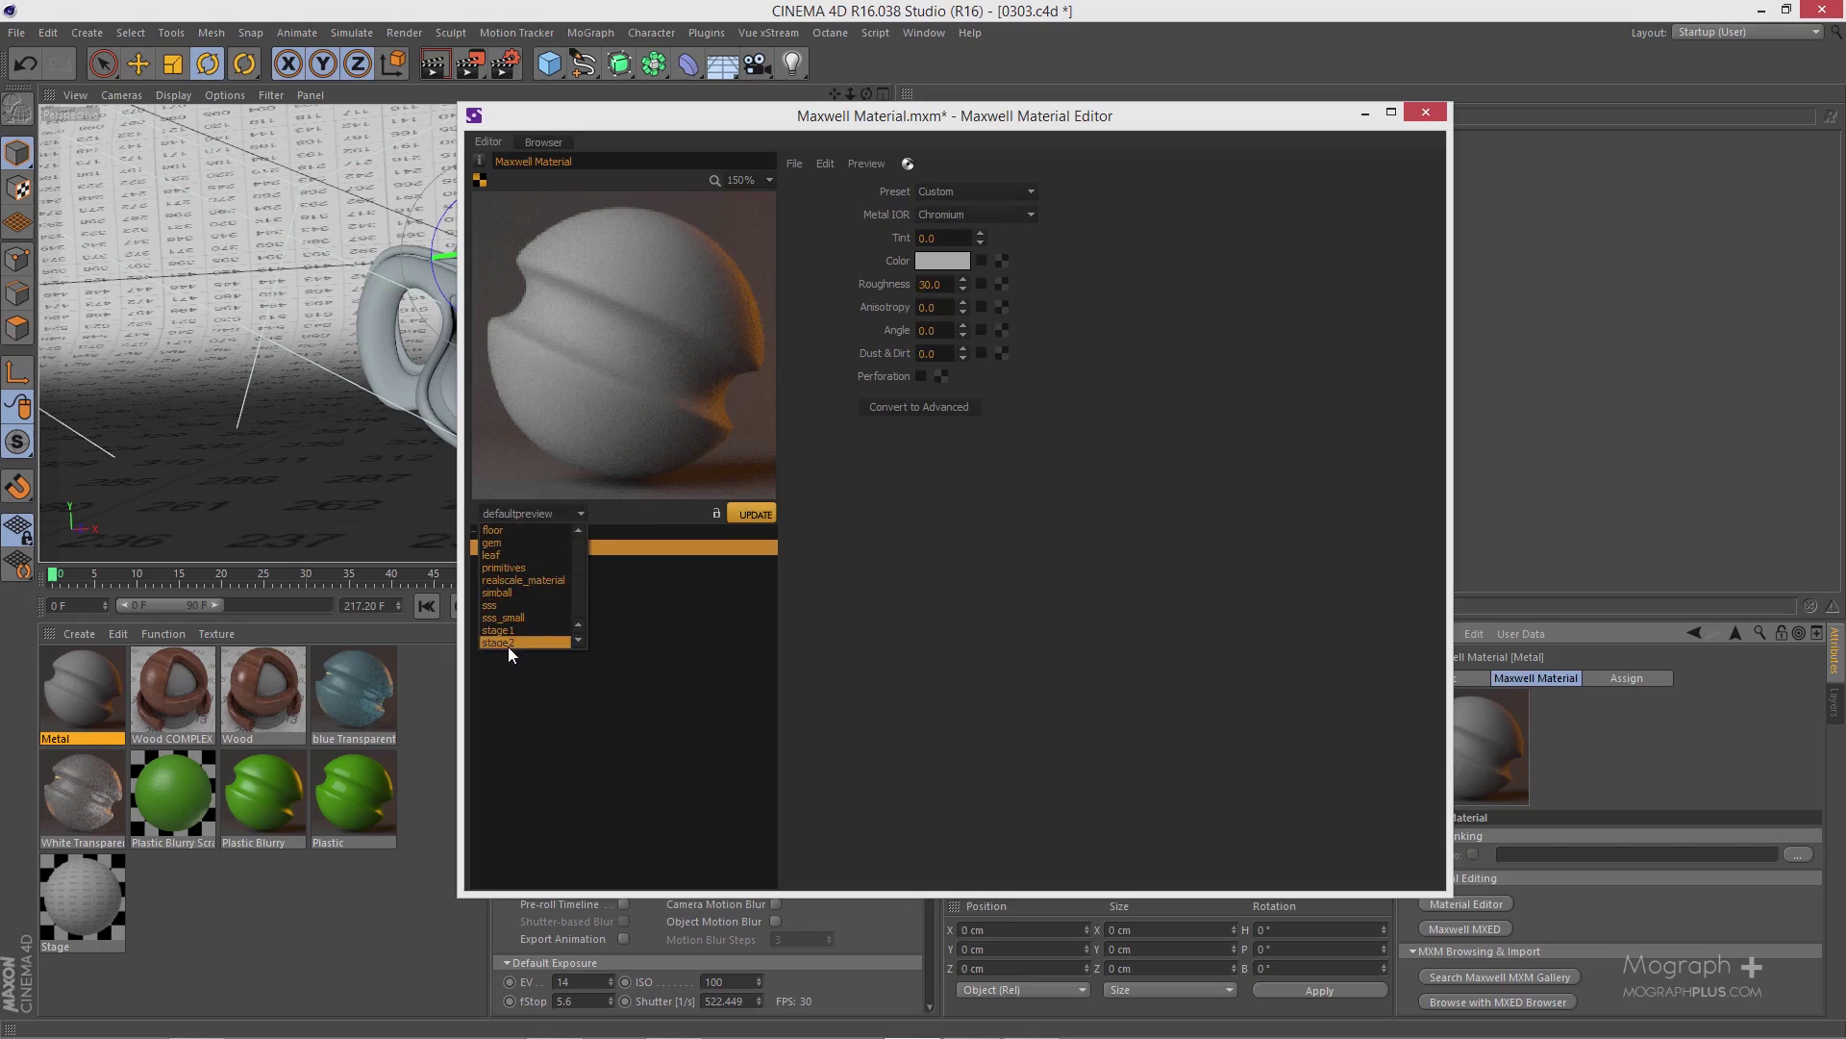
{"action": "left_click", "coordinate": [508, 644]}
{"action": "left_click", "coordinate": [754, 515]}
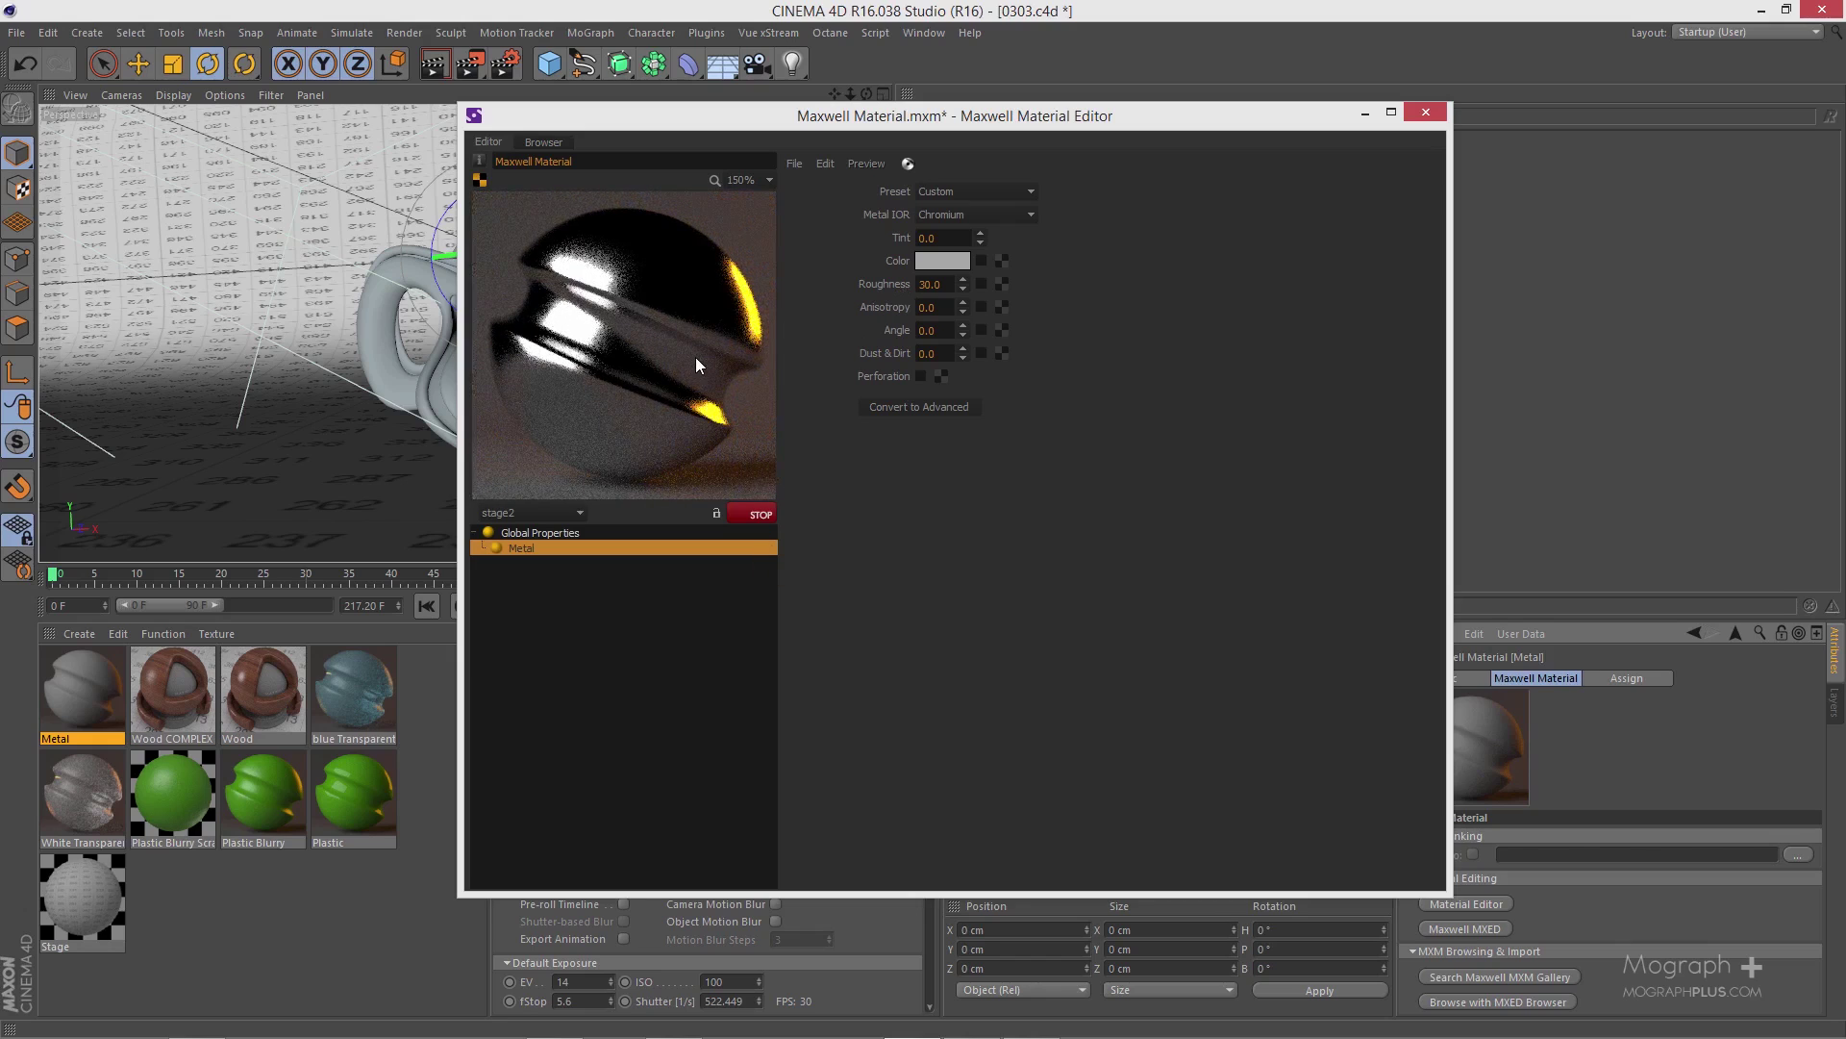
- Set the Chromium metal's roughness to 0 and refresh the preview
{"action": "double_click", "coordinate": [935, 284]}
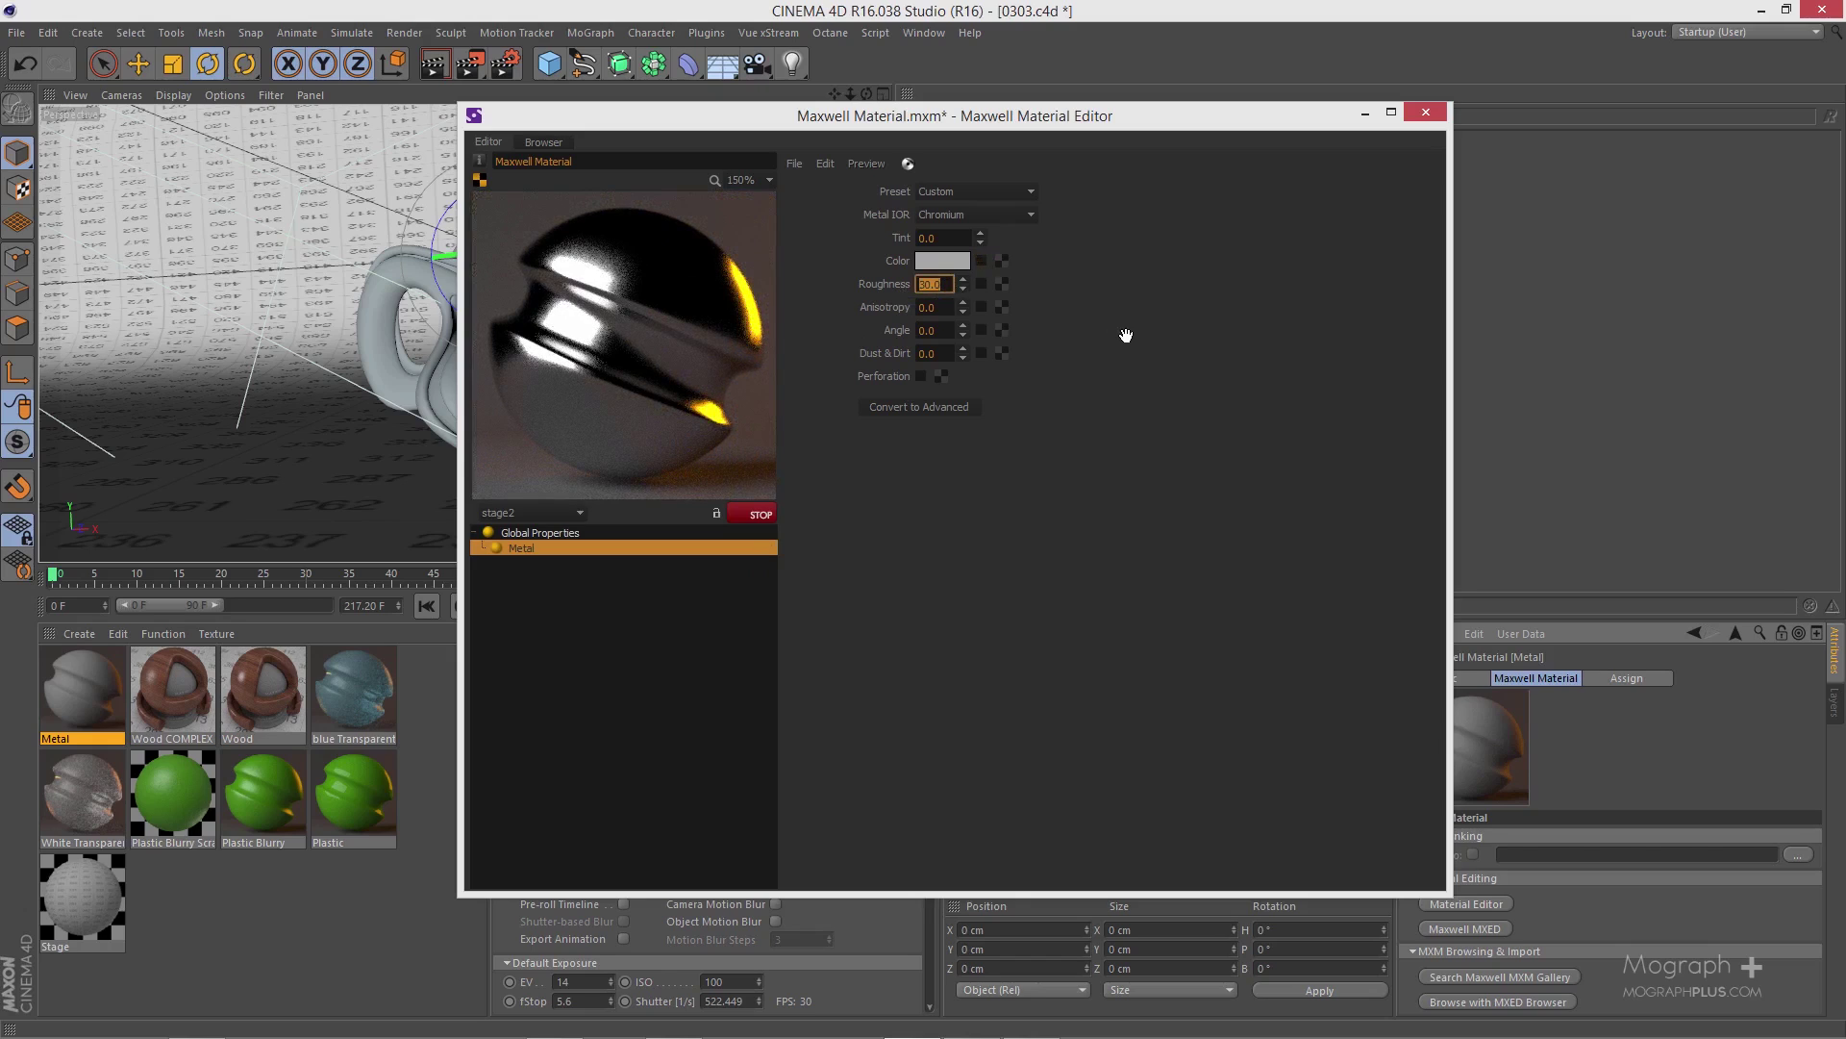
{"action": "type", "text": "10"}
{"action": "key", "text": "Return"}
{"action": "left_click", "coordinate": [761, 510]}
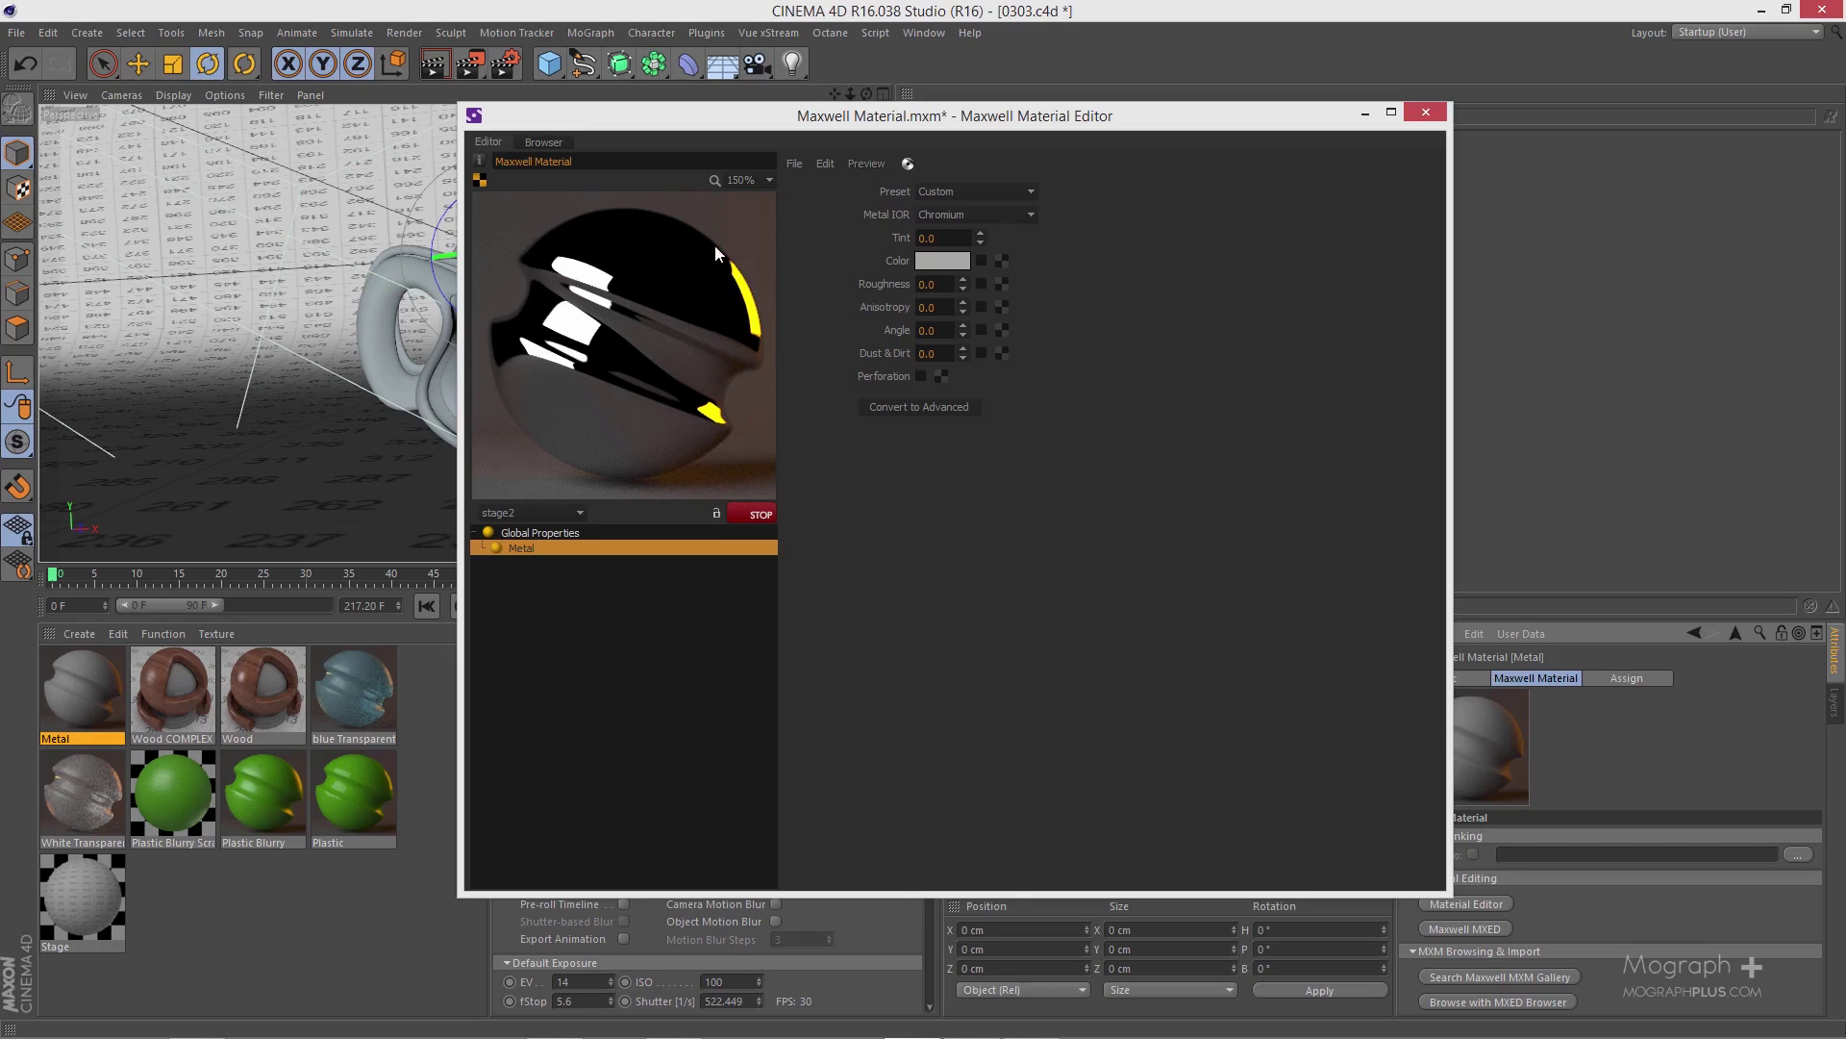
- Convert the metal to an advanced material, set the Base BSDF's roughness to 20 and refresh the preview
{"action": "left_click", "coordinate": [960, 411]}
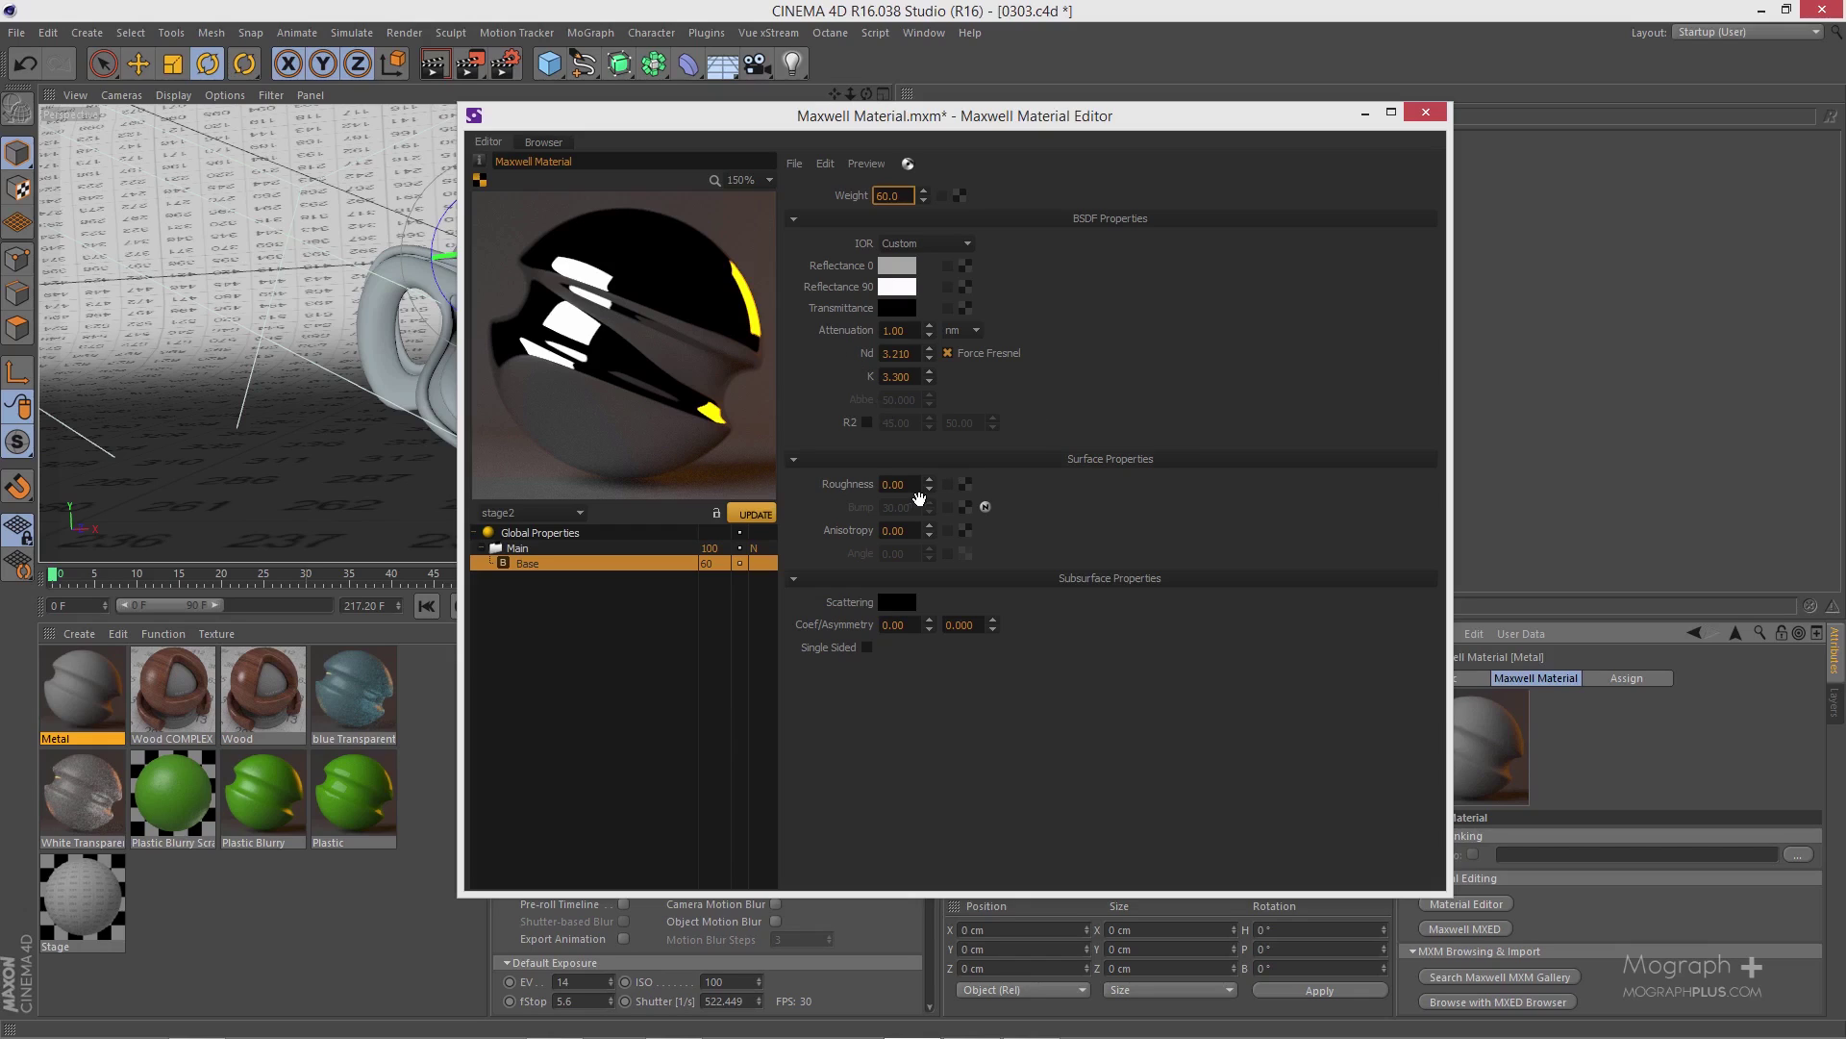
{"action": "left_click", "coordinate": [894, 483]}
{"action": "double_click", "coordinate": [894, 484]}
{"action": "type", "text": "20"}
{"action": "left_click", "coordinate": [760, 516]}
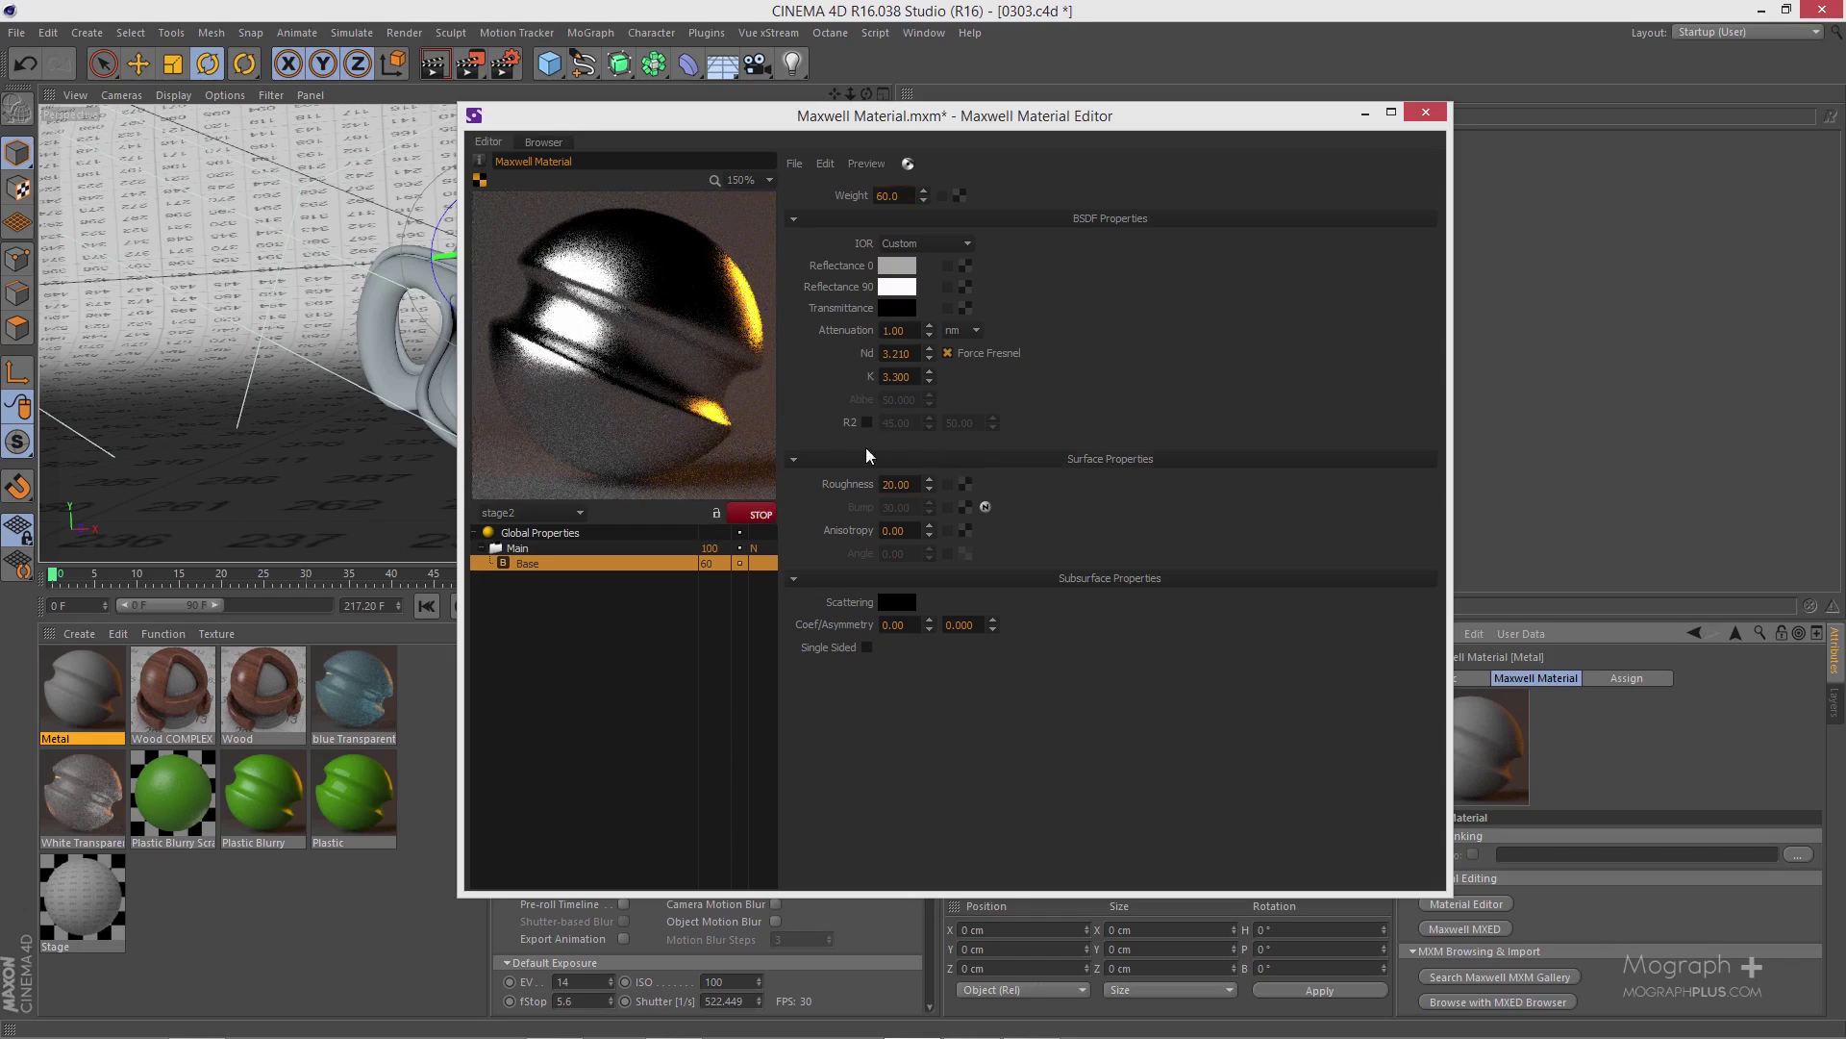
- Set the Base BSDF's roughness to 2 and refresh the preview
{"action": "double_click", "coordinate": [899, 484]}
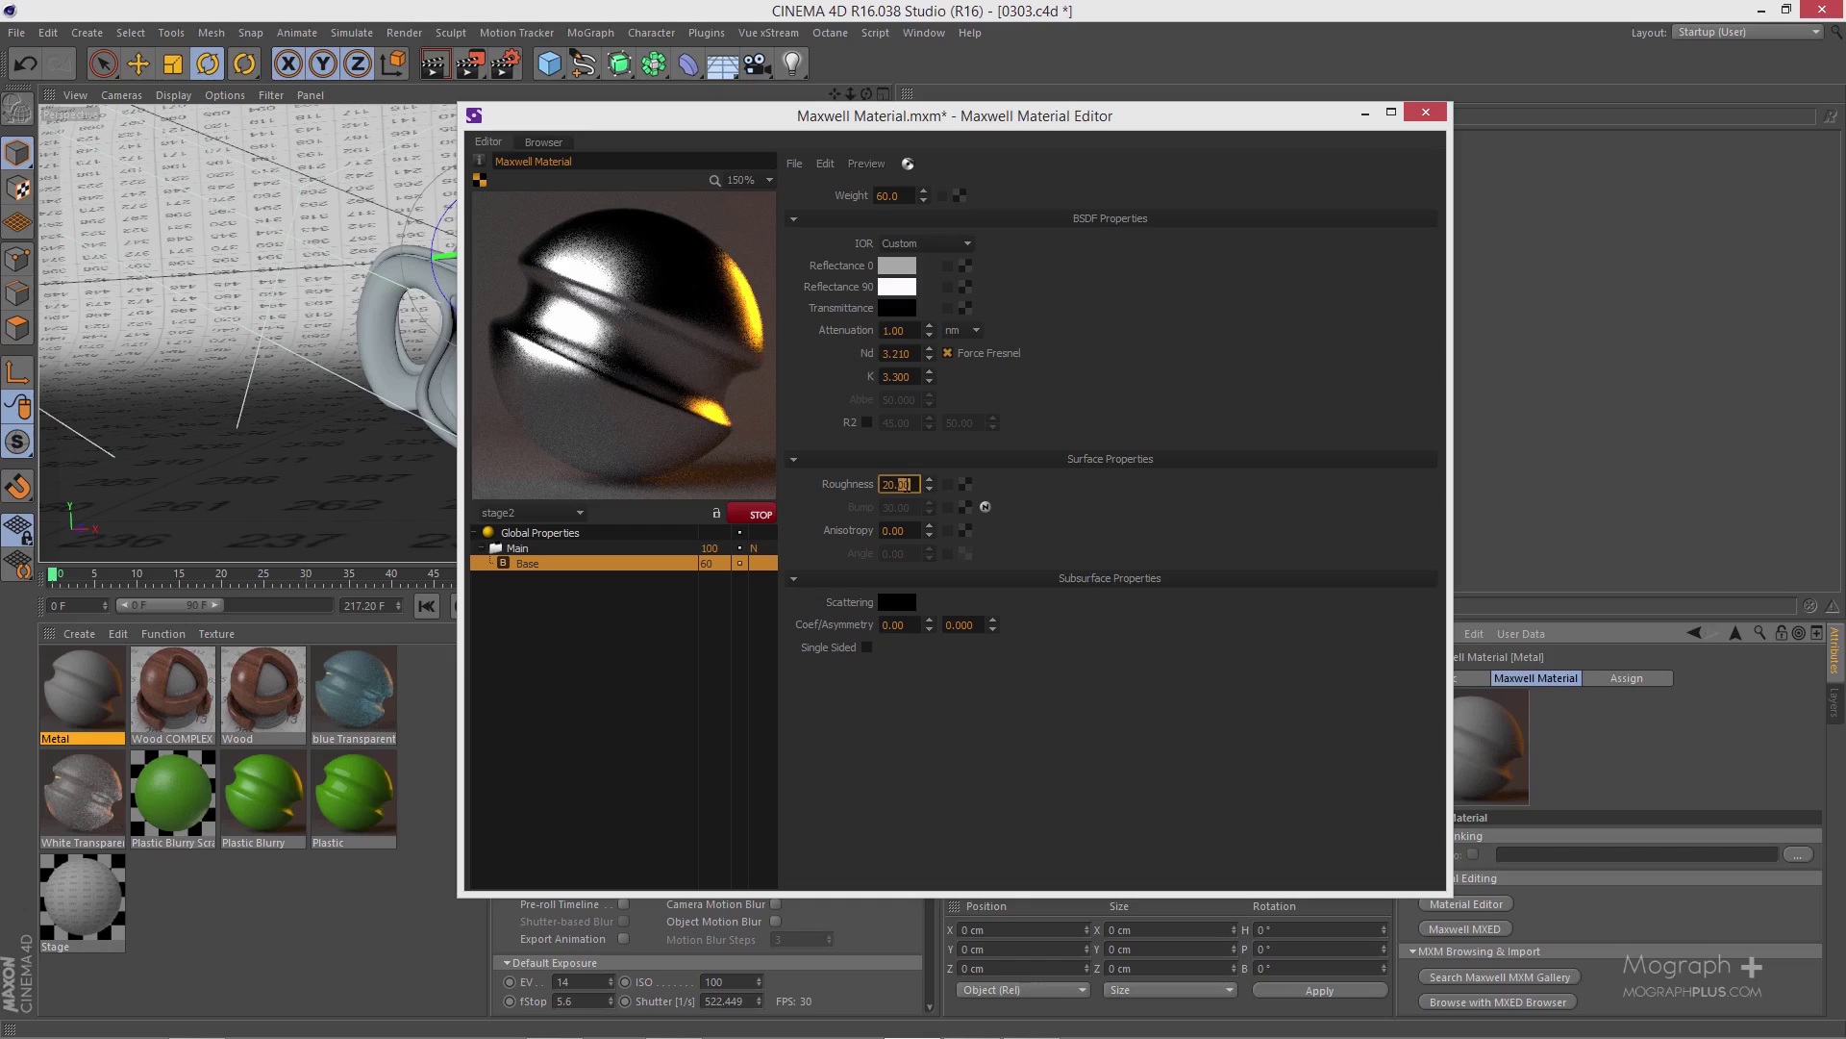
{"action": "type", "text": "2"}
{"action": "key", "text": "Return"}
{"action": "left_click", "coordinate": [760, 516]}
{"action": "left_click", "coordinate": [759, 515]}
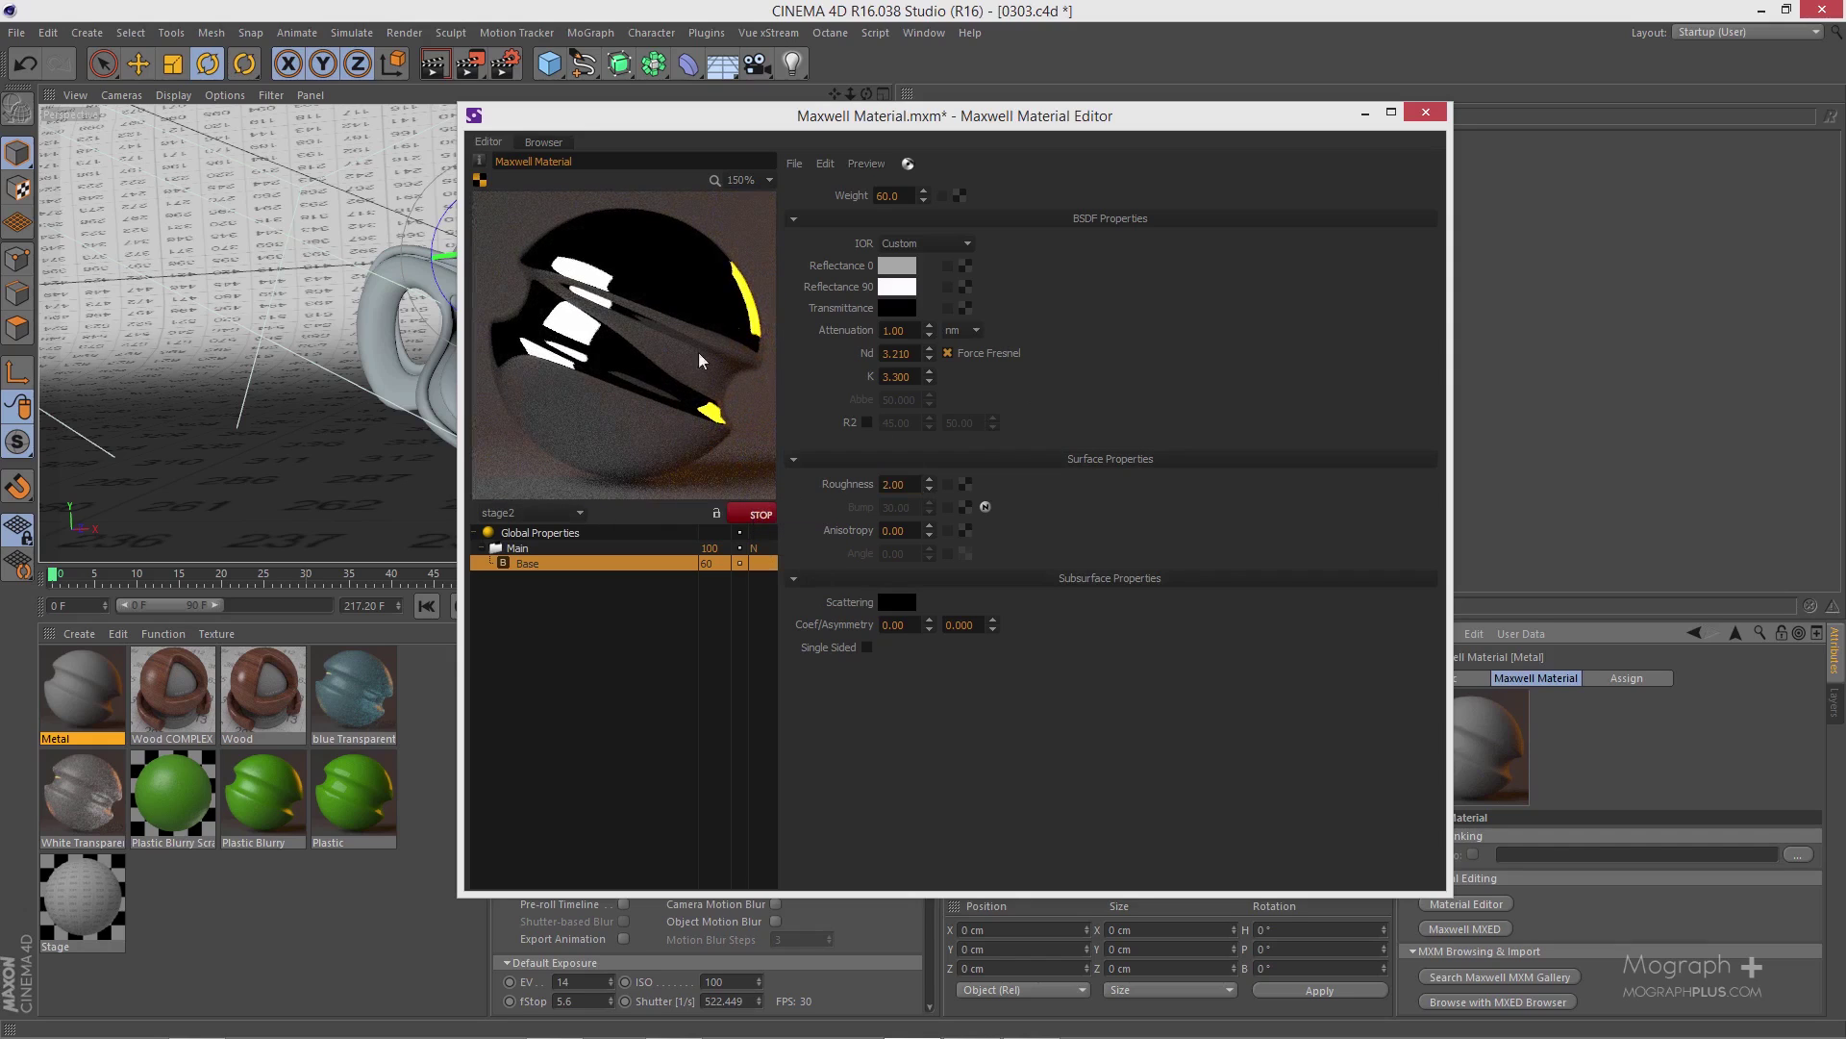
- Close the material editor, saving the changes, and rename the Metal material to chrome
{"action": "left_click", "coordinate": [1426, 111]}
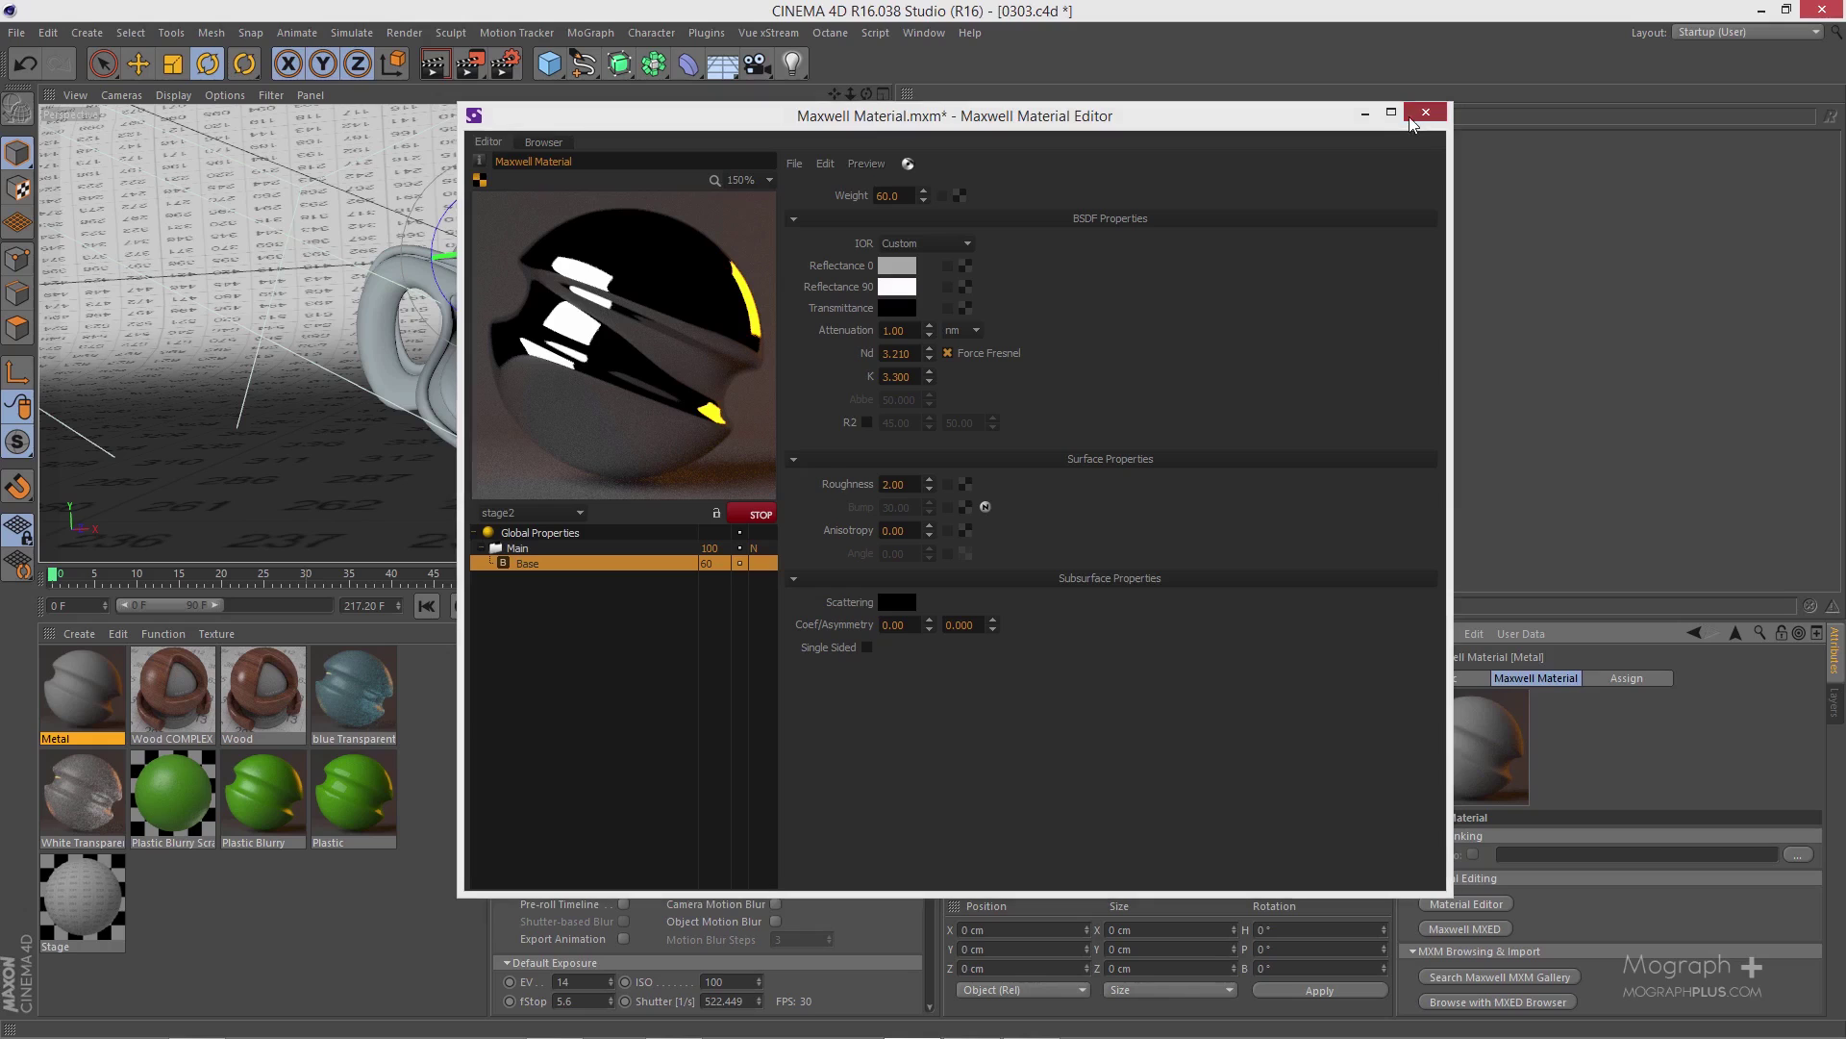
{"action": "left_click", "coordinate": [861, 528]}
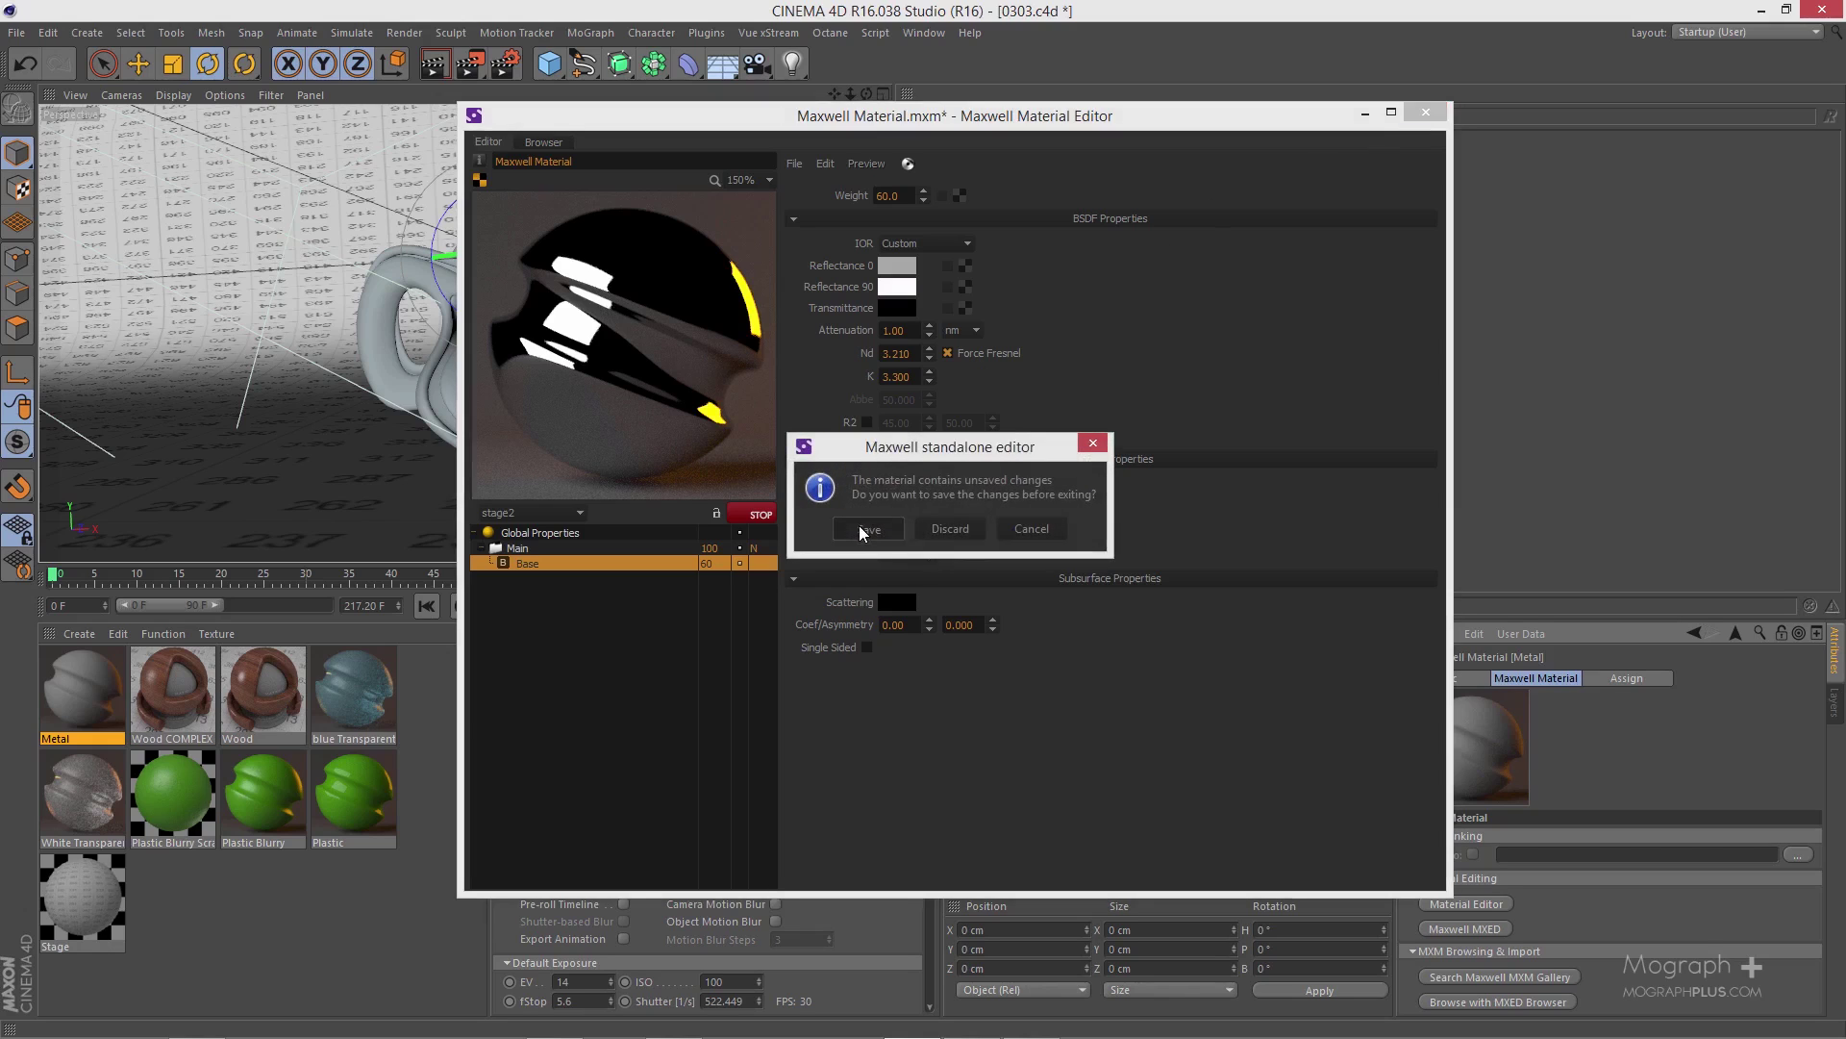
{"action": "double_click", "coordinate": [99, 739]}
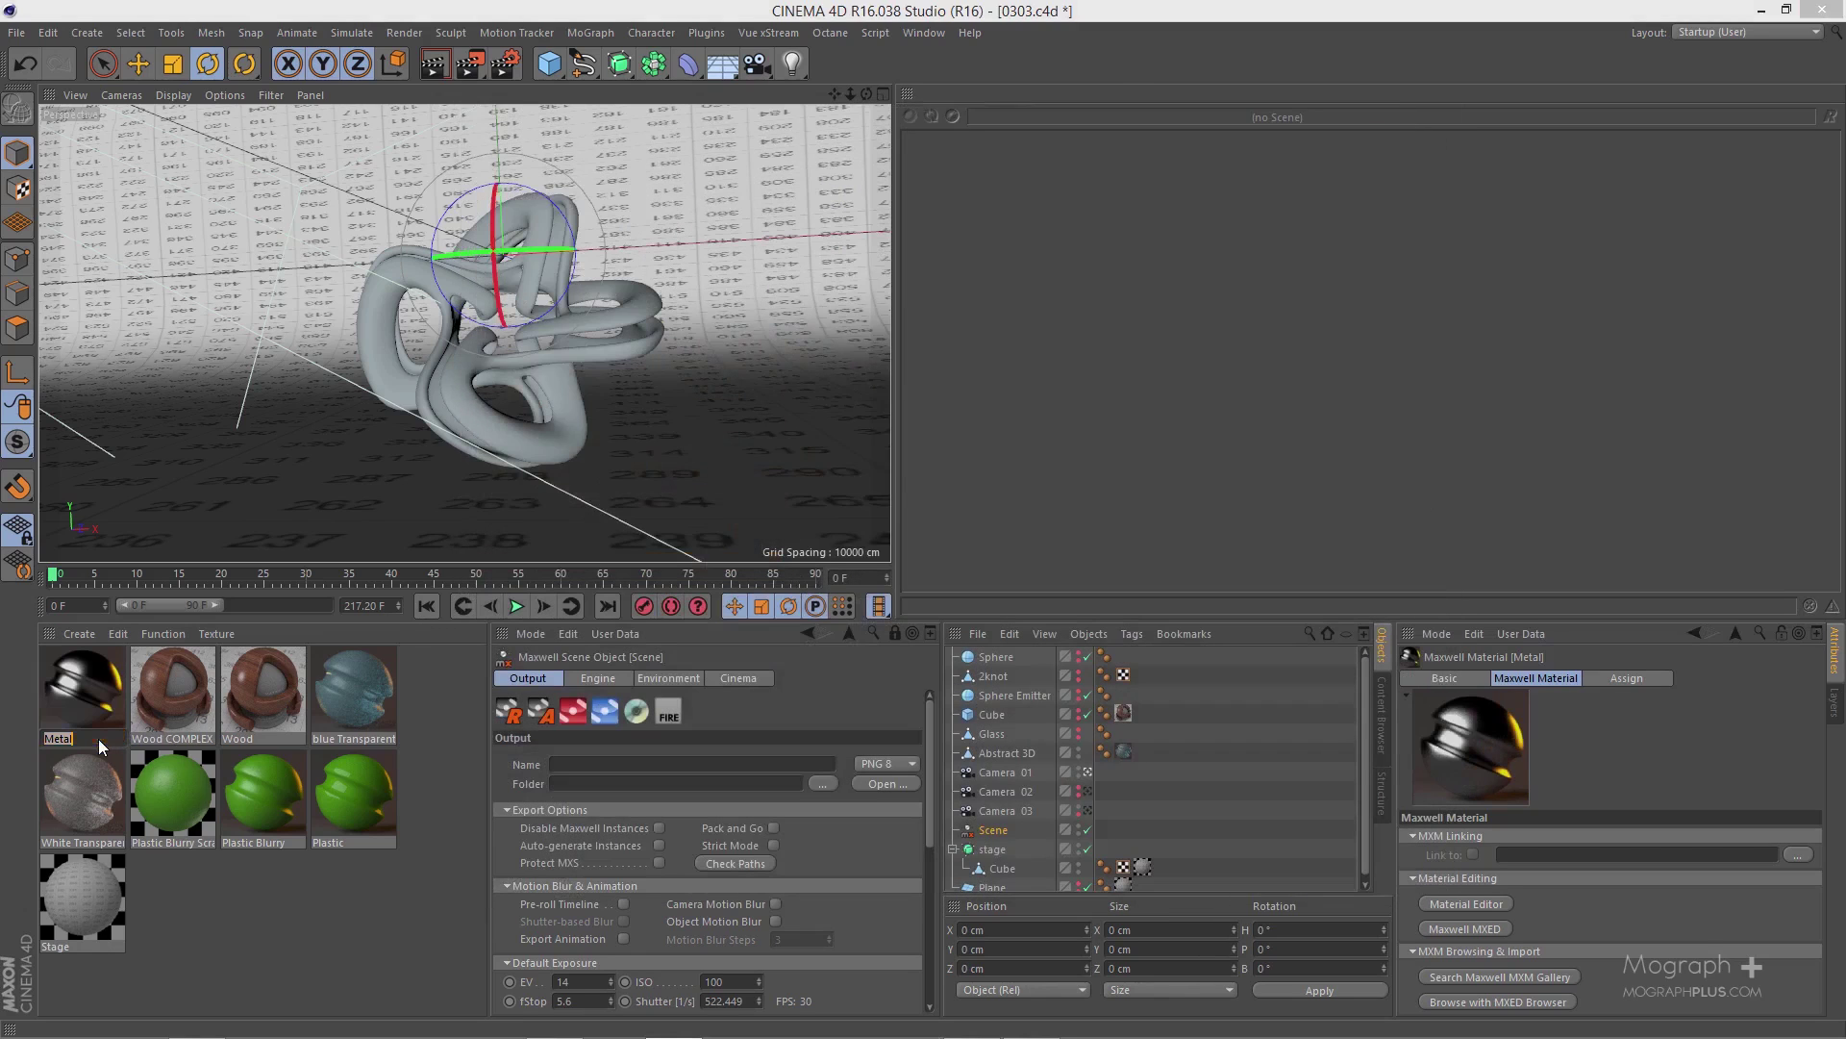
{"action": "type", "text": "chrome"}
{"action": "key", "text": "Return"}
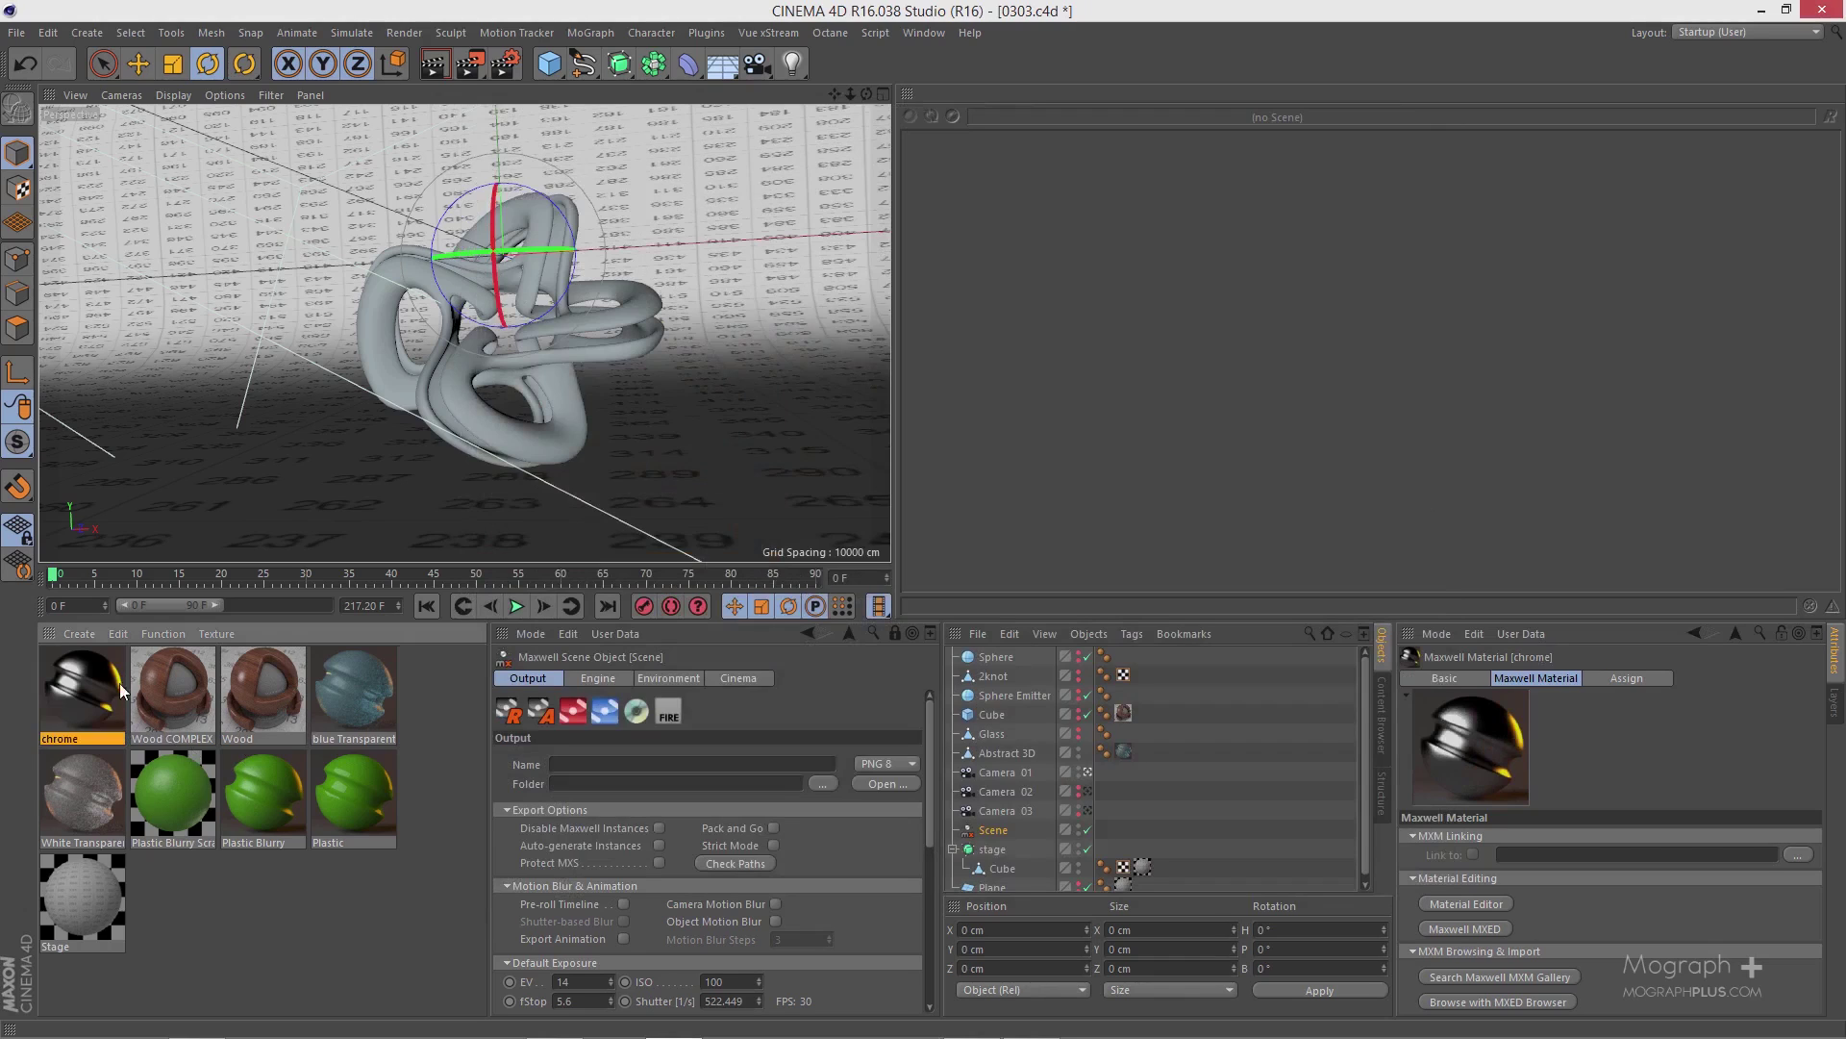
- Apply the chrome material to the Abstract 3D object and preview the scene with Maxwell Fire, stopping the render when done
{"action": "left_click", "coordinate": [481, 410]}
{"action": "right_click", "coordinate": [86, 676]}
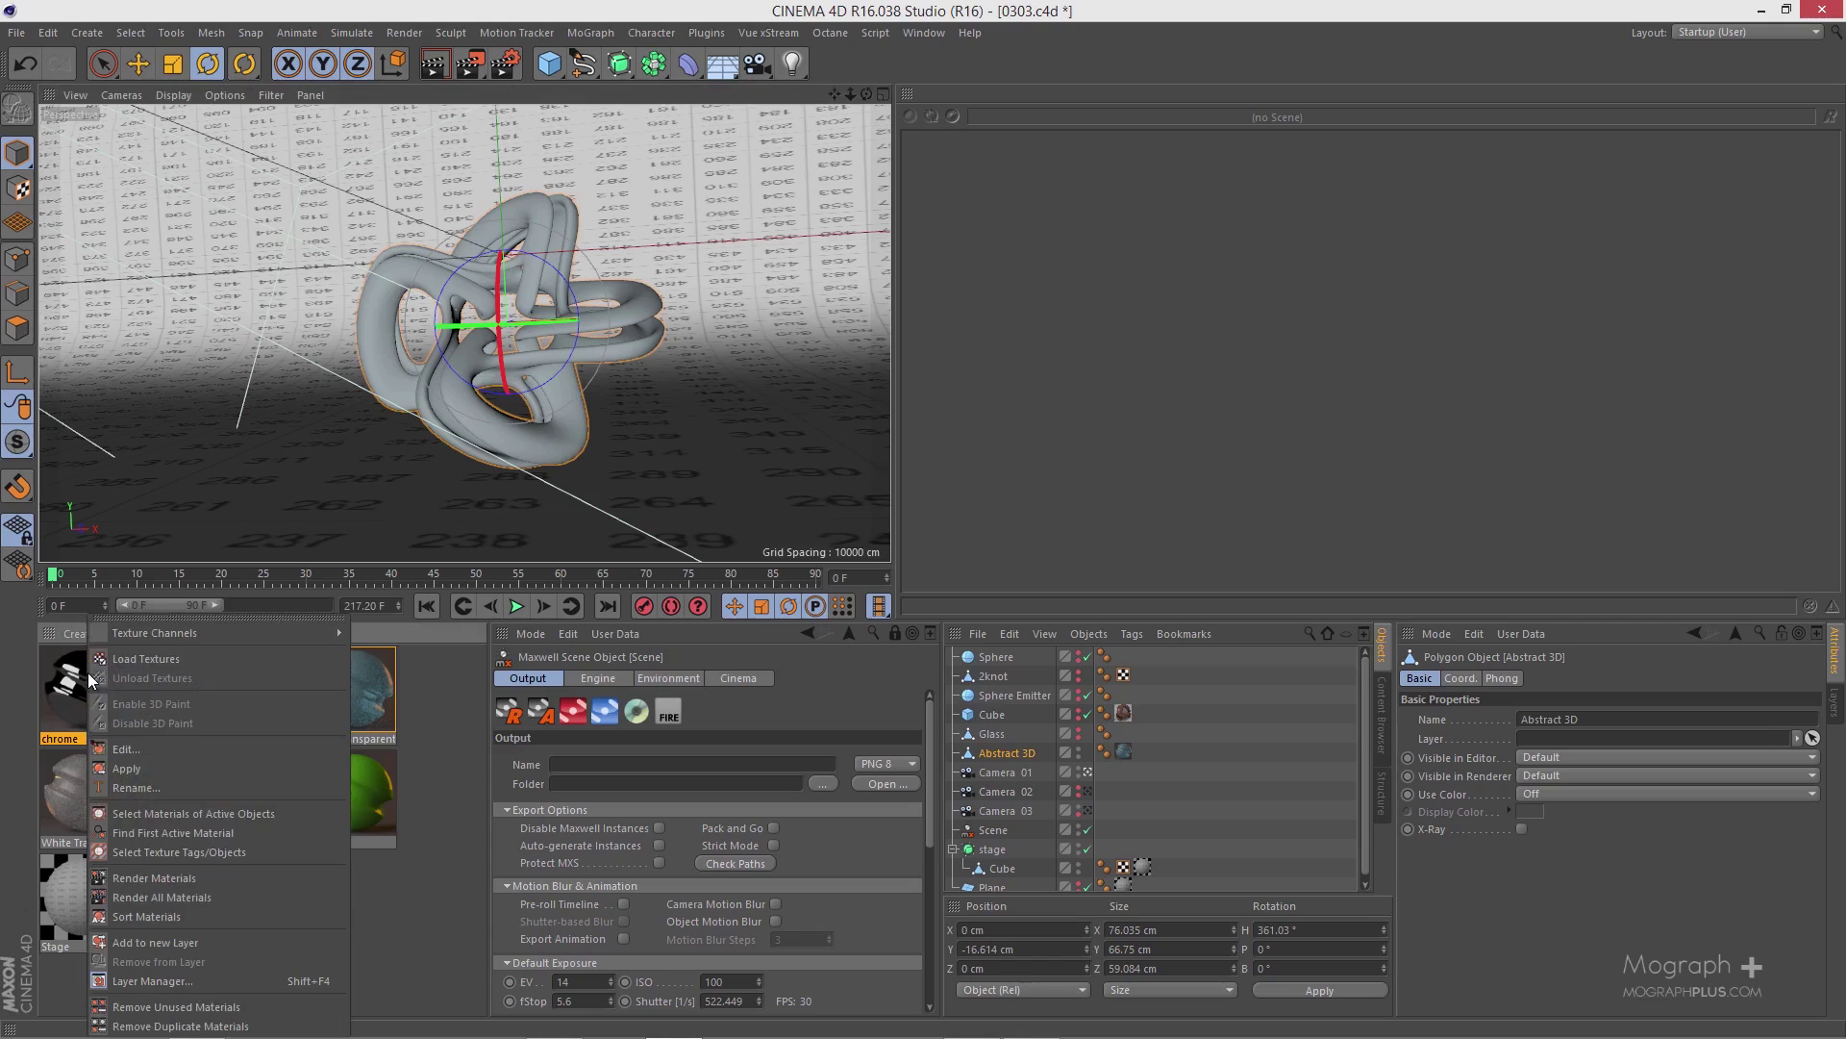
{"action": "left_click", "coordinate": [194, 767]}
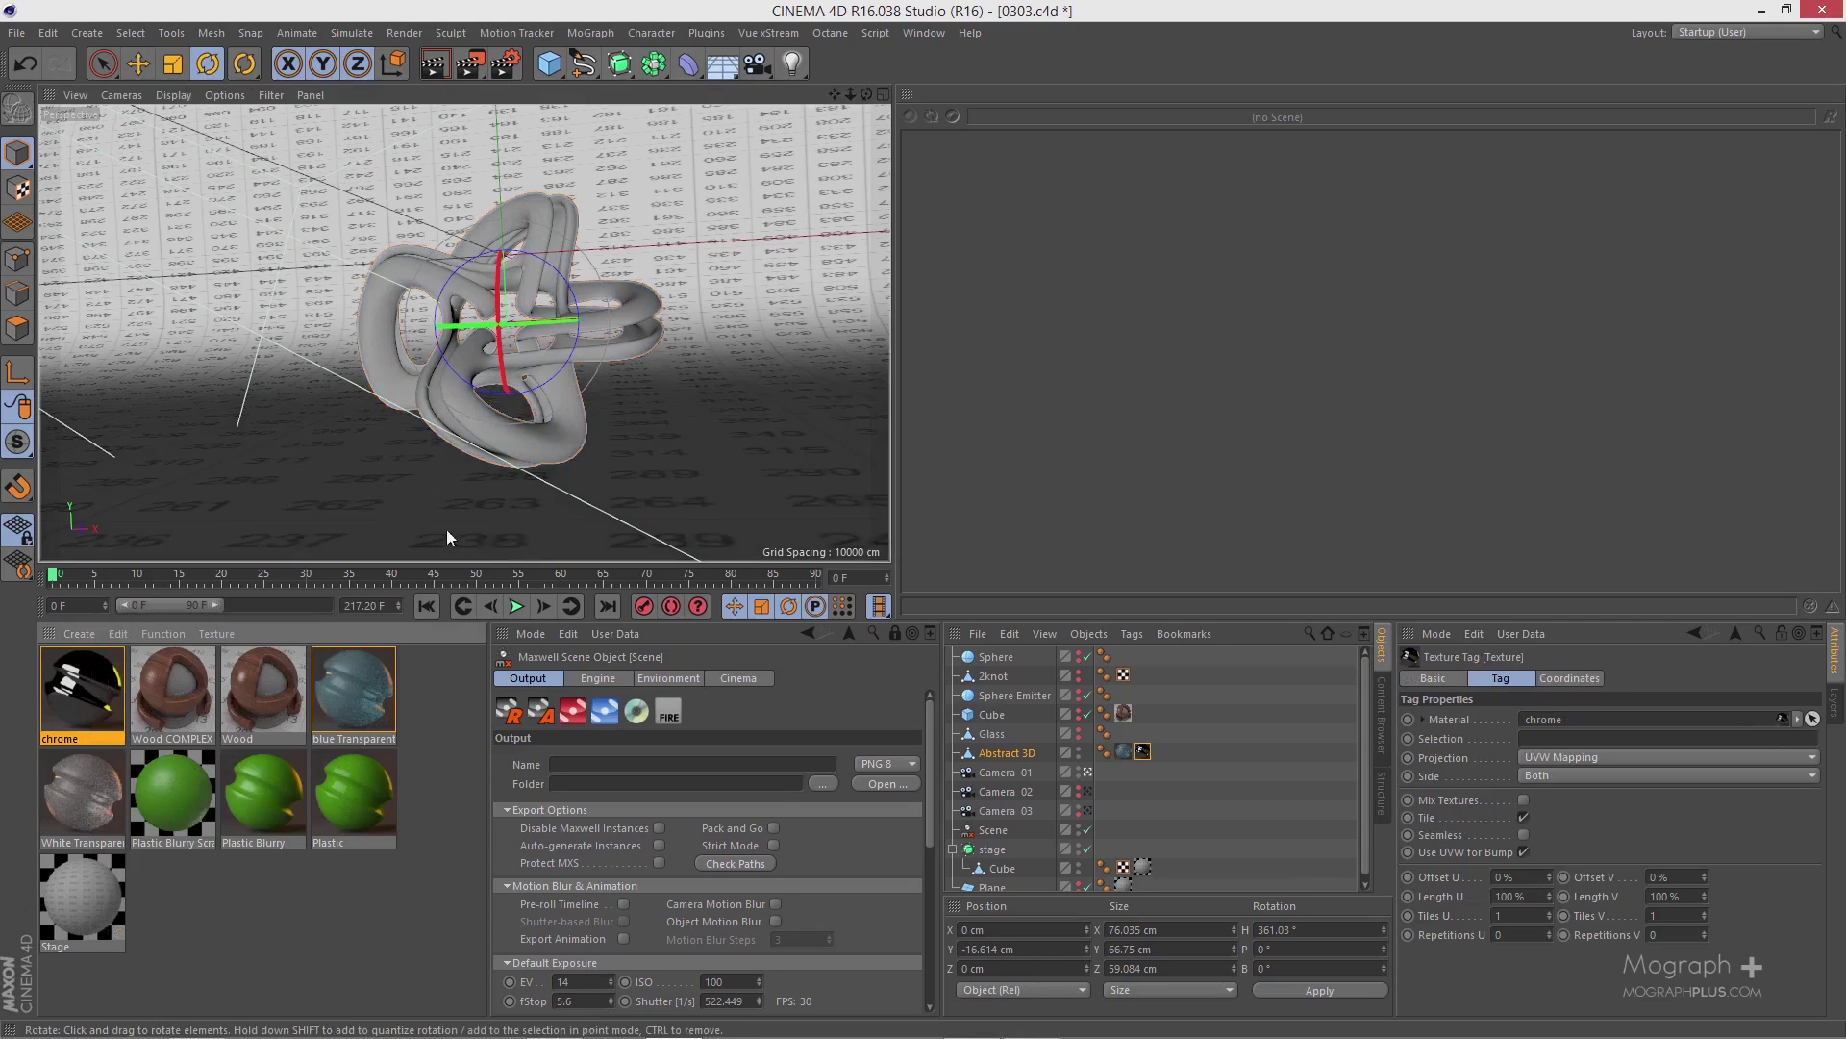
{"action": "left_click", "coordinate": [675, 710]}
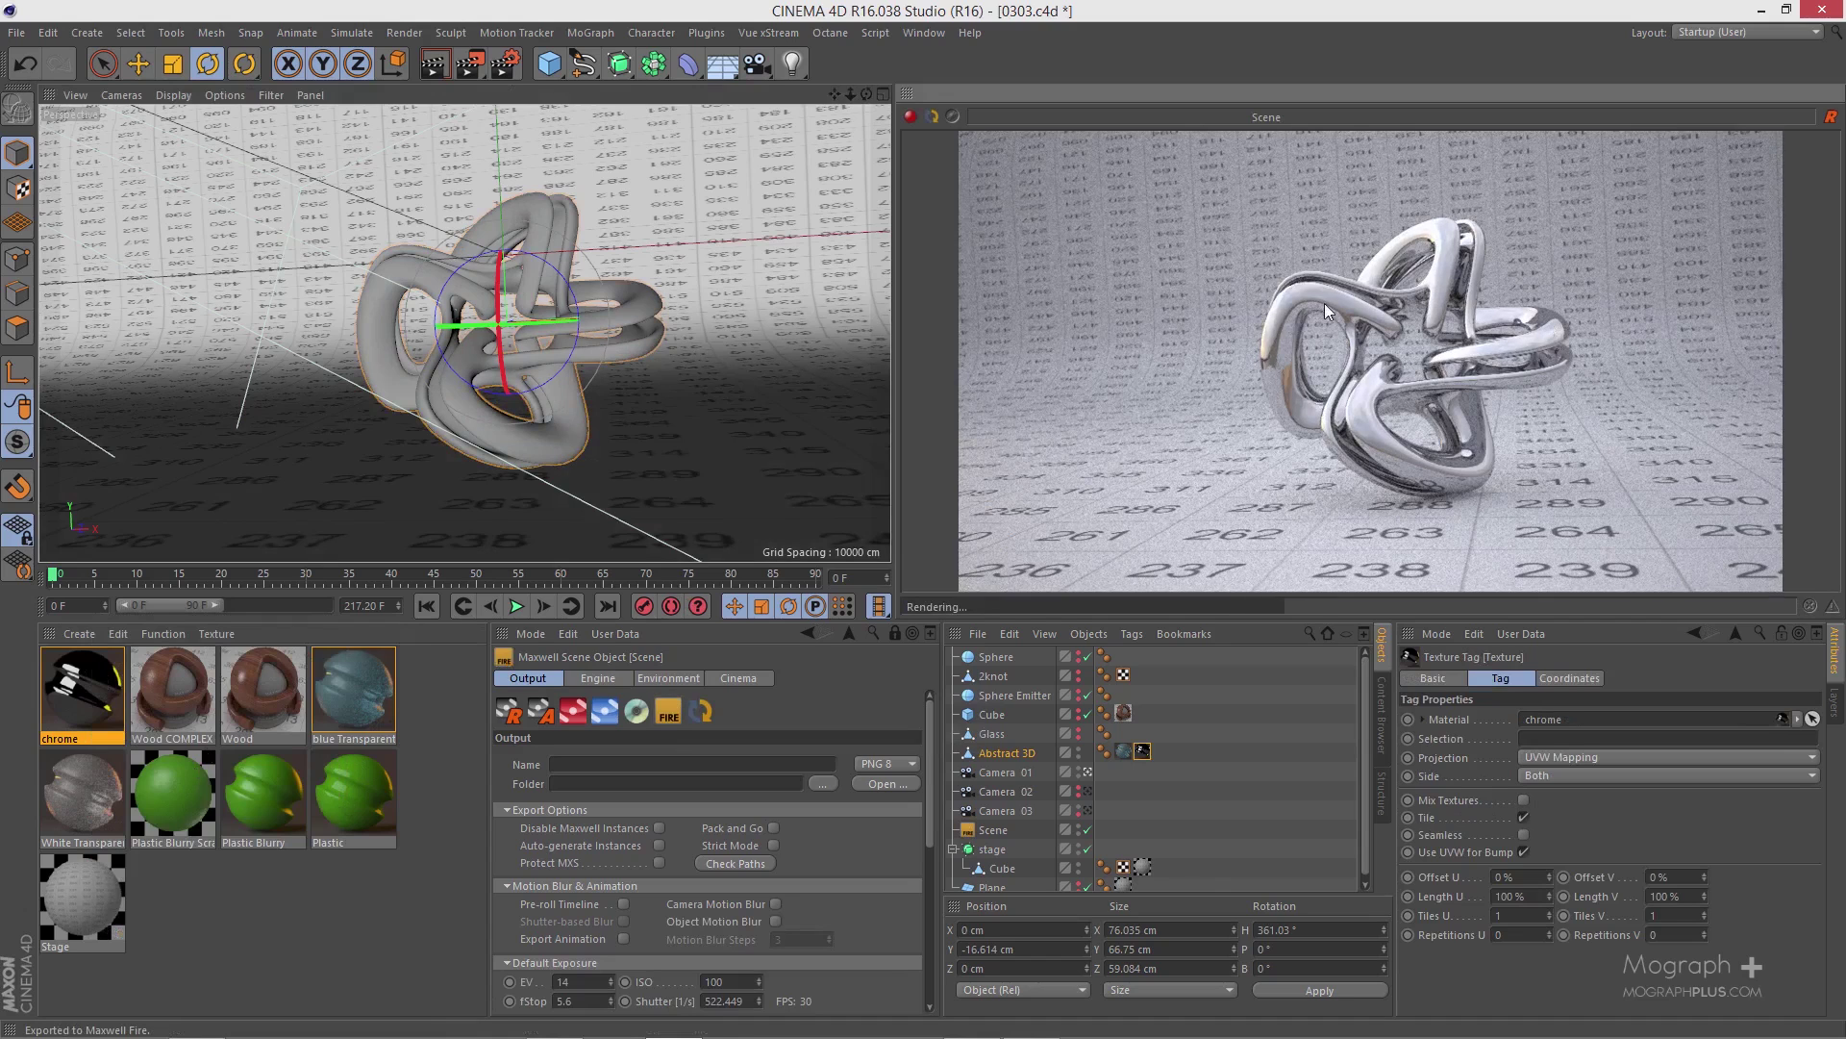
{"action": "left_click", "coordinate": [679, 712]}
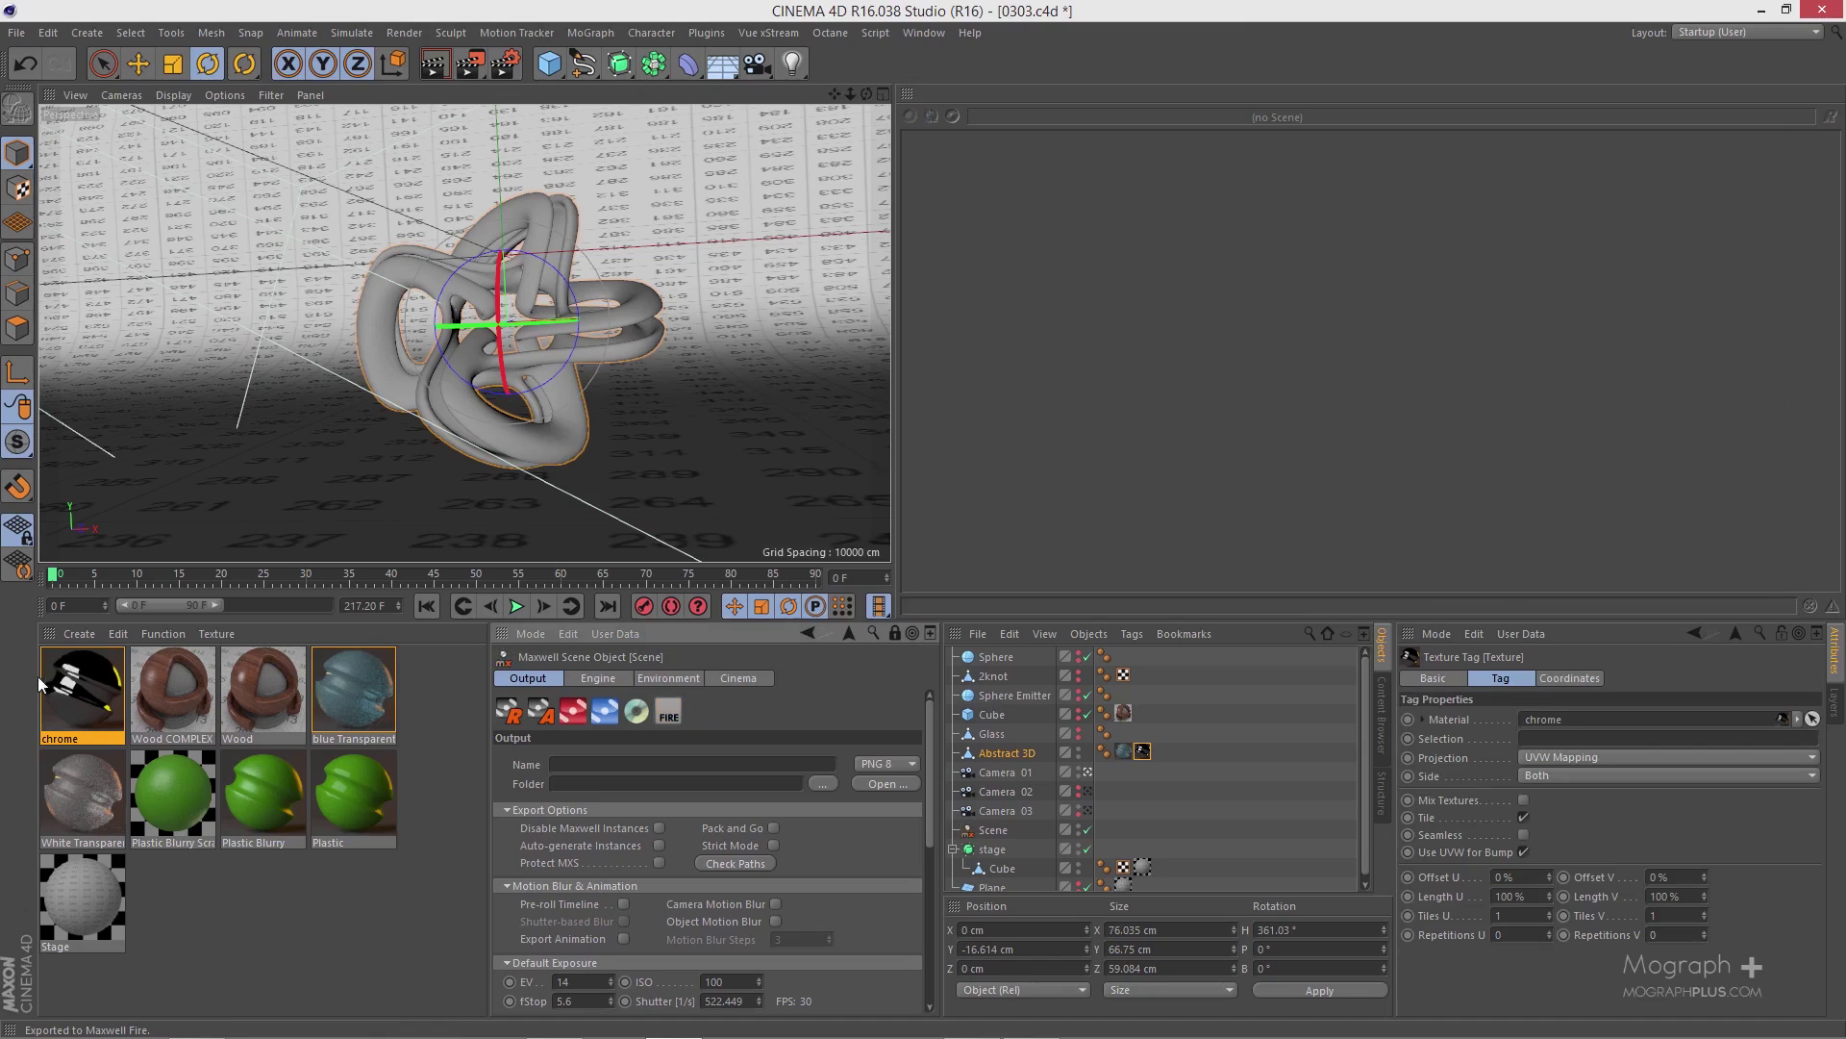
- Create another new Maxwell material and open it in the Maxwell Material Editor
{"action": "left_click", "coordinate": [81, 632]}
{"action": "mouse_move", "coordinate": [156, 687]}
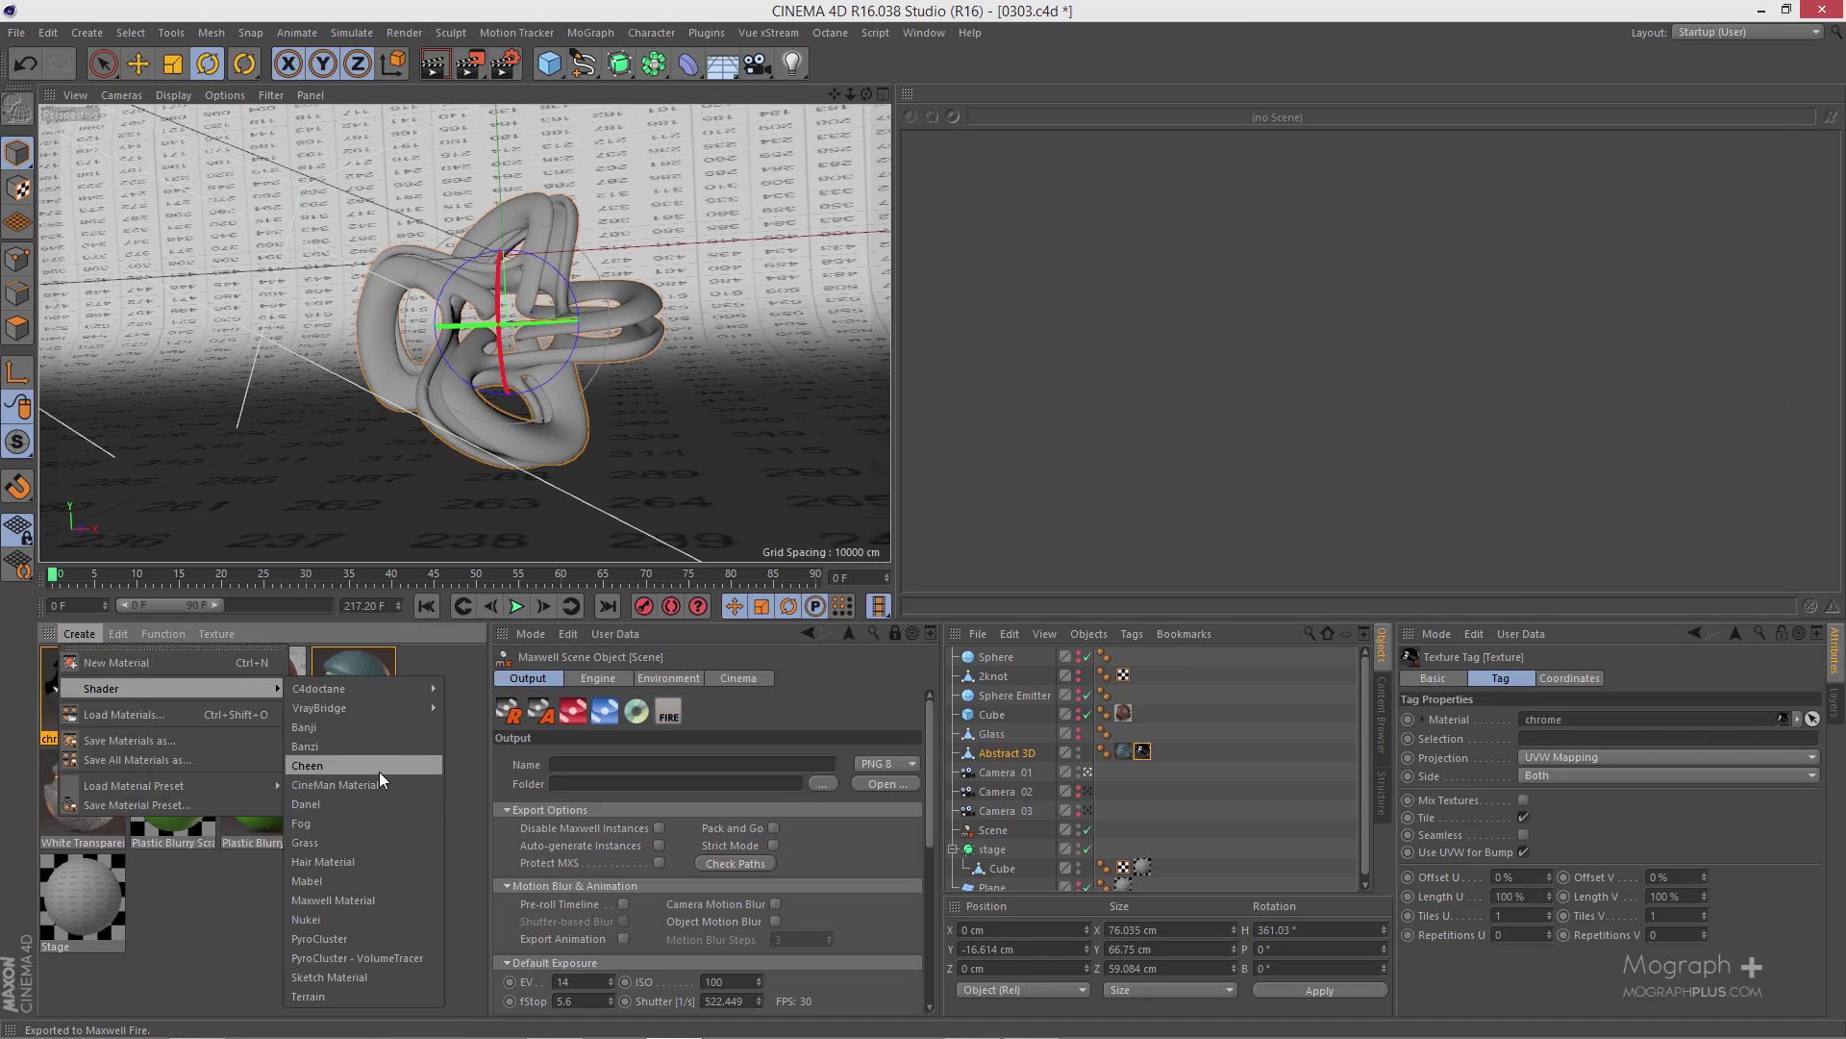
{"action": "left_click", "coordinate": [378, 899]}
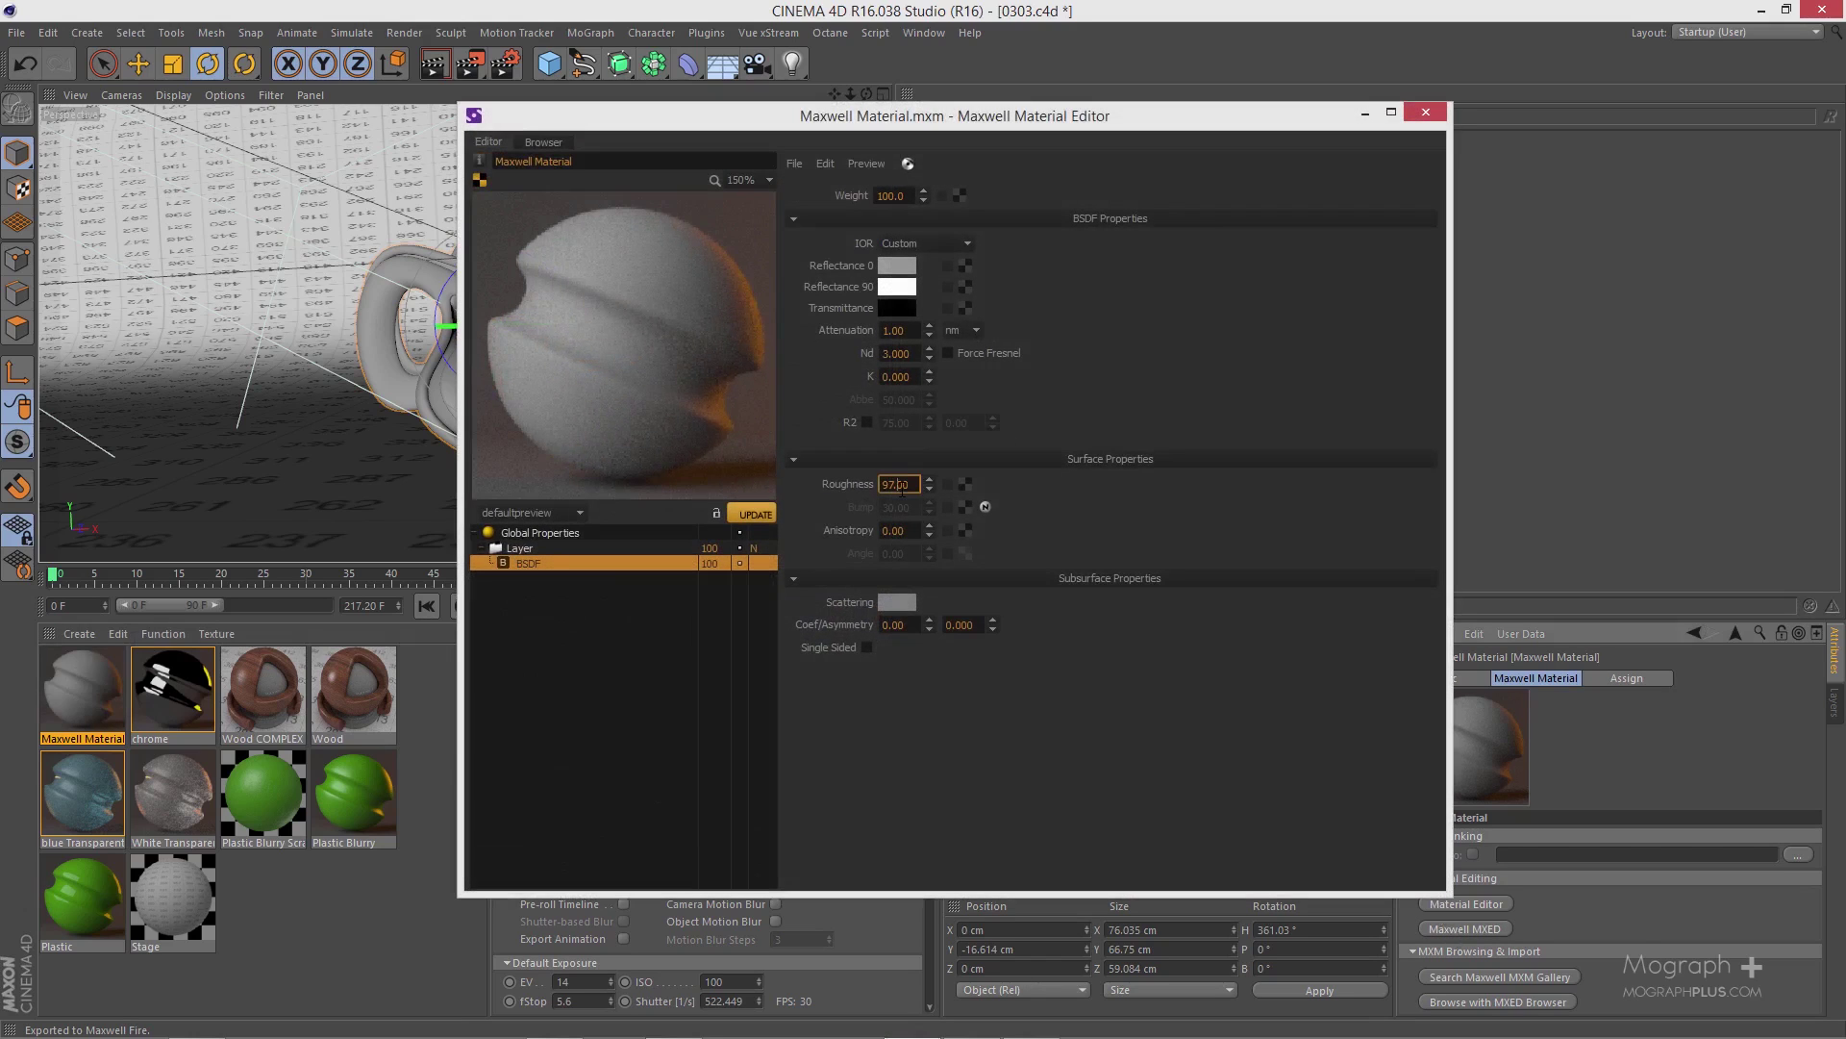
- Set the new material's BSDF roughness to 2 and its Nd to 30
{"action": "double_click", "coordinate": [902, 485]}
{"action": "type", "text": "2"}
{"action": "key", "text": "Return"}
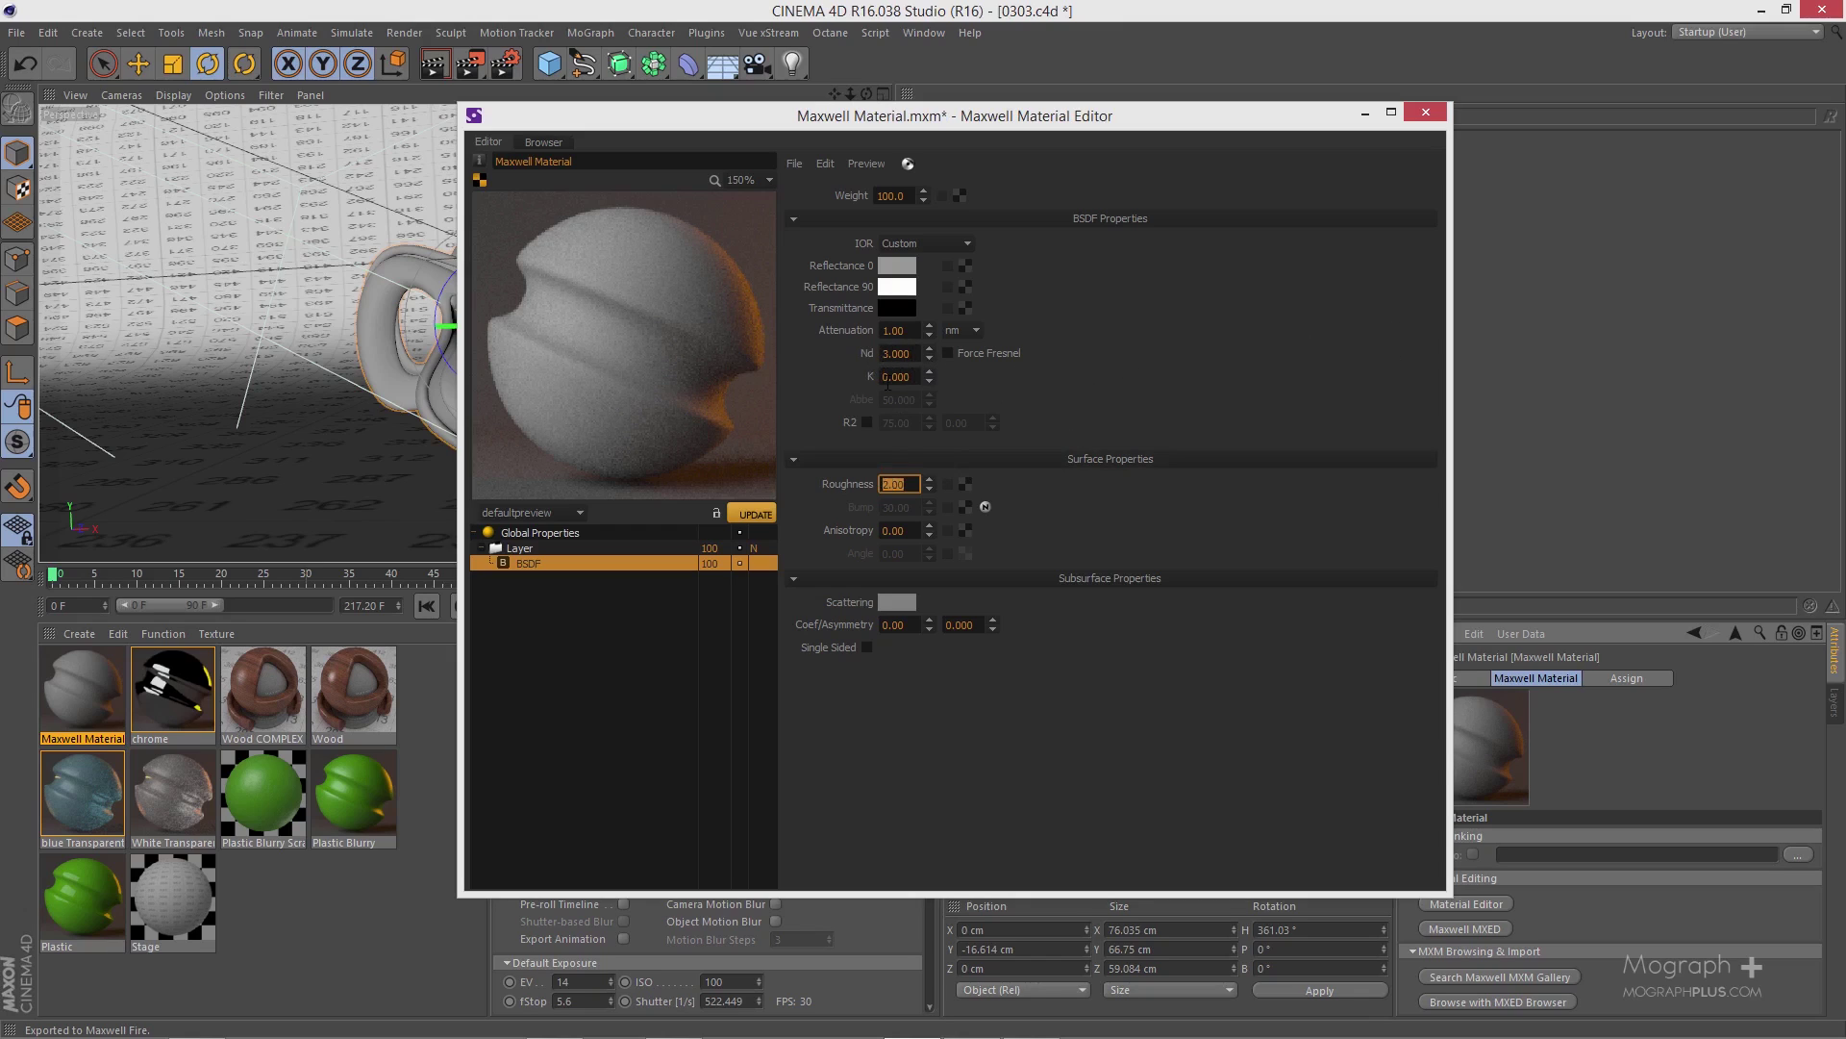
{"action": "left_click", "coordinate": [908, 354]}
{"action": "type", "text": "30"}
{"action": "key", "text": "Return"}
- Preview the new material in the stage2 scene, then close the editor and discard the changes
{"action": "left_click", "coordinate": [580, 514]}
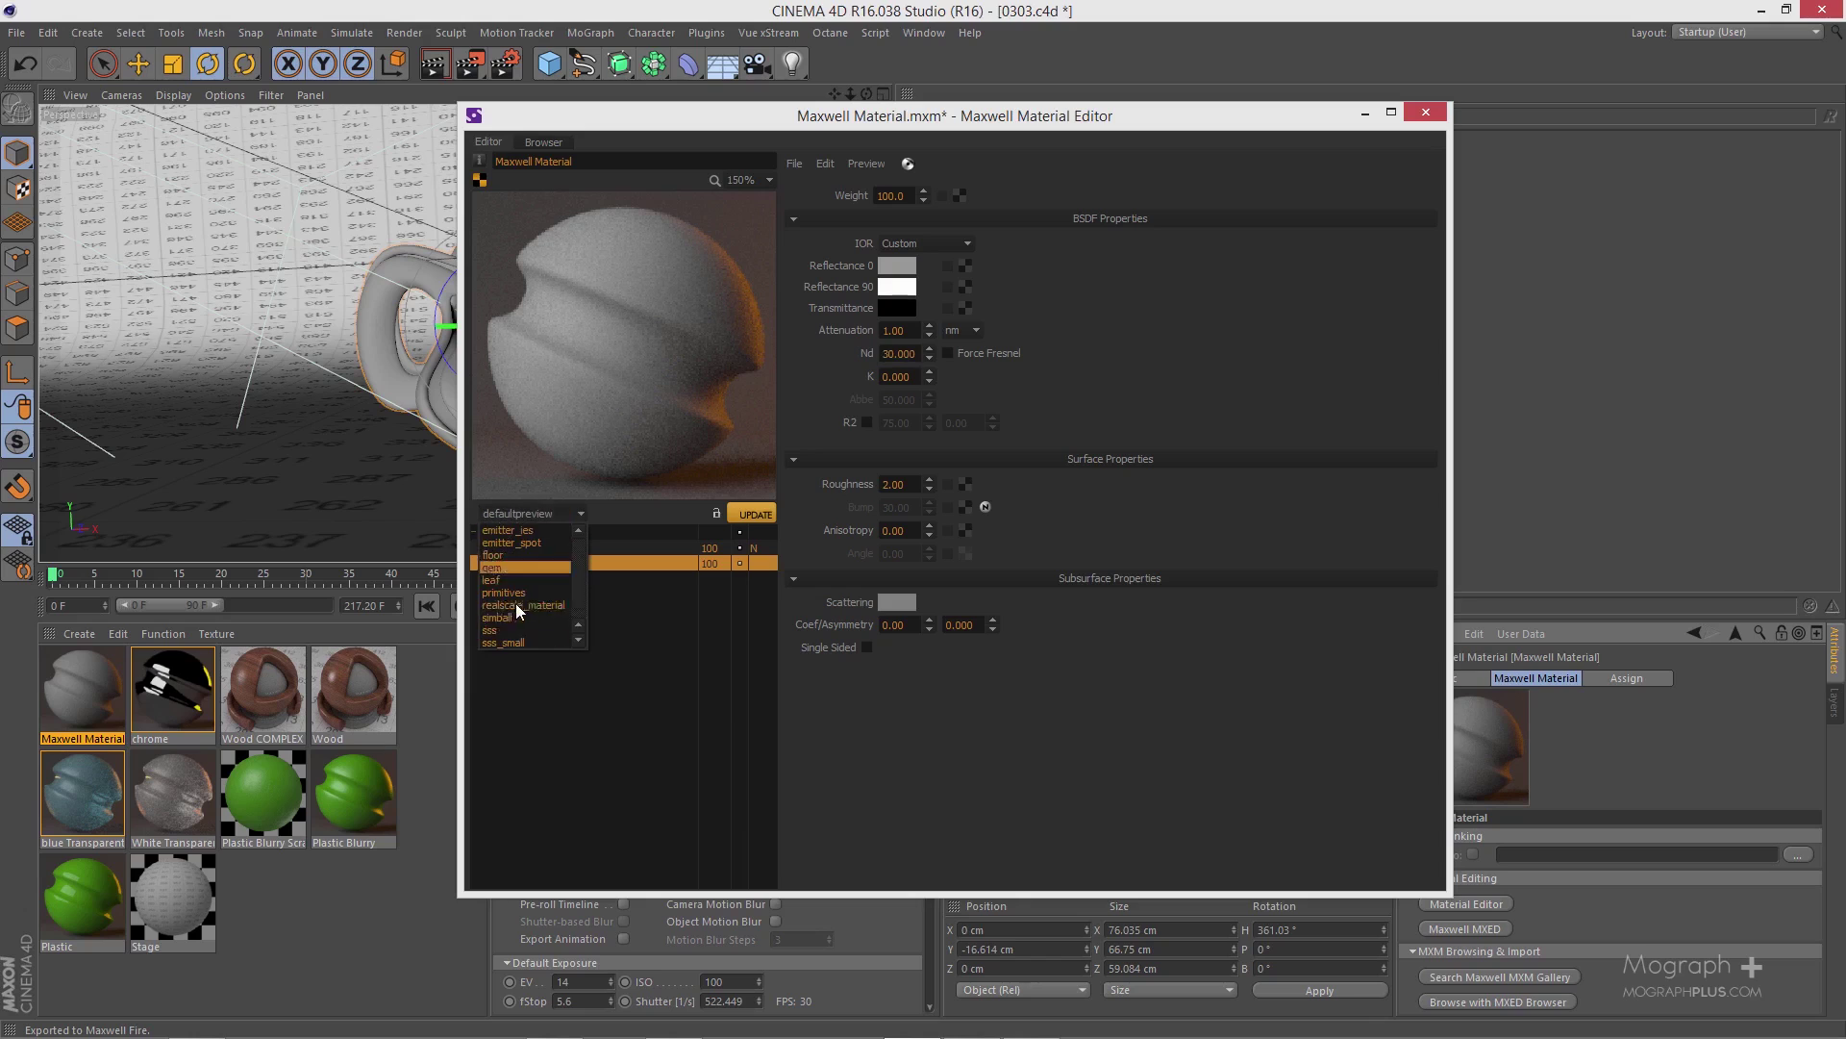
{"action": "left_click", "coordinate": [511, 641]}
{"action": "left_click", "coordinate": [753, 514]}
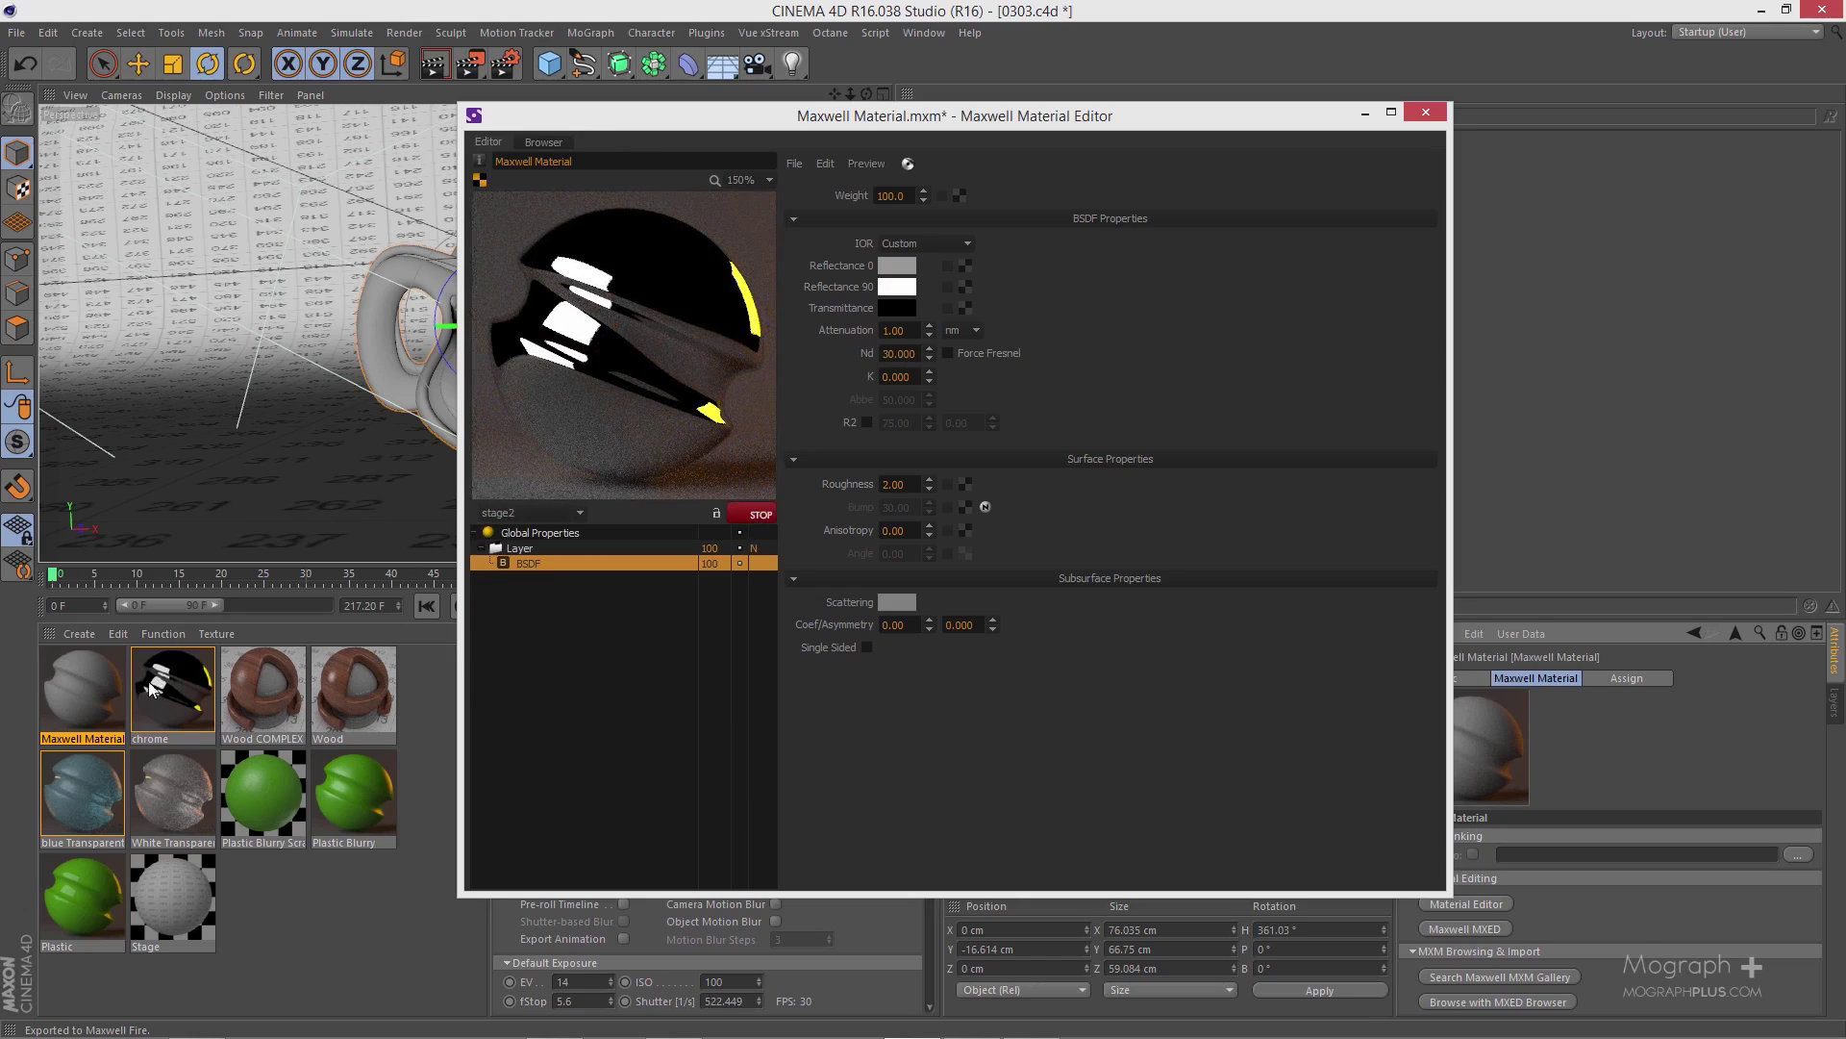
{"action": "left_click", "coordinate": [1426, 112]}
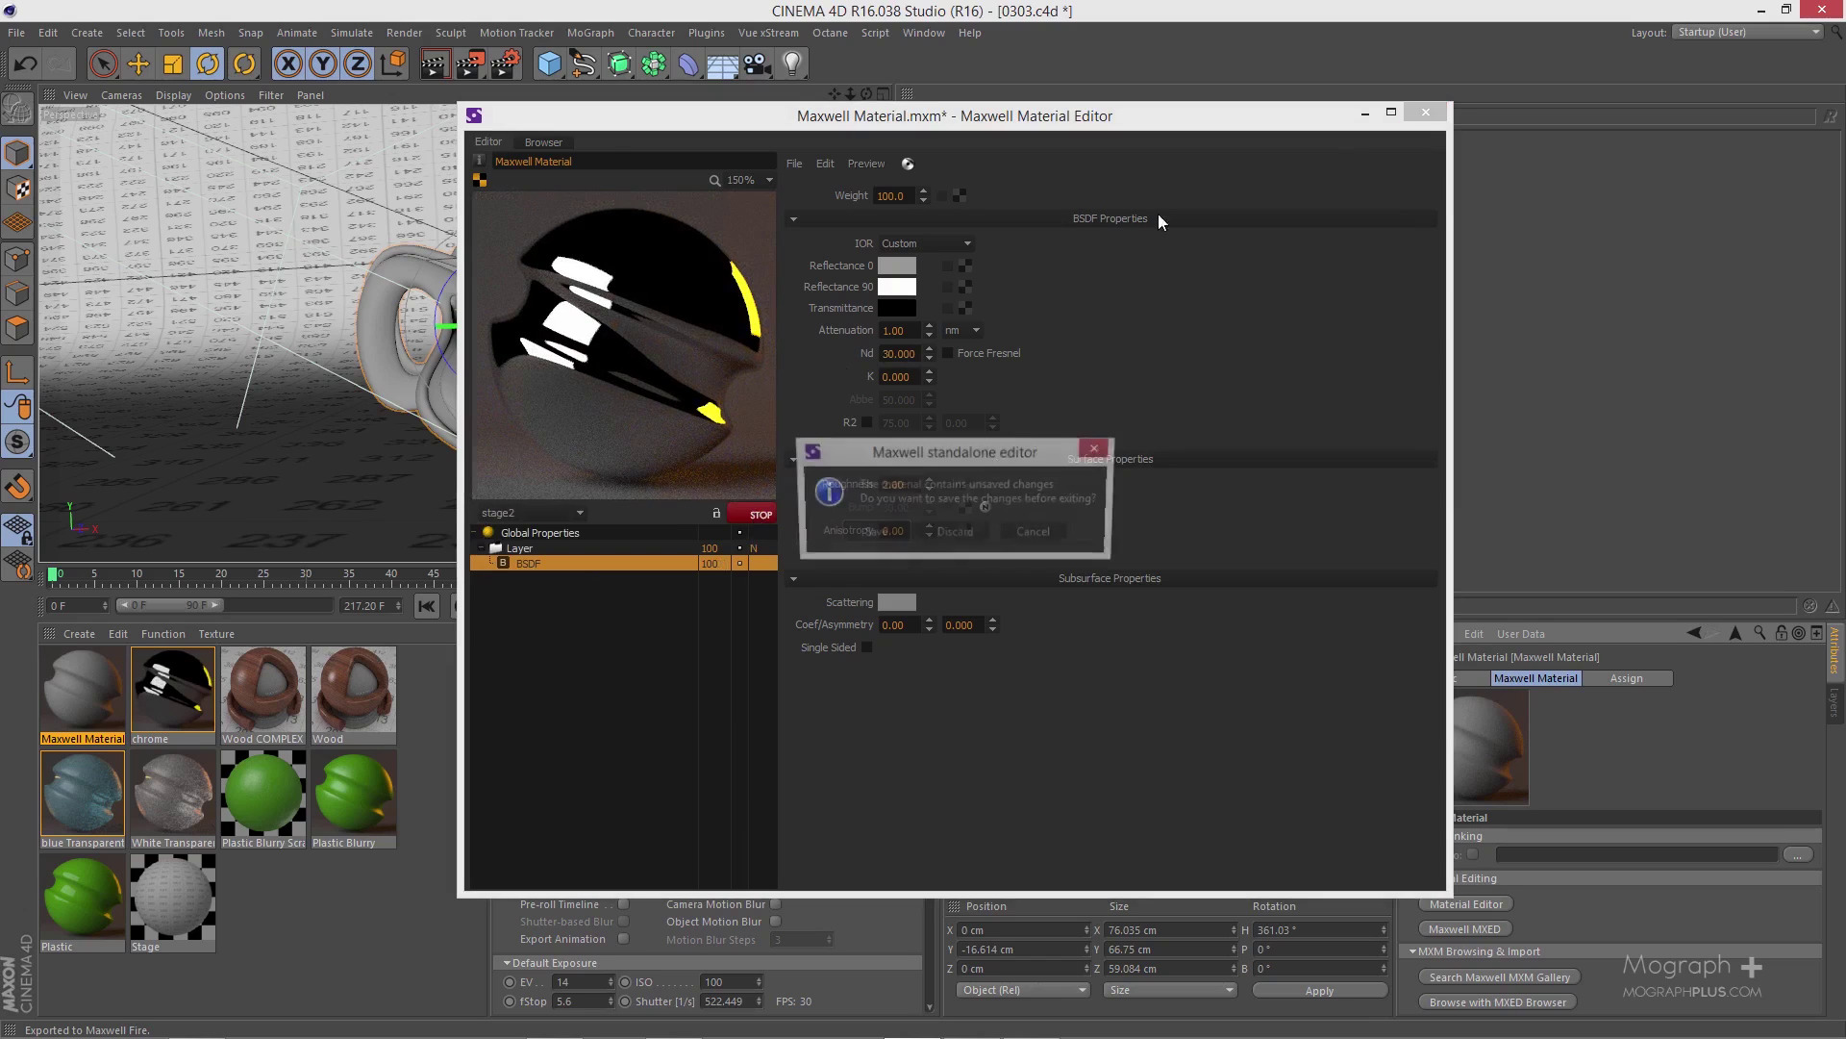
{"action": "left_click", "coordinate": [937, 533]}
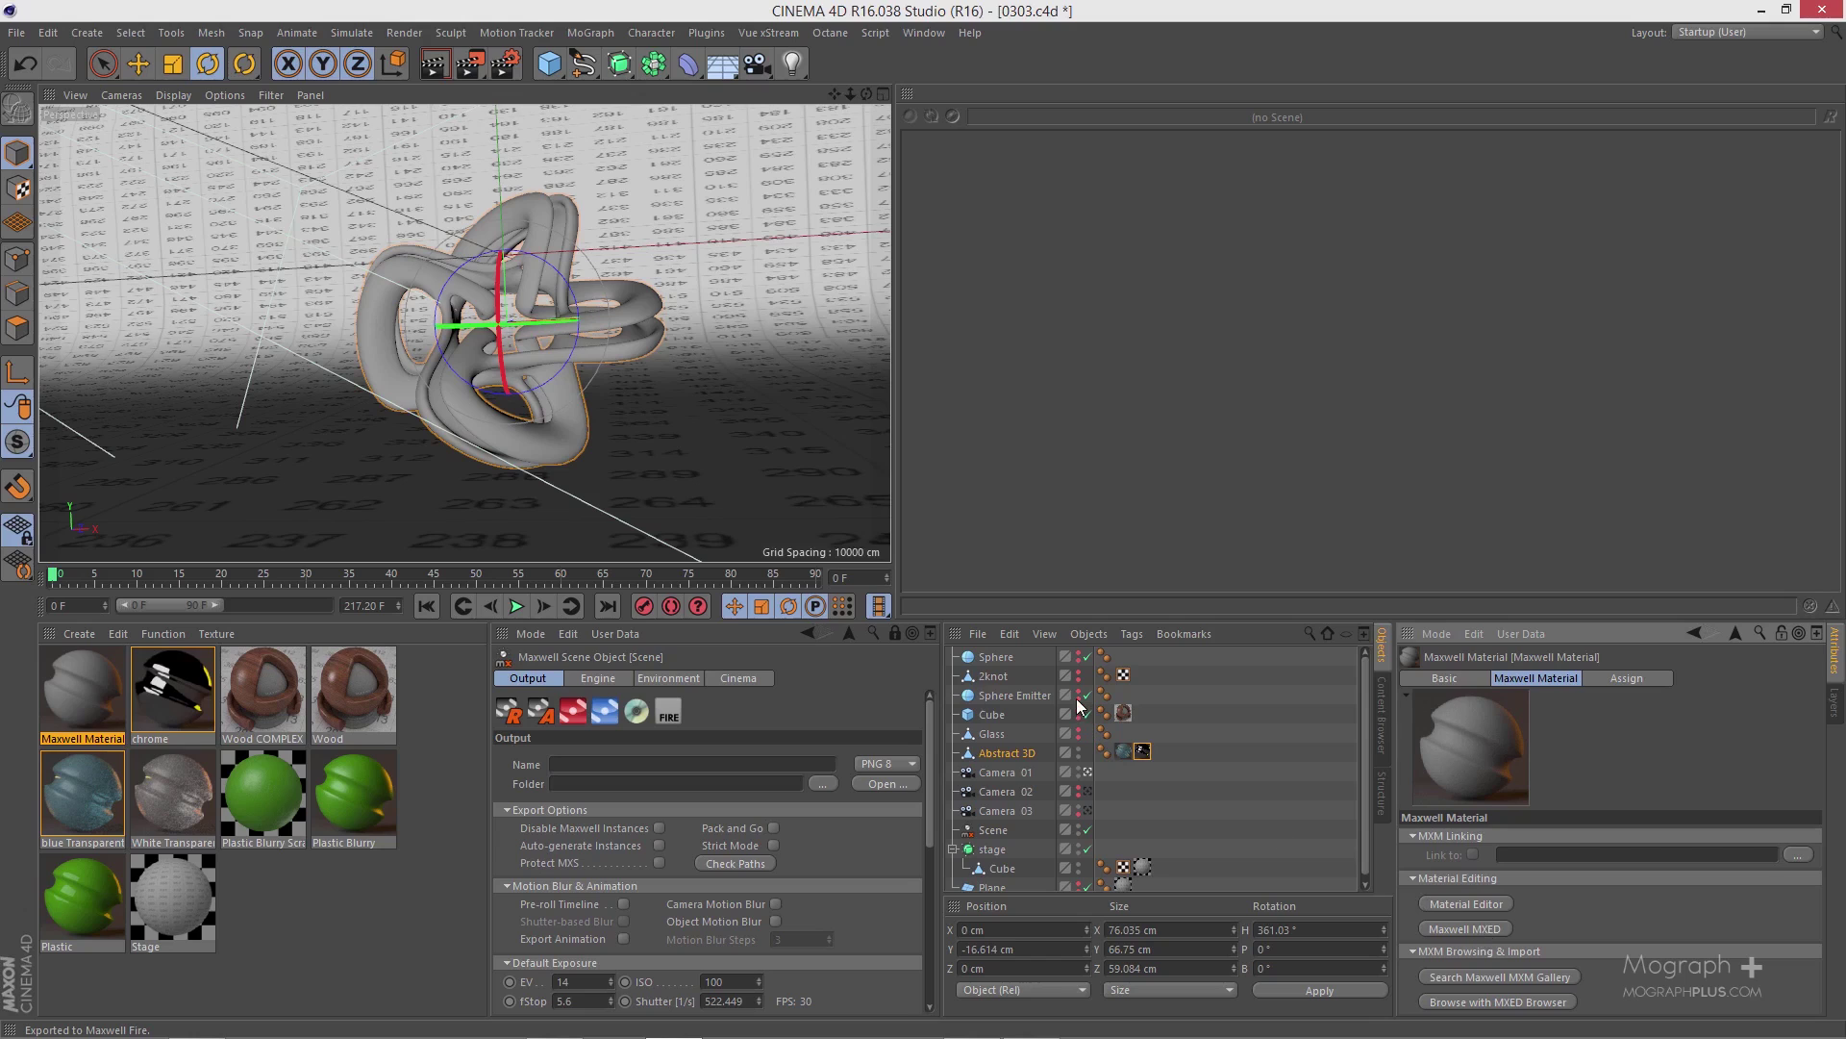
- Reopen the new Maxwell material in the Material Editor and make it a Metal type with the Chromium metal IOR
{"action": "double_click", "coordinate": [1123, 713]}
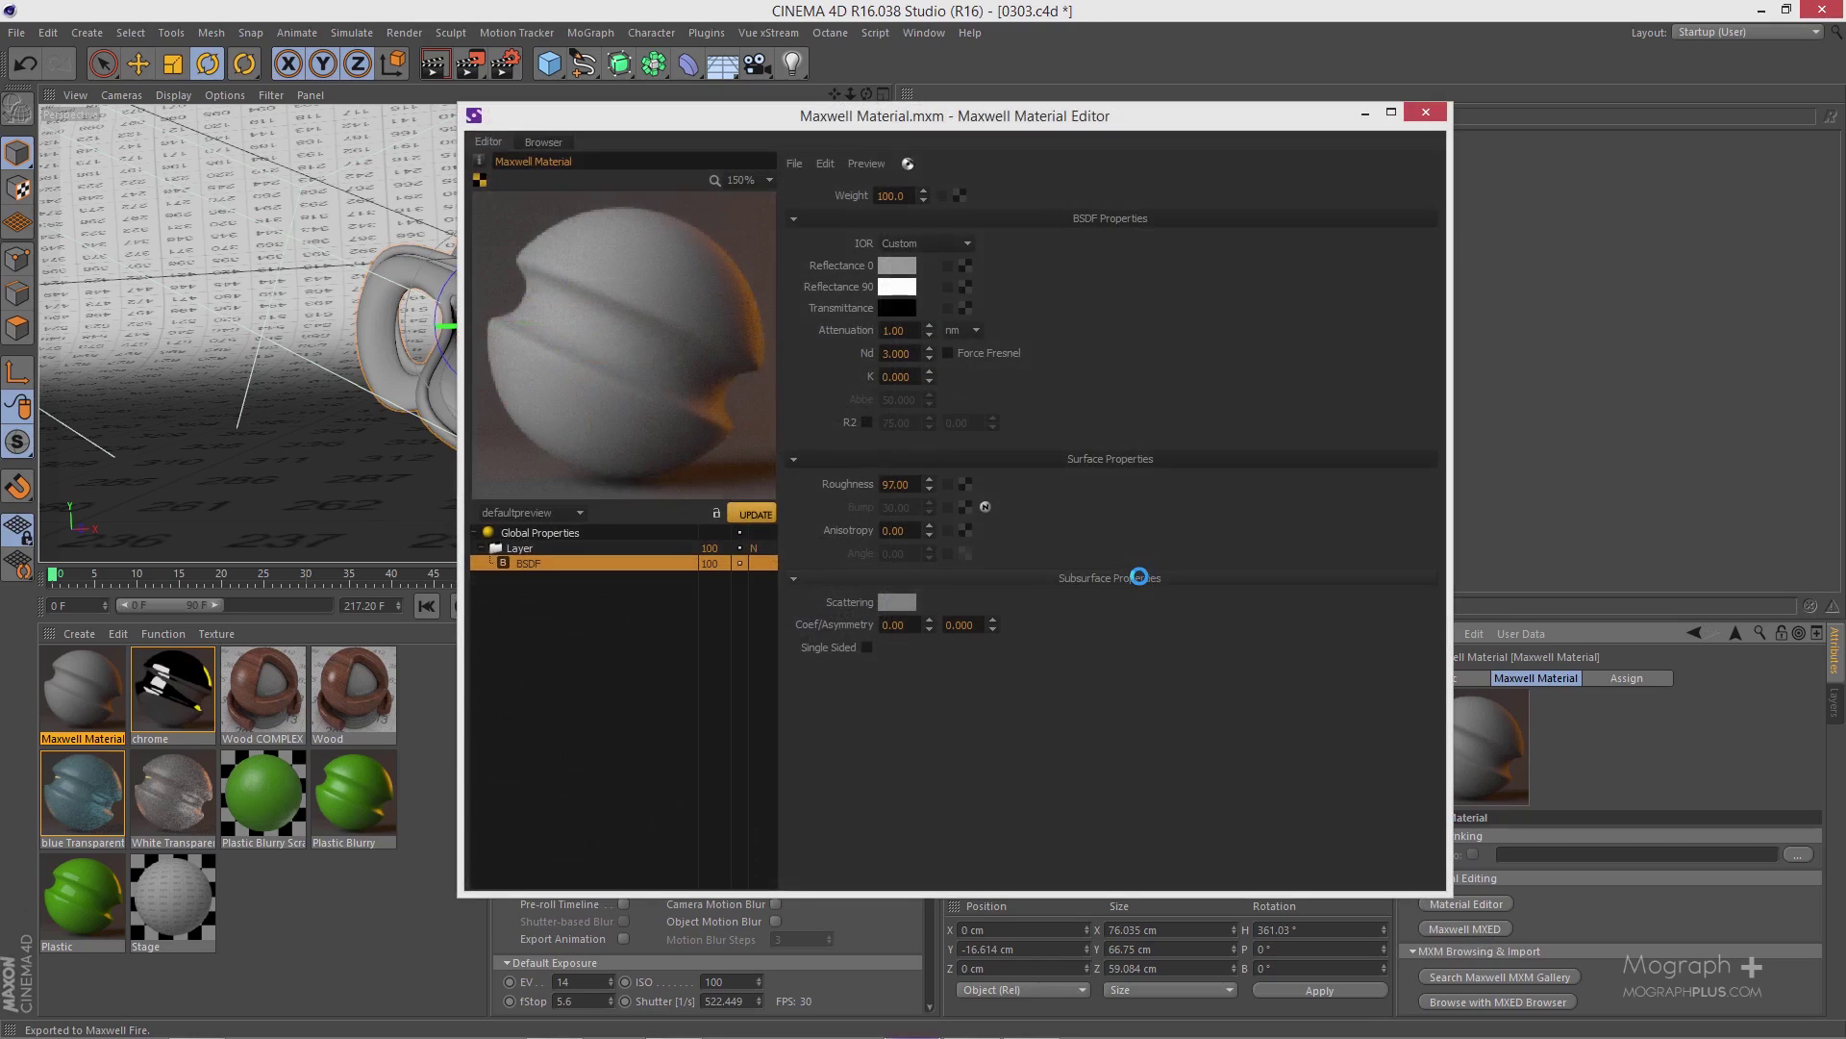
{"action": "left_click", "coordinate": [587, 535]}
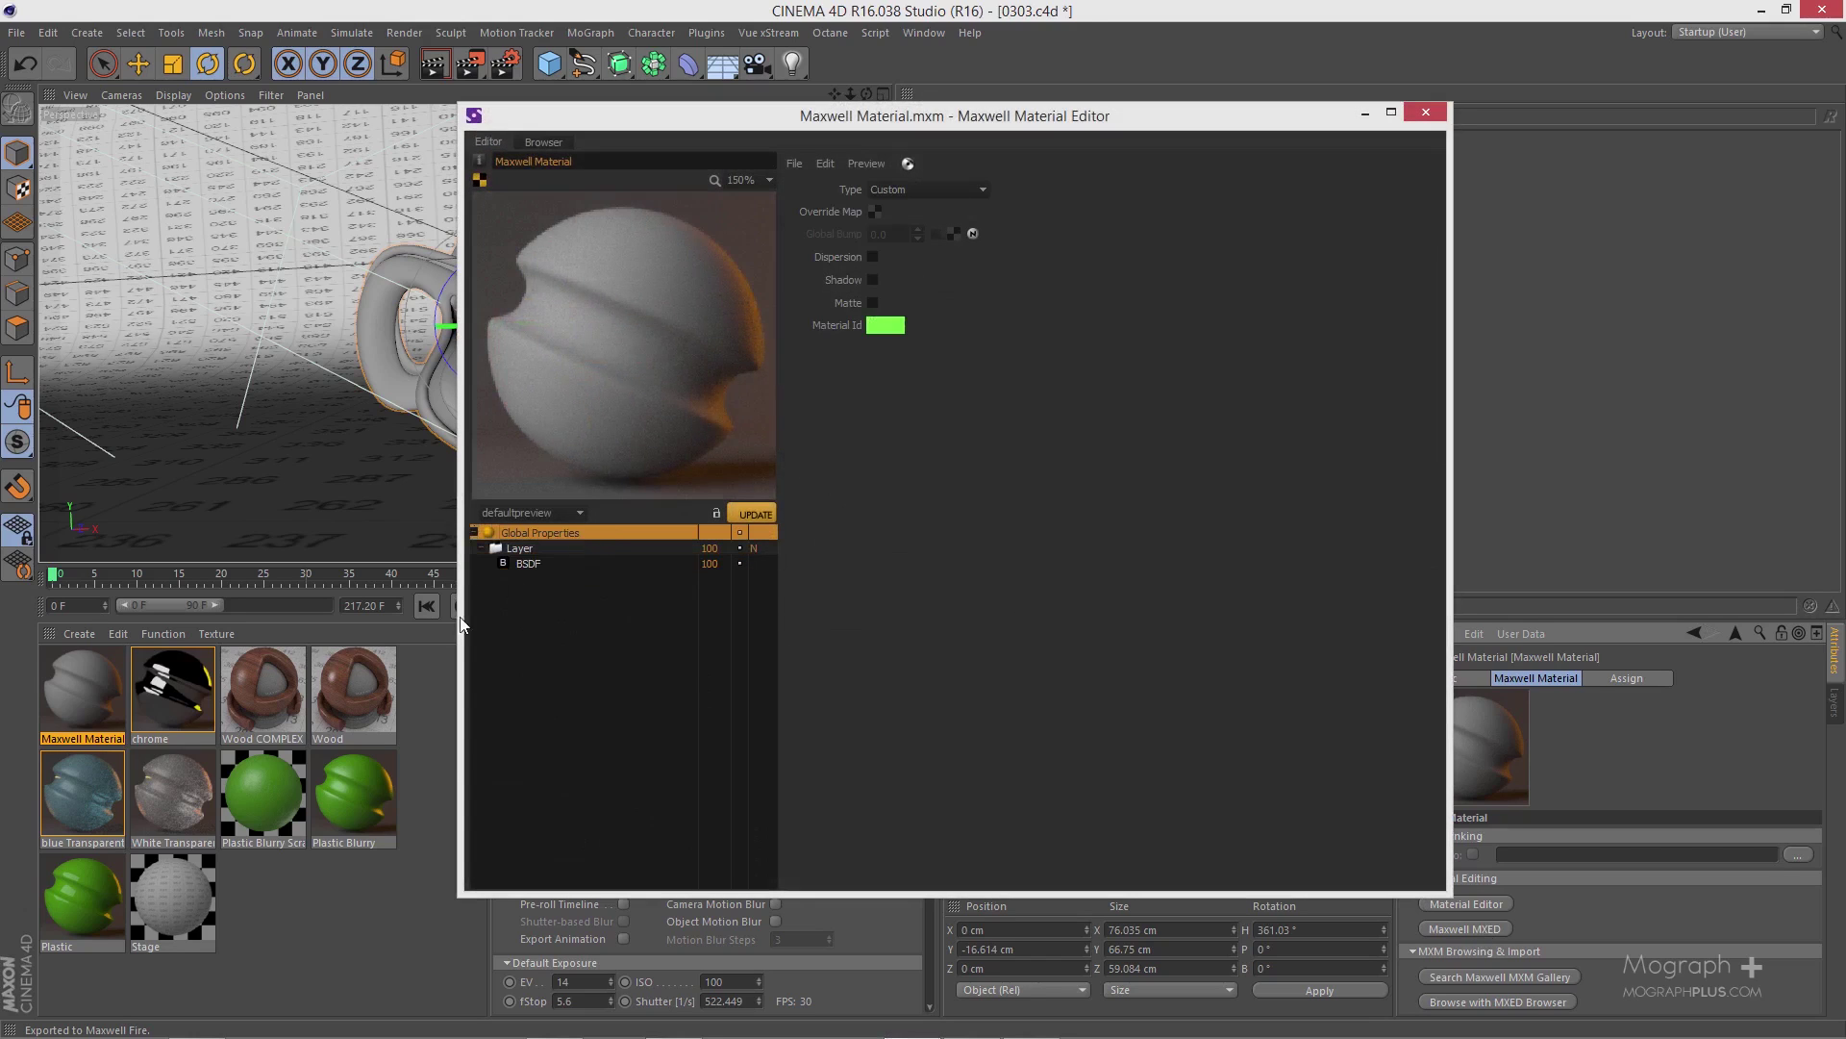
{"action": "left_click", "coordinate": [925, 188]}
{"action": "left_click", "coordinate": [916, 269]}
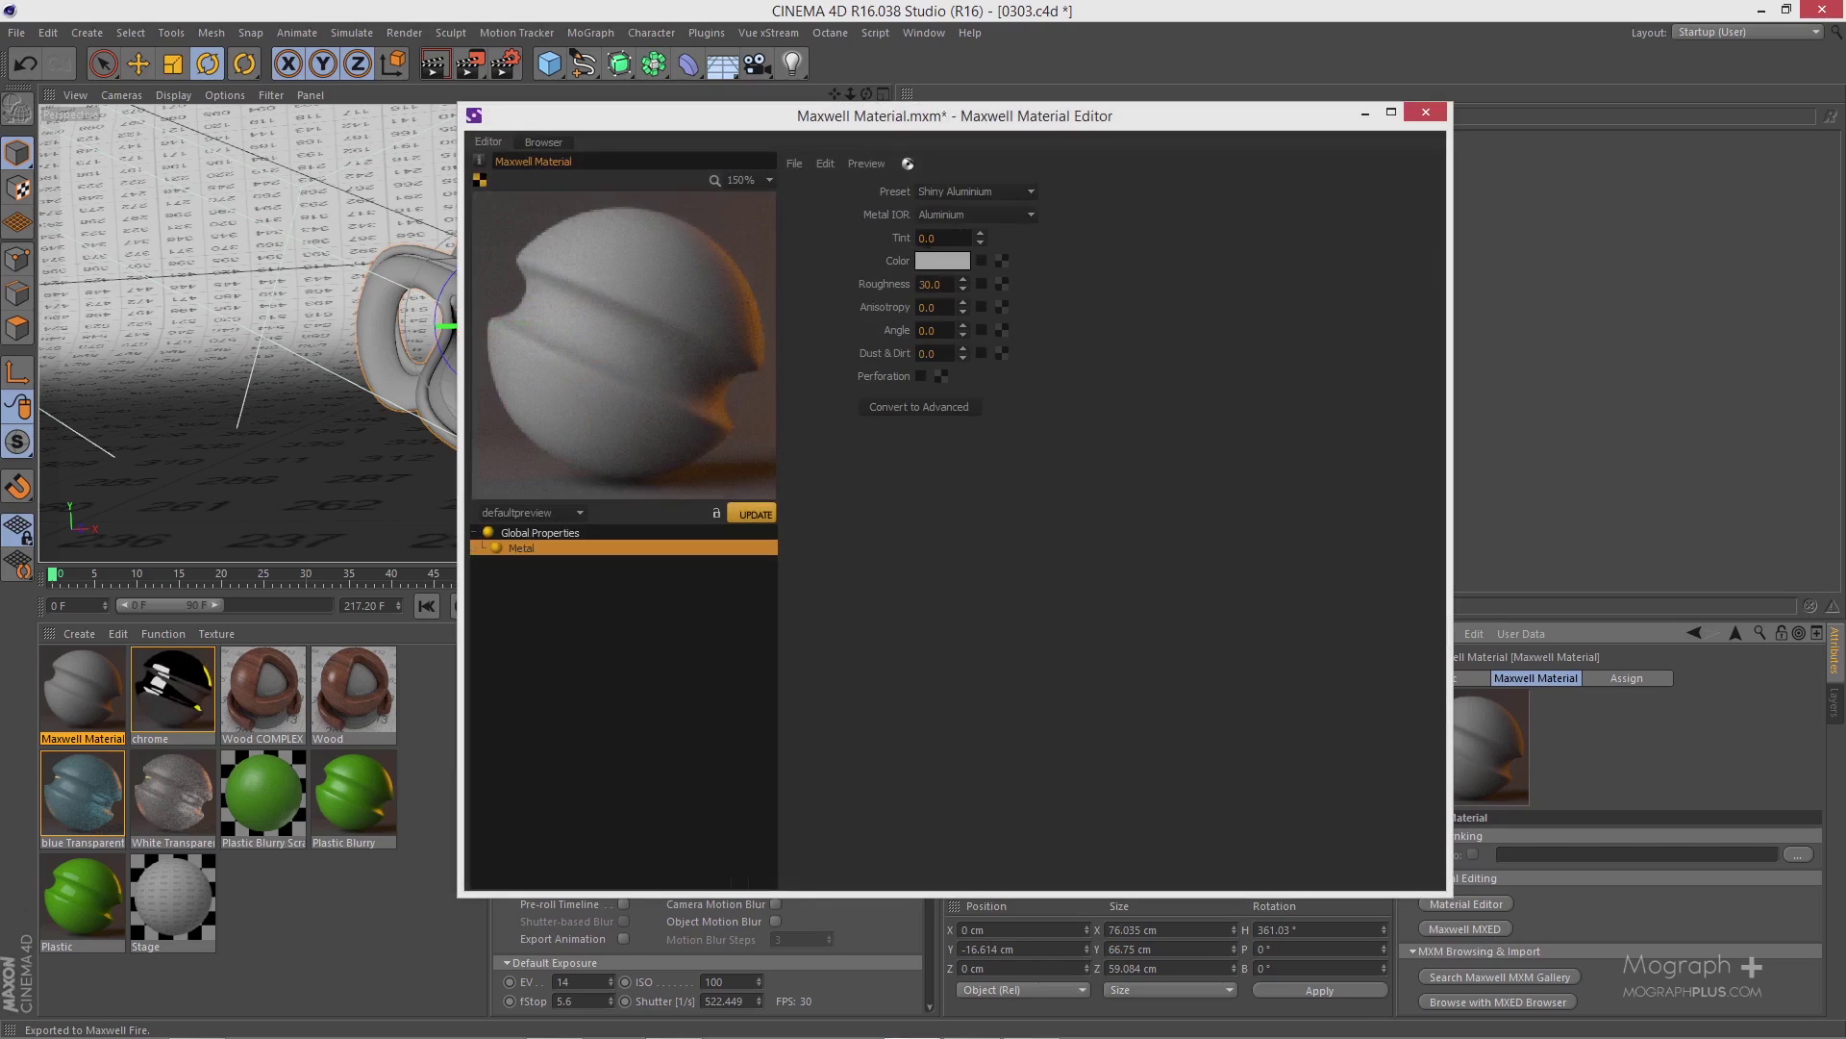
{"action": "left_click", "coordinate": [971, 215]}
{"action": "left_click", "coordinate": [985, 243]}
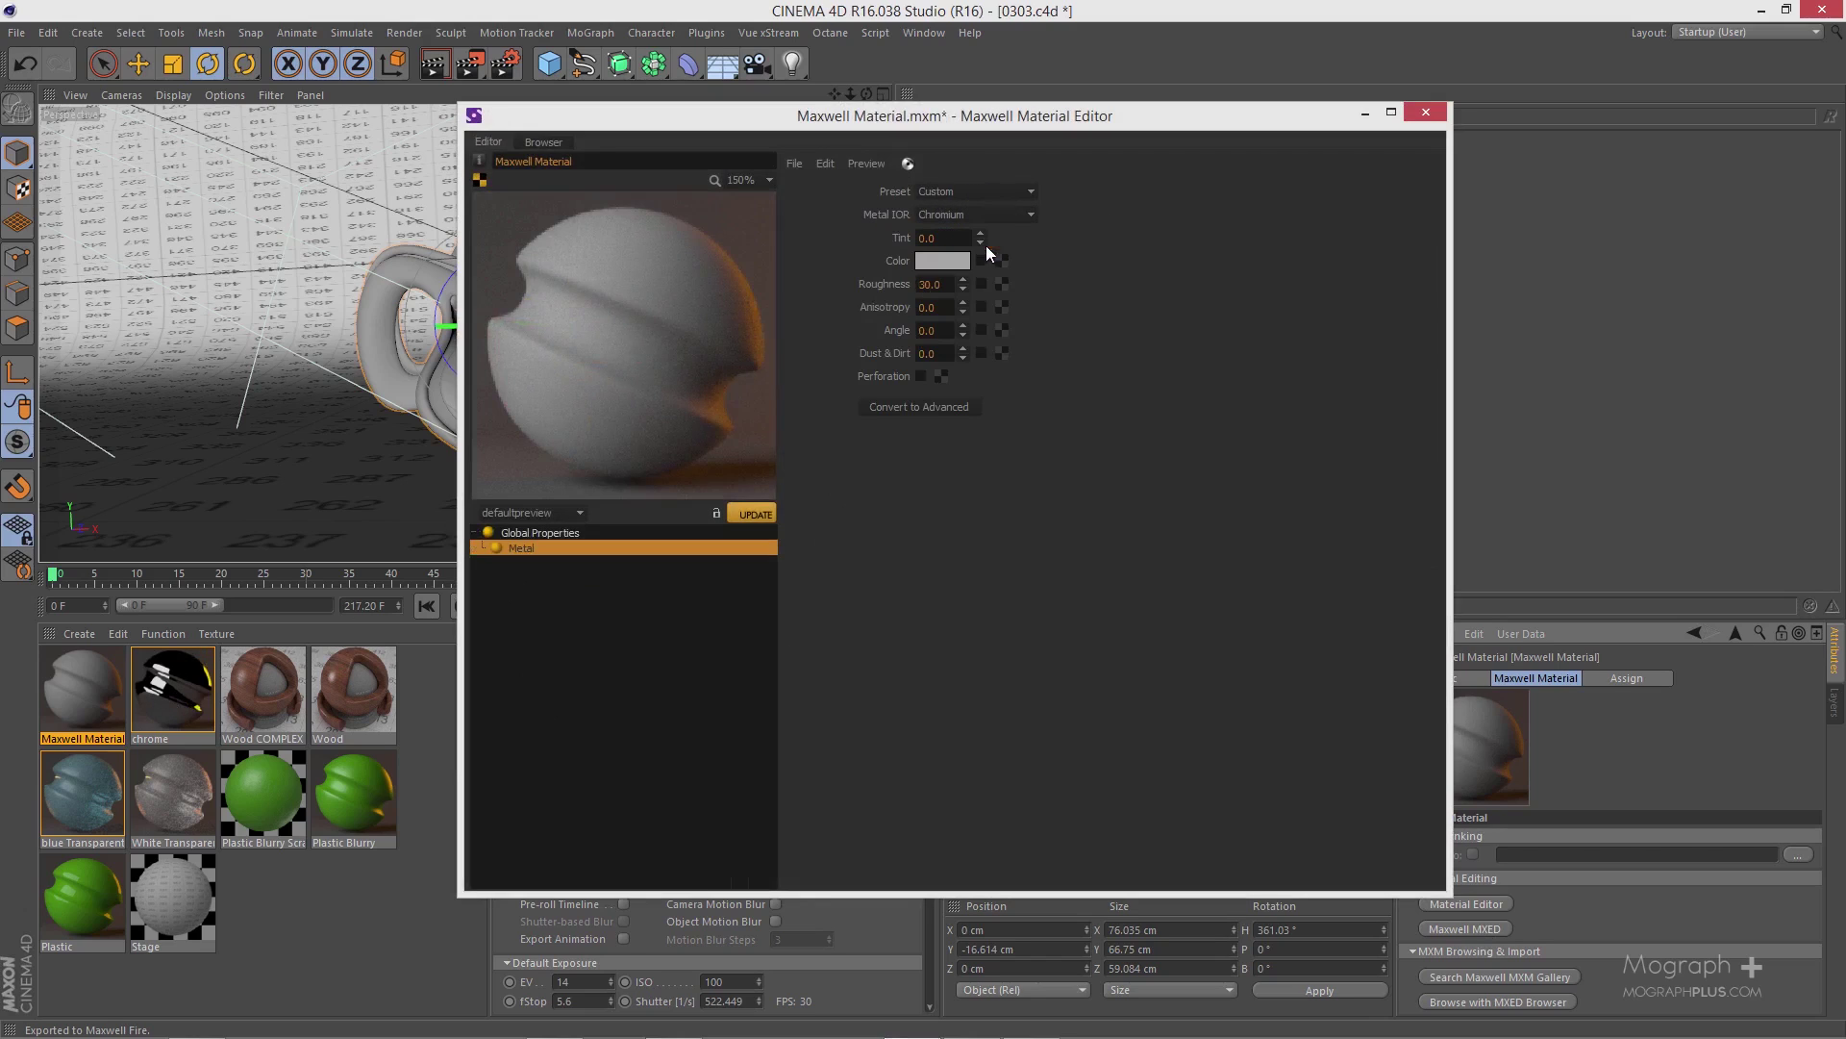
- Preview the chromium metal material in the stage2 scene
{"action": "left_click", "coordinate": [944, 286]}
{"action": "left_click", "coordinate": [577, 512]}
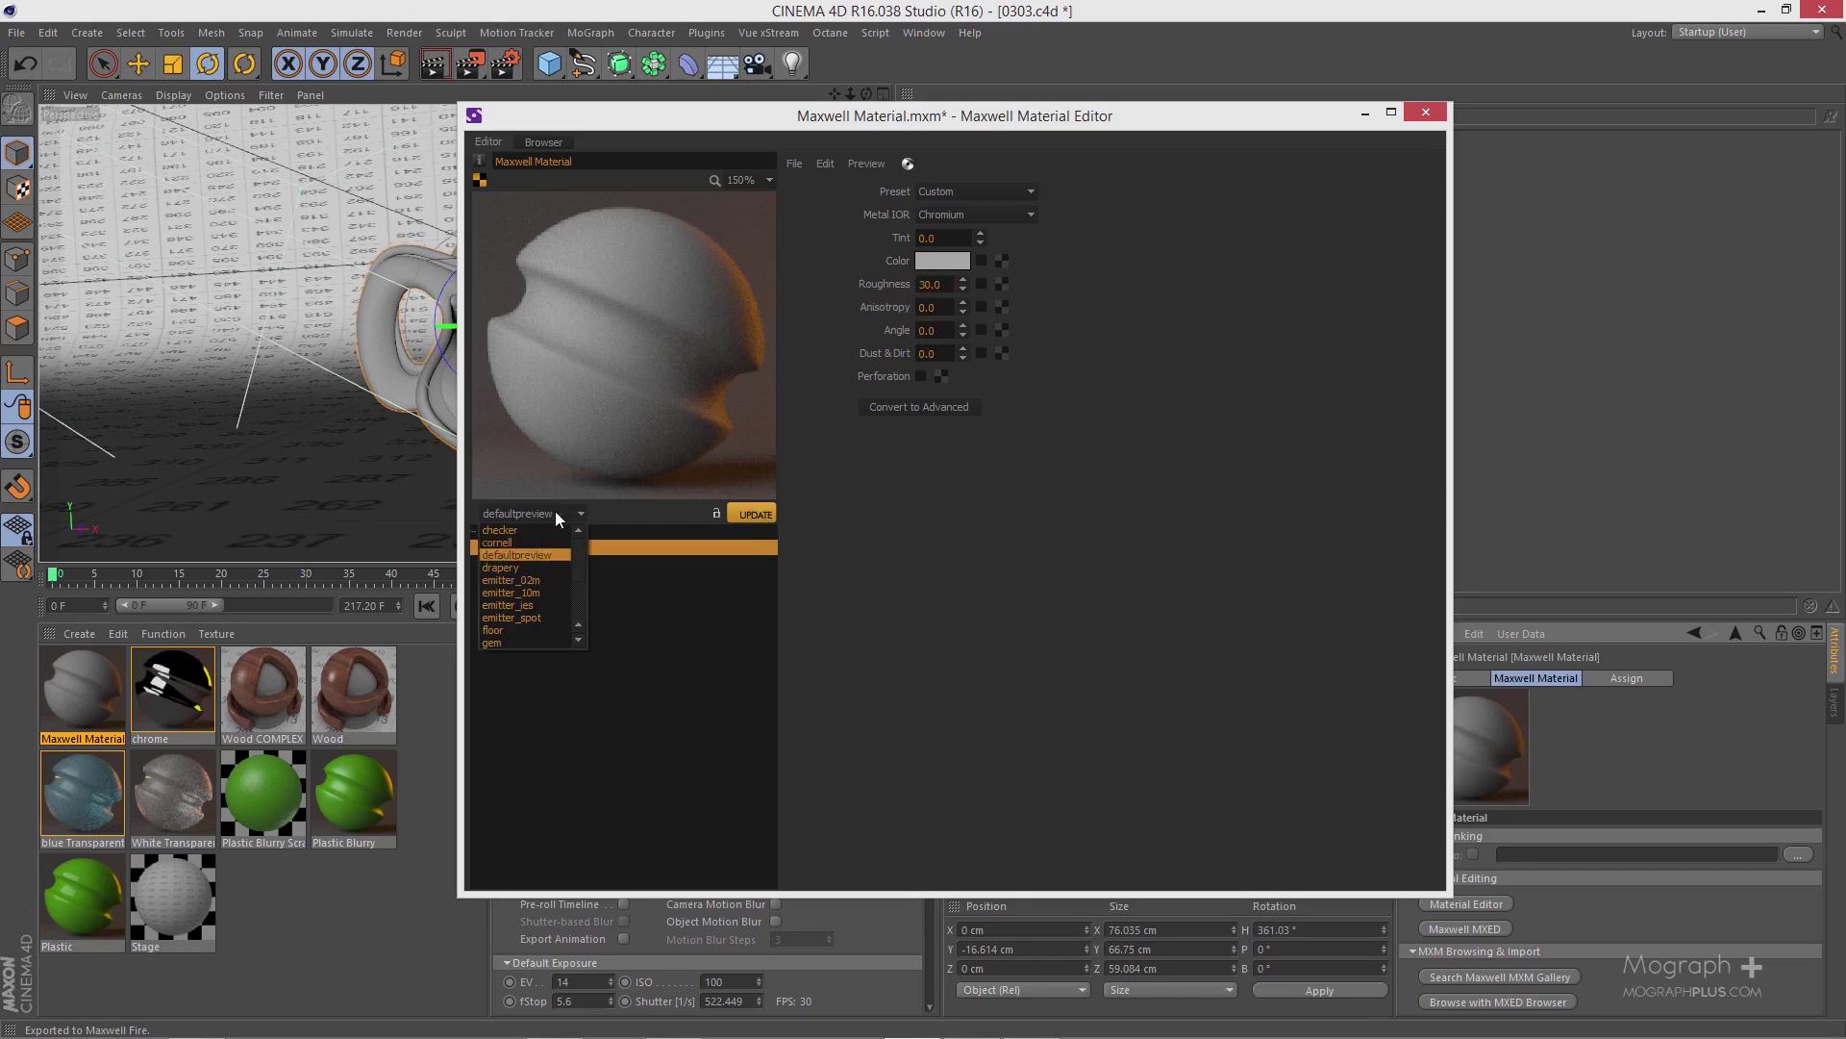
{"action": "scroll", "coordinate": [544, 616], "scroll_direction": "down", "scroll_amount": 3}
{"action": "left_click", "coordinate": [535, 641]}
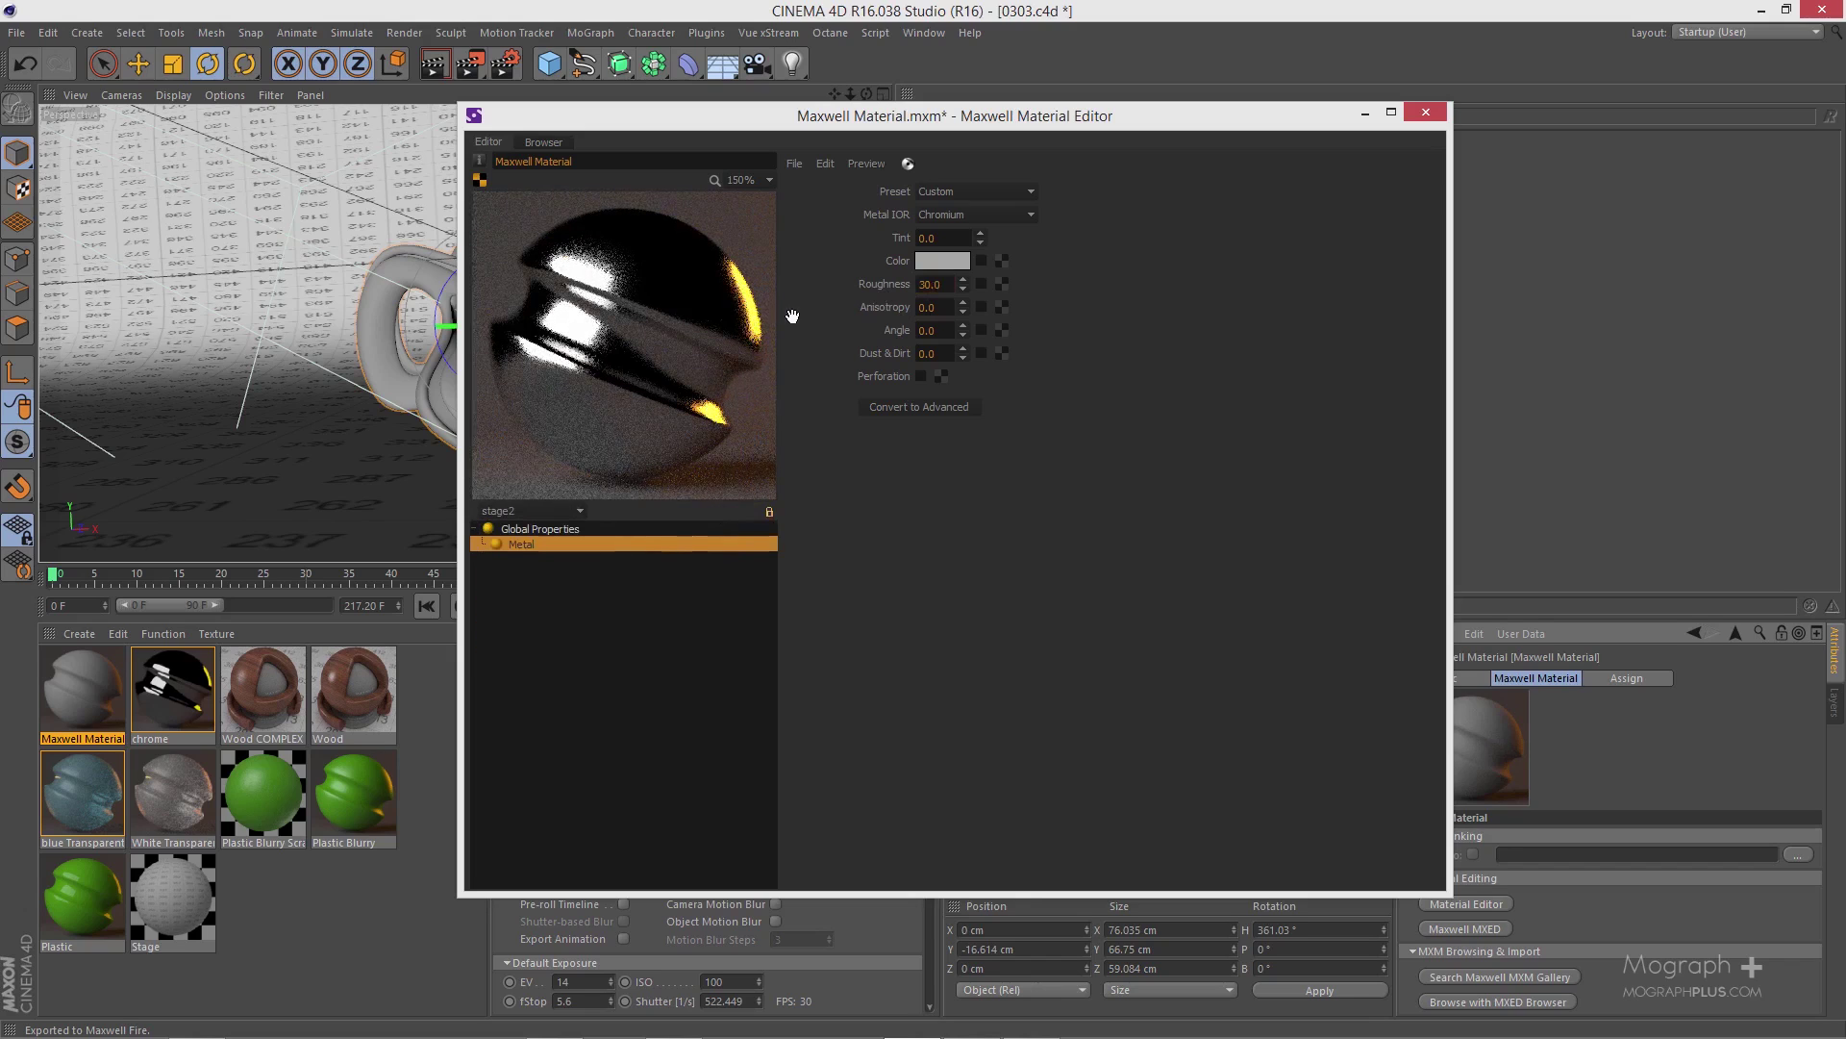
- Convert the chromium metal to advanced layers and reorder the Base component below Specular
{"action": "left_click", "coordinate": [950, 407]}
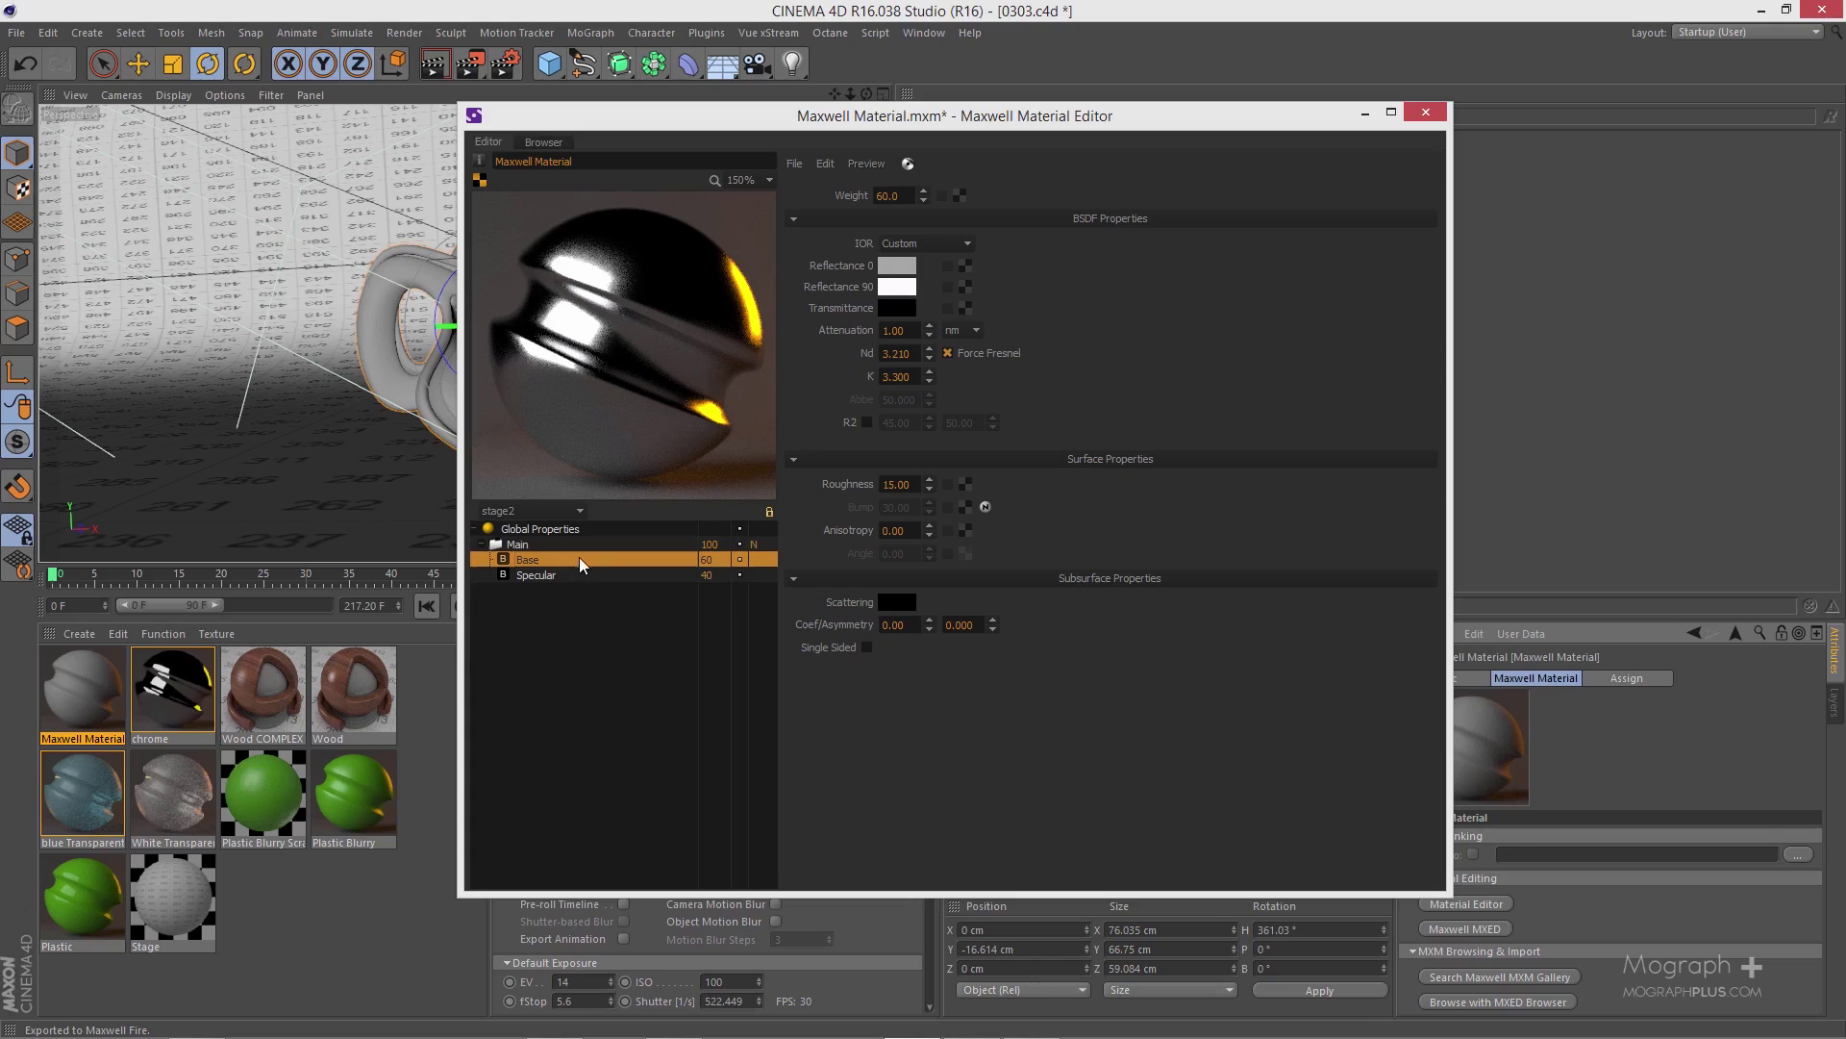
{"action": "left_click_drag", "start_coordinate": [579, 559], "coordinate": [575, 575]}
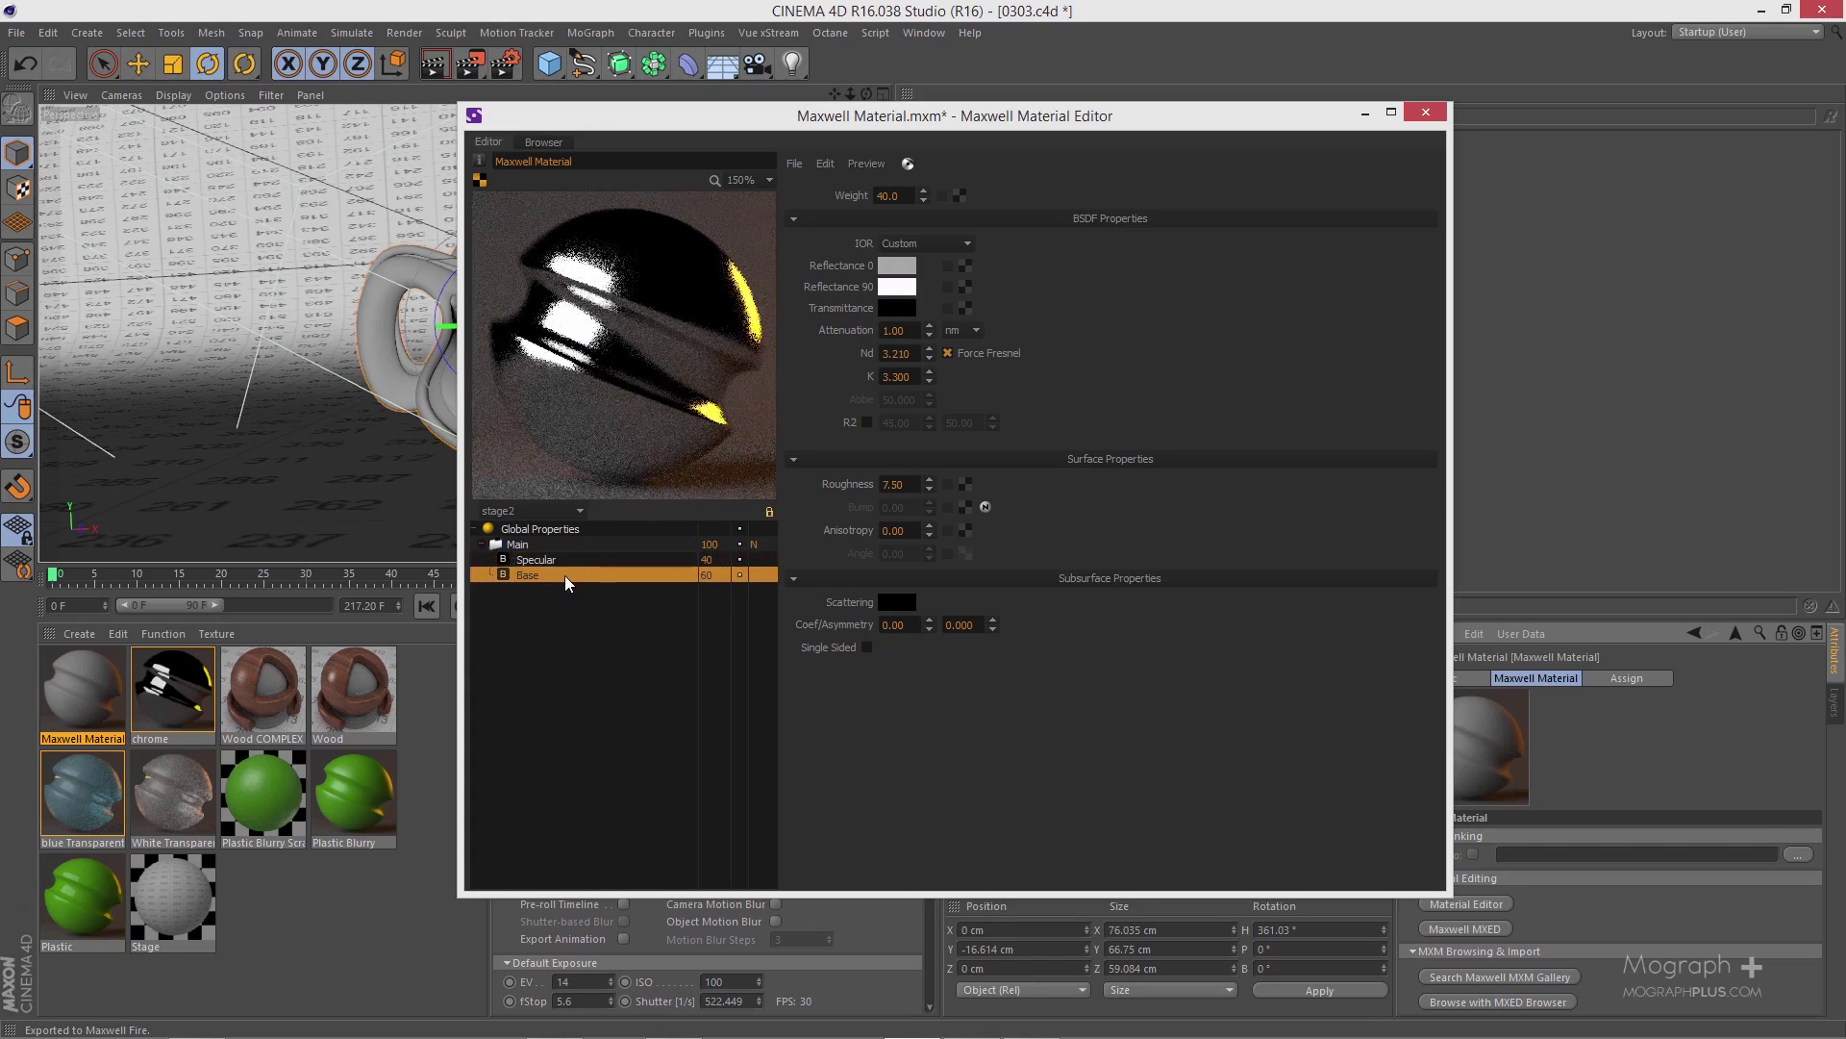
- Compare the weight, Nd, K and roughness settings of the Specular and Base components
{"action": "left_click", "coordinate": [563, 558]}
{"action": "left_click", "coordinate": [564, 573]}
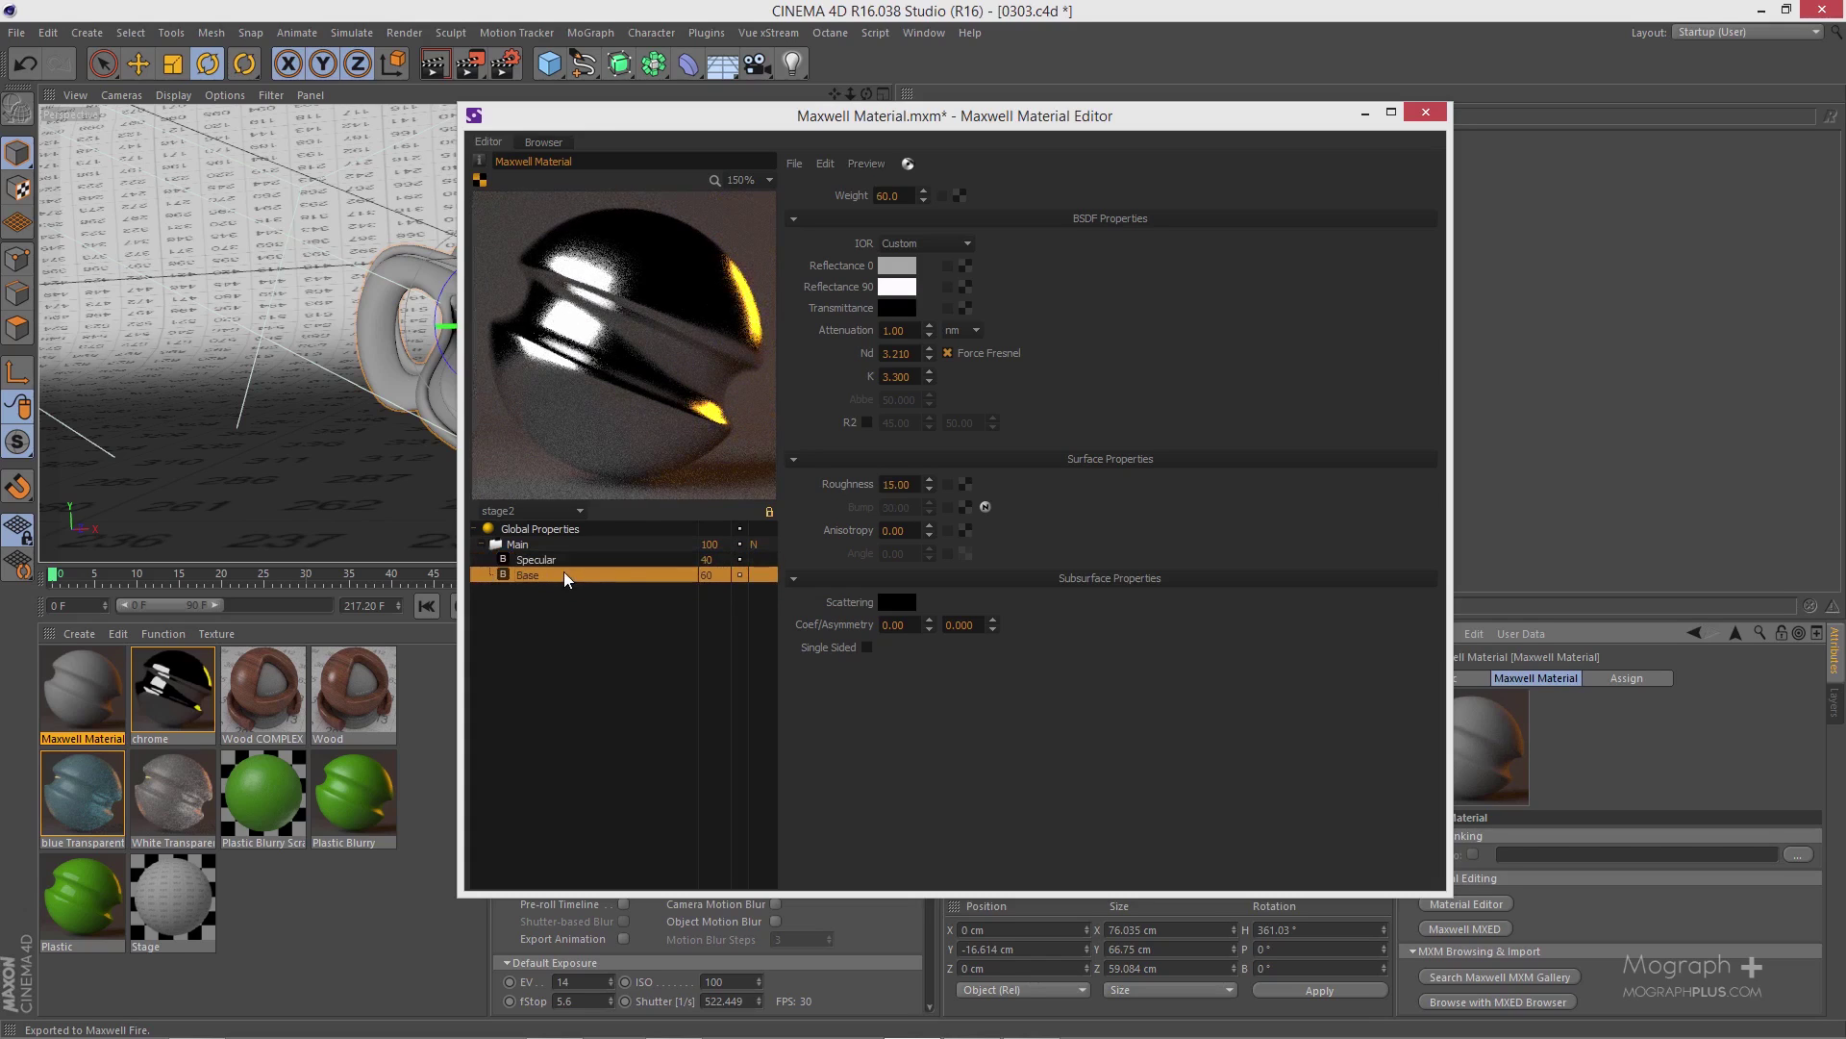
{"action": "left_click", "coordinate": [600, 560]}
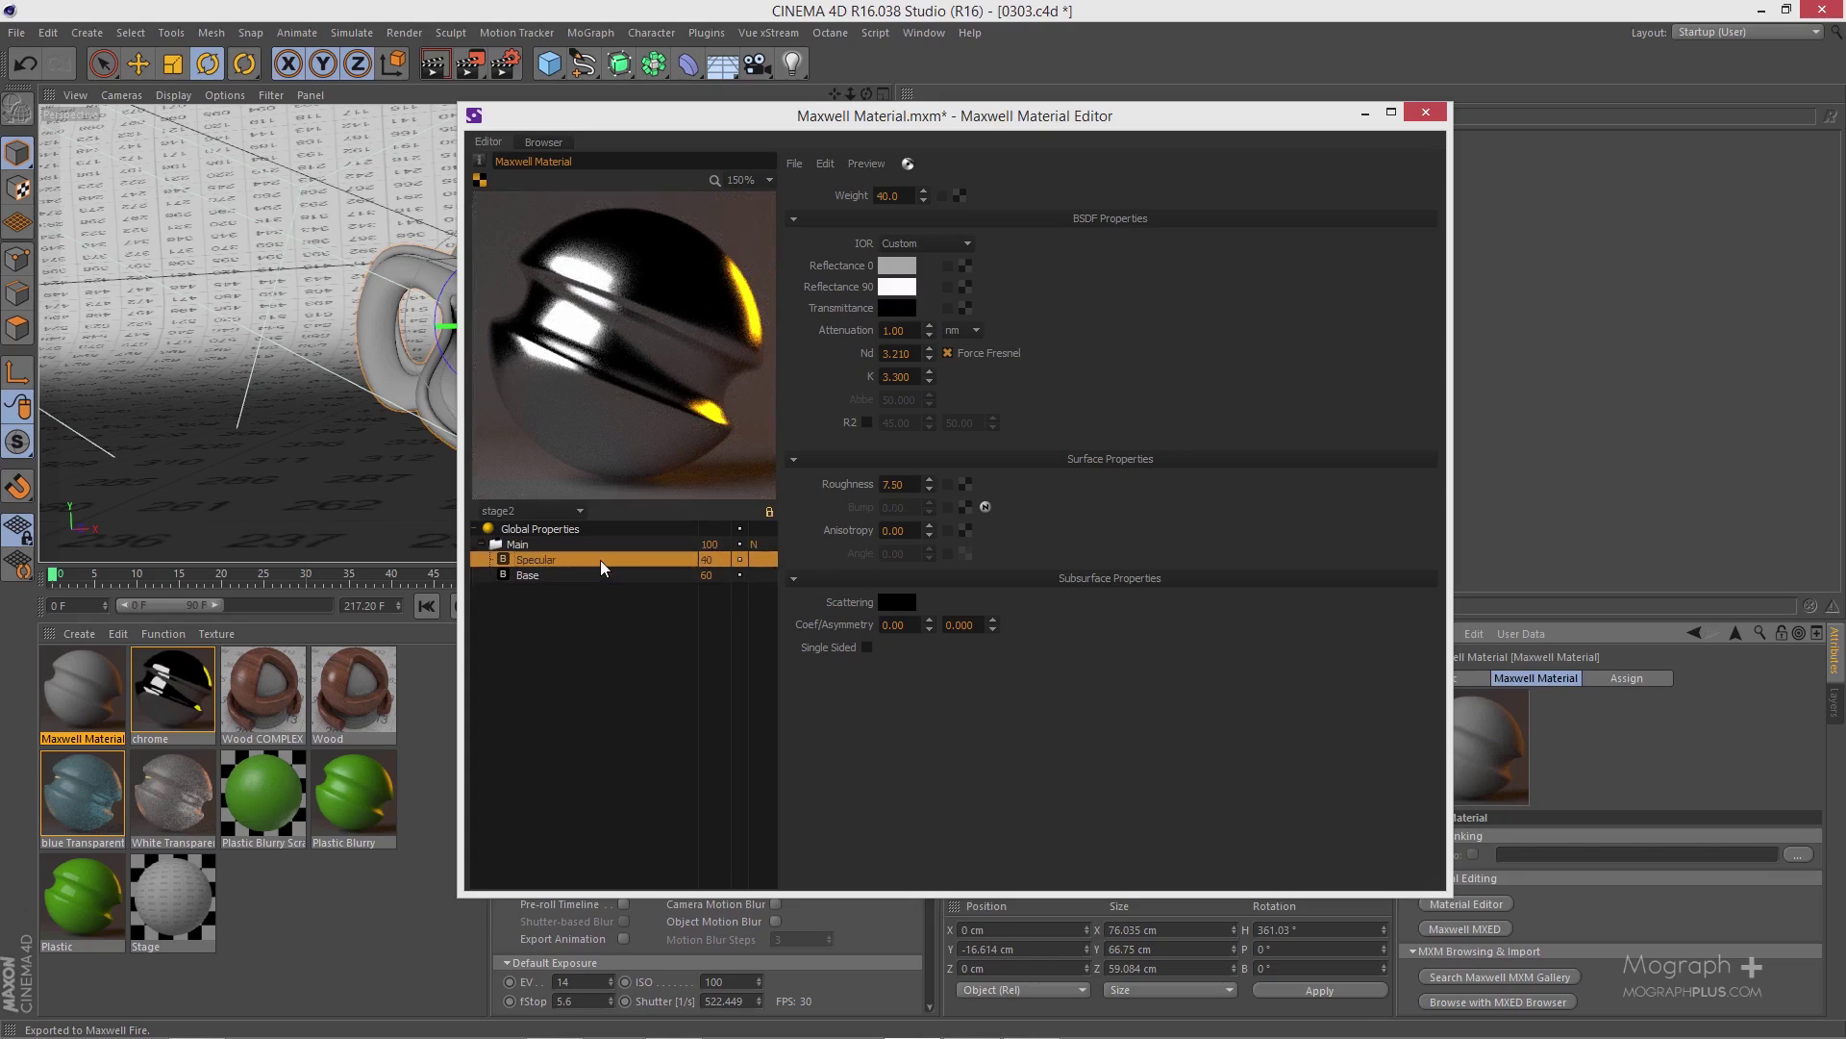
{"action": "left_click", "coordinate": [600, 573]}
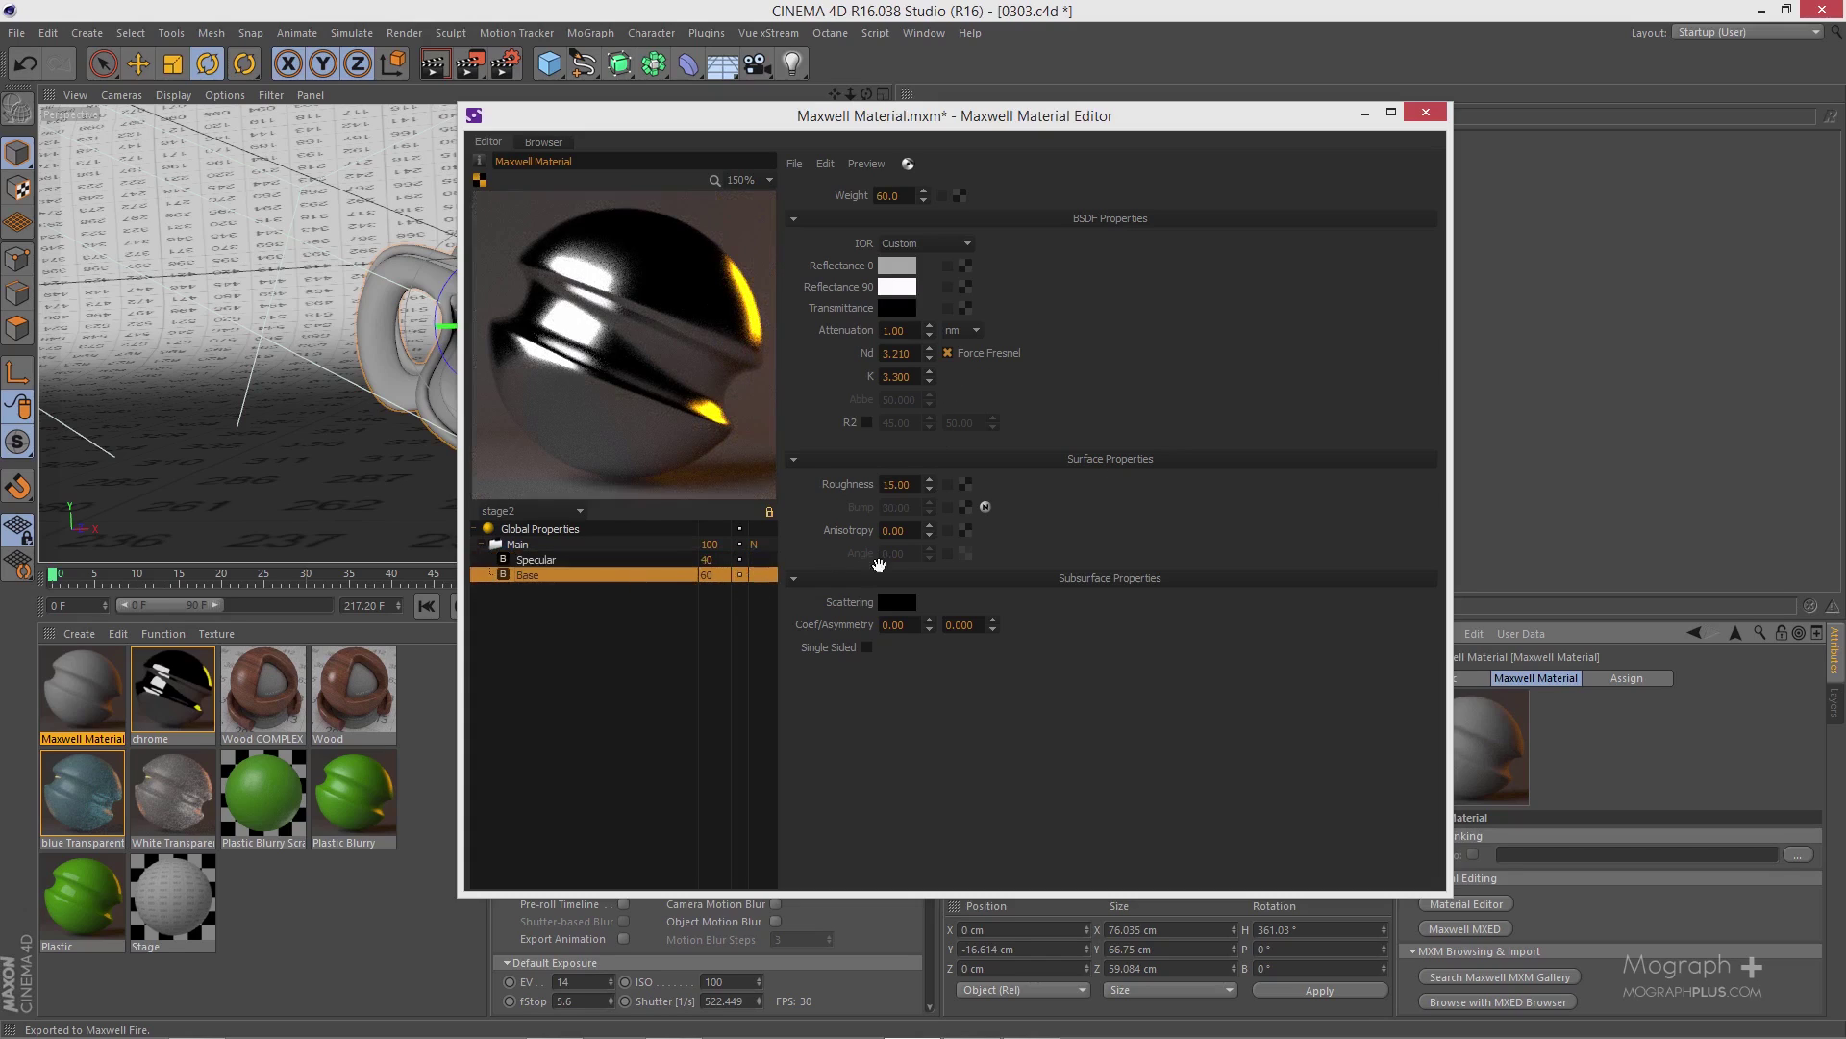
{"action": "left_click", "coordinate": [566, 560]}
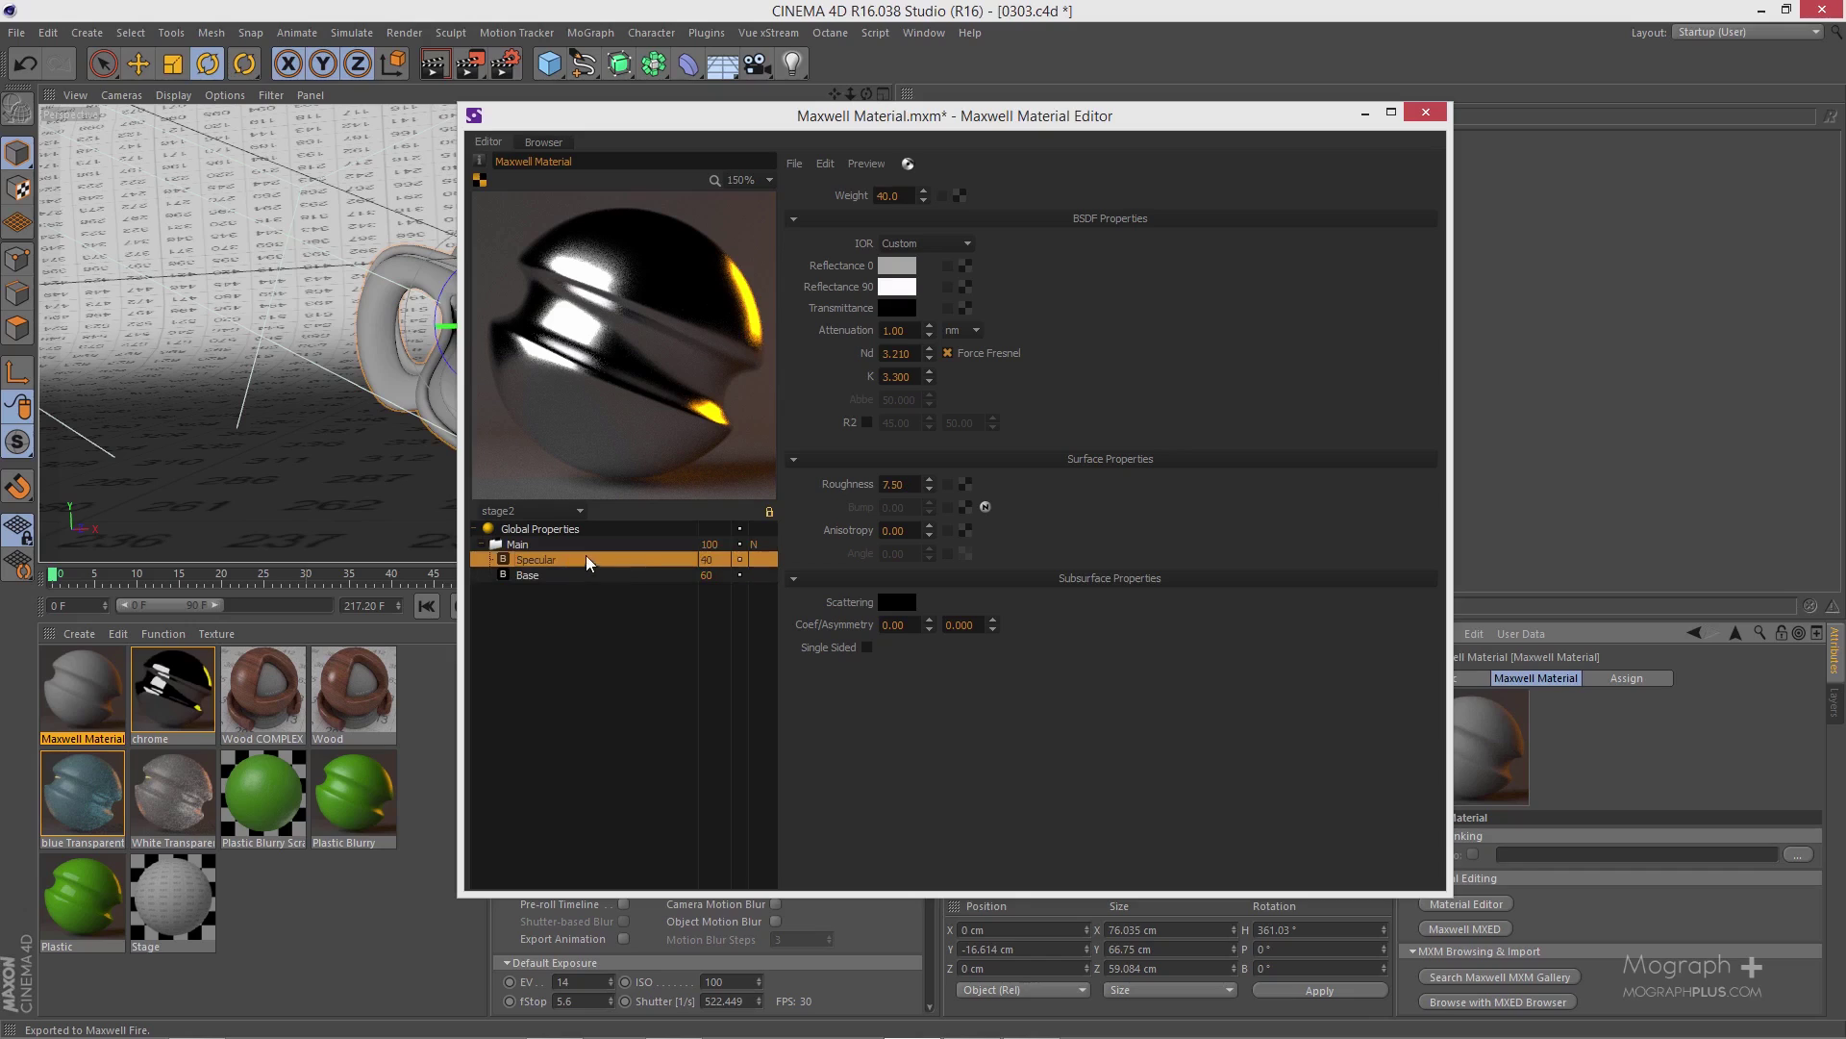
{"action": "left_click", "coordinate": [585, 574]}
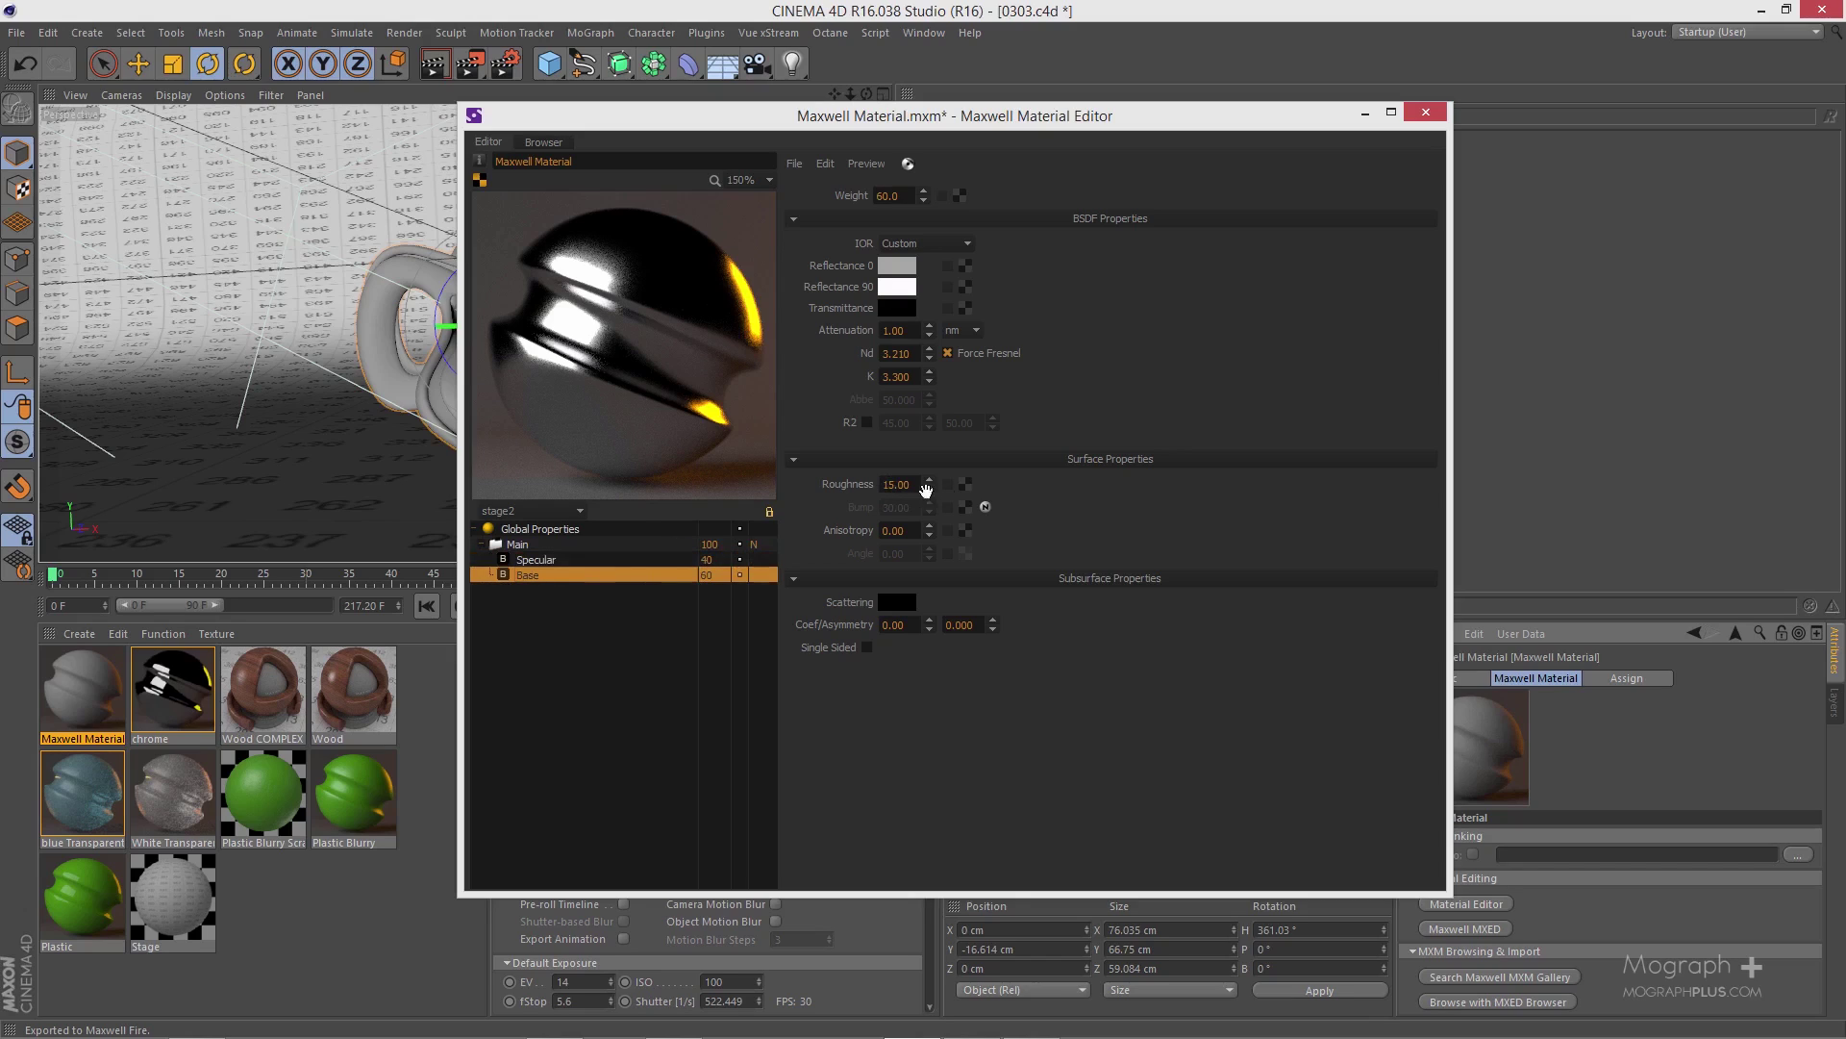
{"action": "left_click", "coordinate": [620, 559]}
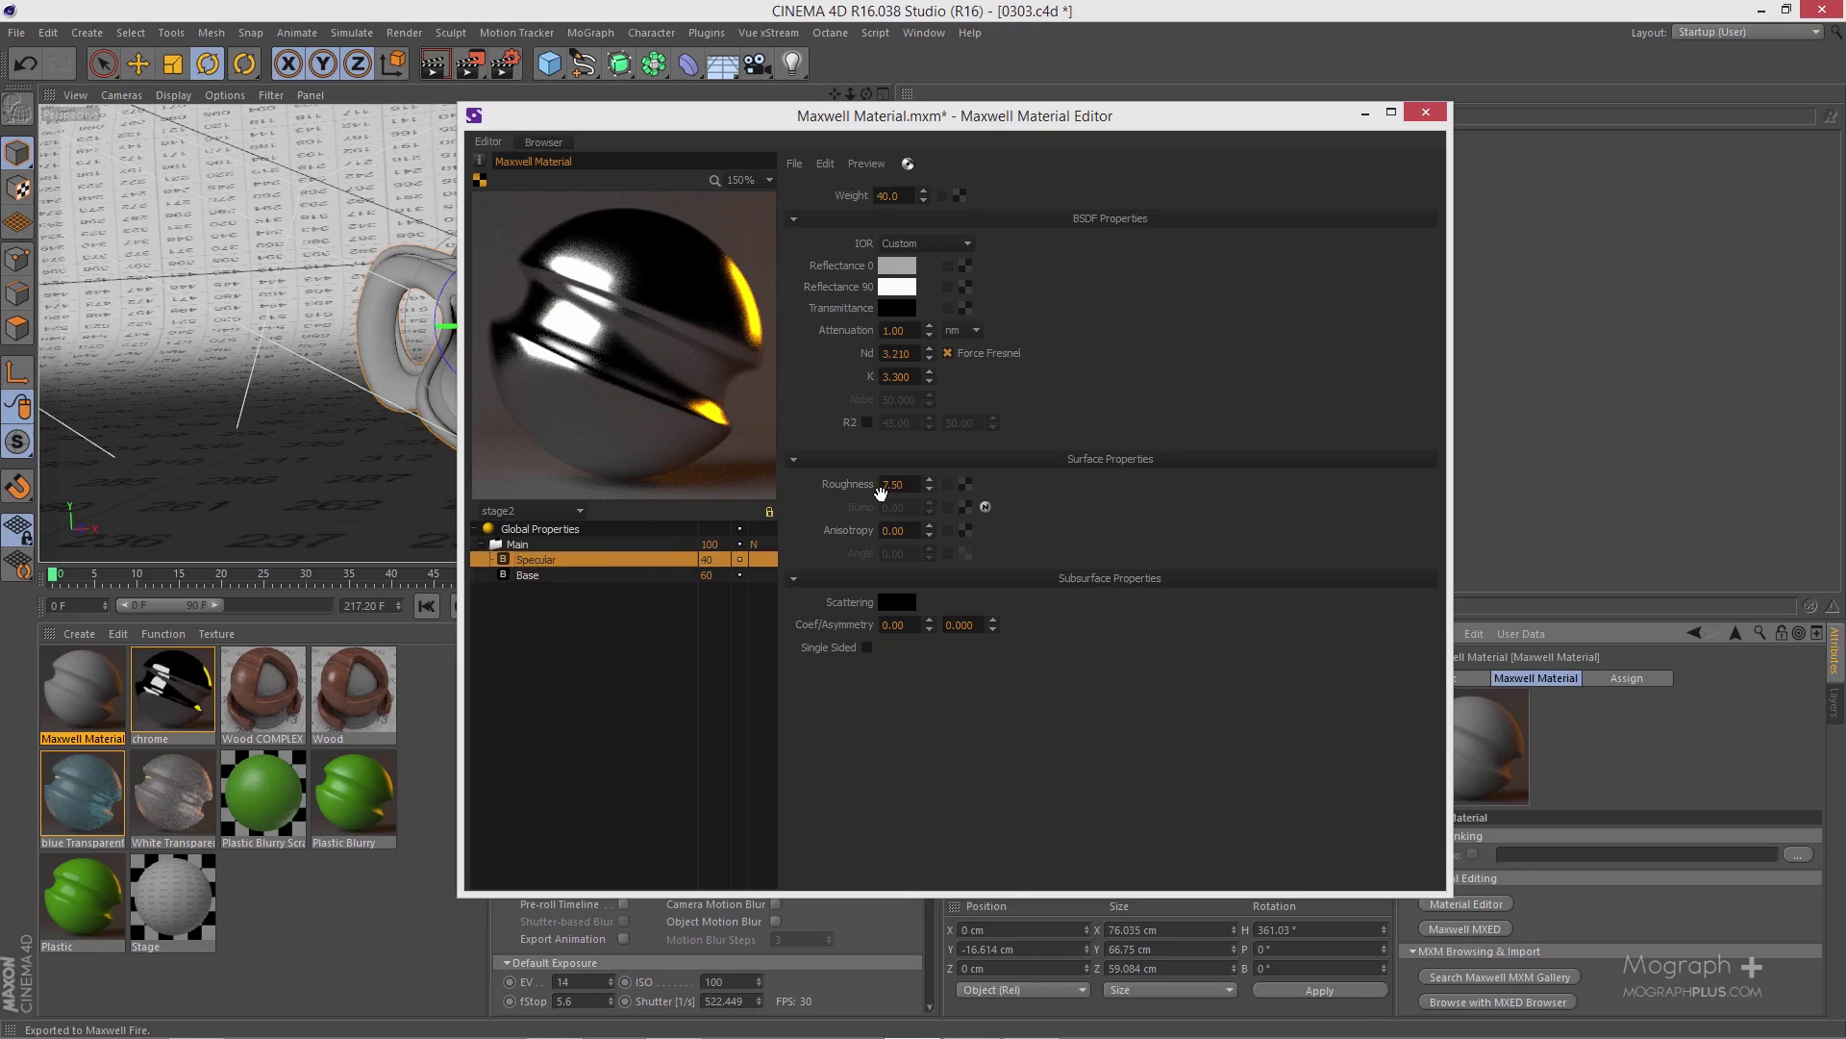
{"action": "left_click", "coordinate": [623, 575]}
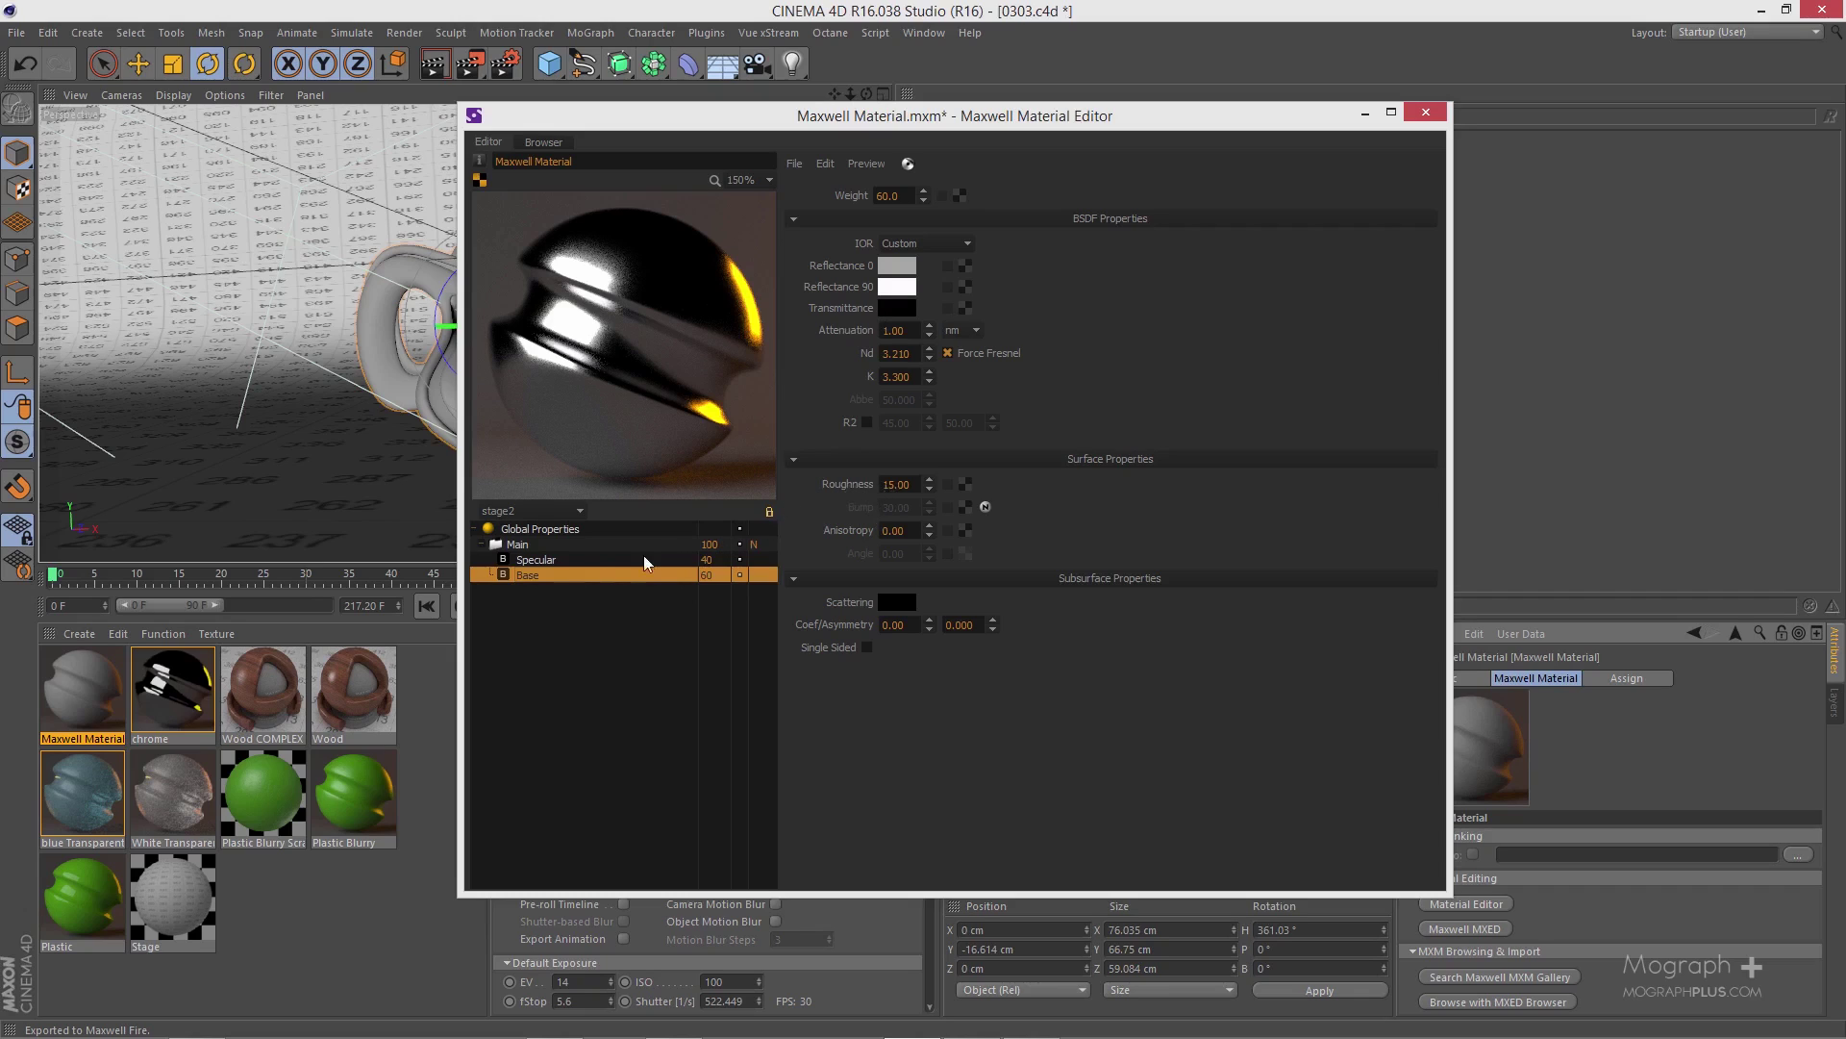
{"action": "left_click", "coordinate": [585, 561]}
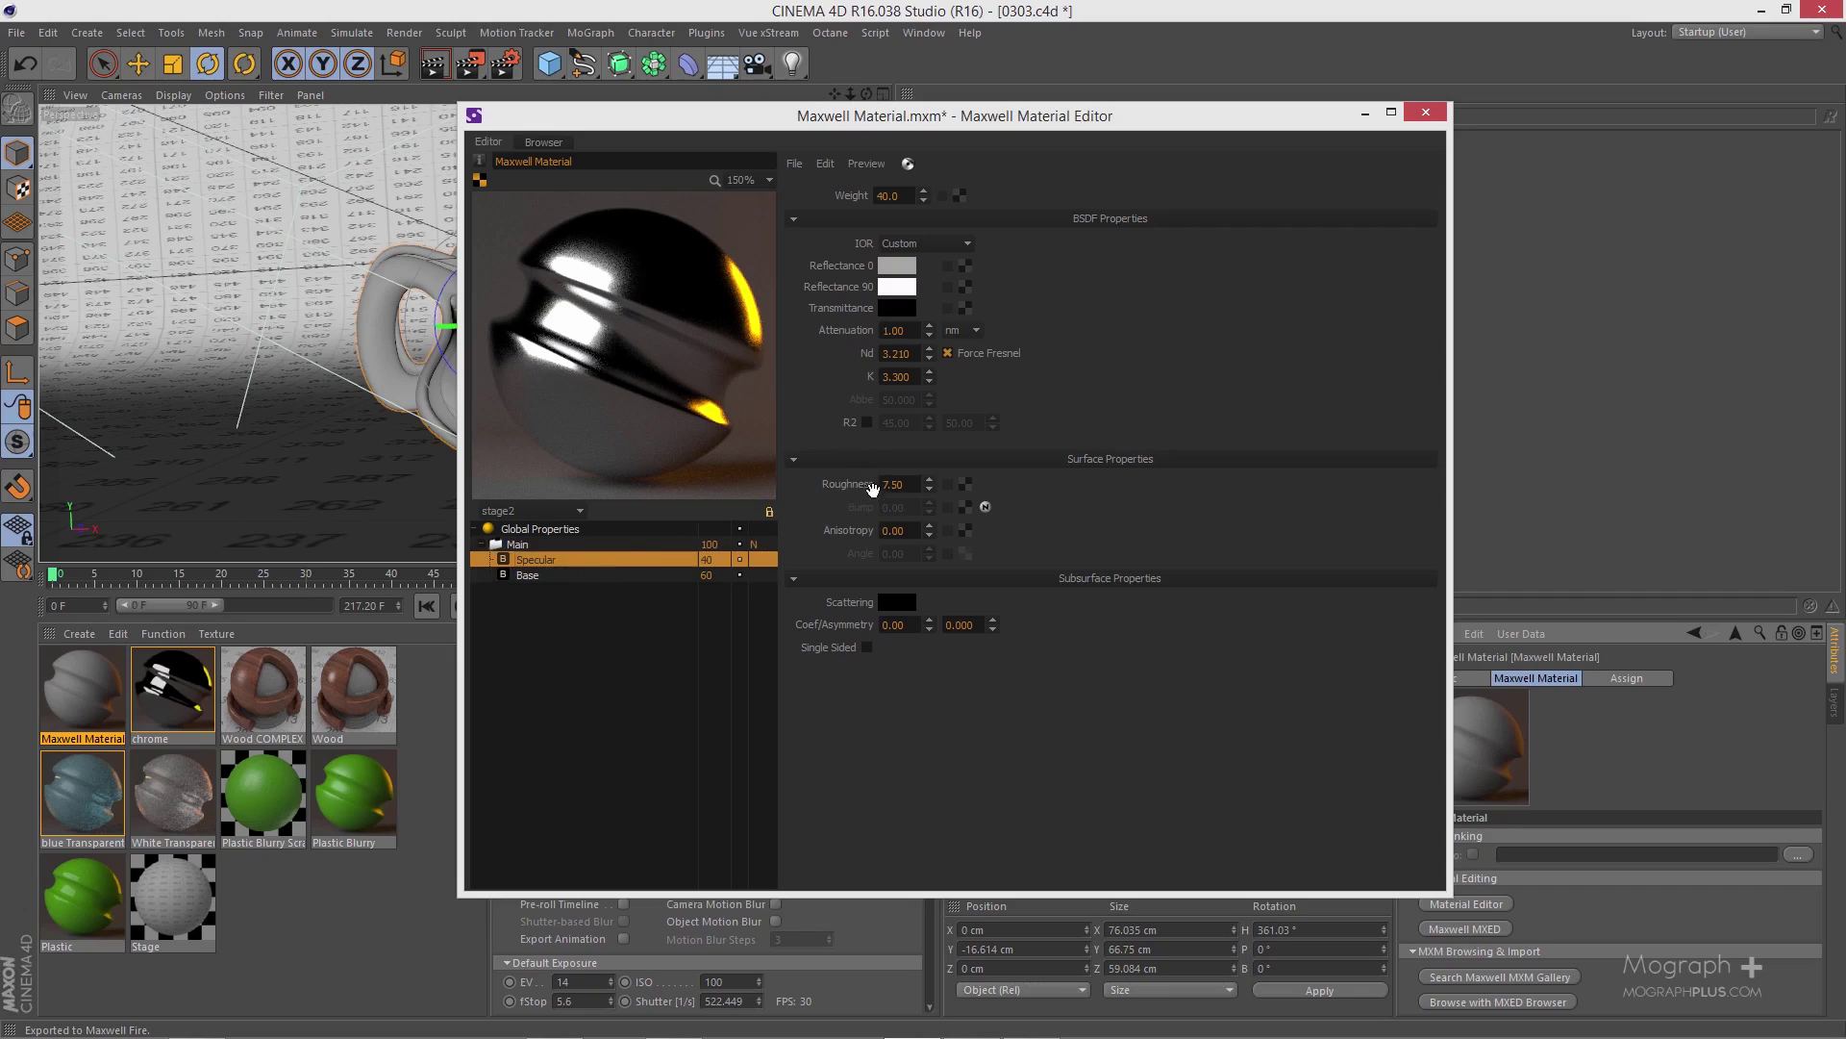
{"action": "left_click", "coordinate": [625, 575]}
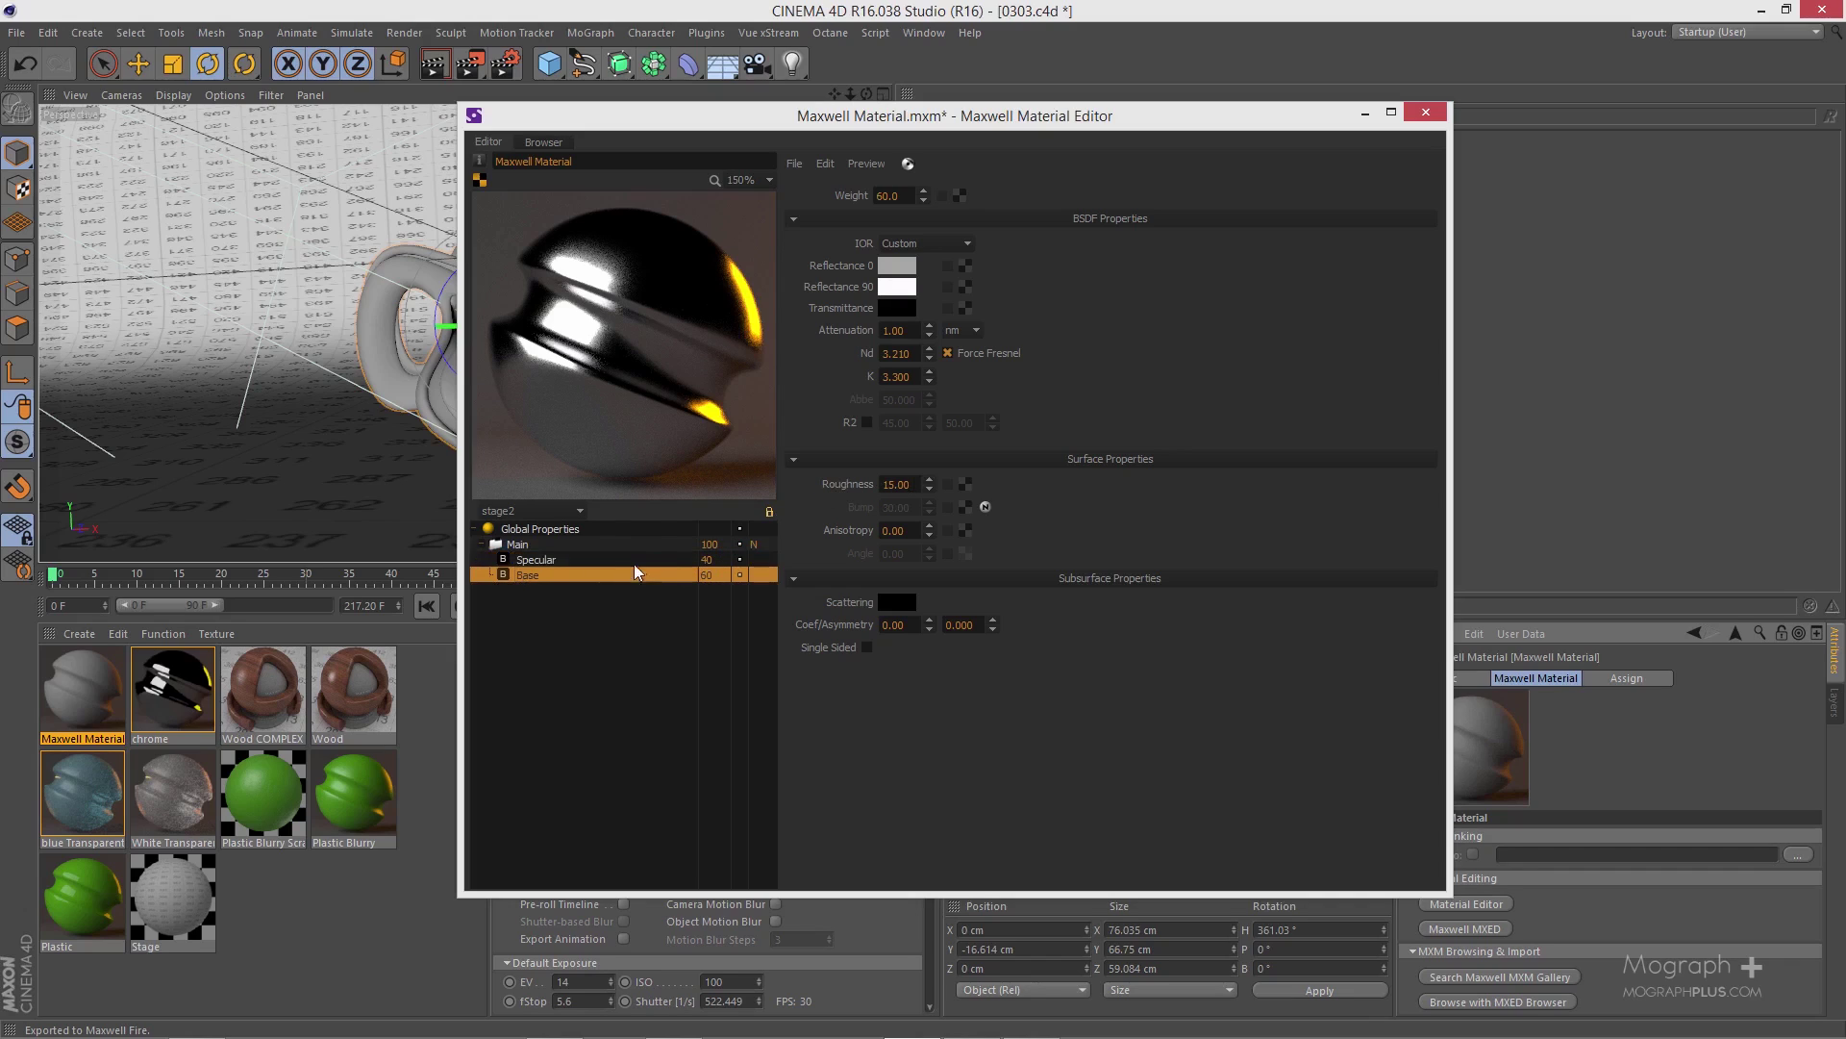
{"action": "left_click", "coordinate": [633, 563]}
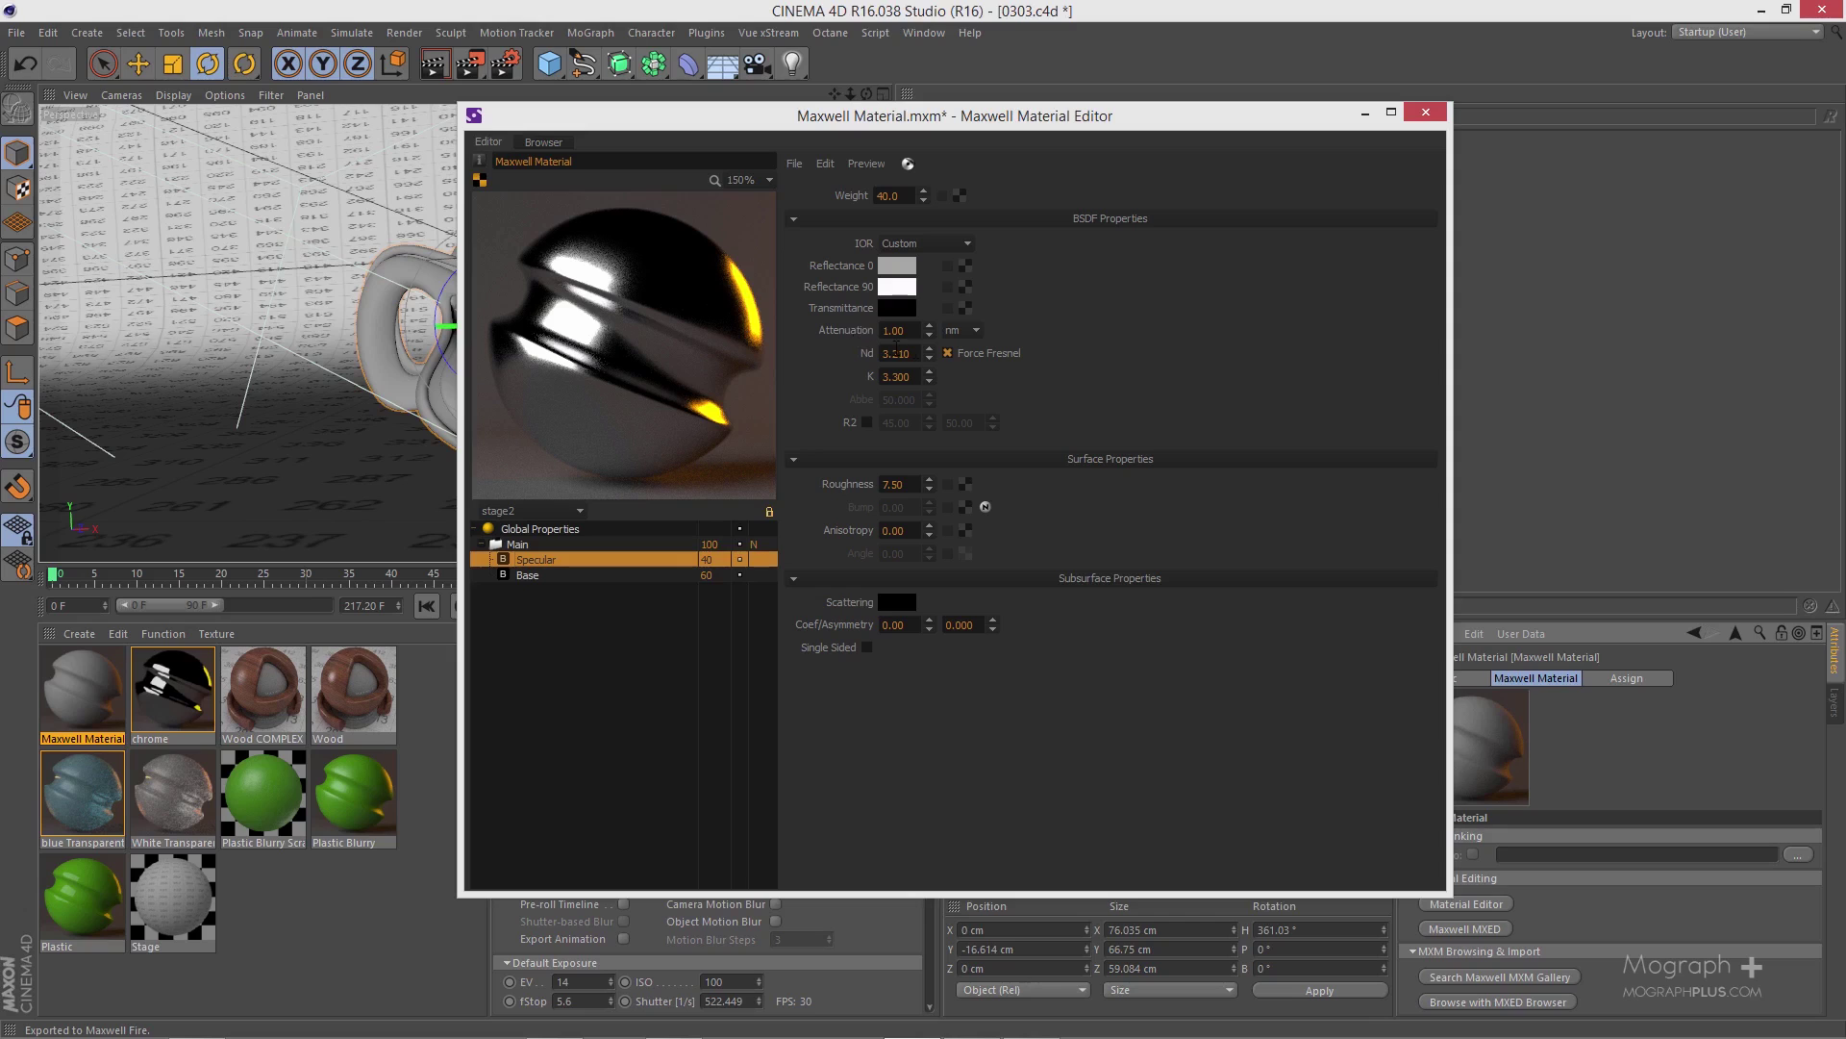
- Close the editor with the changes saved and rename the material "chrome rough"
{"action": "left_click", "coordinate": [1426, 114]}
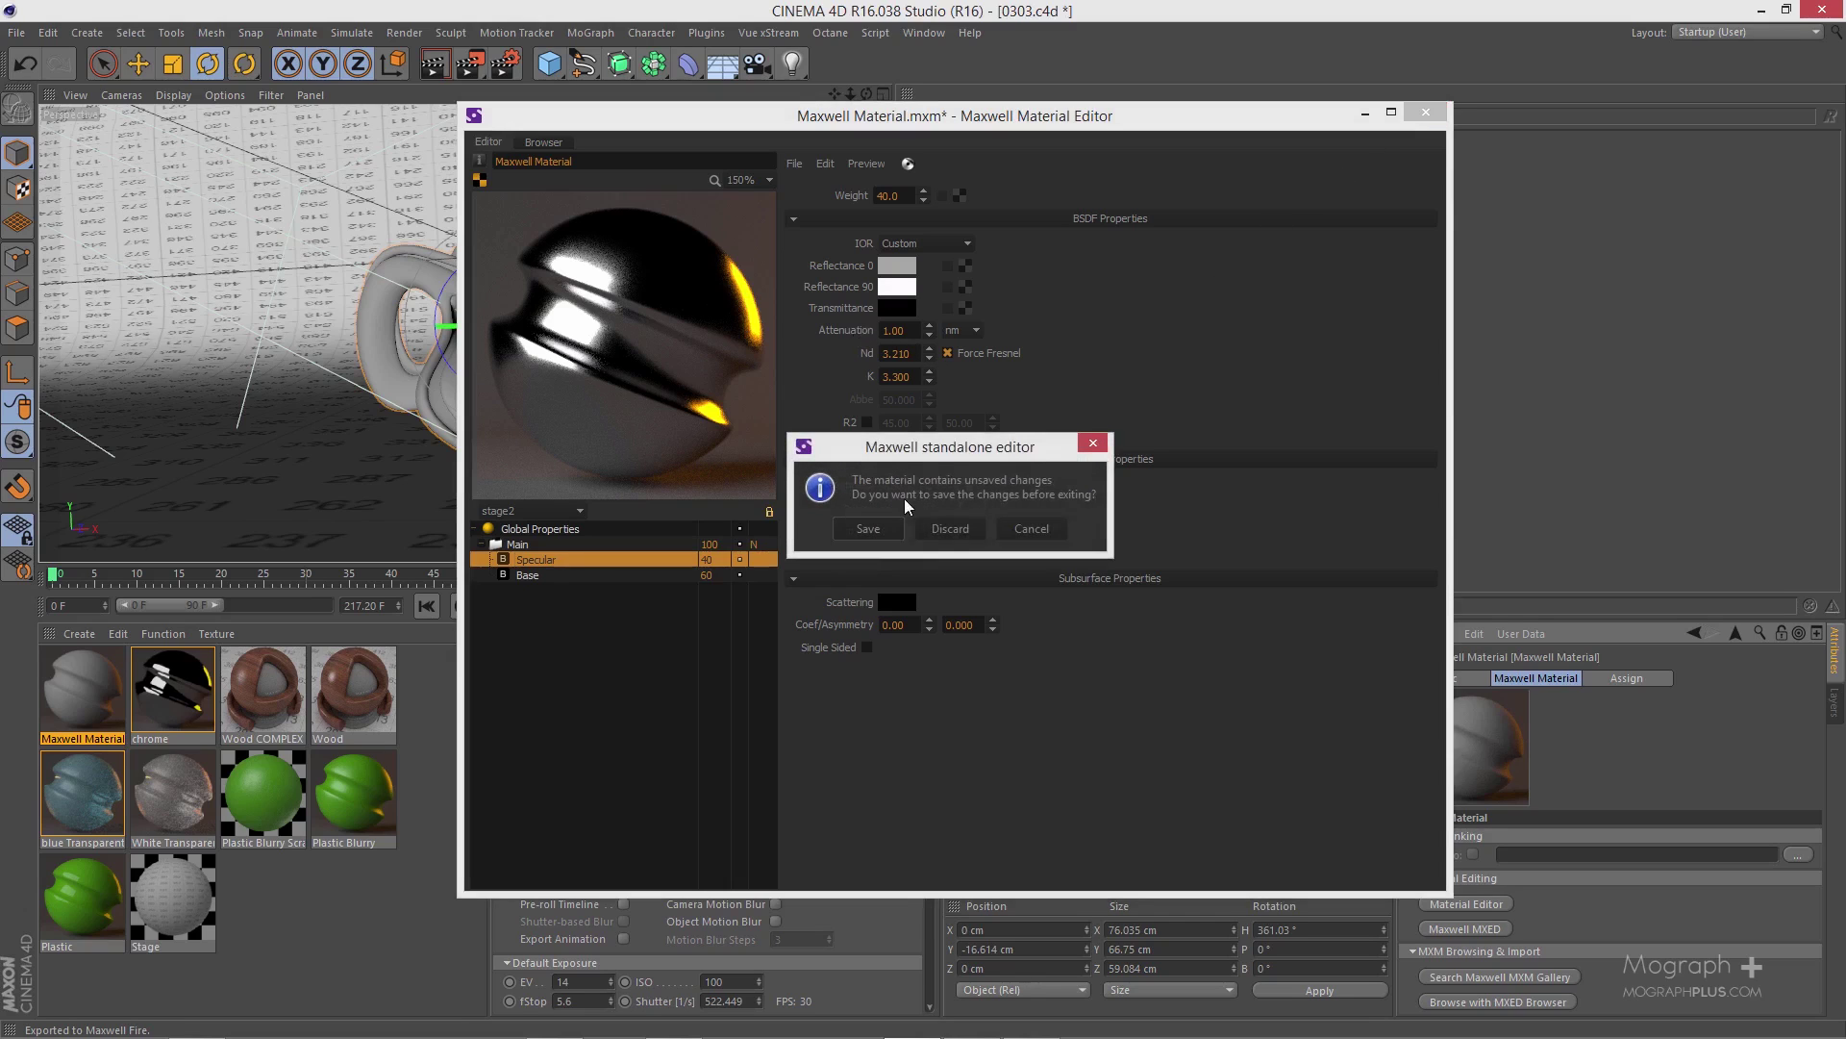
{"action": "left_click", "coordinate": [861, 526]}
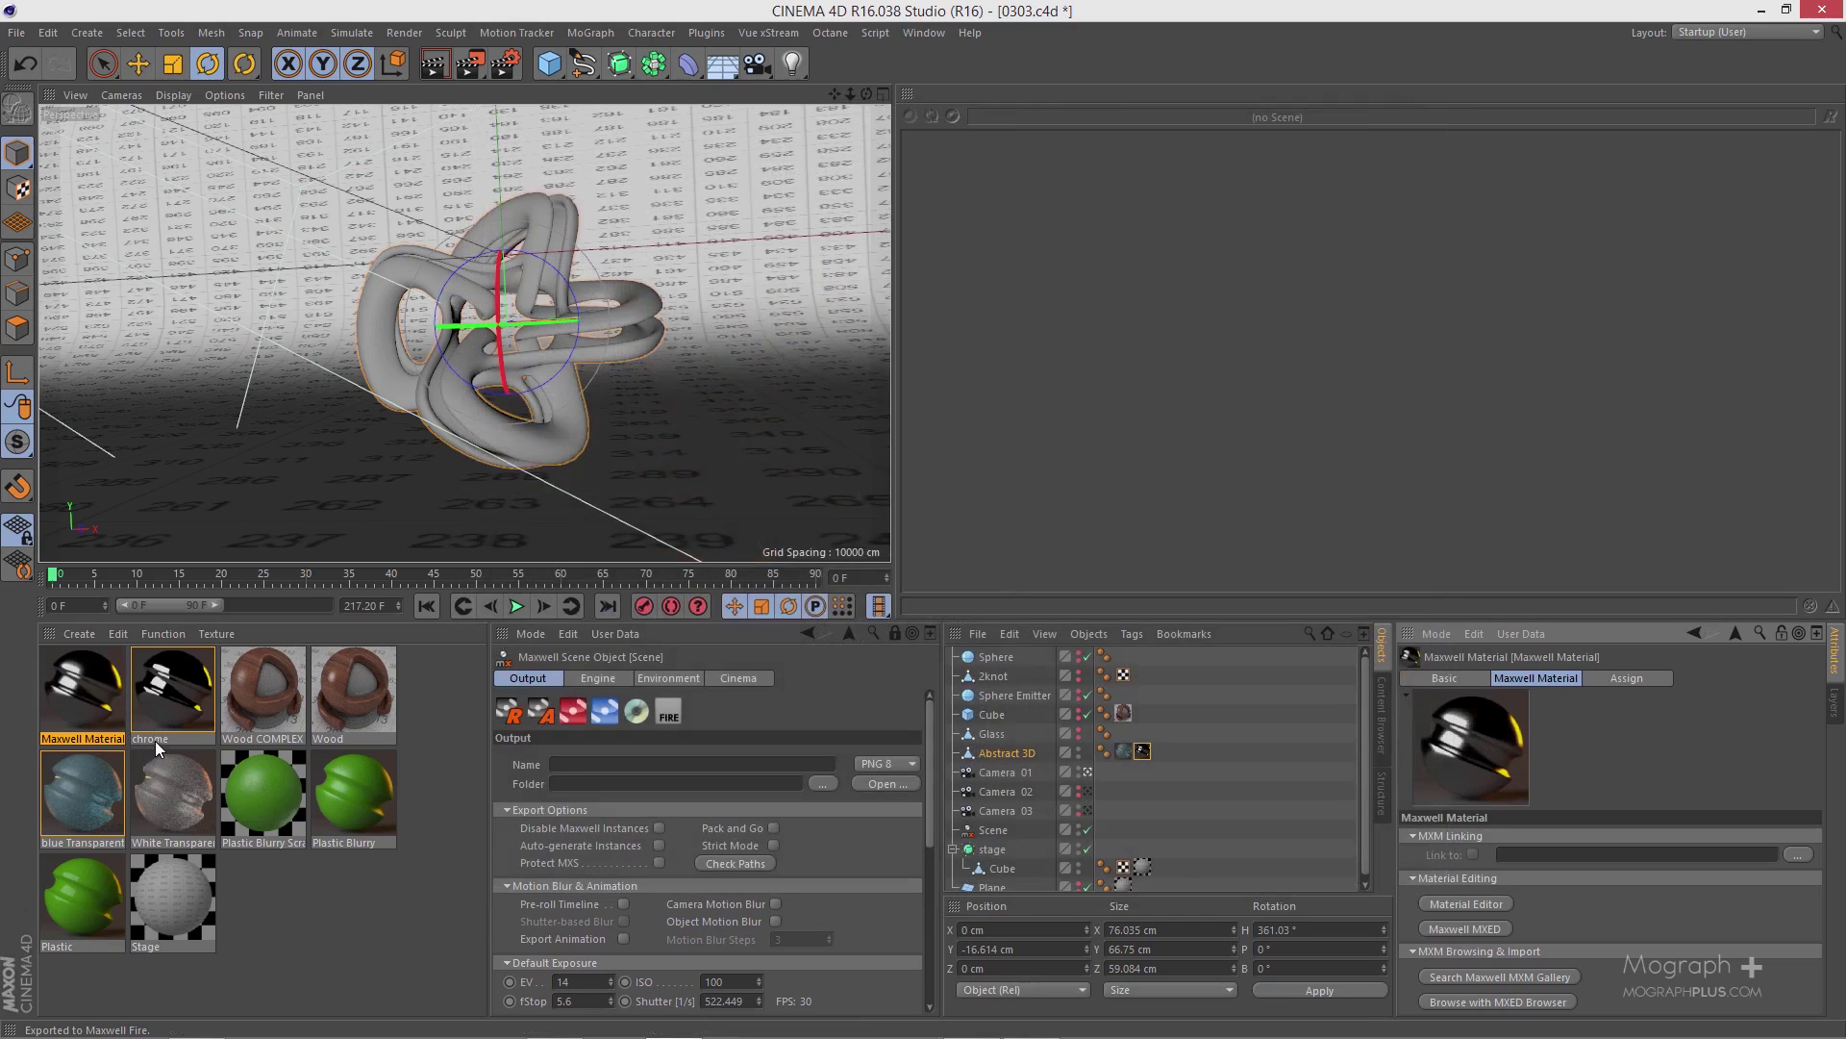
{"action": "double_click", "coordinate": [111, 736]}
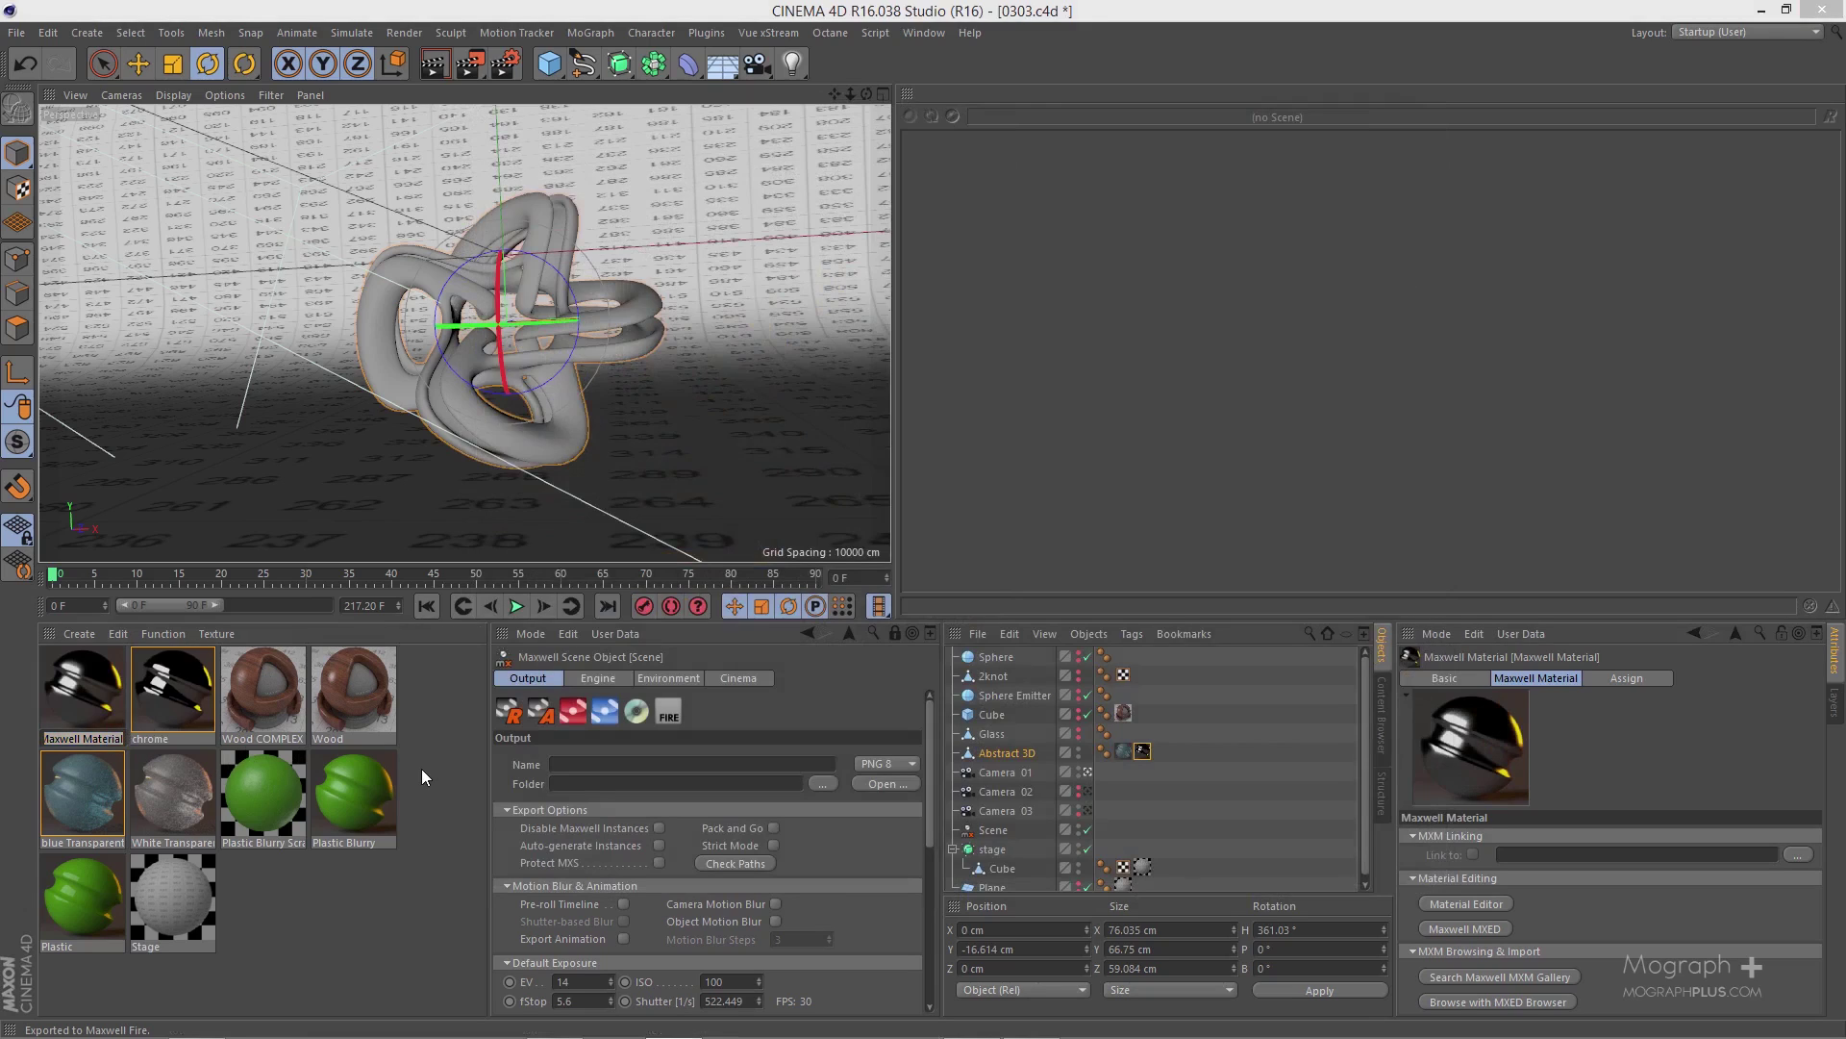
{"action": "type", "text": "chrome rough"}
{"action": "key", "text": "Return"}
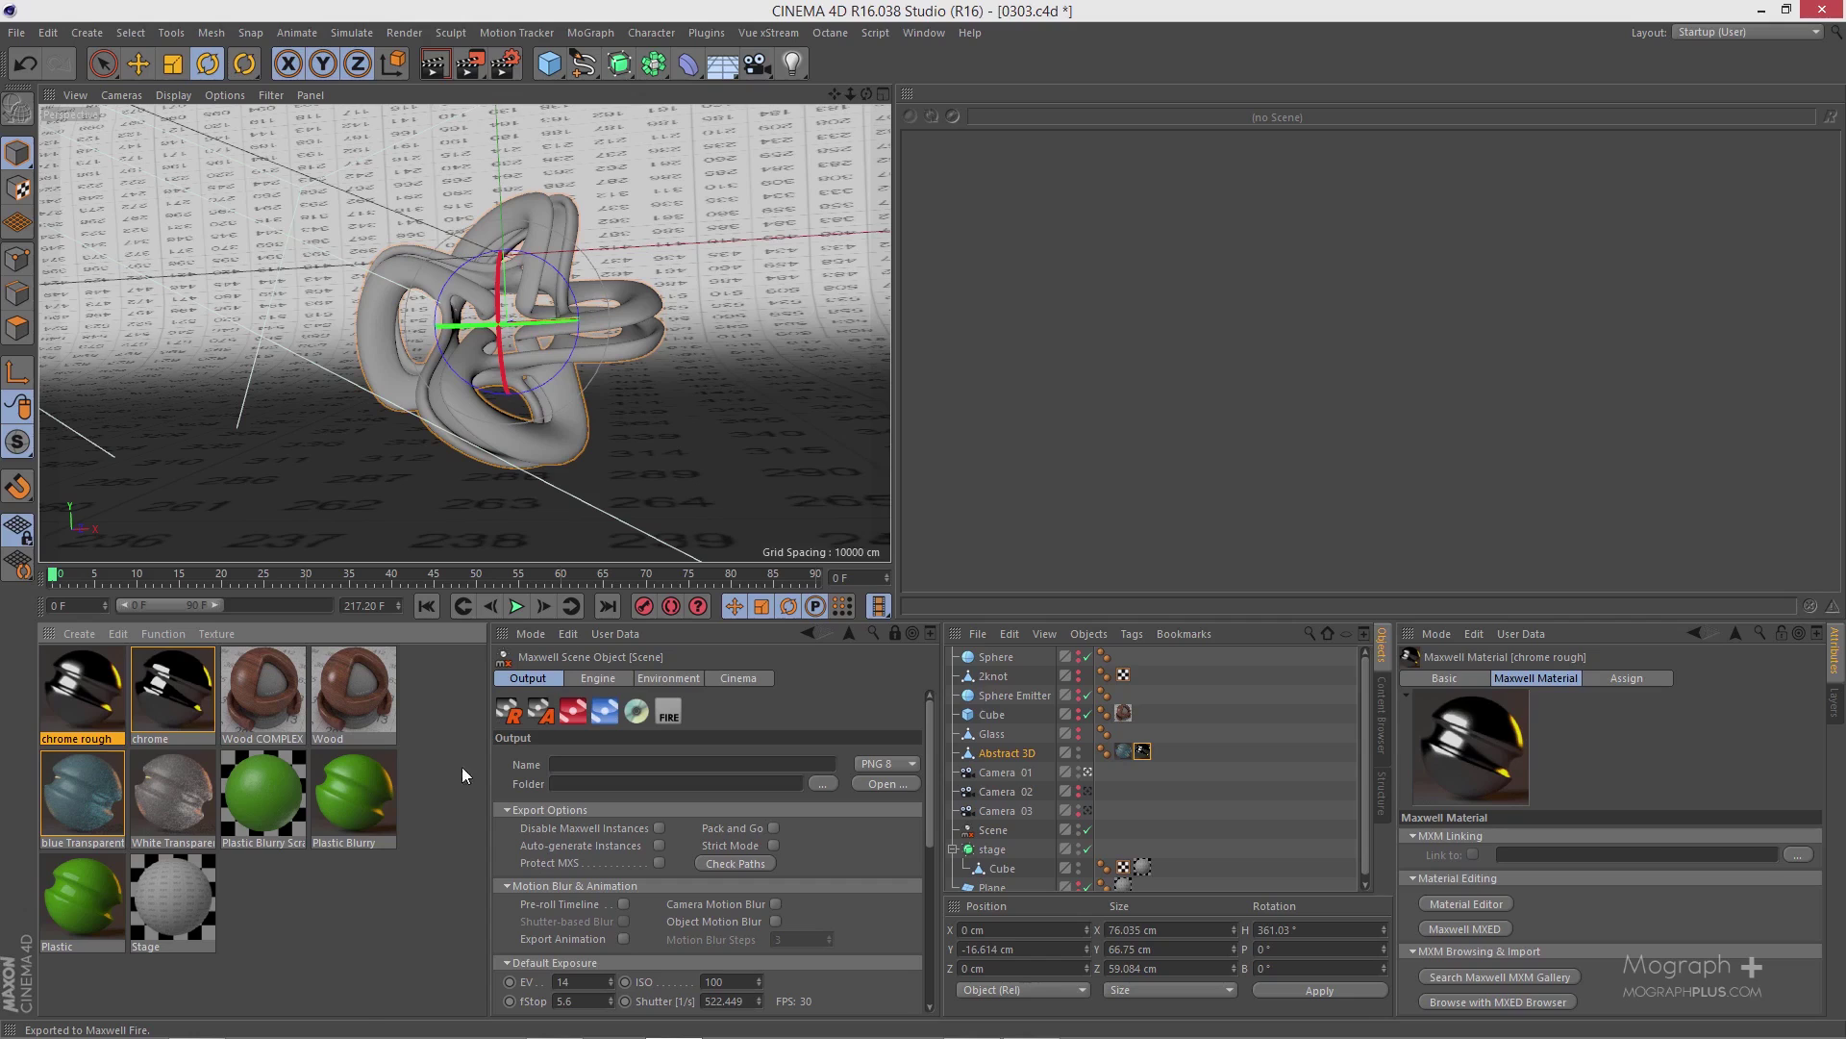
- Apply the chrome rough material to the Abstract 3D object and preview it with Maxwell Fire, stopping the render when done
{"action": "left_click_drag", "start_coordinate": [54, 708], "coordinate": [462, 417]}
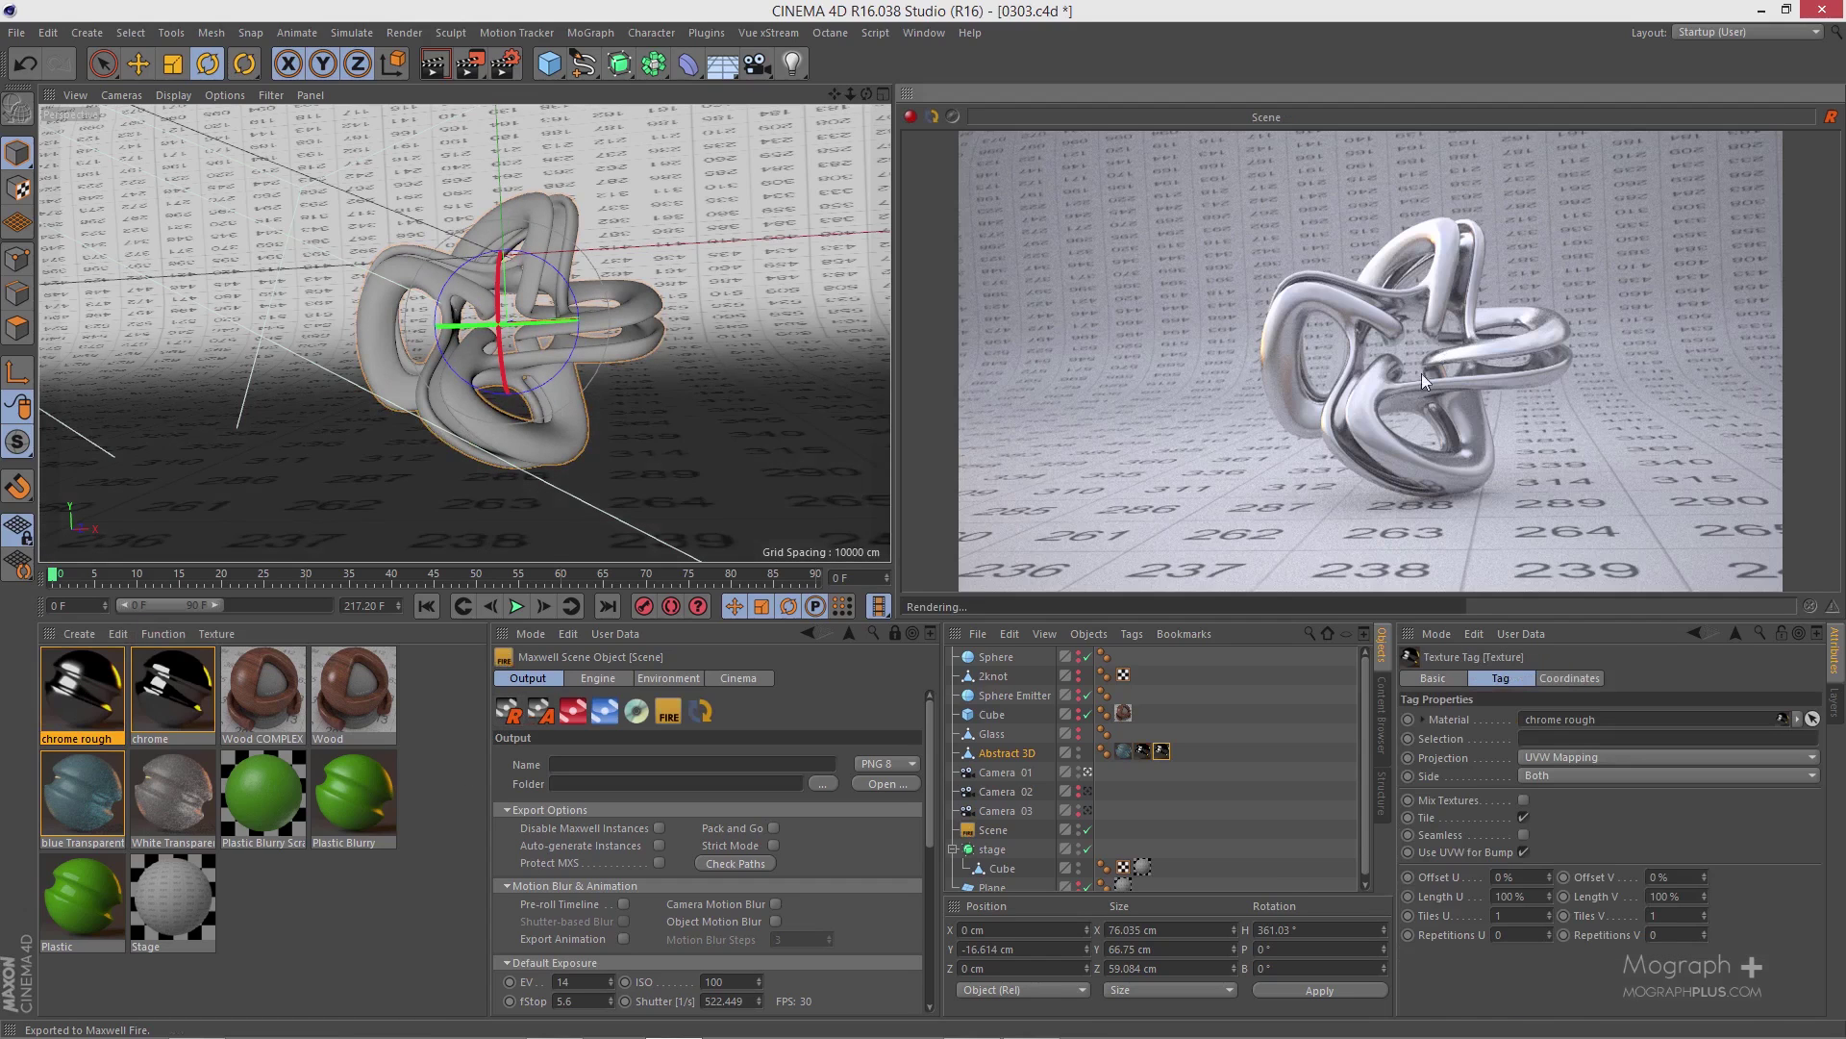
{"action": "left_click", "coordinate": [908, 118]}
- Create another Maxwell material and name it "Gold"
{"action": "left_click", "coordinate": [76, 634]}
{"action": "mouse_move", "coordinate": [137, 688]}
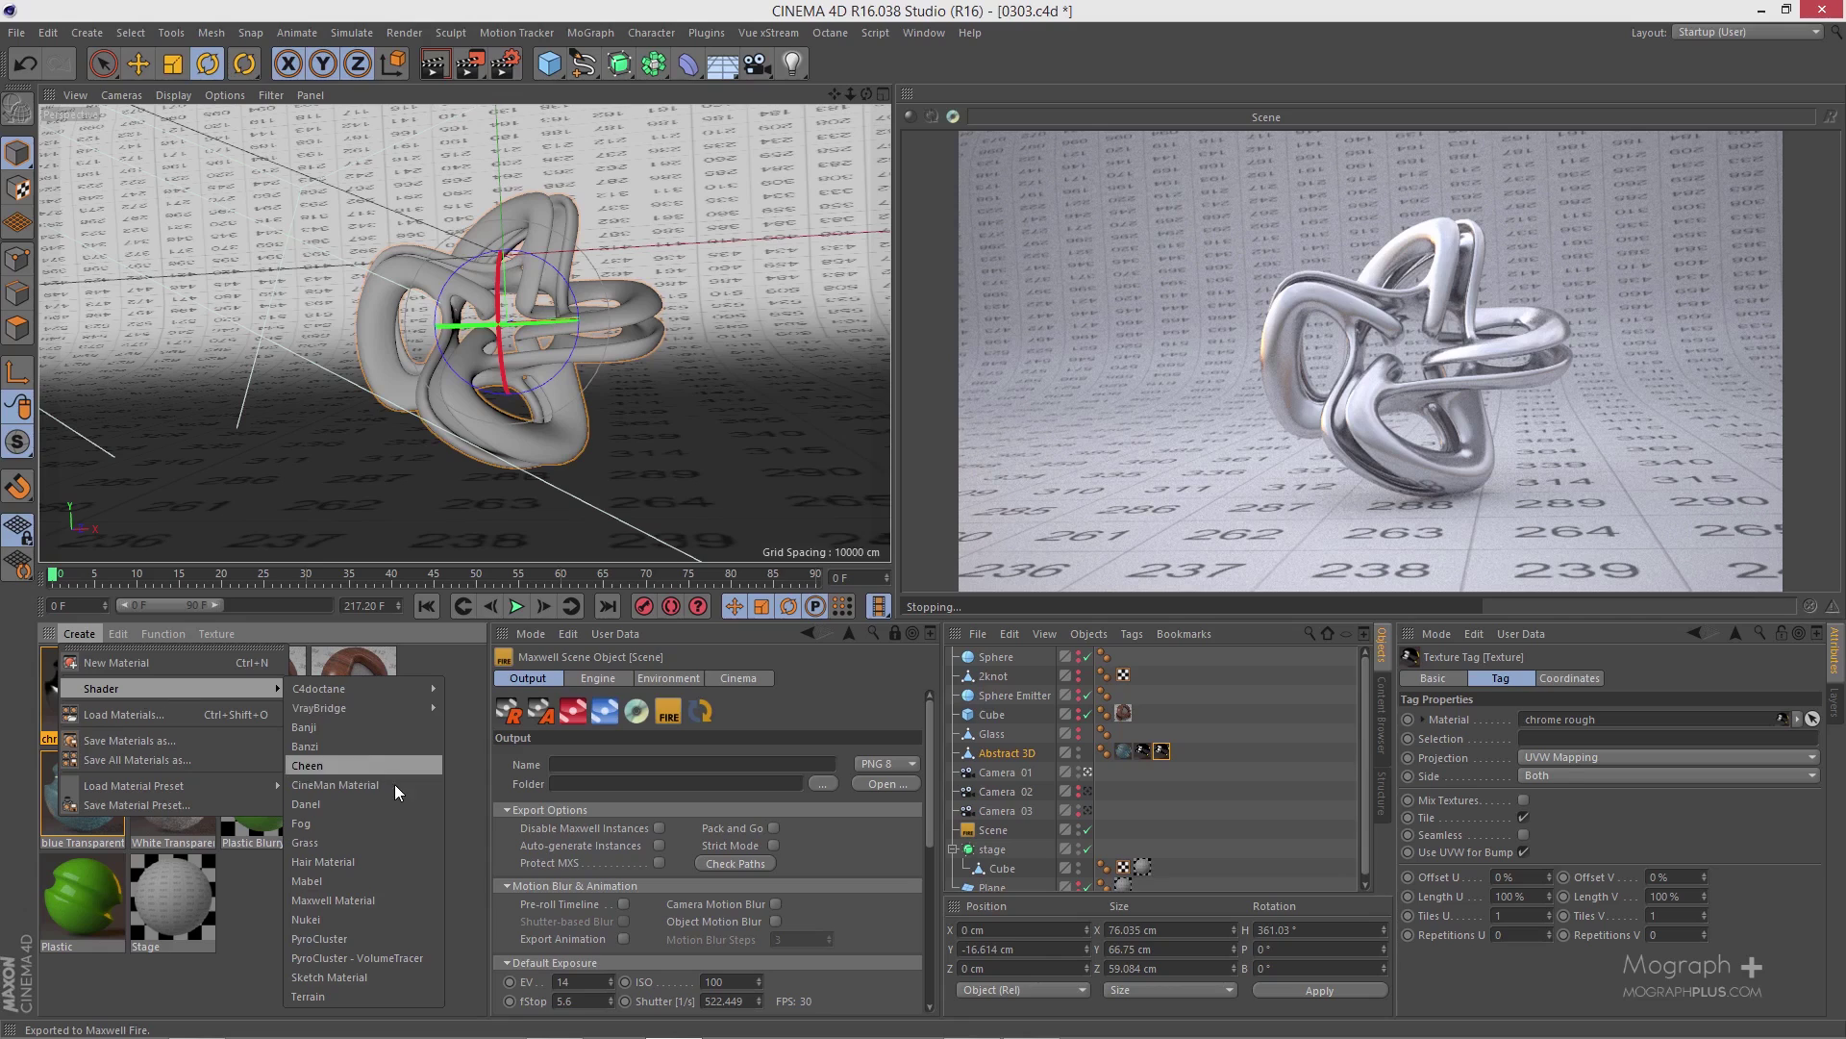
{"action": "left_click", "coordinate": [395, 899]}
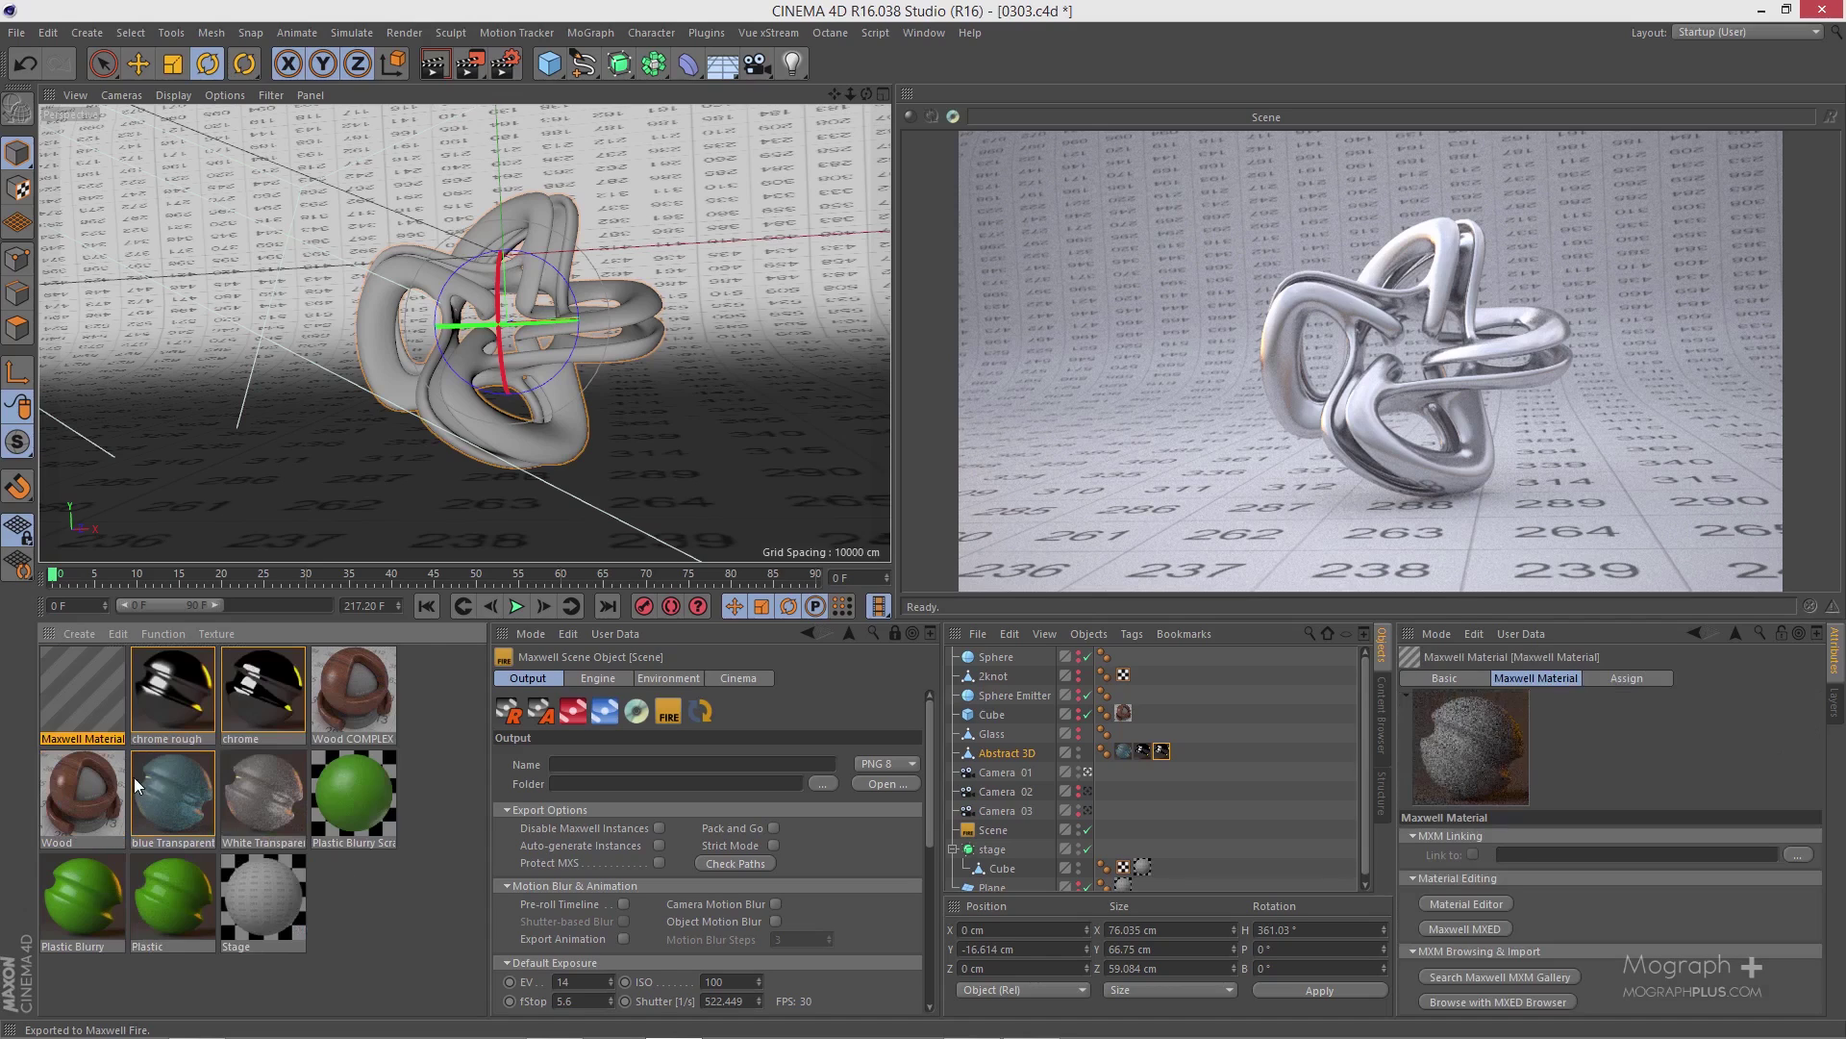
{"action": "double_click", "coordinate": [100, 735]}
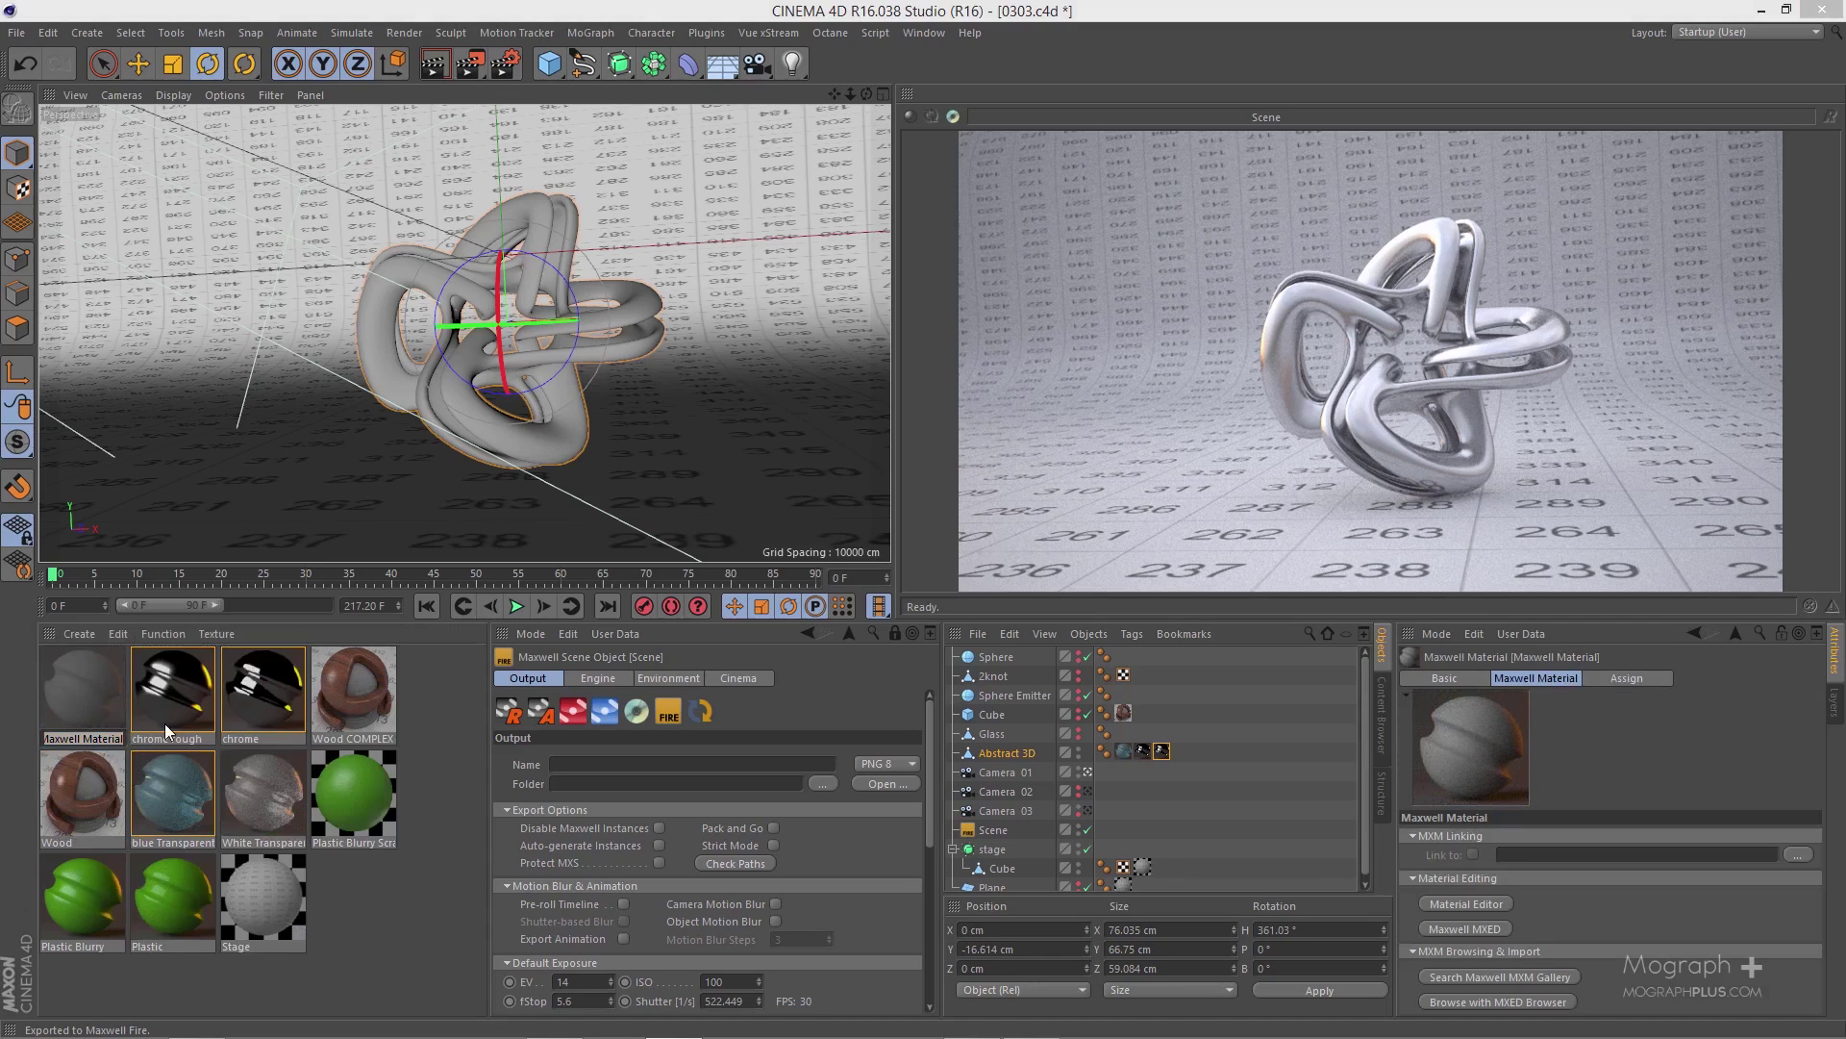
{"action": "type", "text": "Gol"}
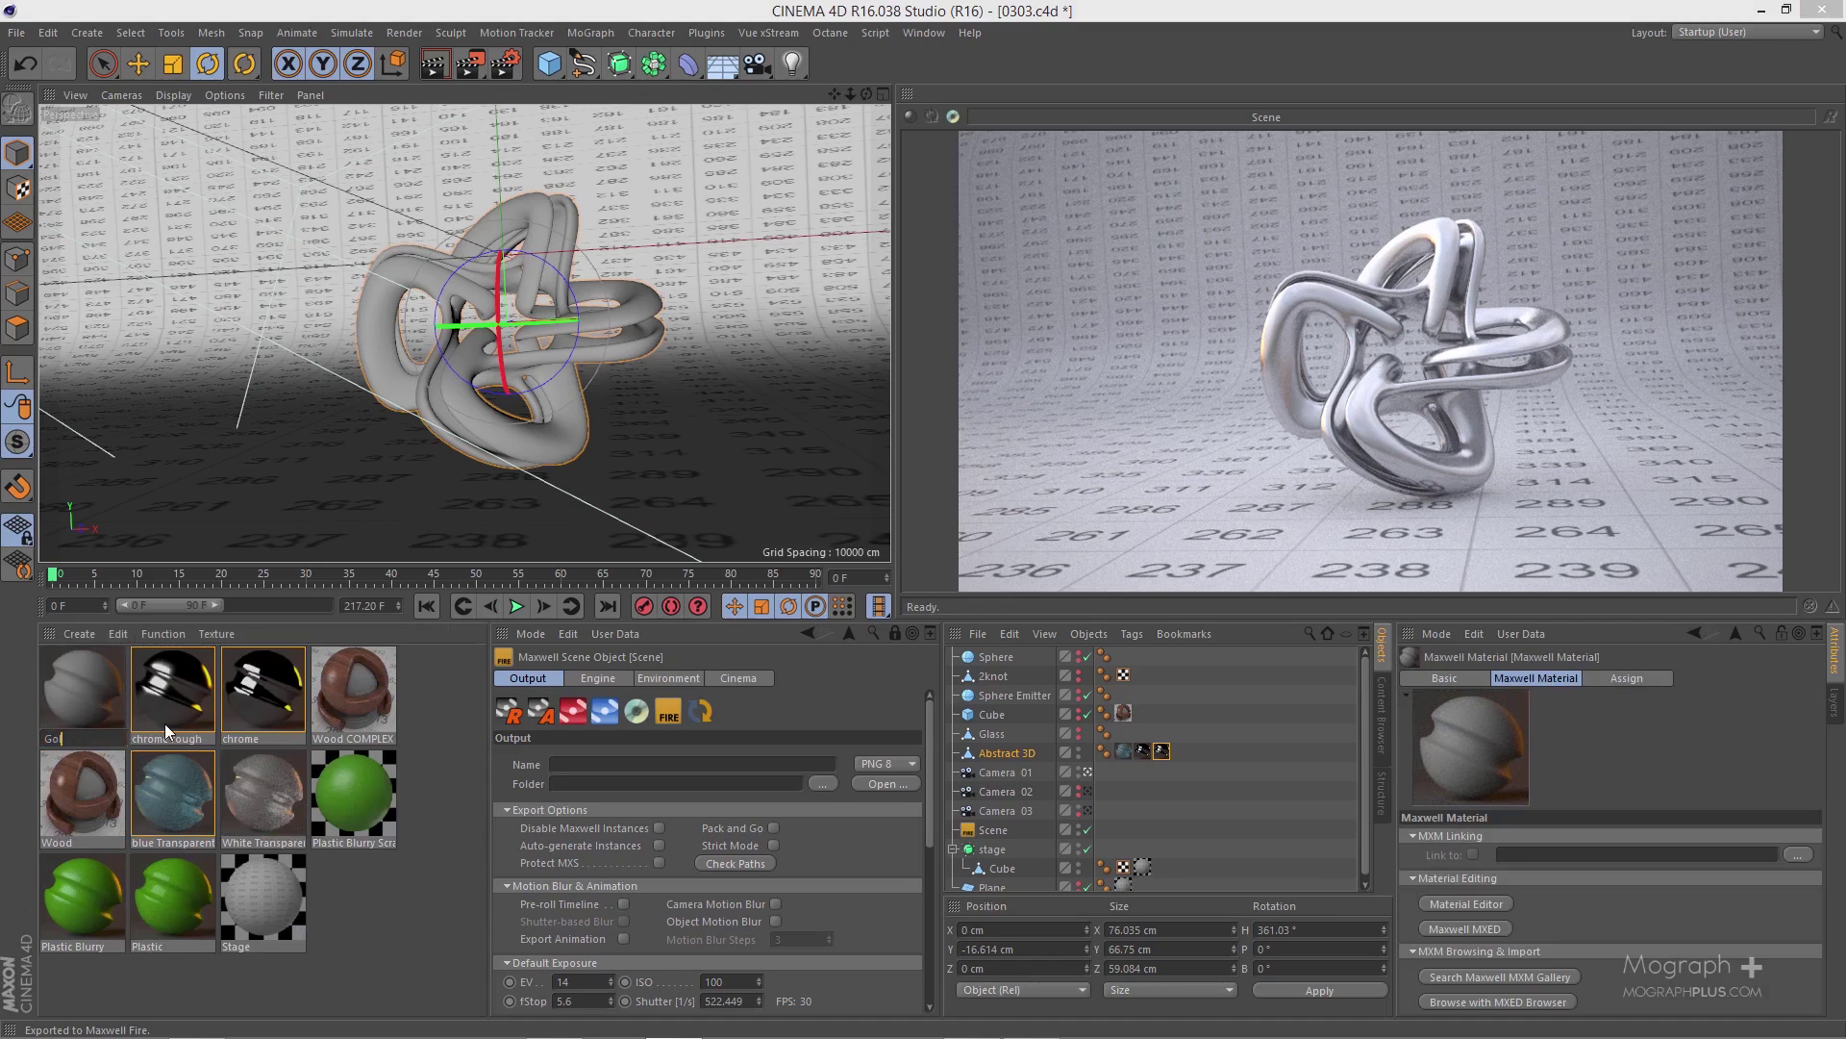
{"action": "type", "text": "d"}
{"action": "key", "text": "Return"}
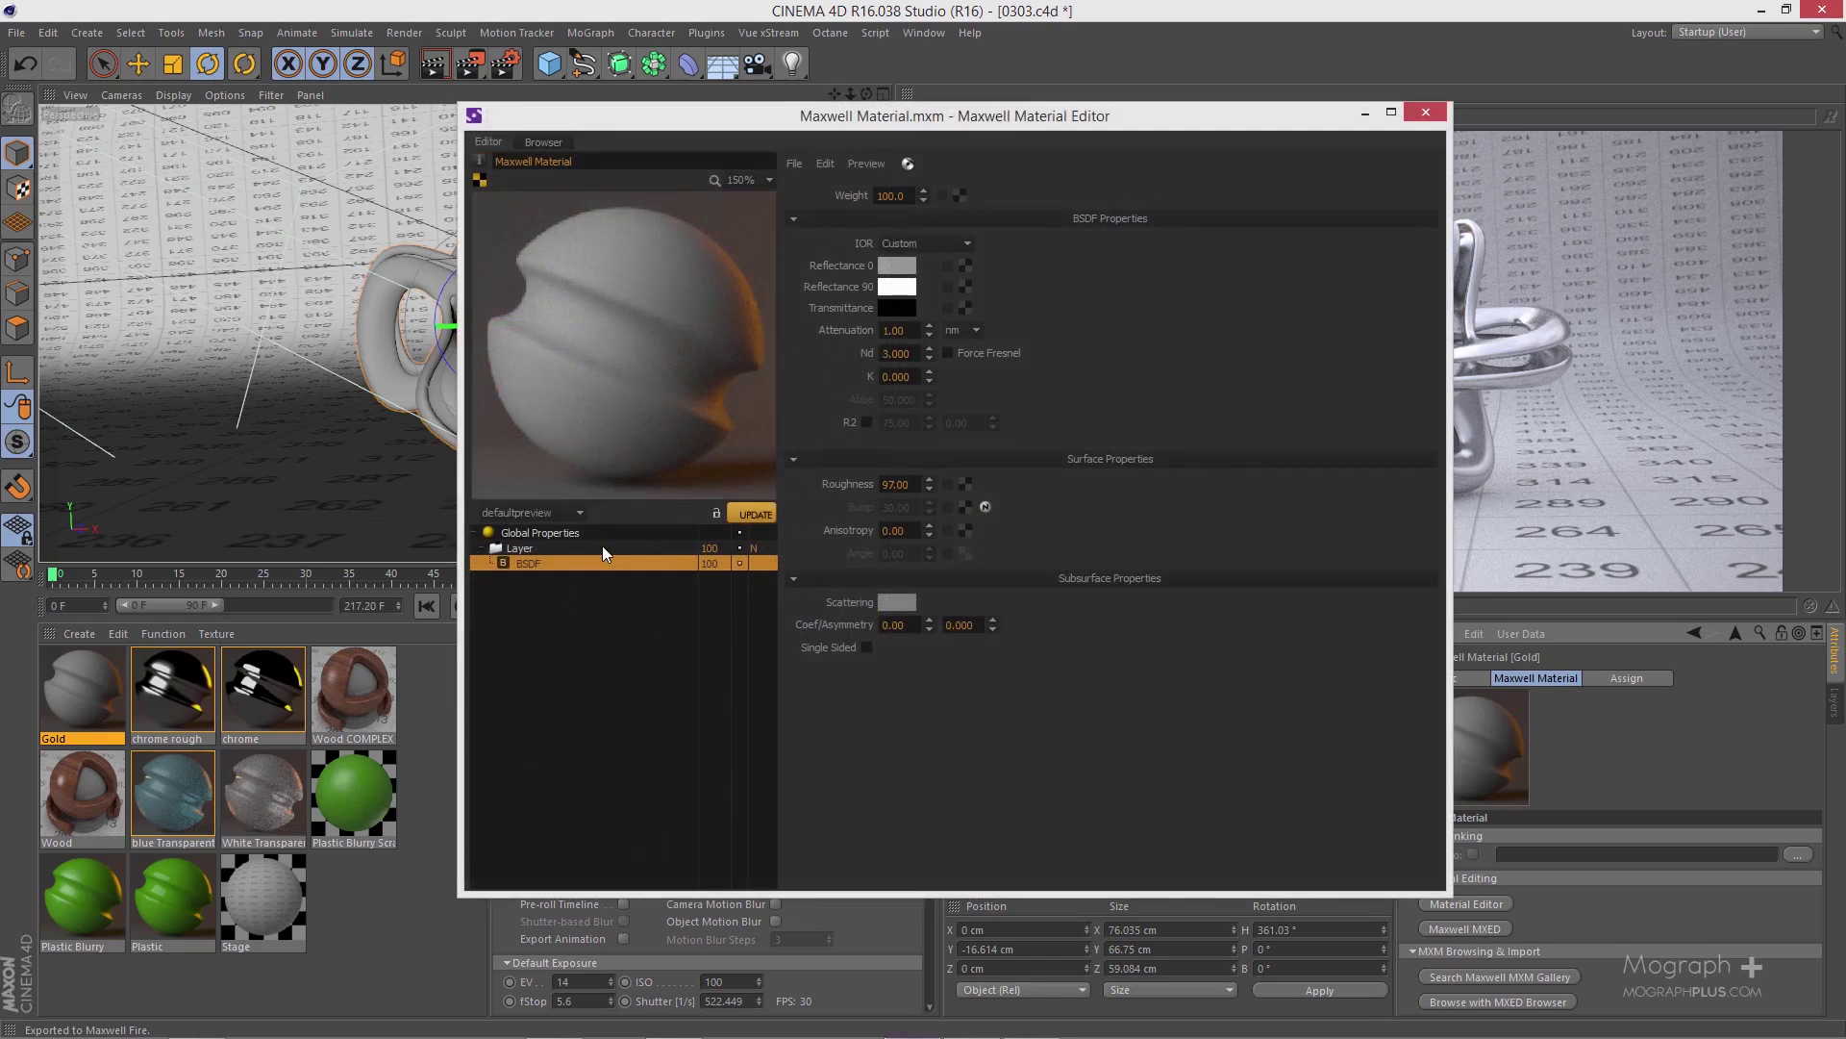
- In the Gold material's global properties, switch the type to Metal and set the metal IOR to Gold
{"action": "left_click", "coordinate": [609, 533]}
{"action": "left_click", "coordinate": [892, 190]}
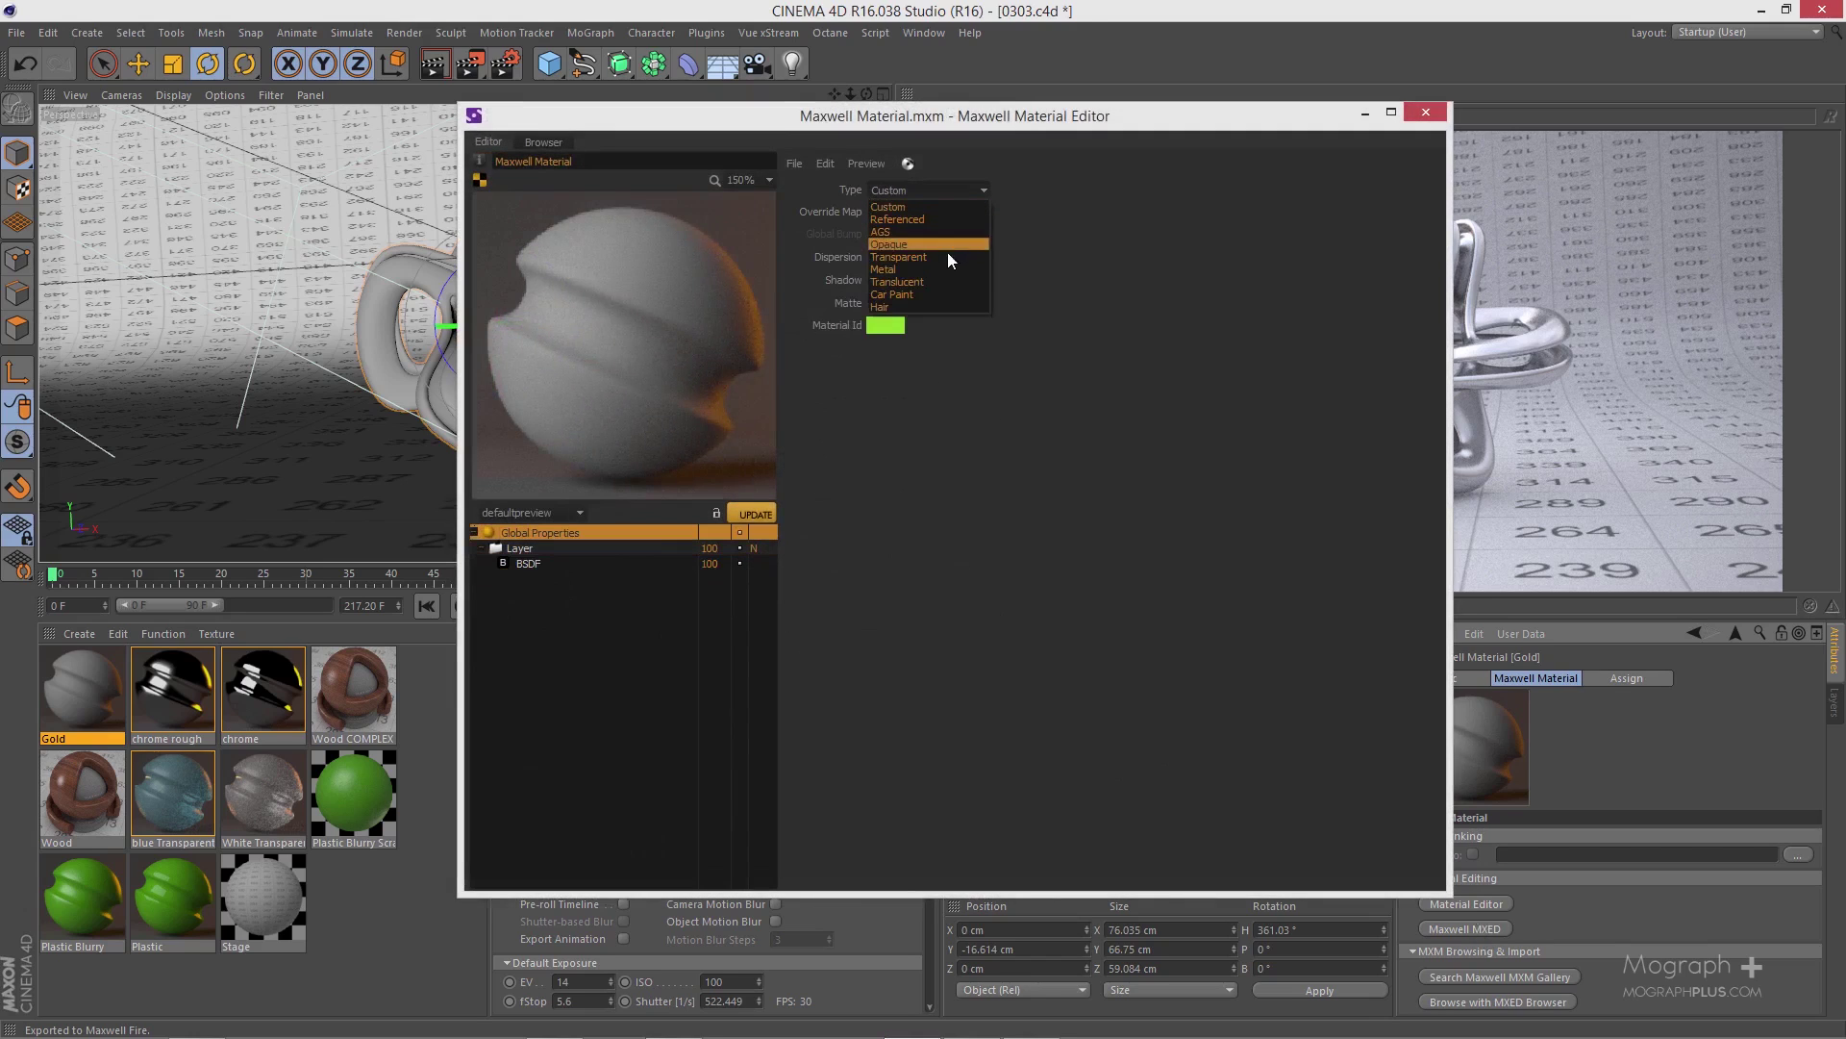
{"action": "left_click", "coordinate": [940, 259]}
{"action": "left_click", "coordinate": [975, 215]}
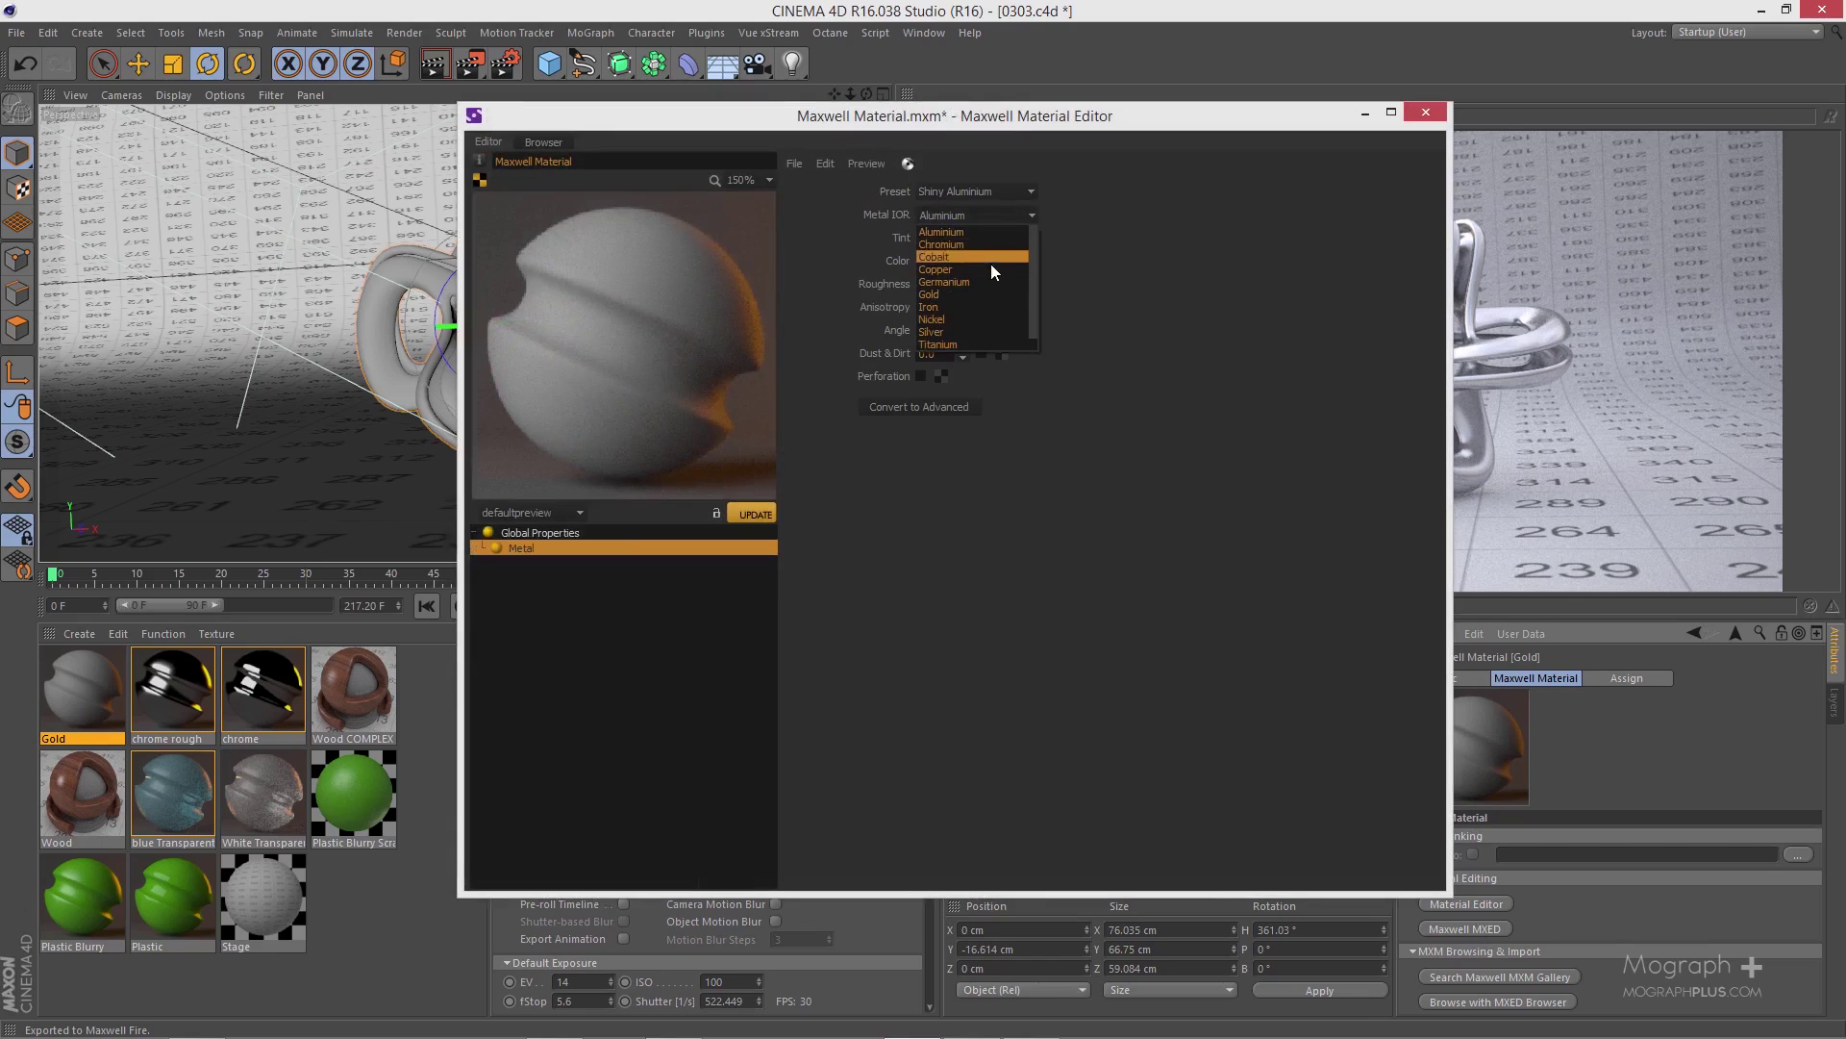
{"action": "left_click", "coordinate": [987, 288]}
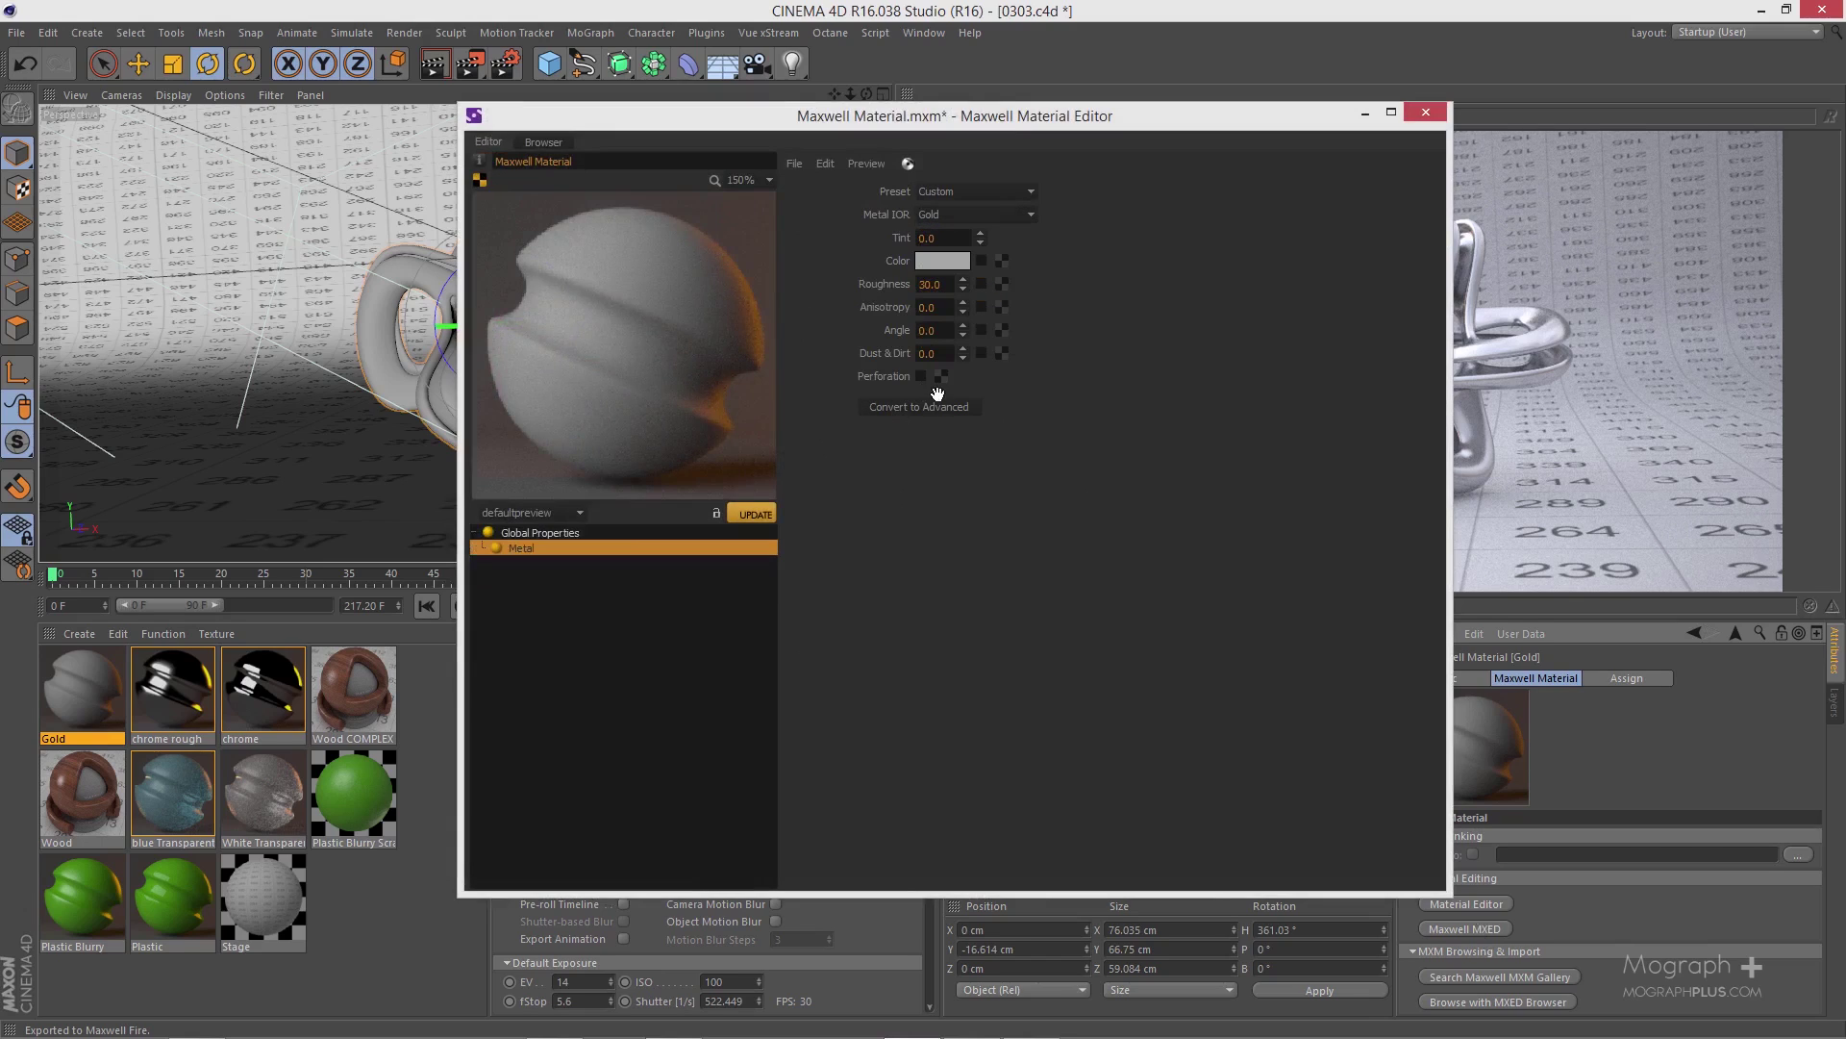
- Preview the gold metal in the stage2 scene and update the preview
{"action": "left_click", "coordinate": [582, 511]}
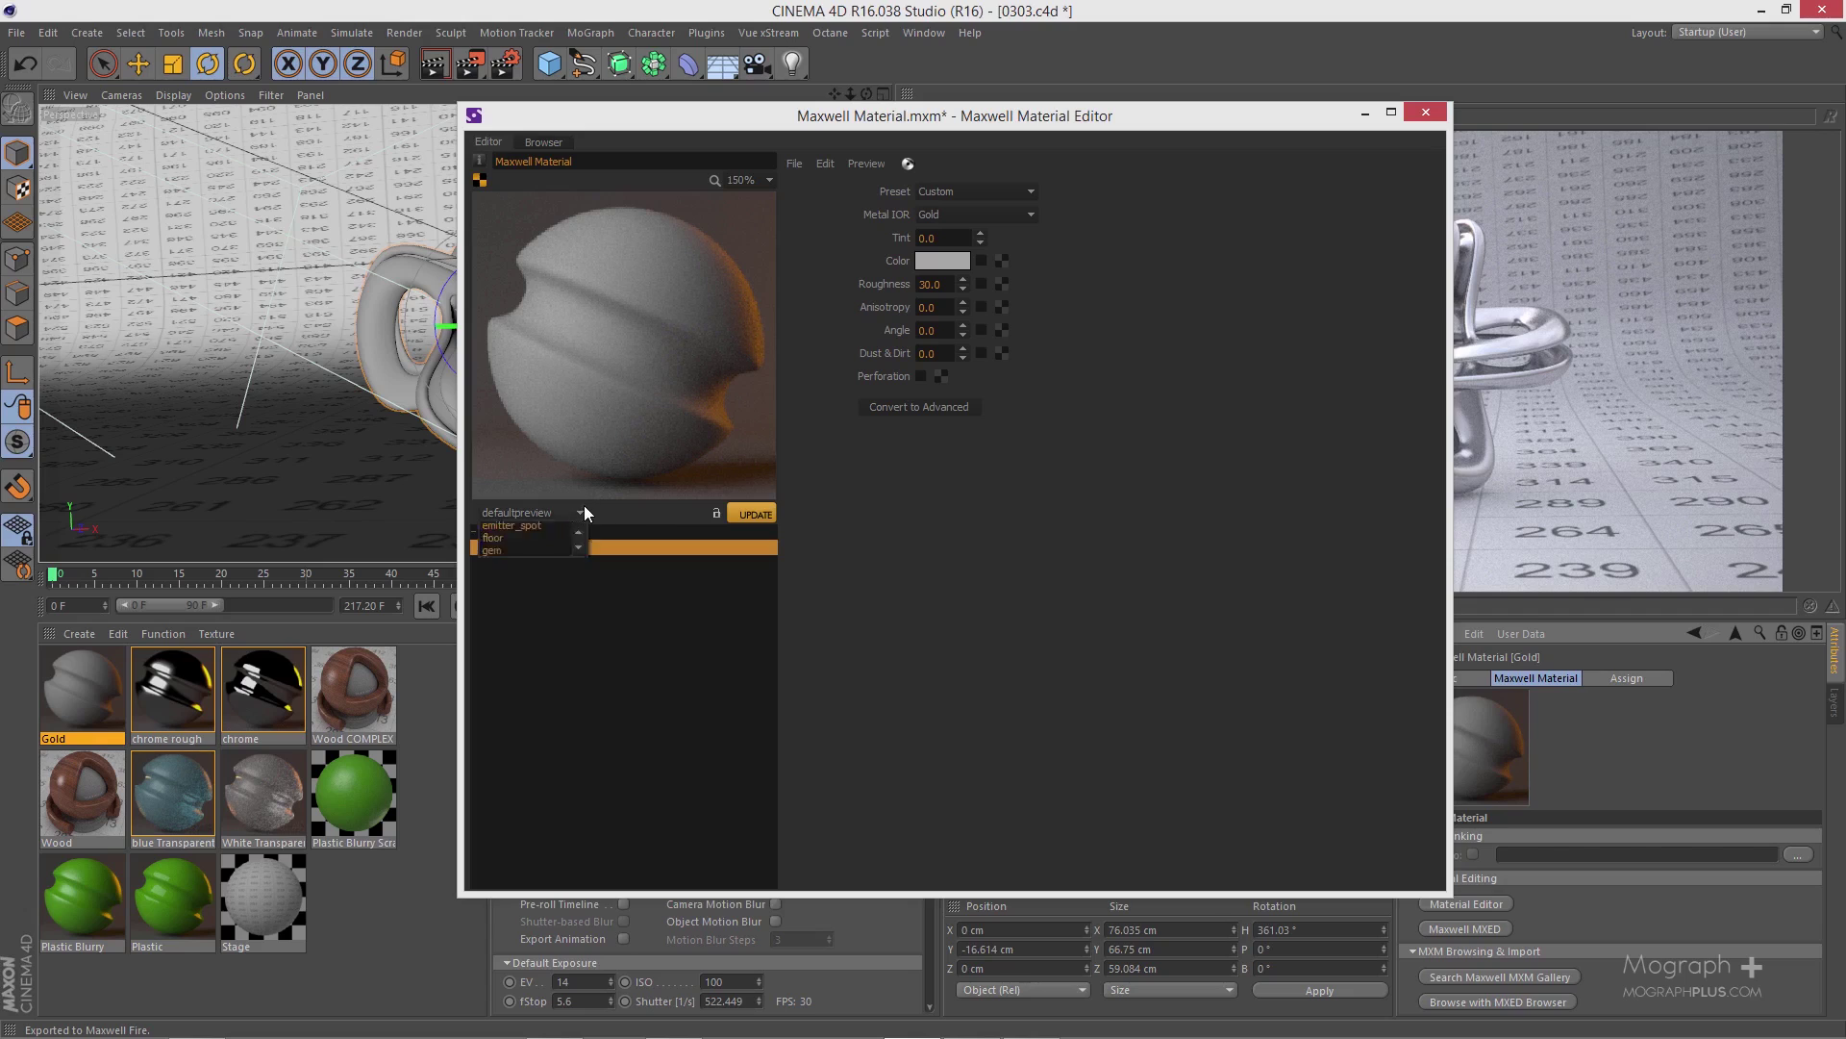
{"action": "left_click", "coordinate": [519, 642]}
{"action": "left_click", "coordinate": [755, 514]}
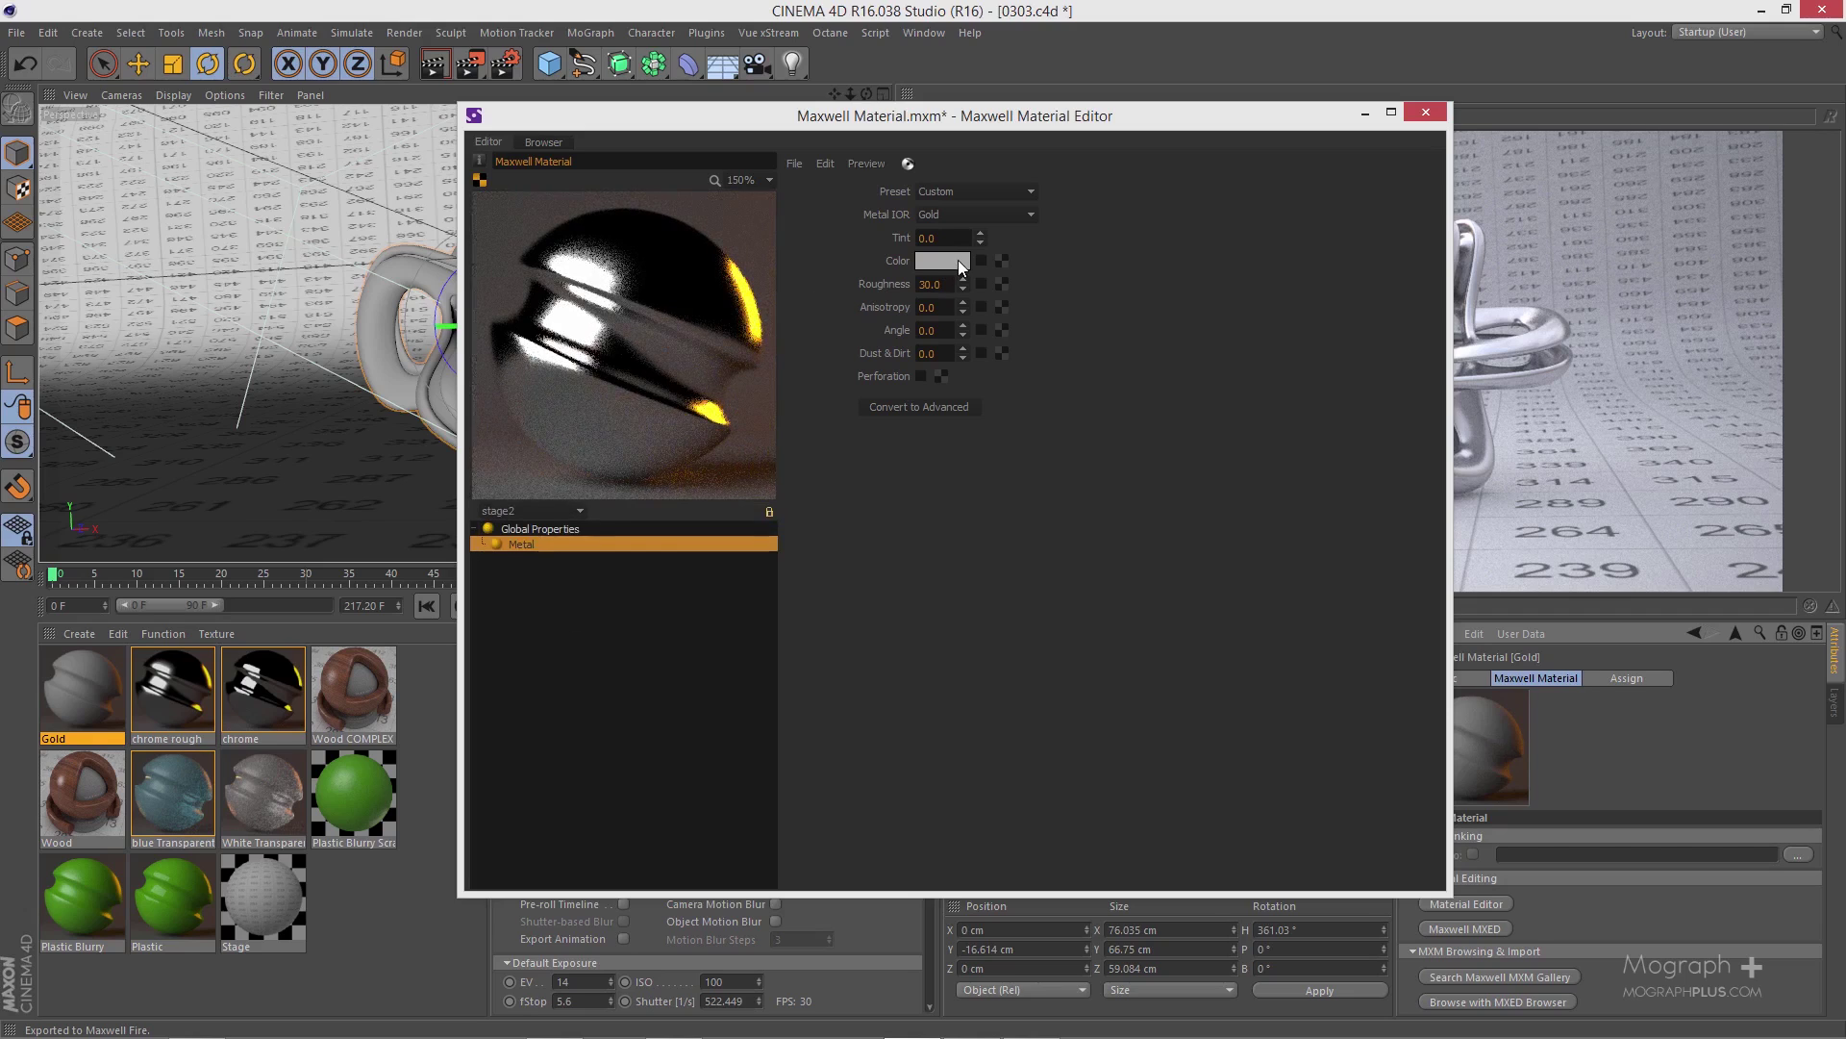
- Convert the gold metal to advanced layers and open its Global Properties
{"action": "left_click", "coordinate": [956, 407]}
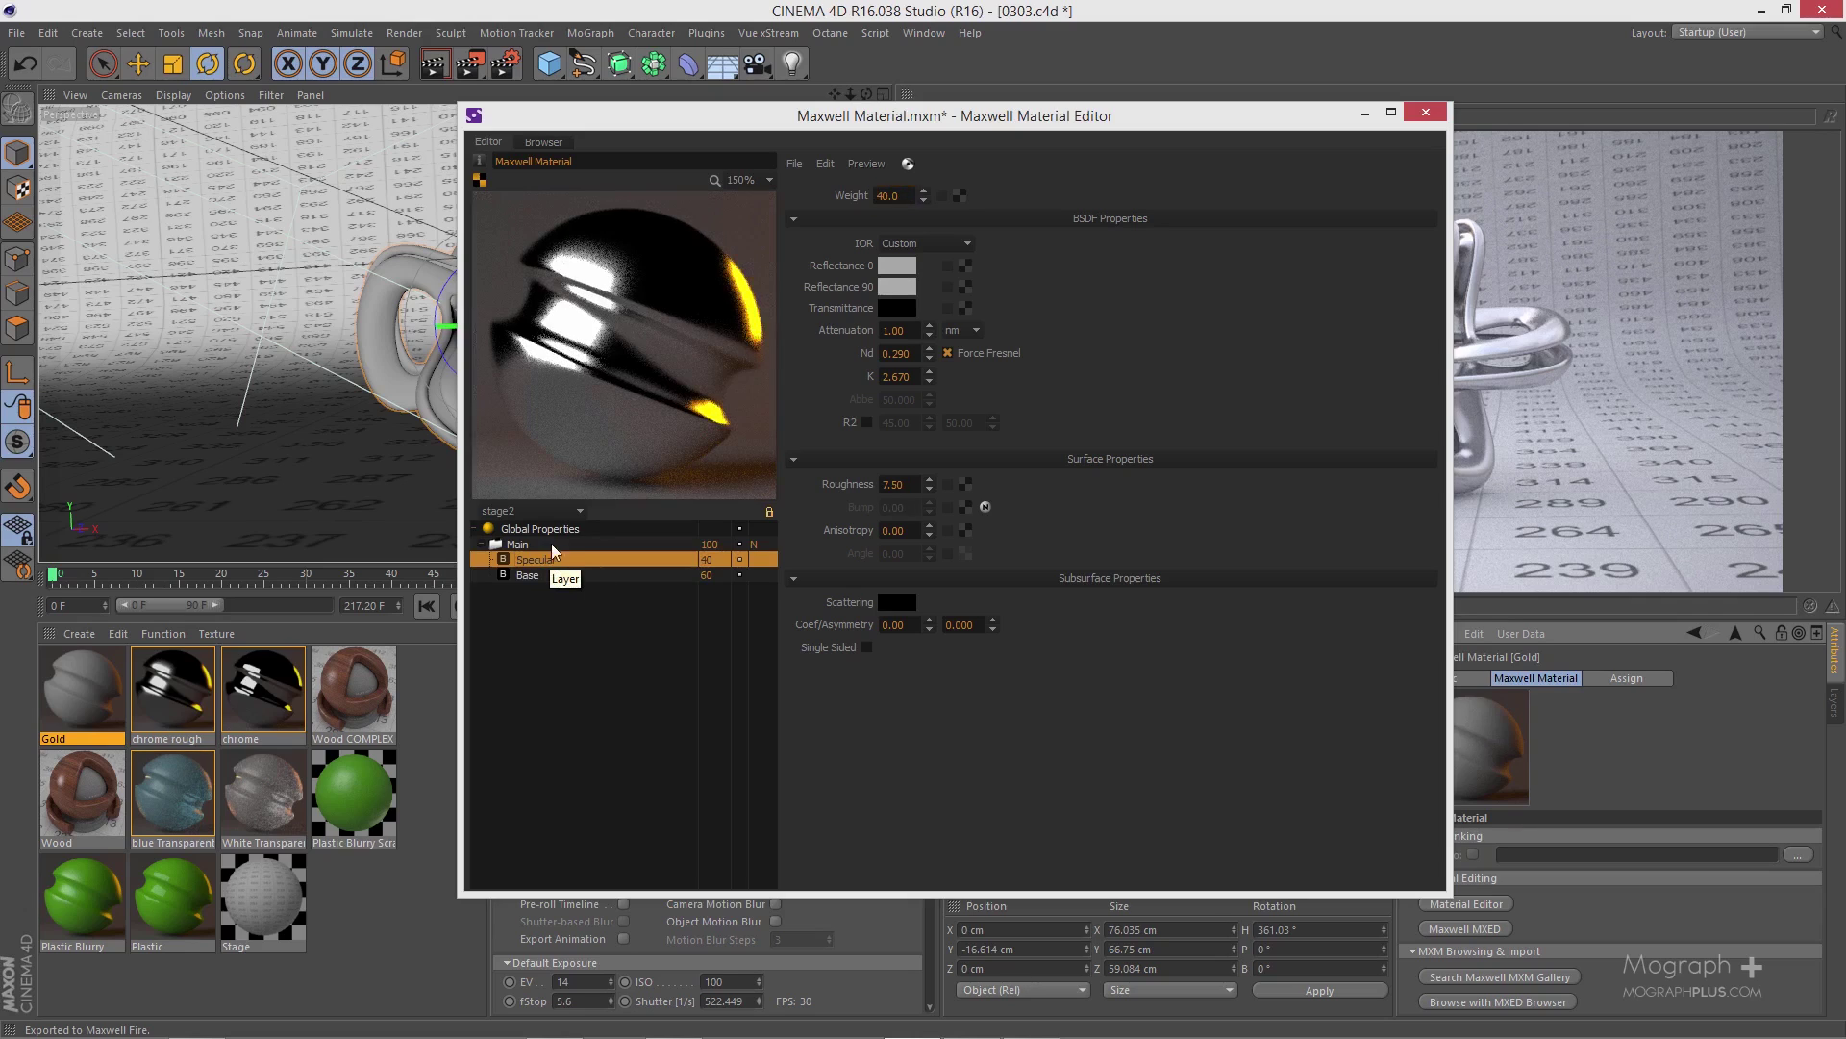
{"action": "left_click", "coordinate": [571, 526]}
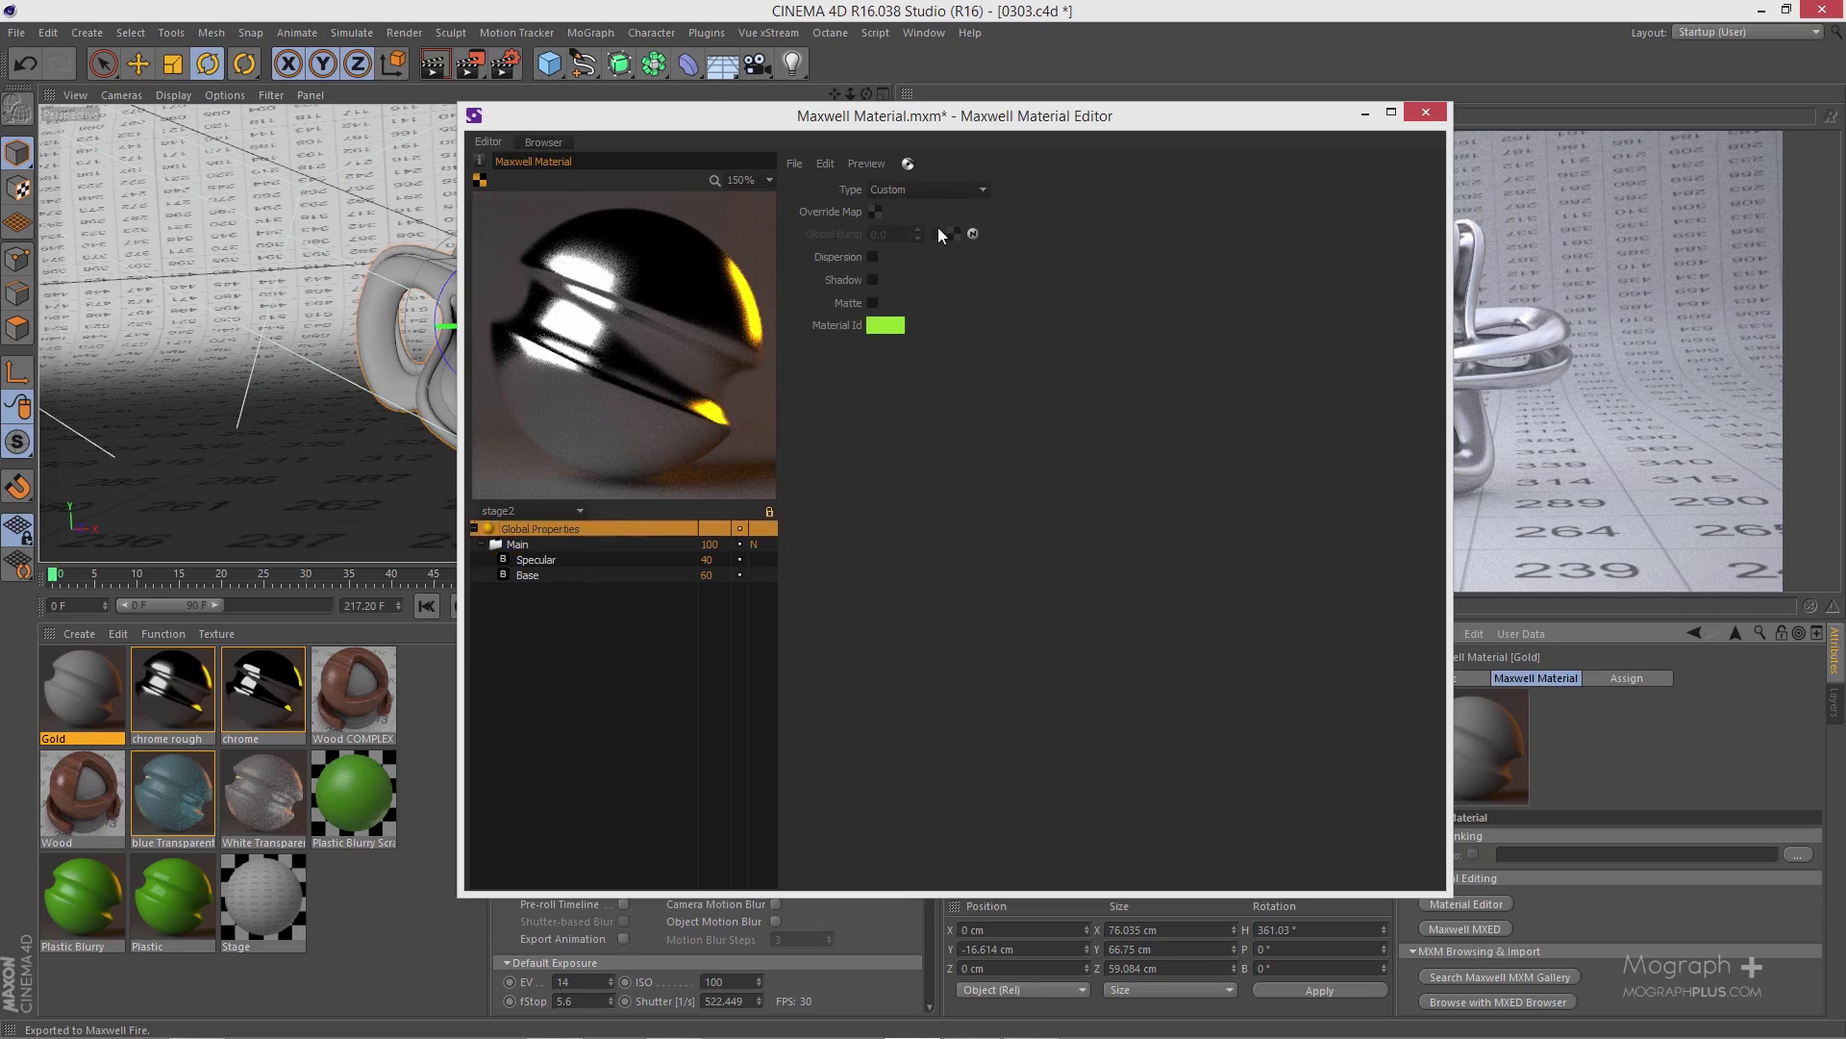
- Set the Gold material's type back to Metal with the Gold metal IOR and convert it to advanced layers
{"action": "left_click", "coordinate": [981, 189]}
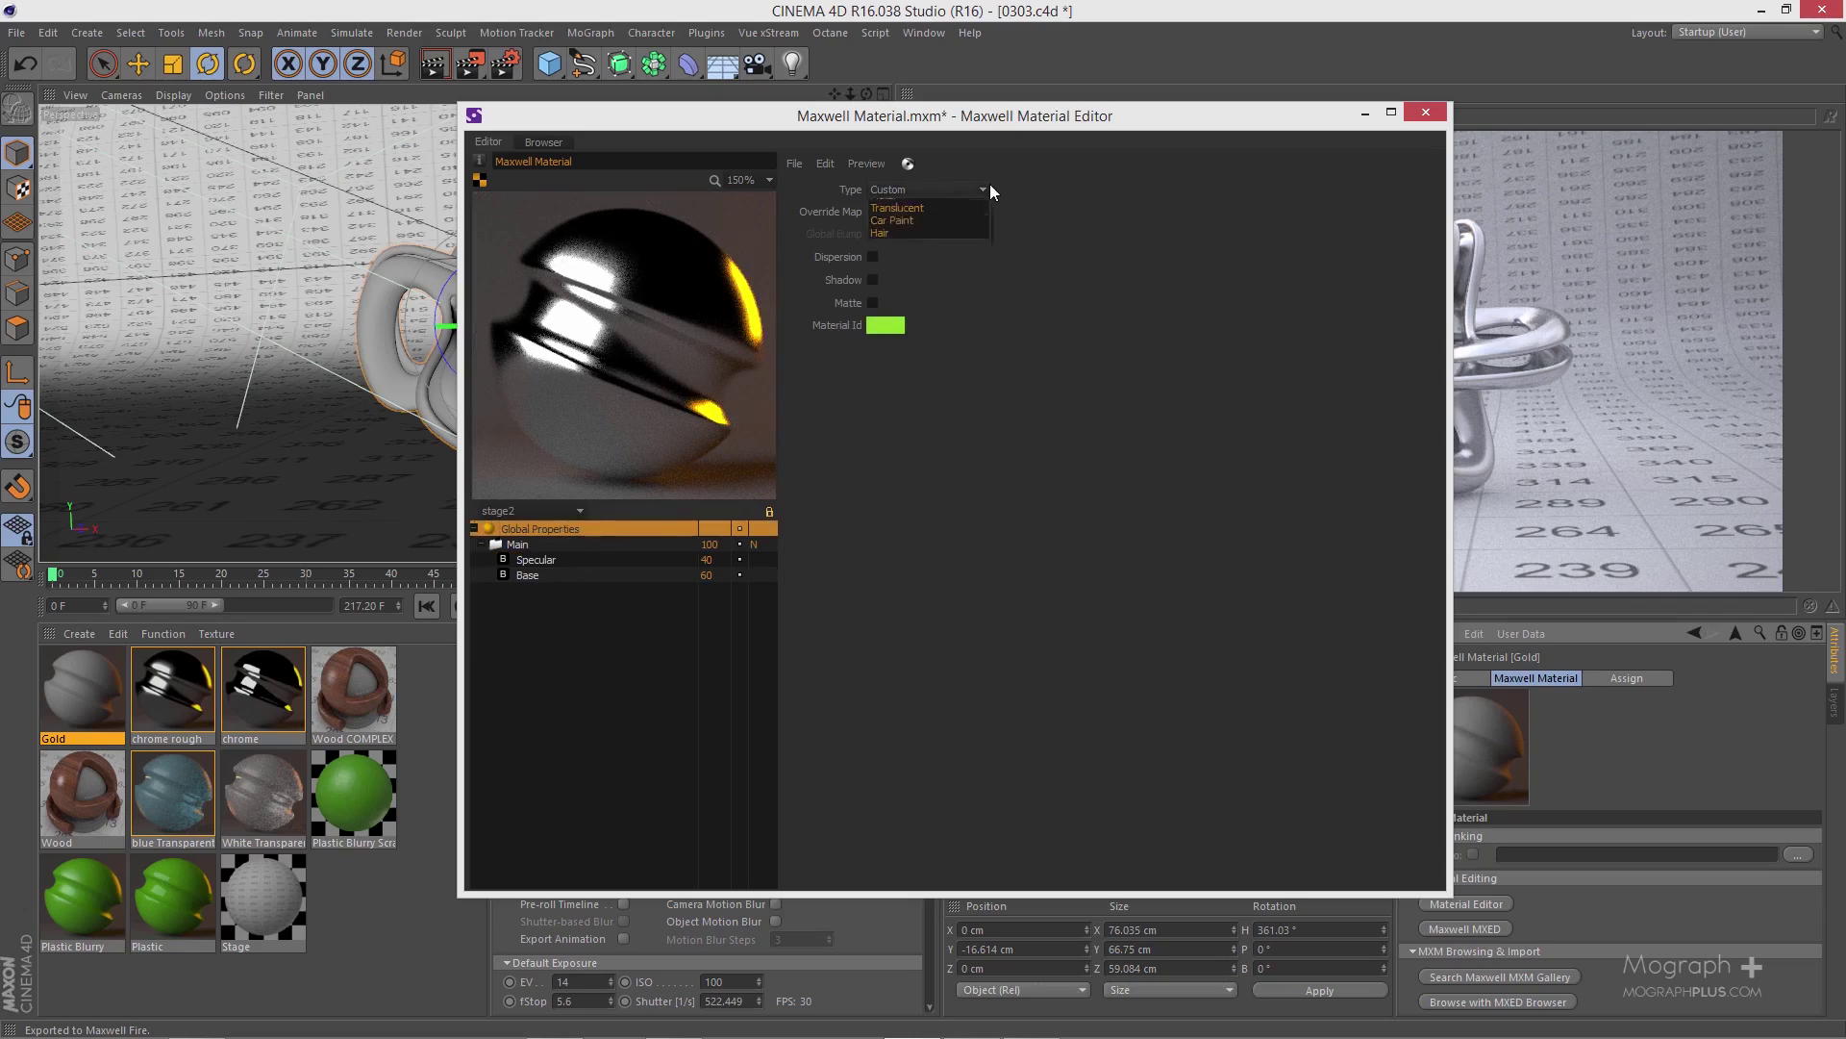
{"action": "left_click", "coordinate": [933, 267]}
{"action": "left_click", "coordinate": [960, 214]}
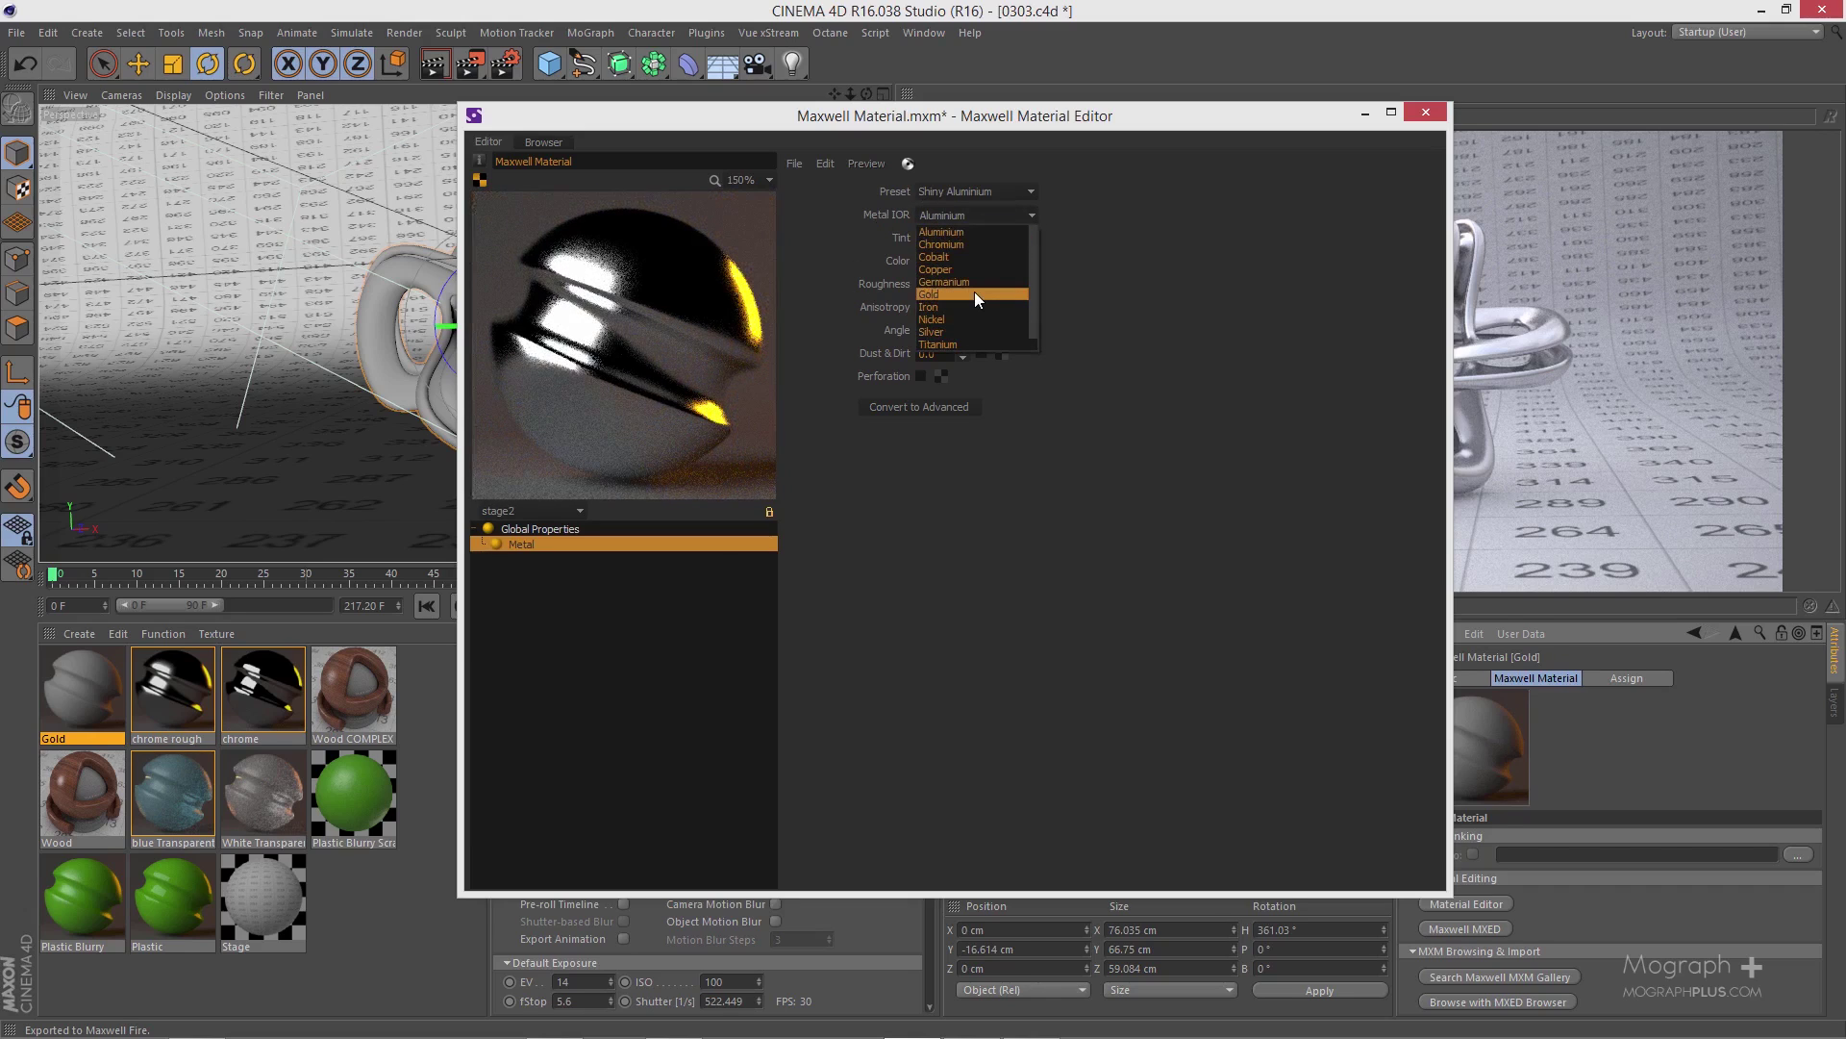
{"action": "left_click", "coordinate": [974, 294]}
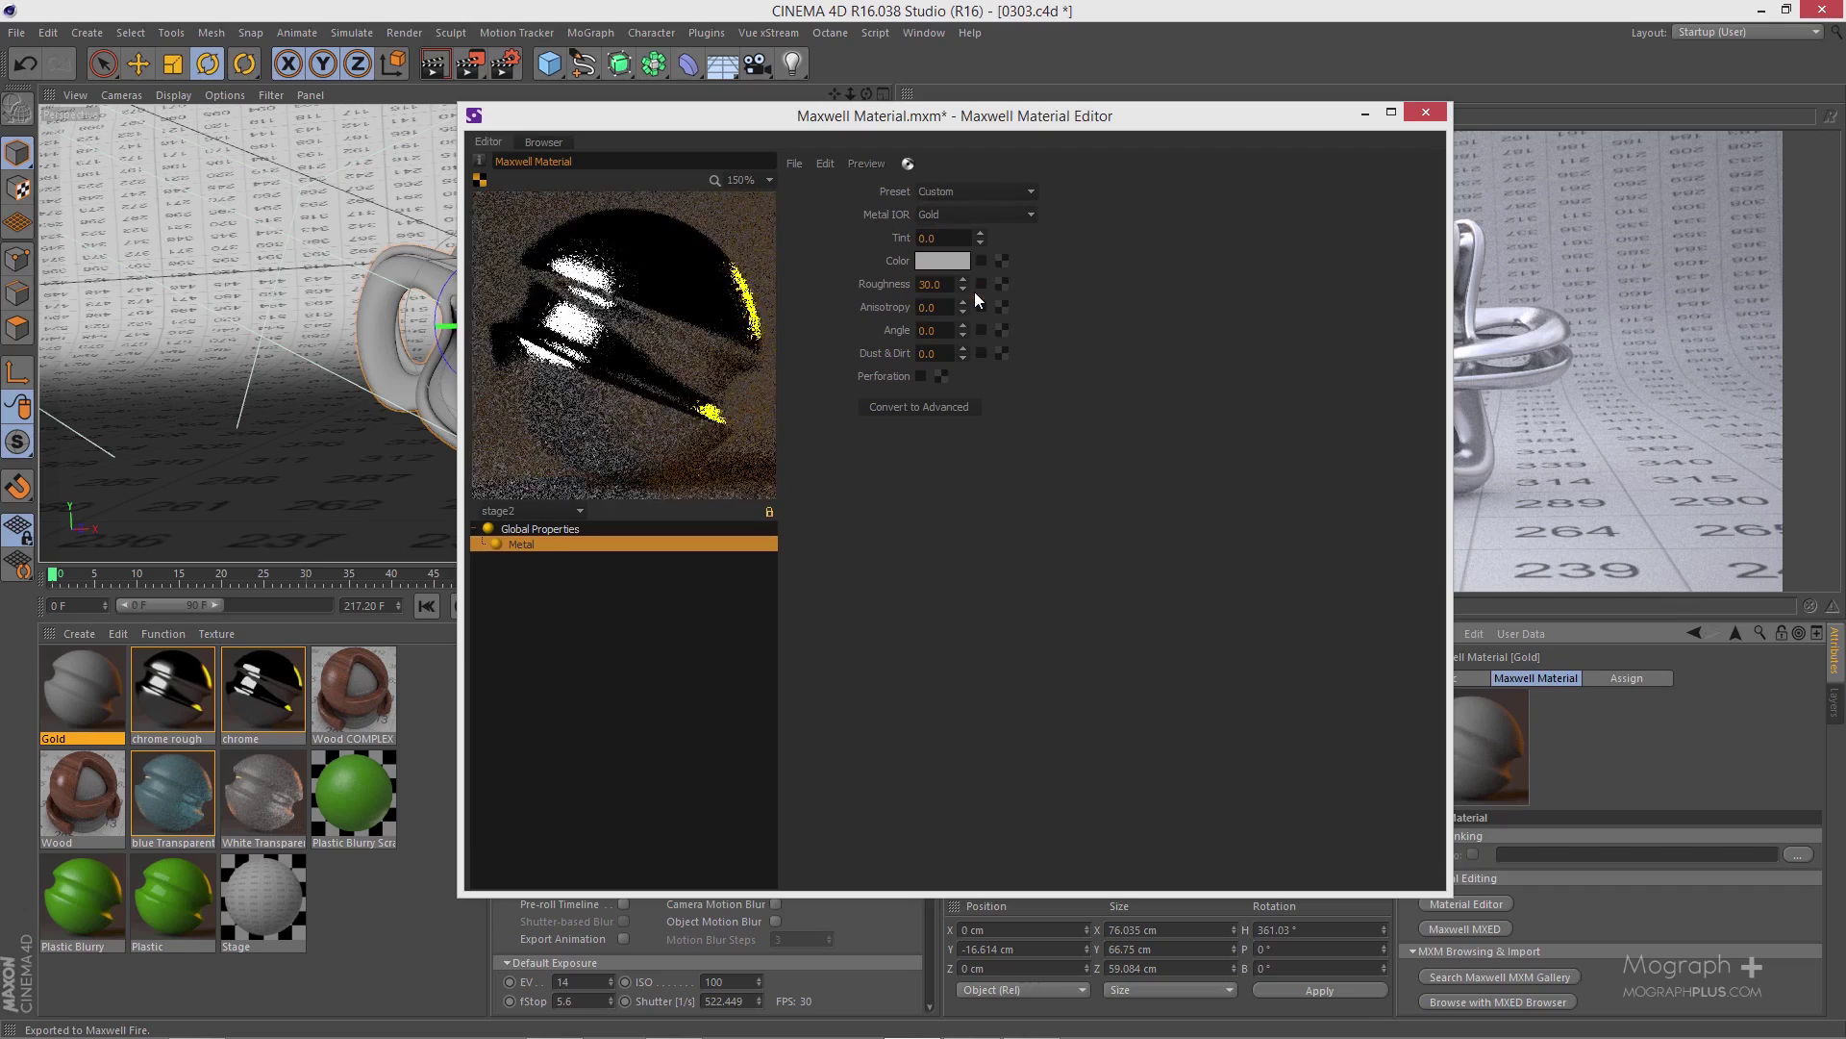
{"action": "left_click", "coordinate": [918, 406]}
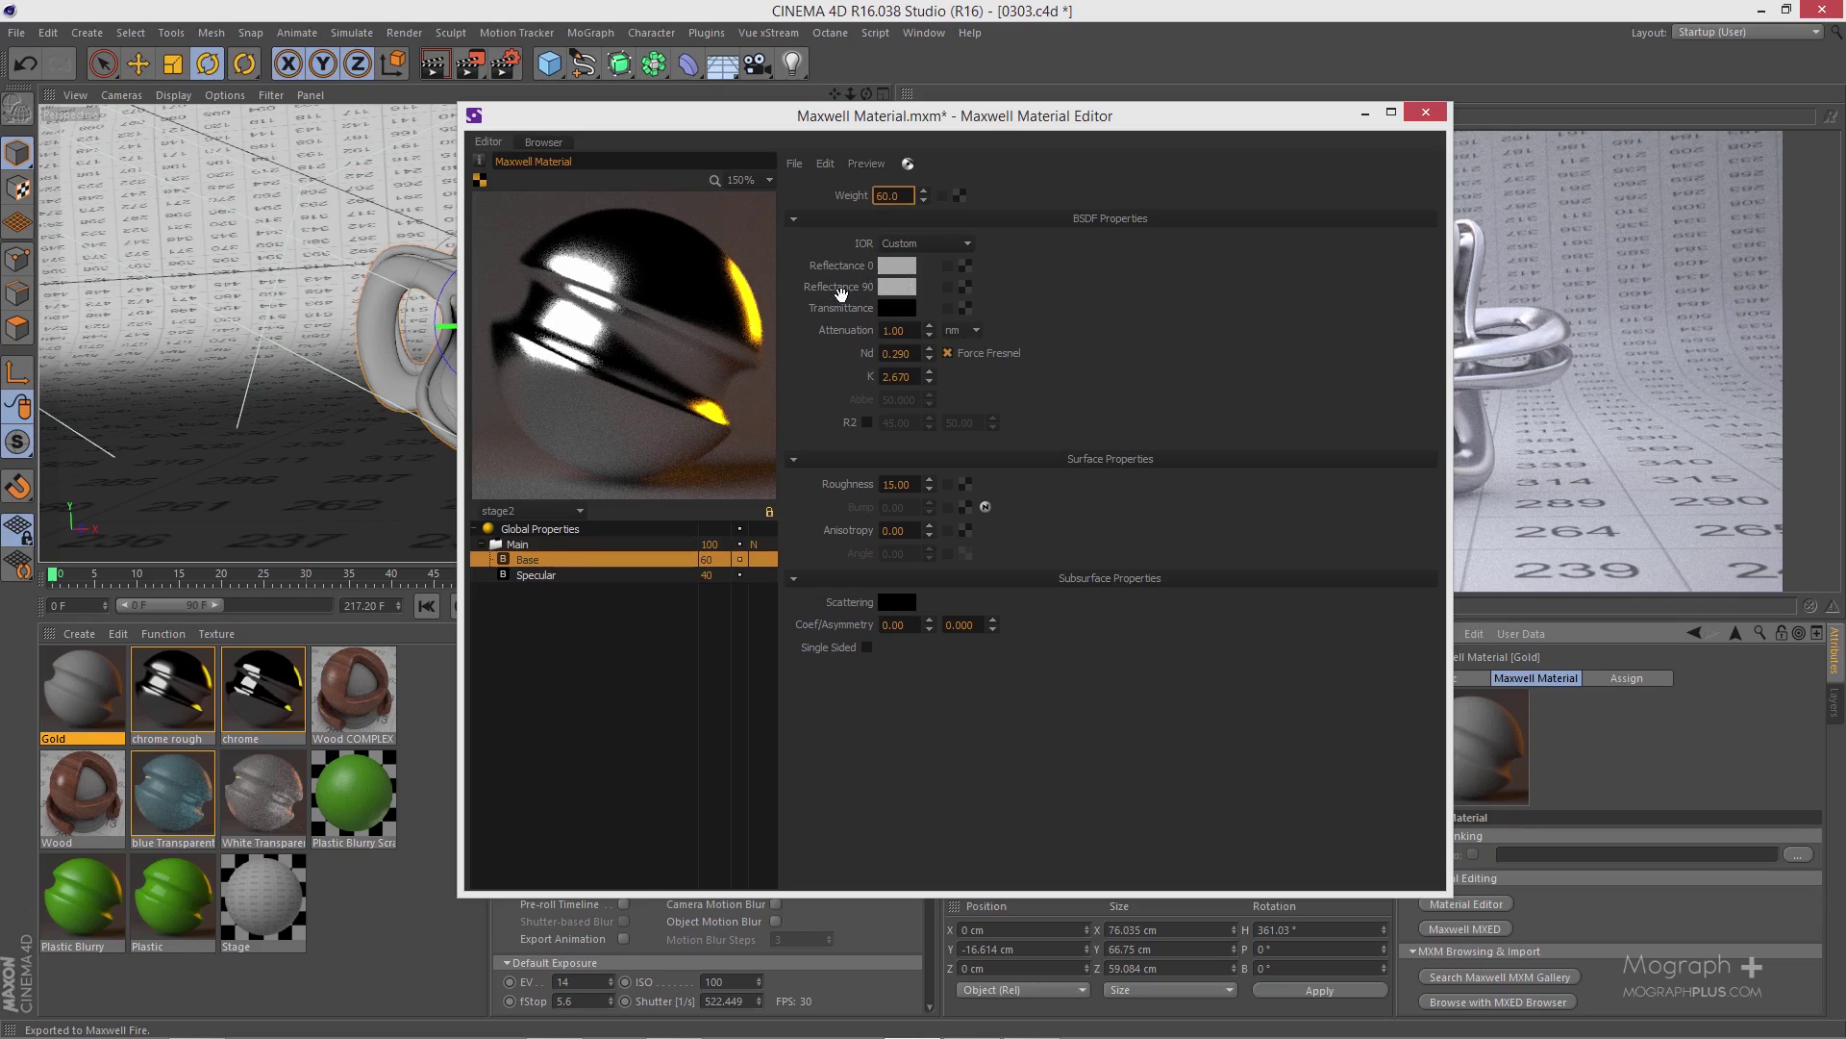
- Set the Base layer's Reflectance 0 colour to a golden orange of about RGB 232, 172, 60
{"action": "left_click", "coordinate": [896, 269]}
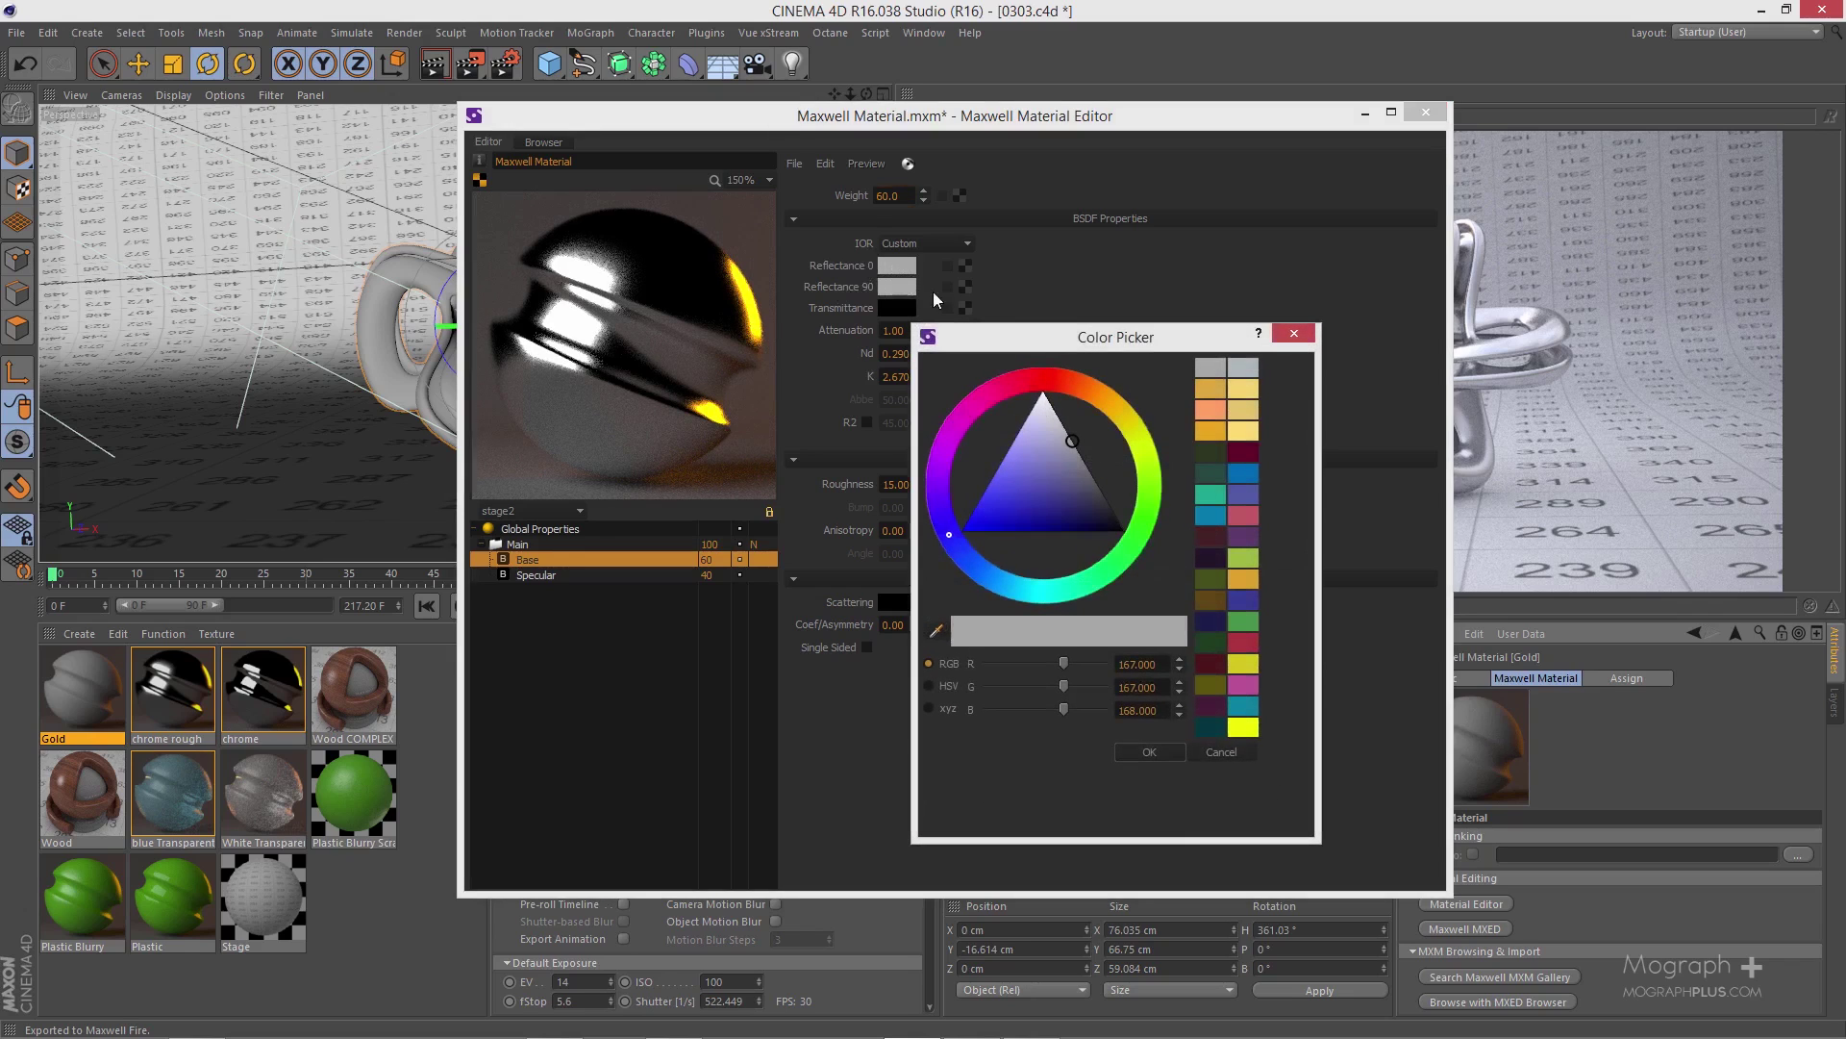
{"action": "left_click_drag", "start_coordinate": [1226, 336], "coordinate": [1252, 302]}
{"action": "left_click", "coordinate": [1236, 354]}
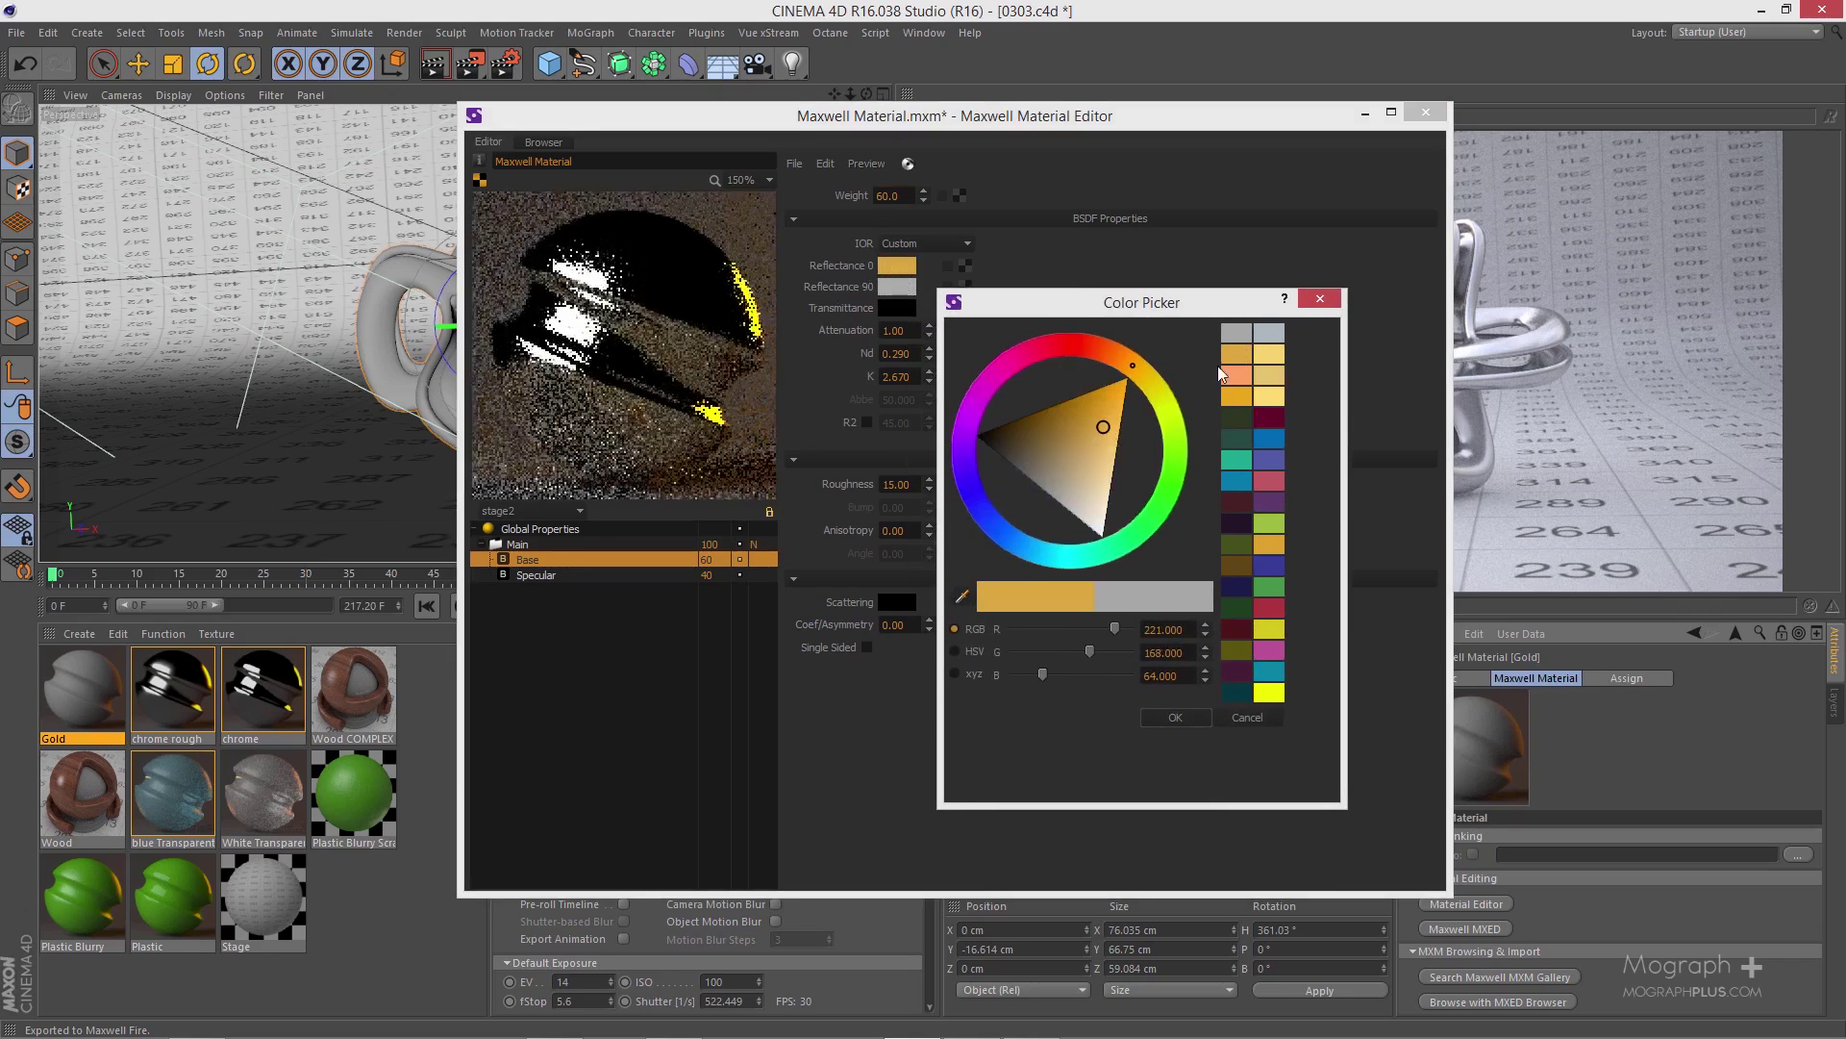
{"action": "left_click_drag", "start_coordinate": [1102, 426], "coordinate": [1109, 422]}
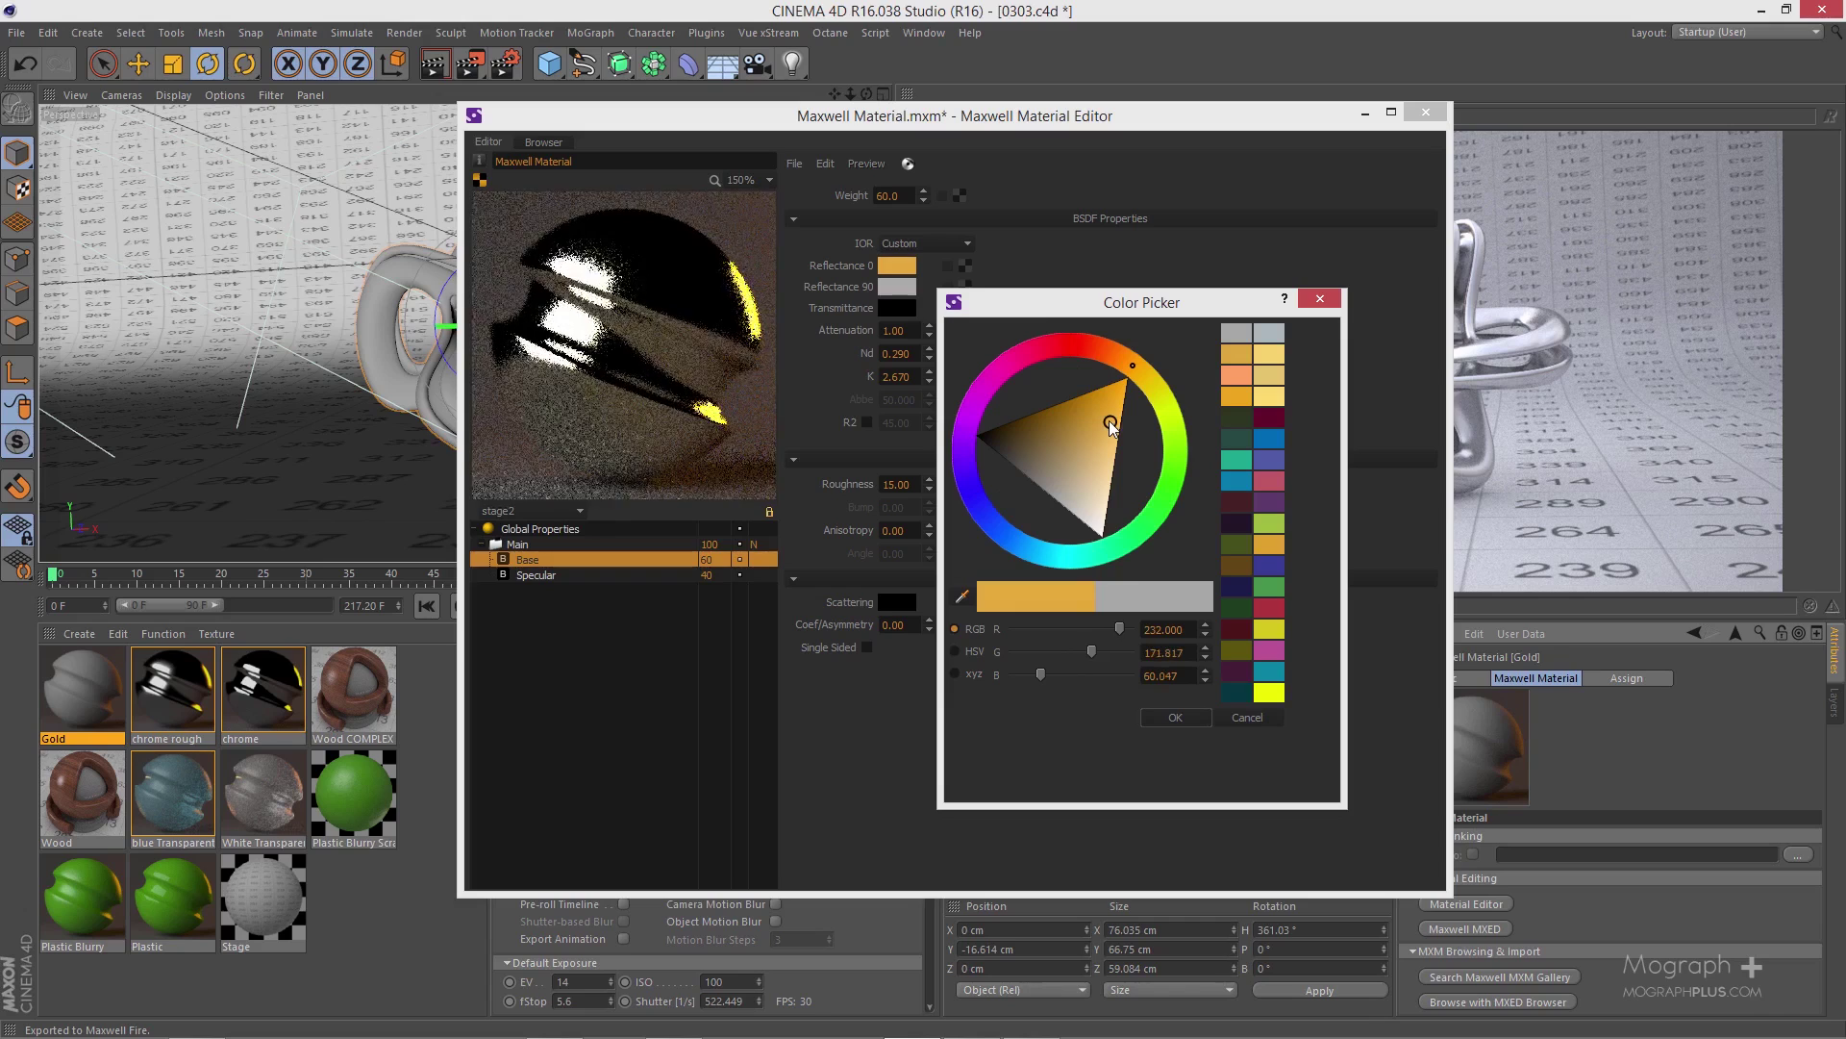
{"action": "left_click", "coordinate": [1161, 718]}
- Set the Base layer's Reflectance 90 colour to a pale gold of about RGB 240, 207, 108
{"action": "left_click", "coordinate": [908, 288]}
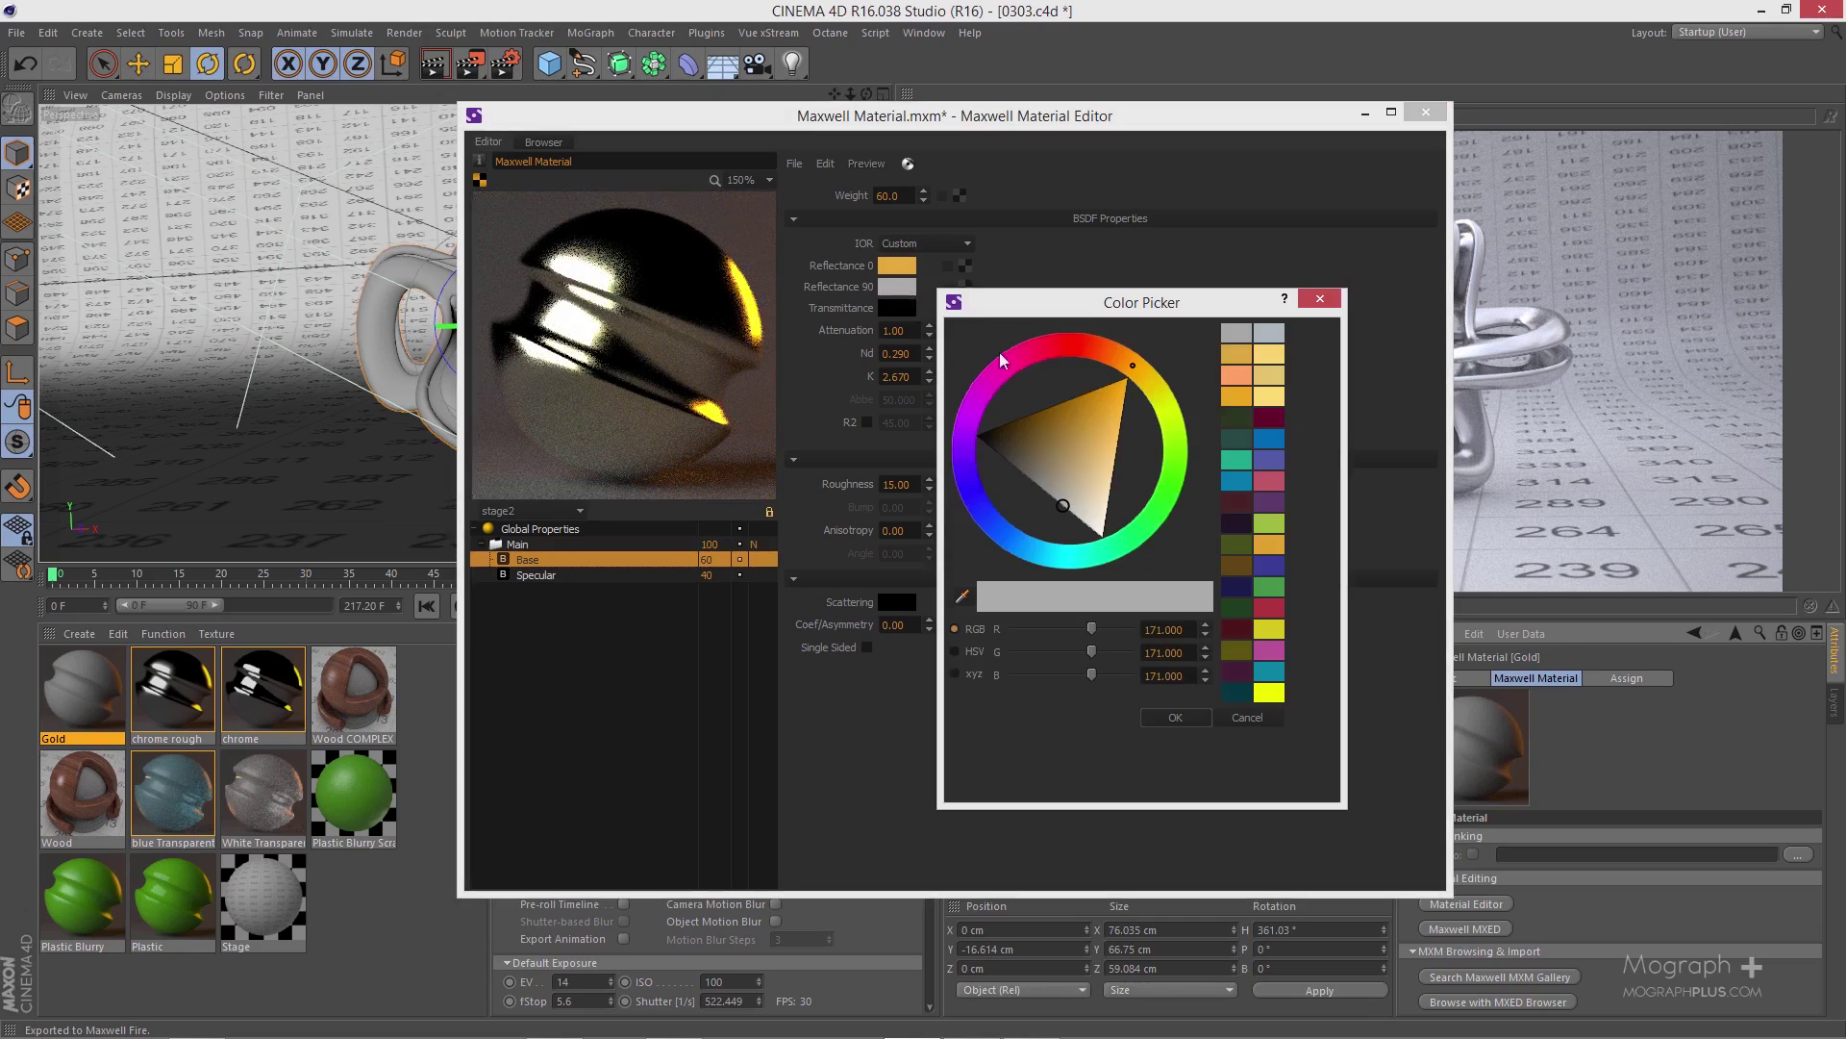
{"action": "left_click", "coordinate": [1268, 392]}
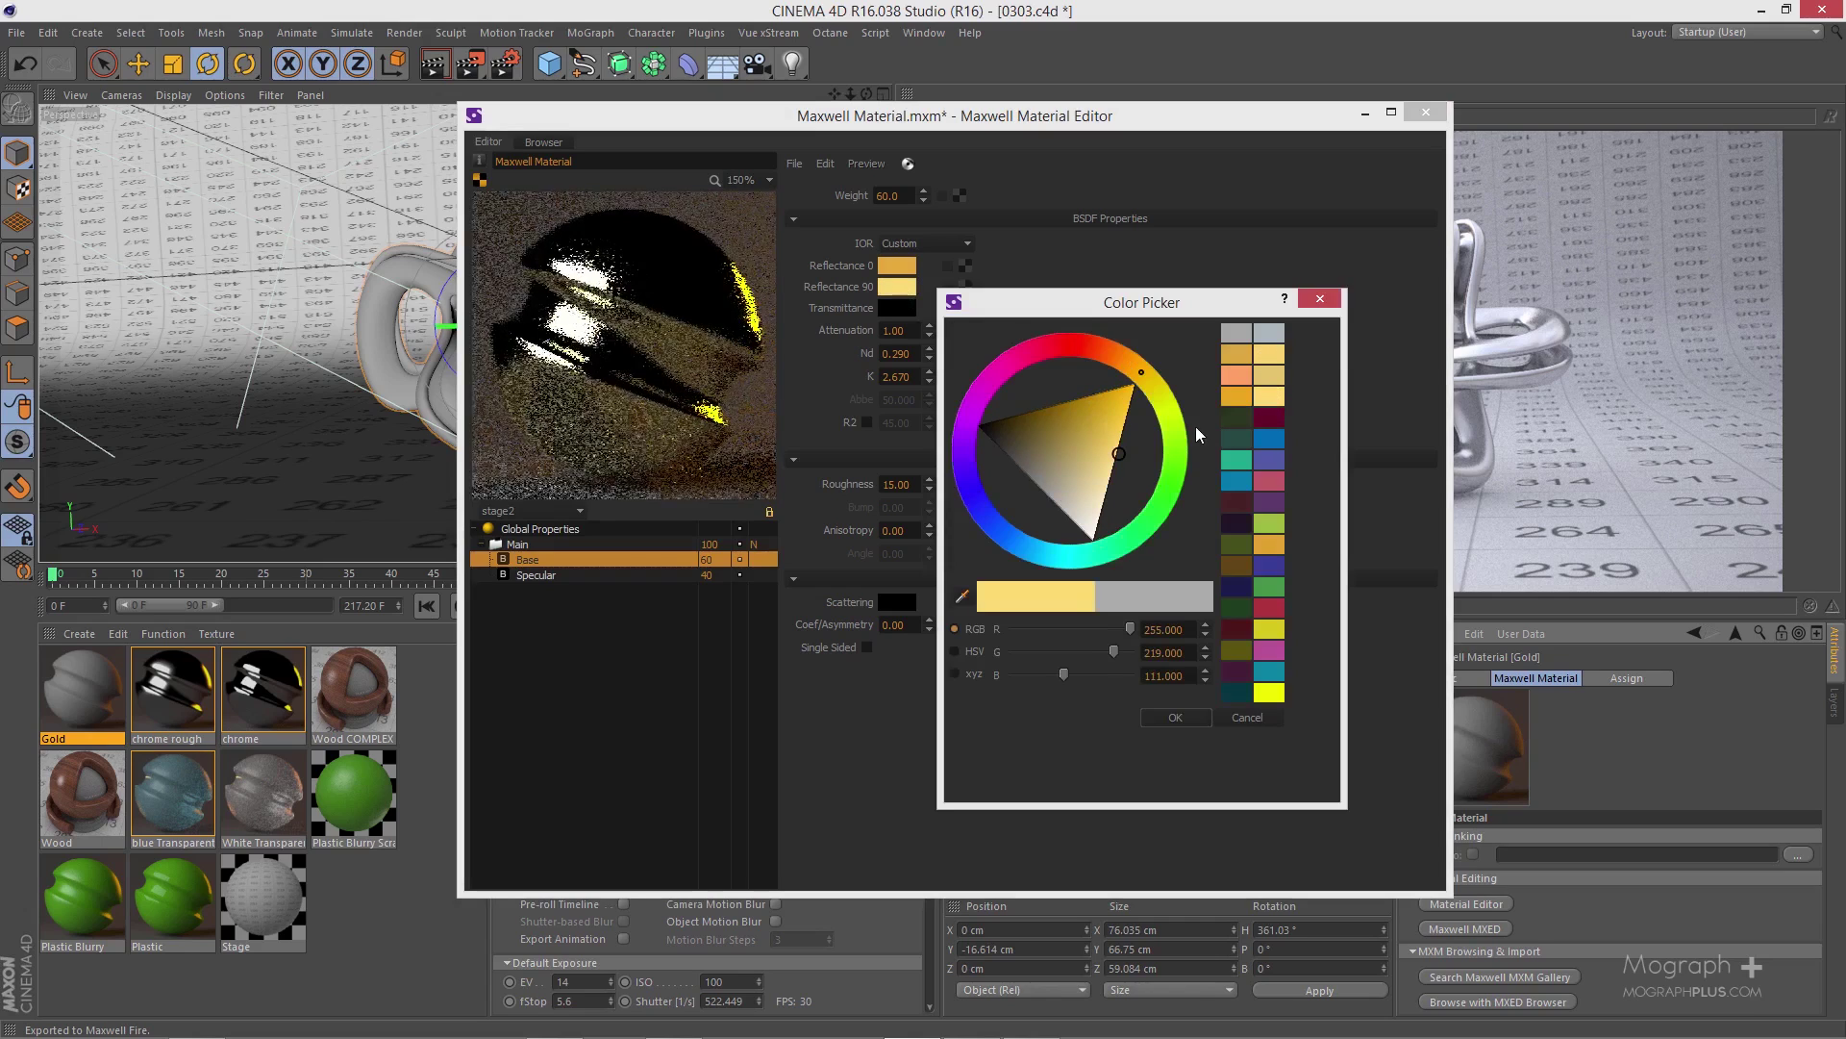
{"action": "left_click", "coordinate": [1114, 458]}
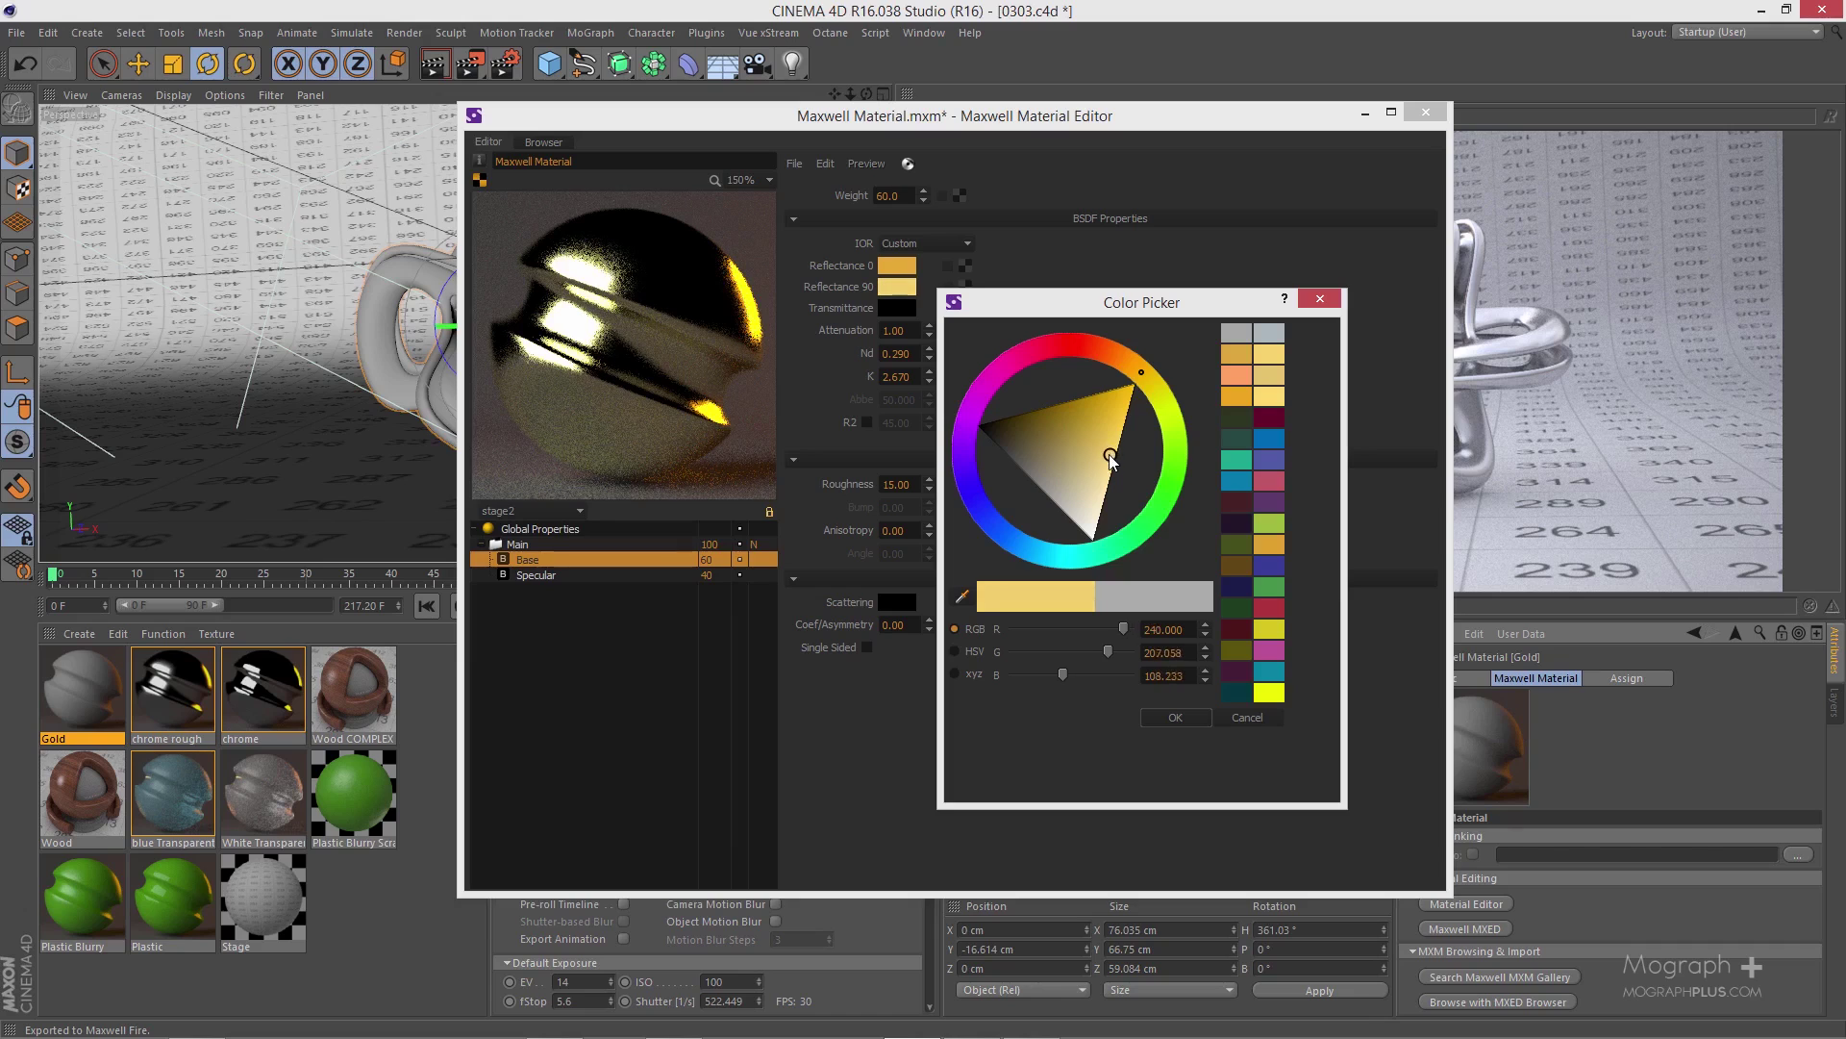
{"action": "left_click", "coordinate": [1162, 718]}
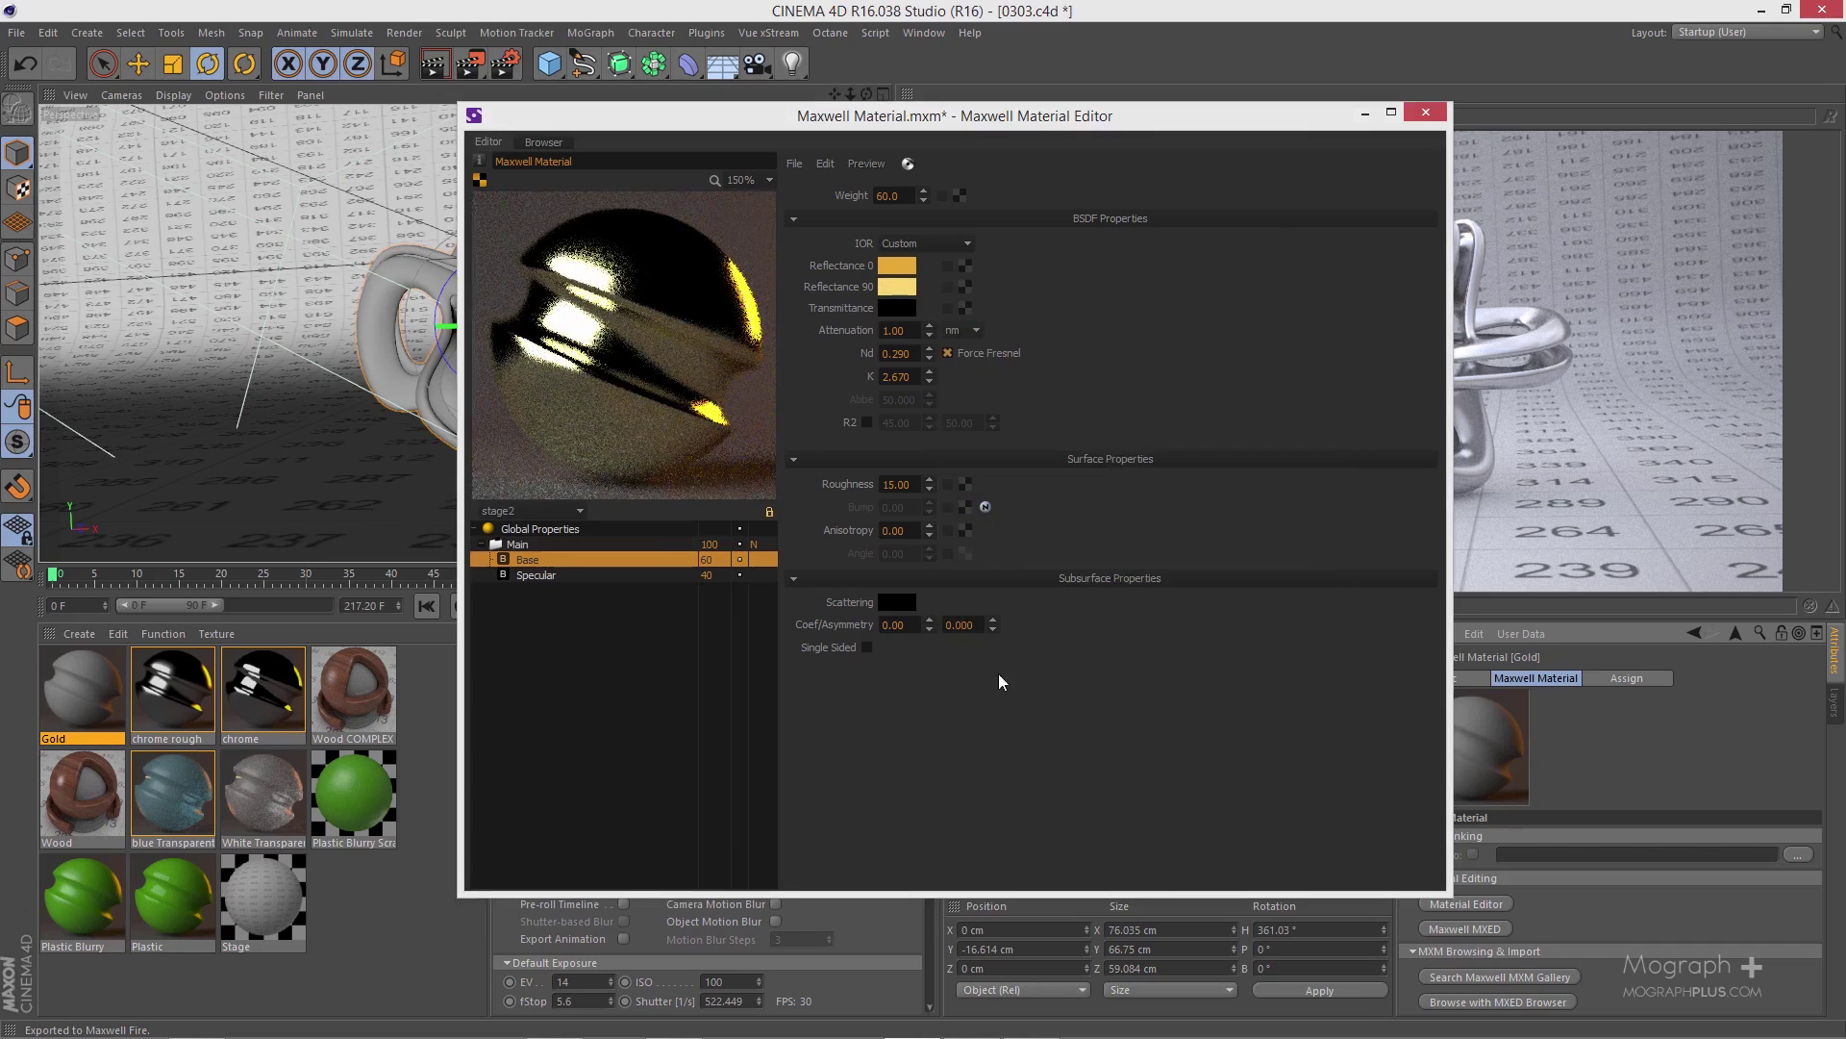
- Set the Specular layer's Reflectance 0 colour to a golden orange of about RGB 229, 168, 56
{"action": "left_click", "coordinate": [654, 574]}
{"action": "left_click", "coordinate": [666, 558]}
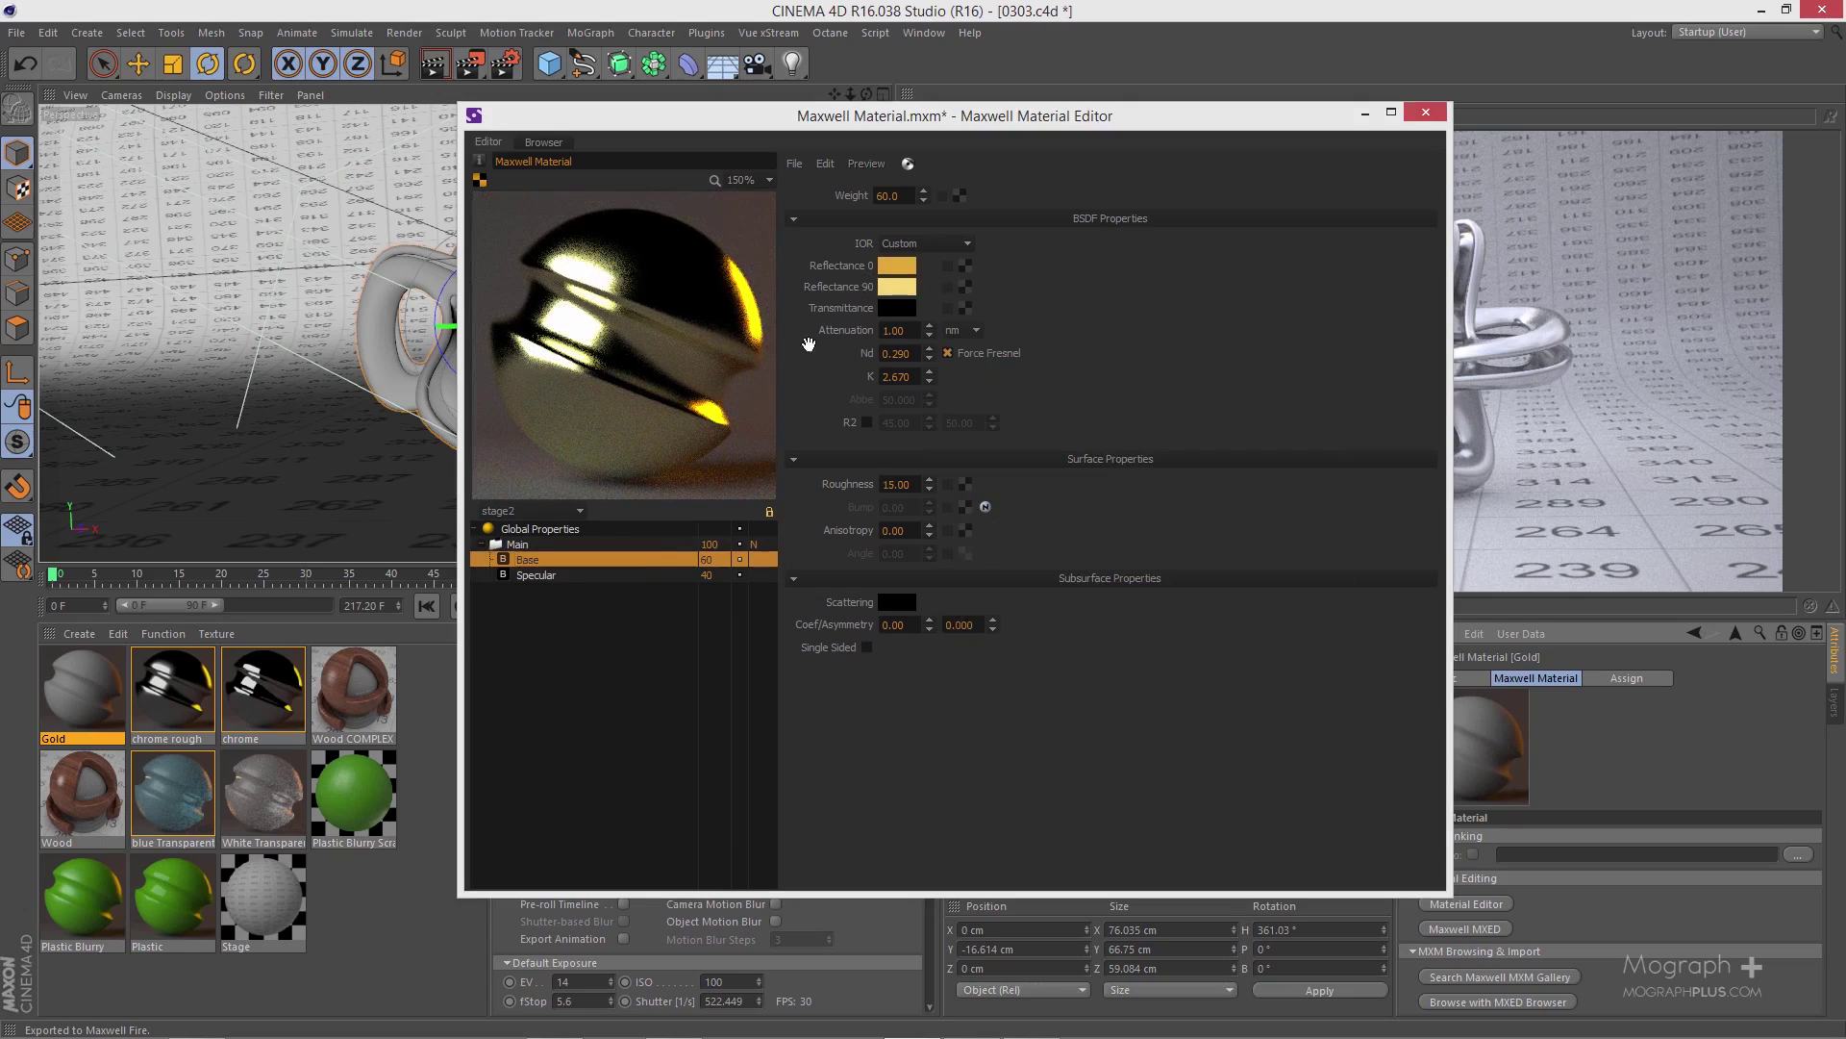
{"action": "left_click", "coordinate": [634, 574]}
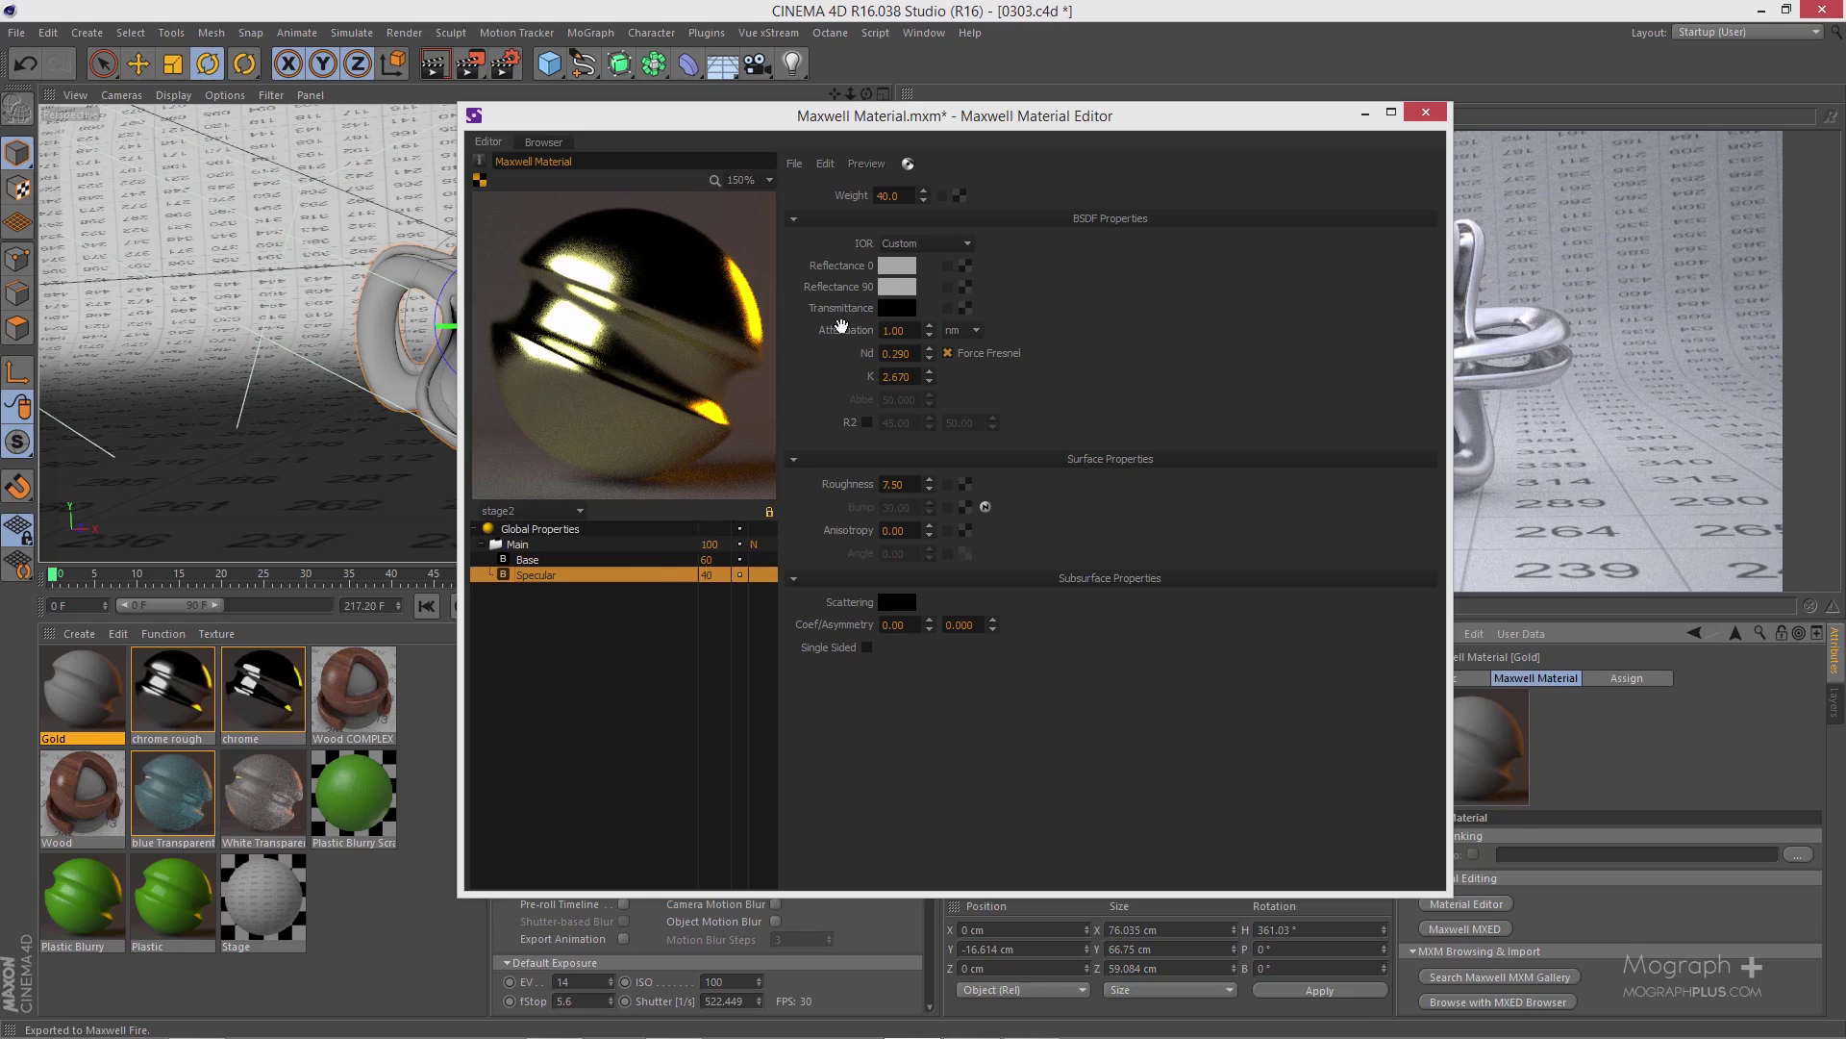
{"action": "left_click", "coordinate": [896, 269]}
{"action": "left_click", "coordinate": [1252, 356]}
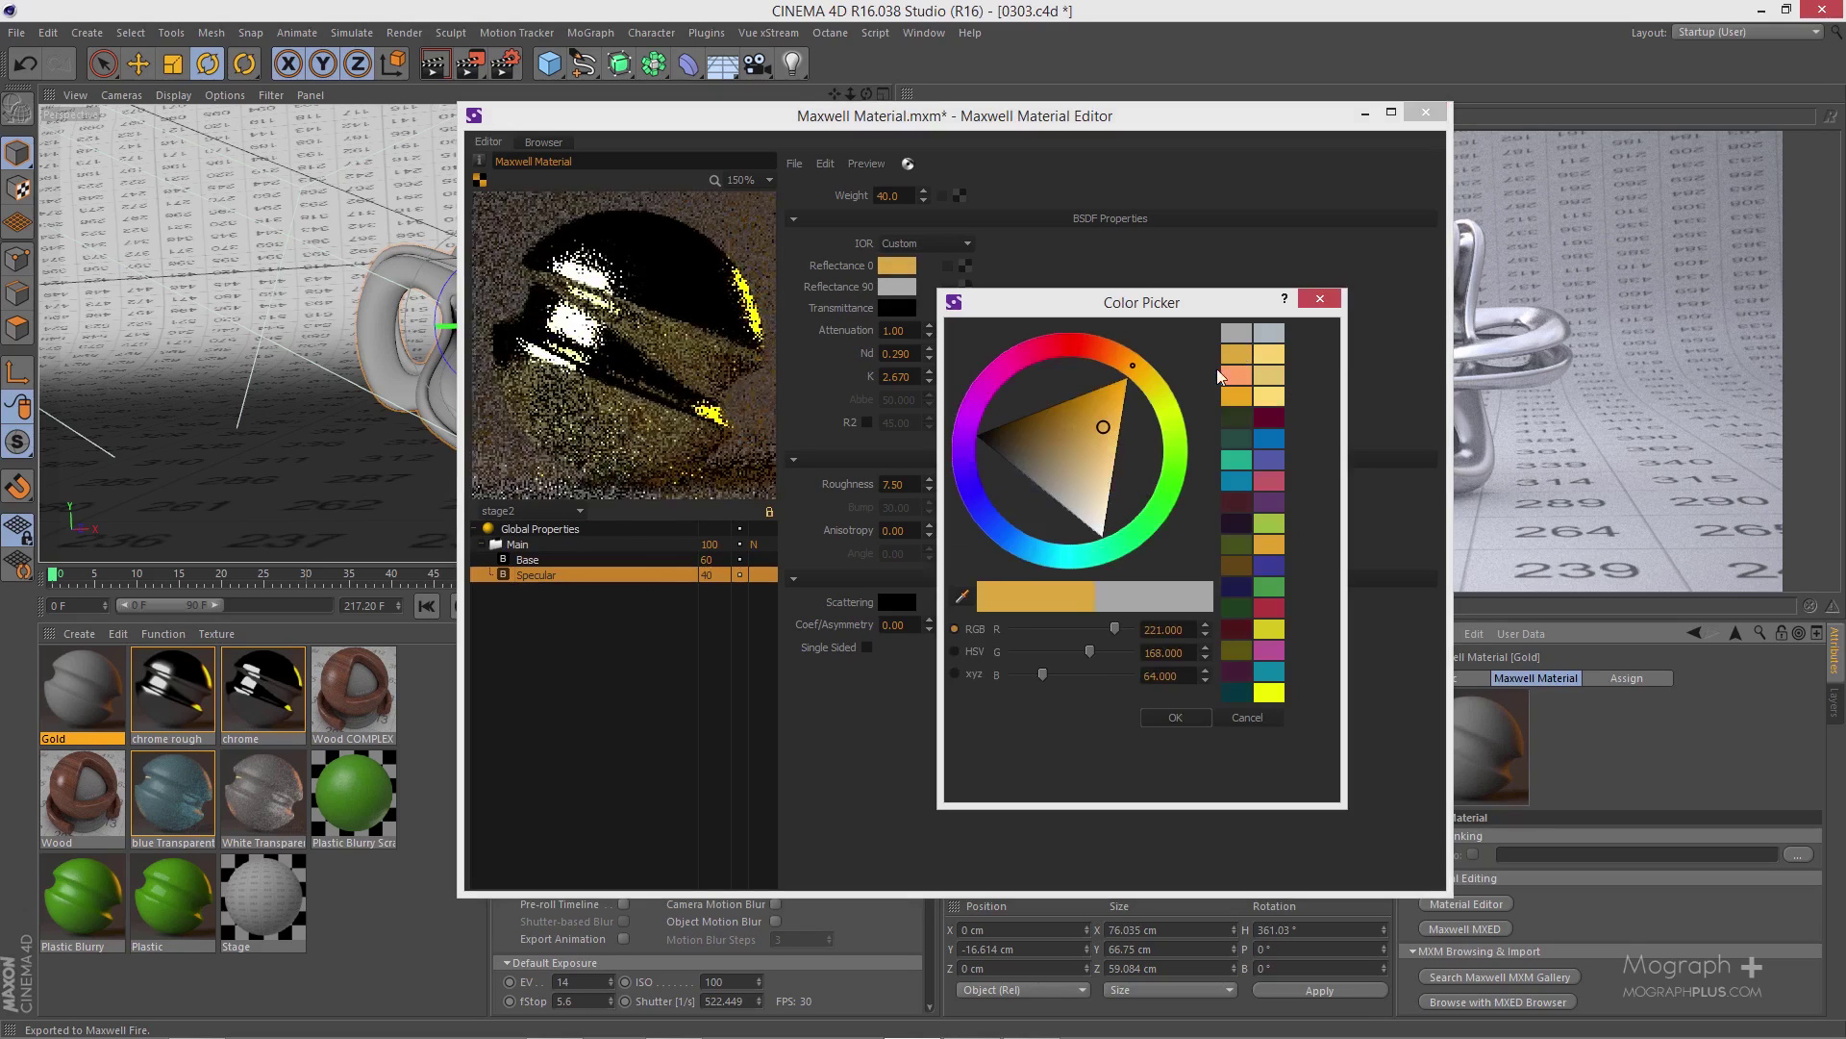
{"action": "left_click", "coordinate": [1106, 435]}
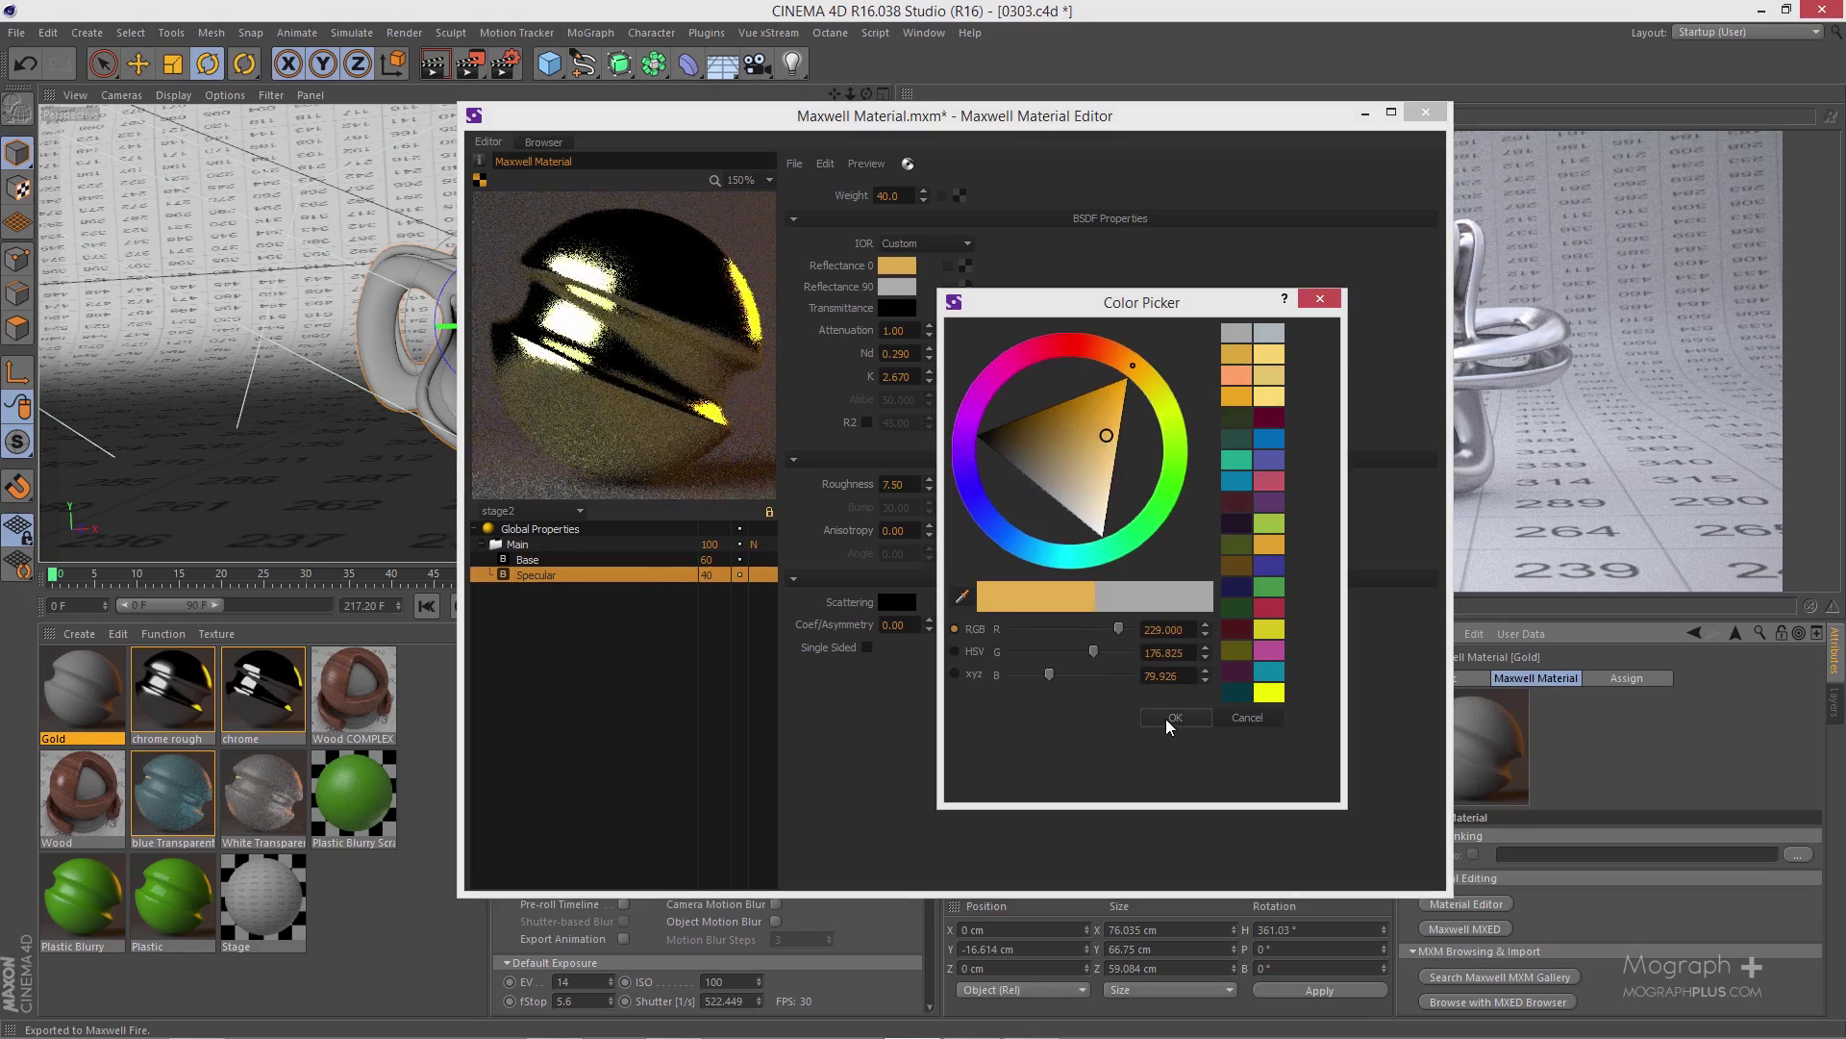
{"action": "left_click", "coordinate": [1113, 420]}
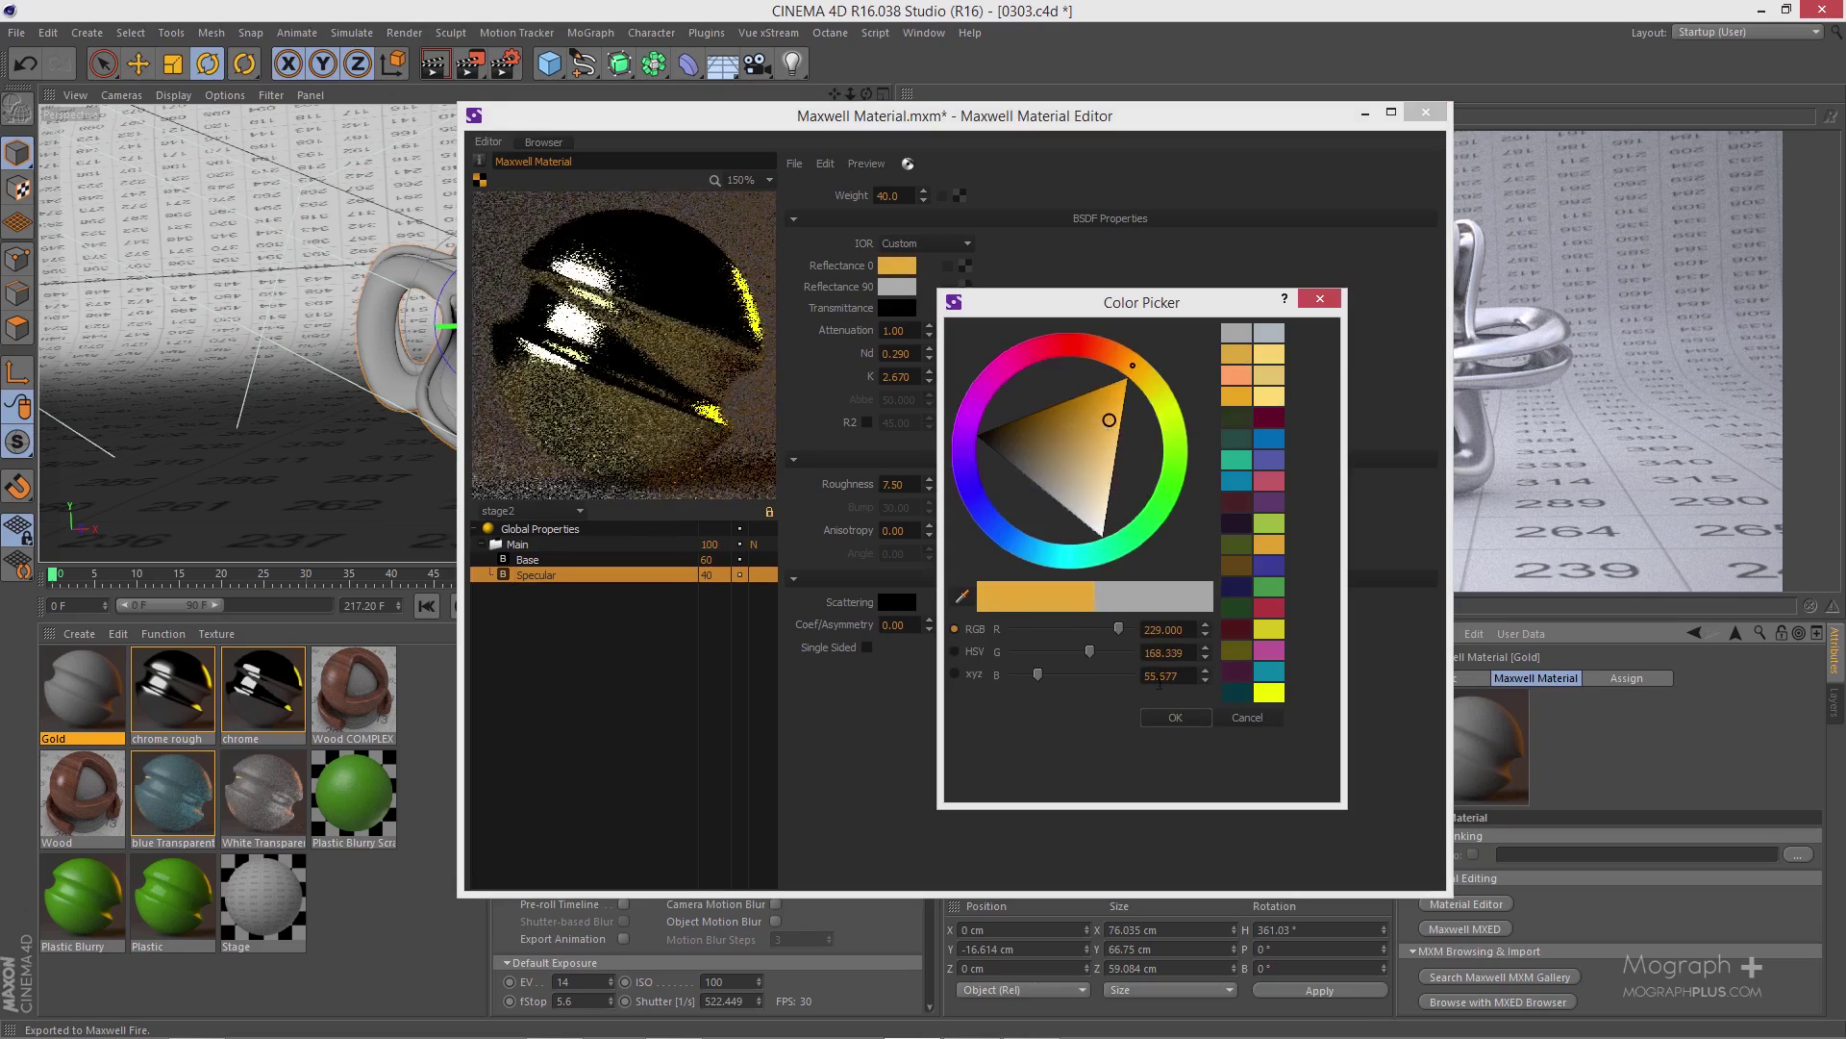
{"action": "left_click", "coordinate": [1166, 718]}
- Give the Specular layer's Reflectance 90 a pale yellow-gold colour based on the saved light yellow swatch
{"action": "left_click", "coordinate": [904, 290]}
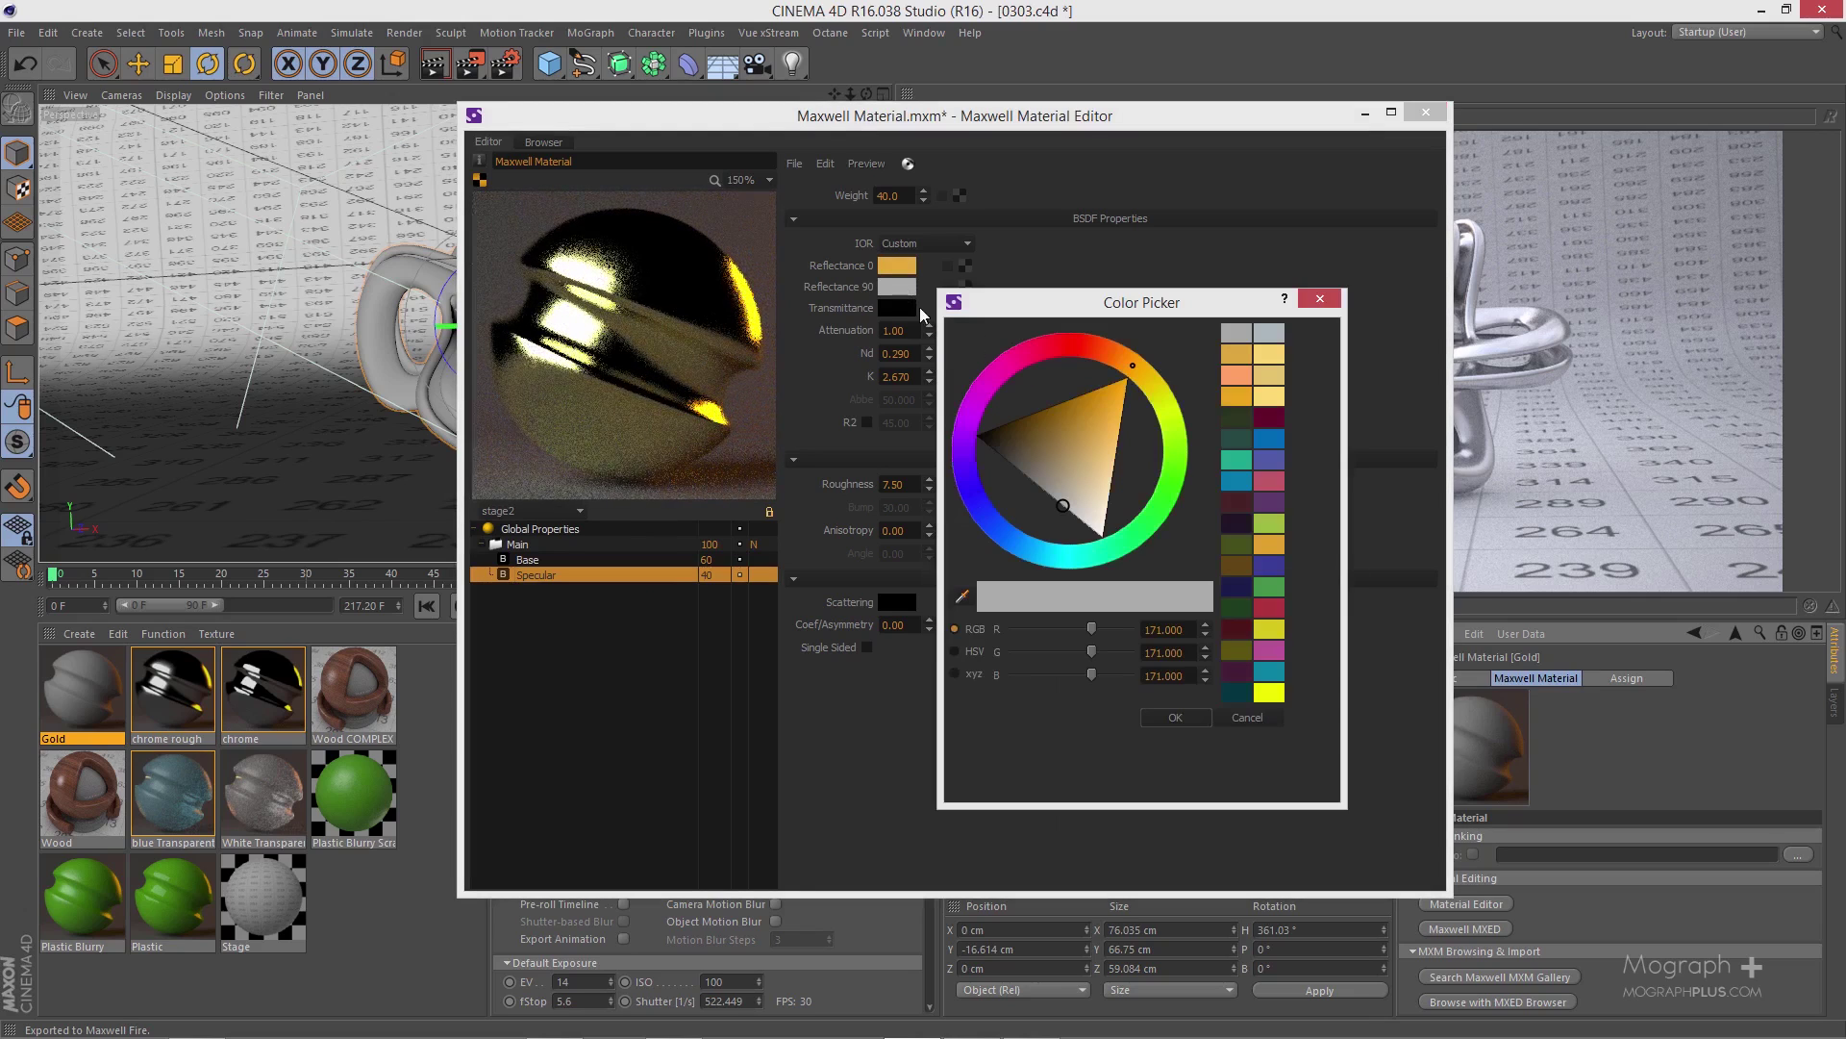
{"action": "left_click", "coordinate": [1269, 397]}
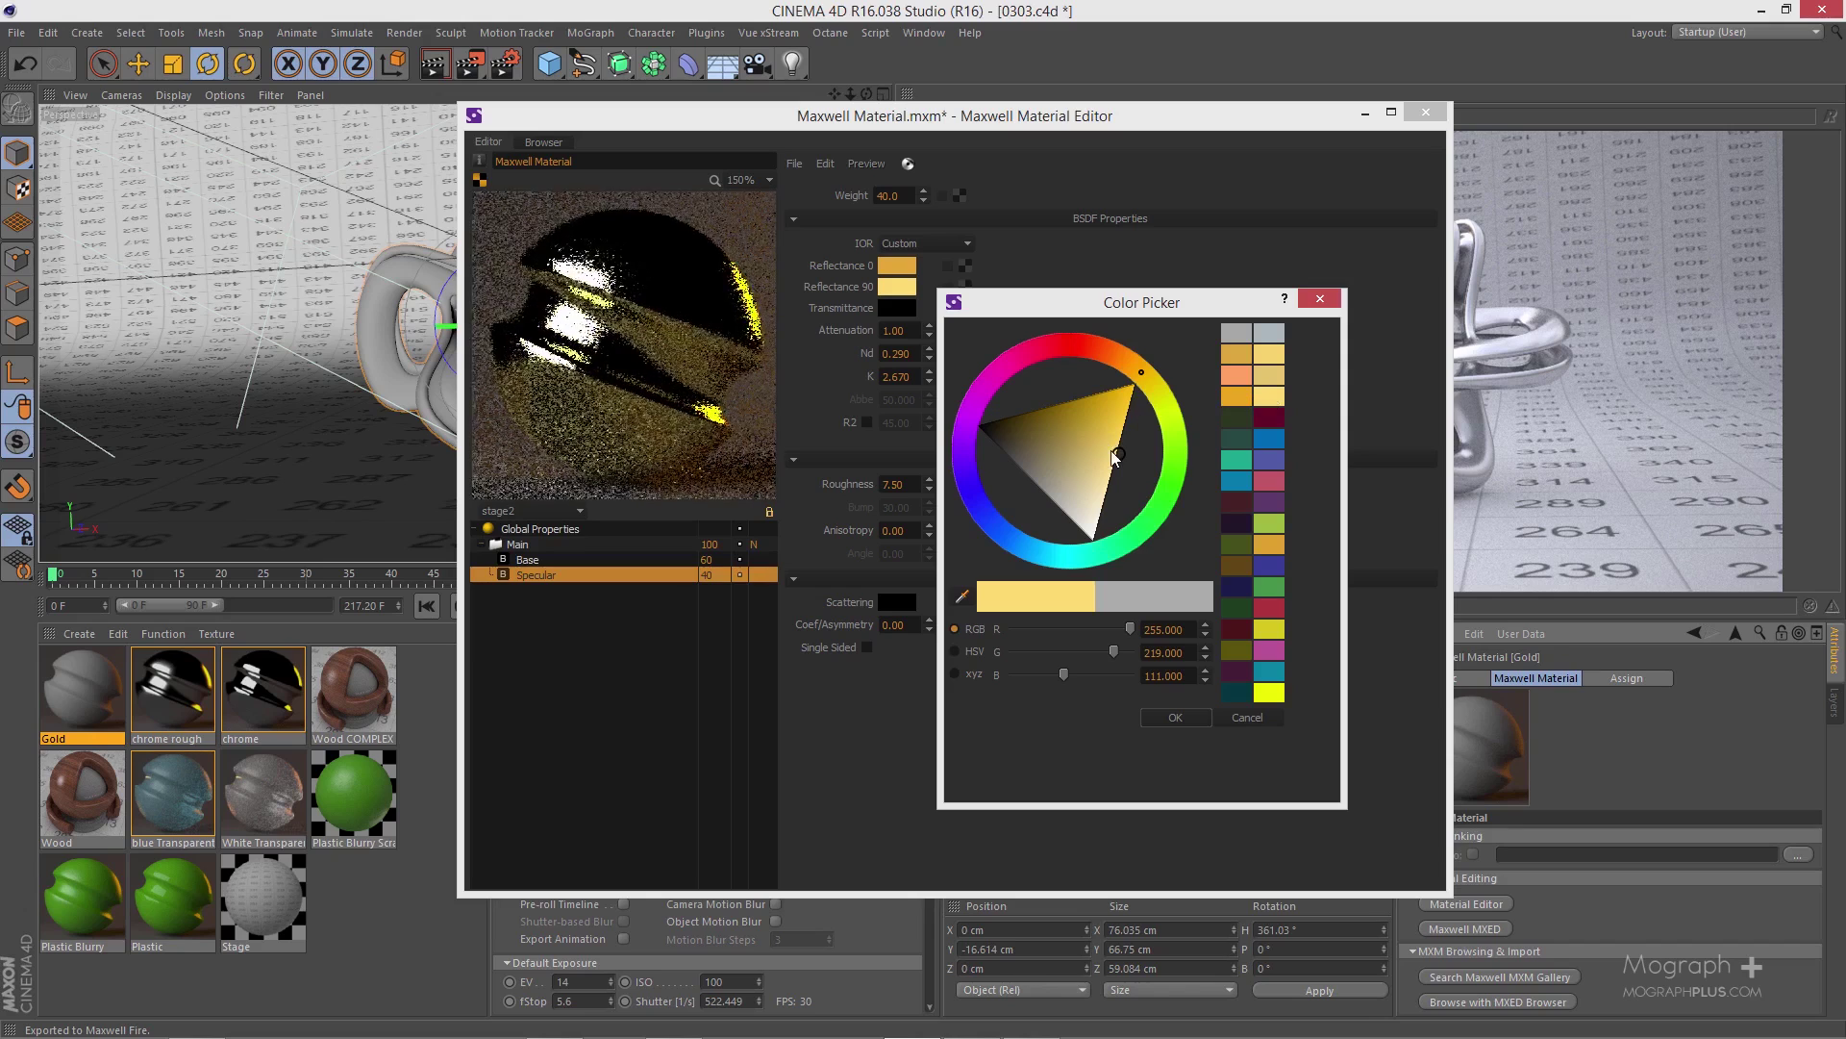
{"action": "left_click", "coordinate": [1179, 714]}
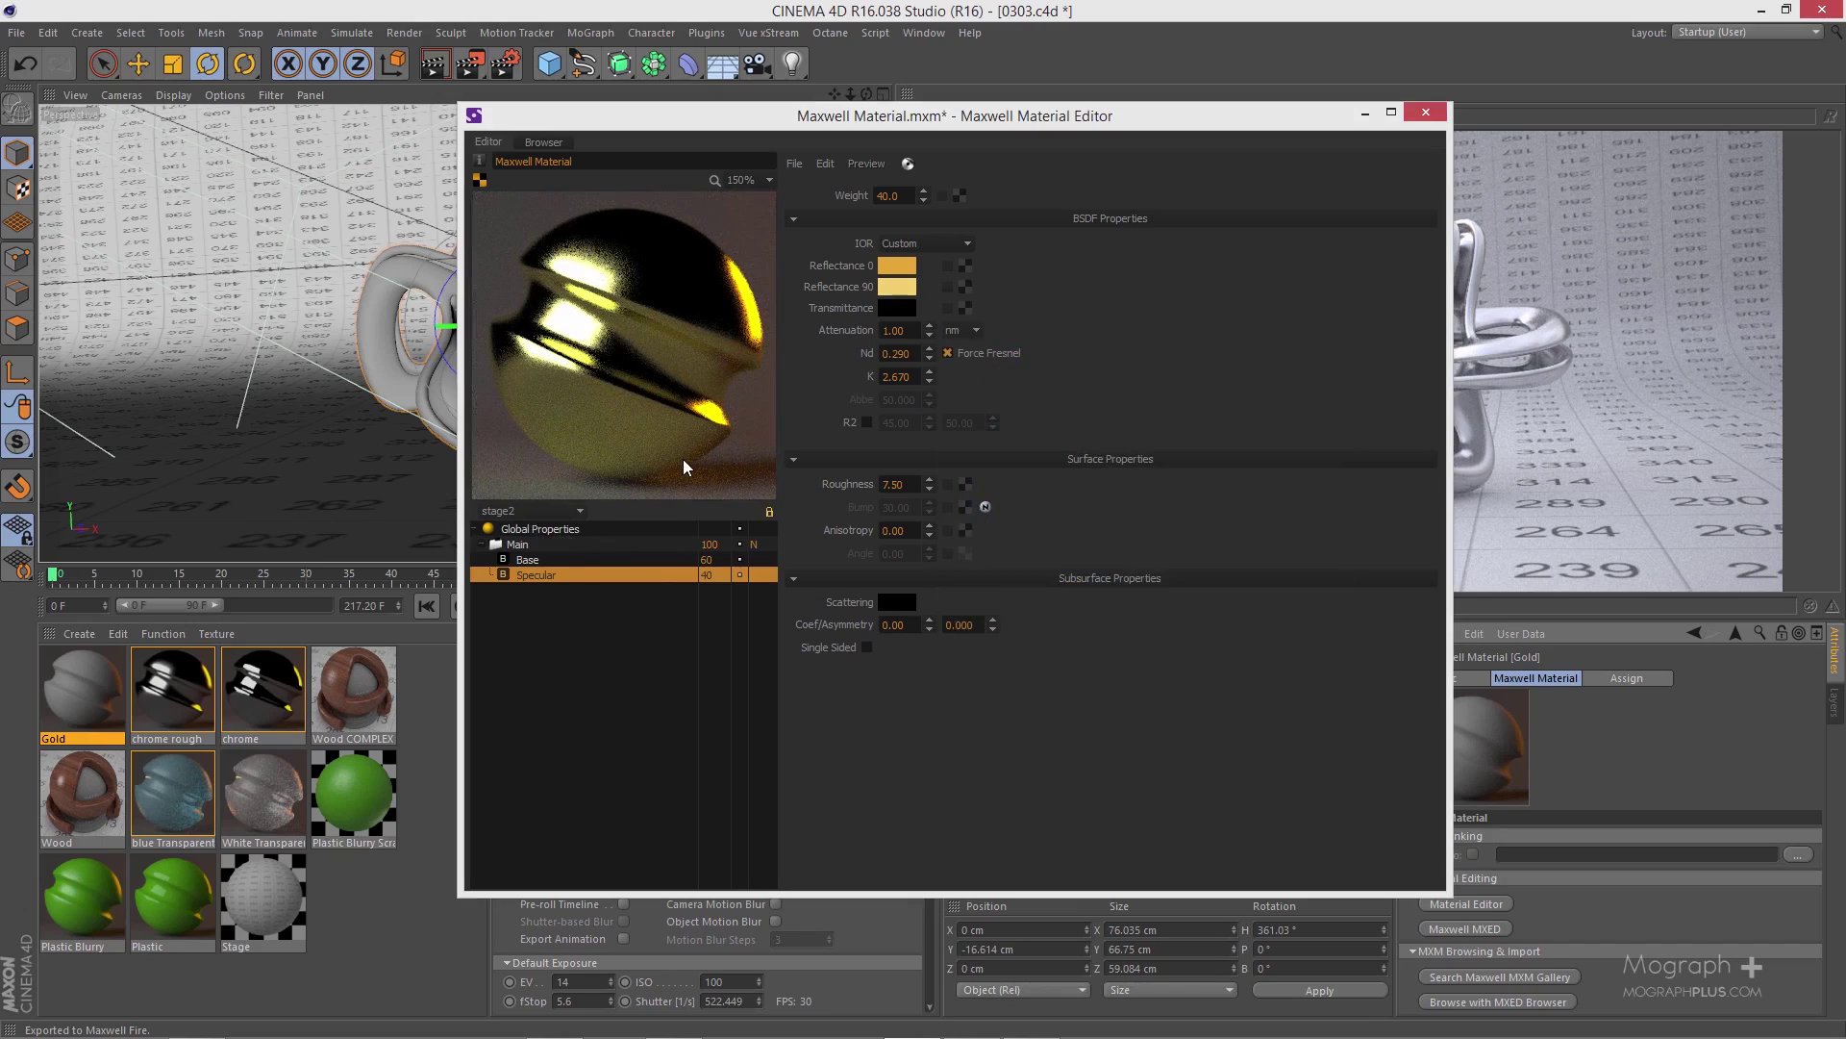
- Check the IOR options of the Base layer, then close the material editor and save the gold material's changes
{"action": "left_click", "coordinate": [558, 558]}
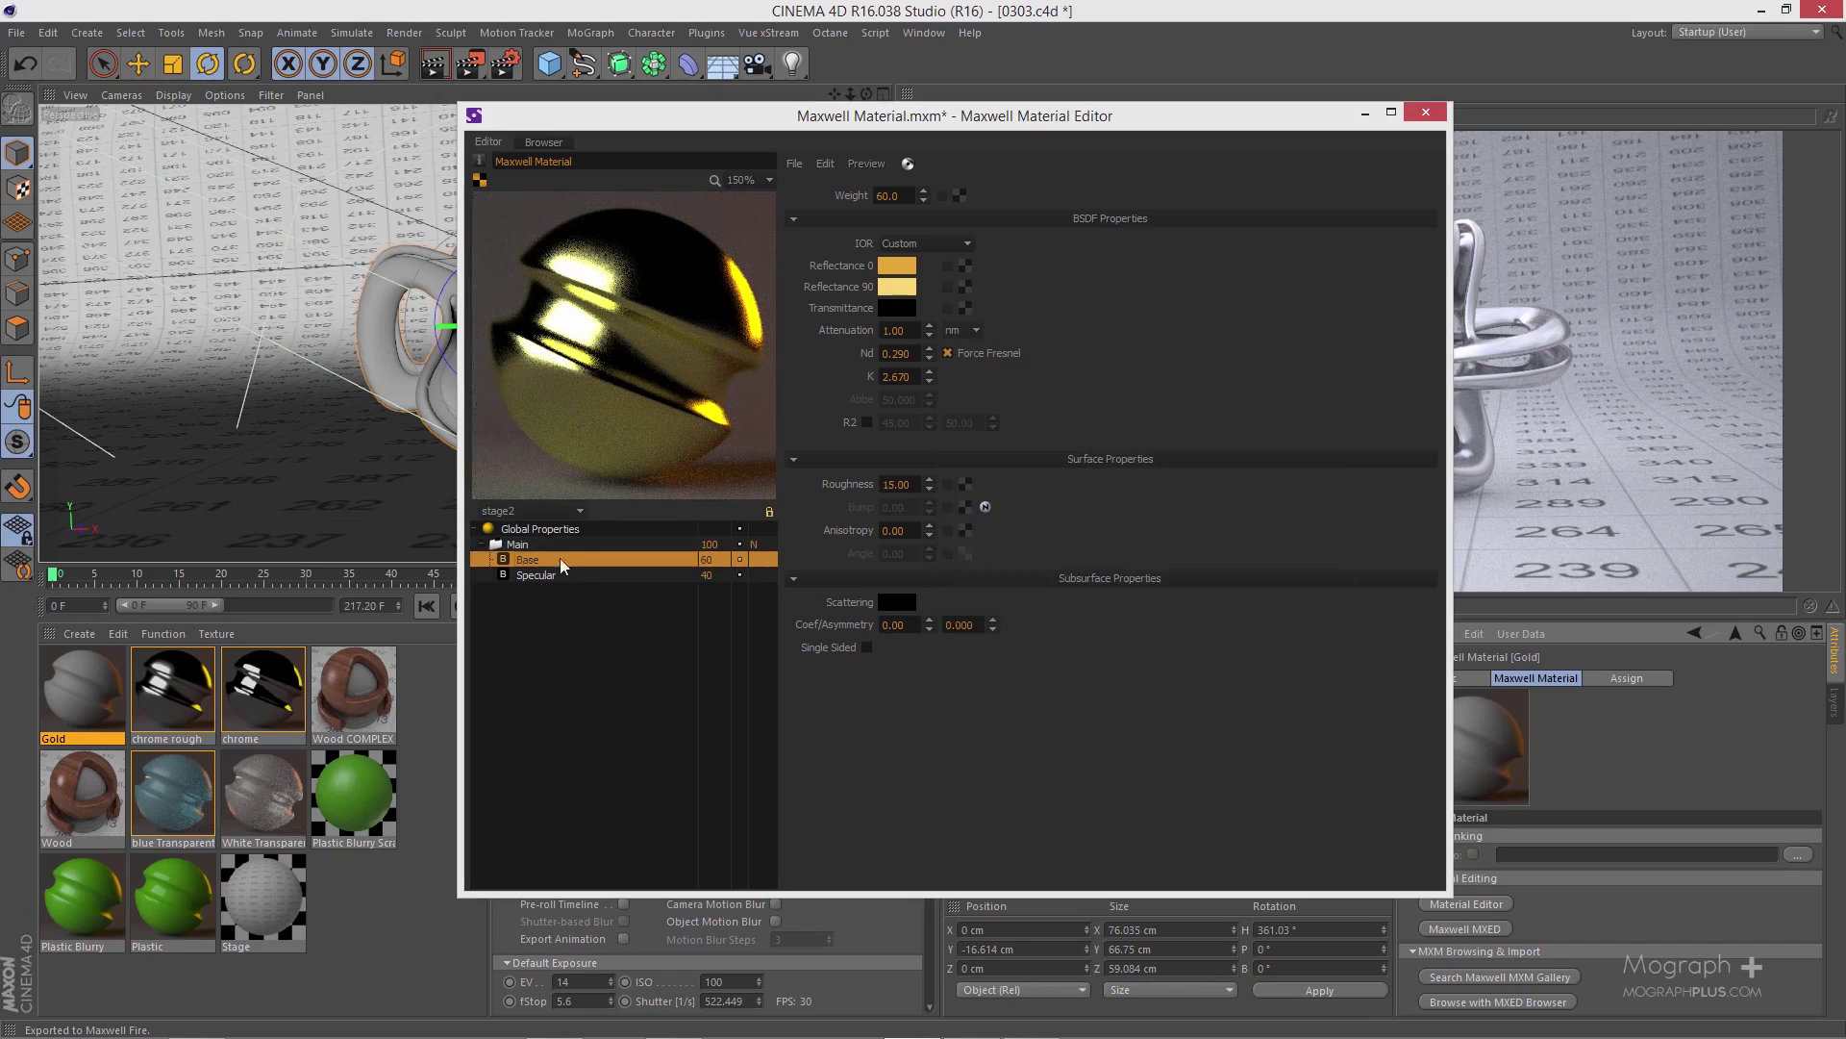
{"action": "left_click", "coordinate": [906, 244]}
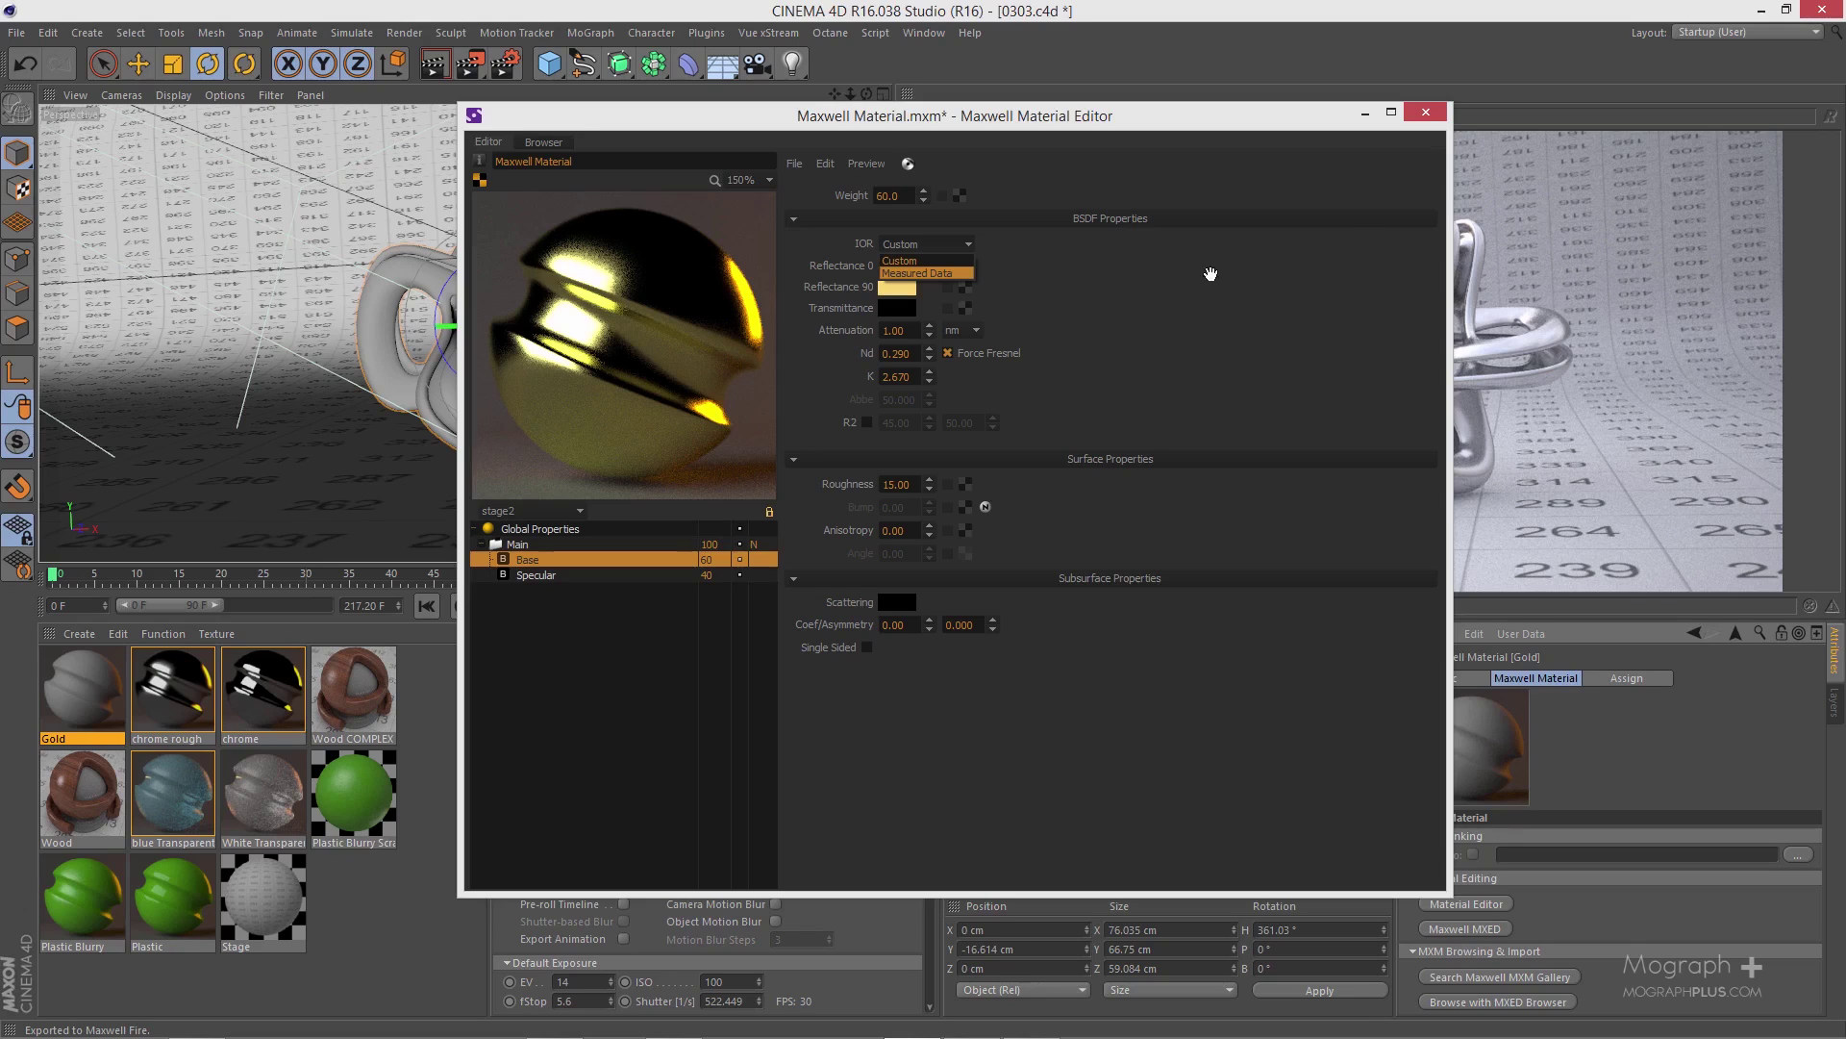
{"action": "left_click", "coordinate": [1424, 218]}
{"action": "left_click", "coordinate": [1441, 121]}
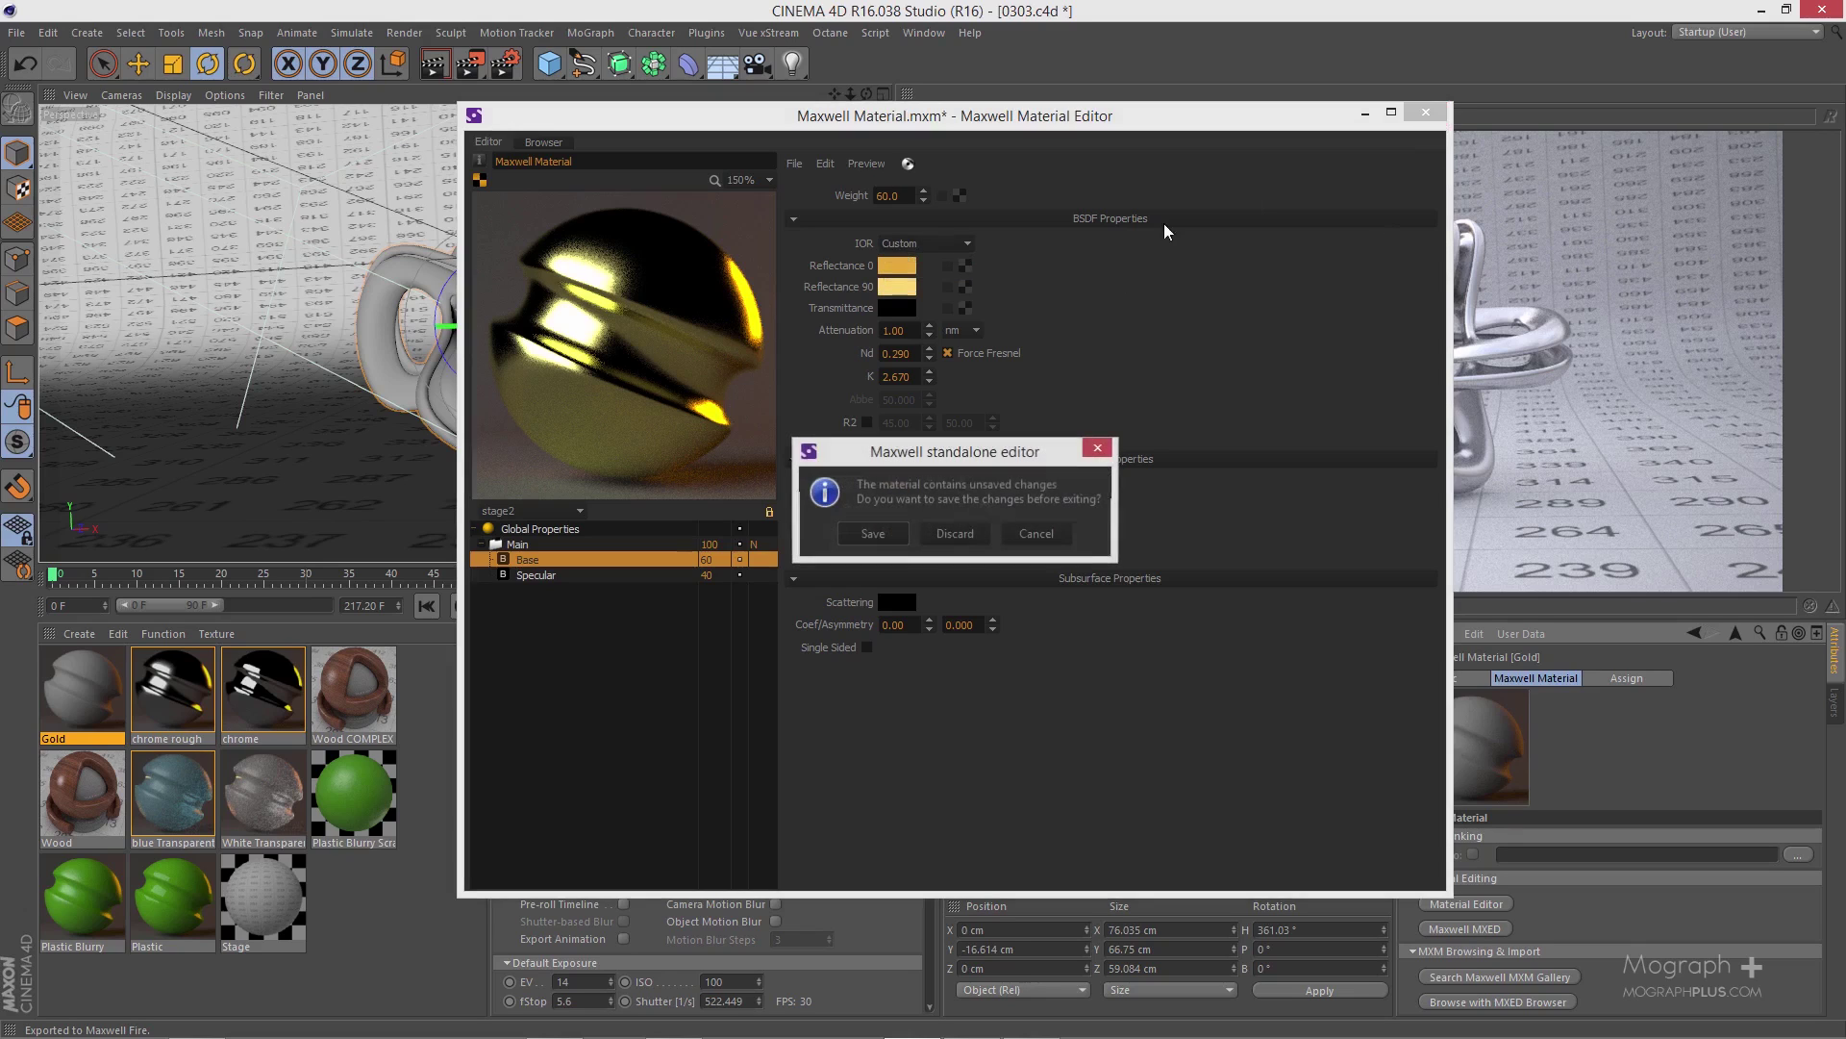
{"action": "left_click", "coordinate": [867, 532]}
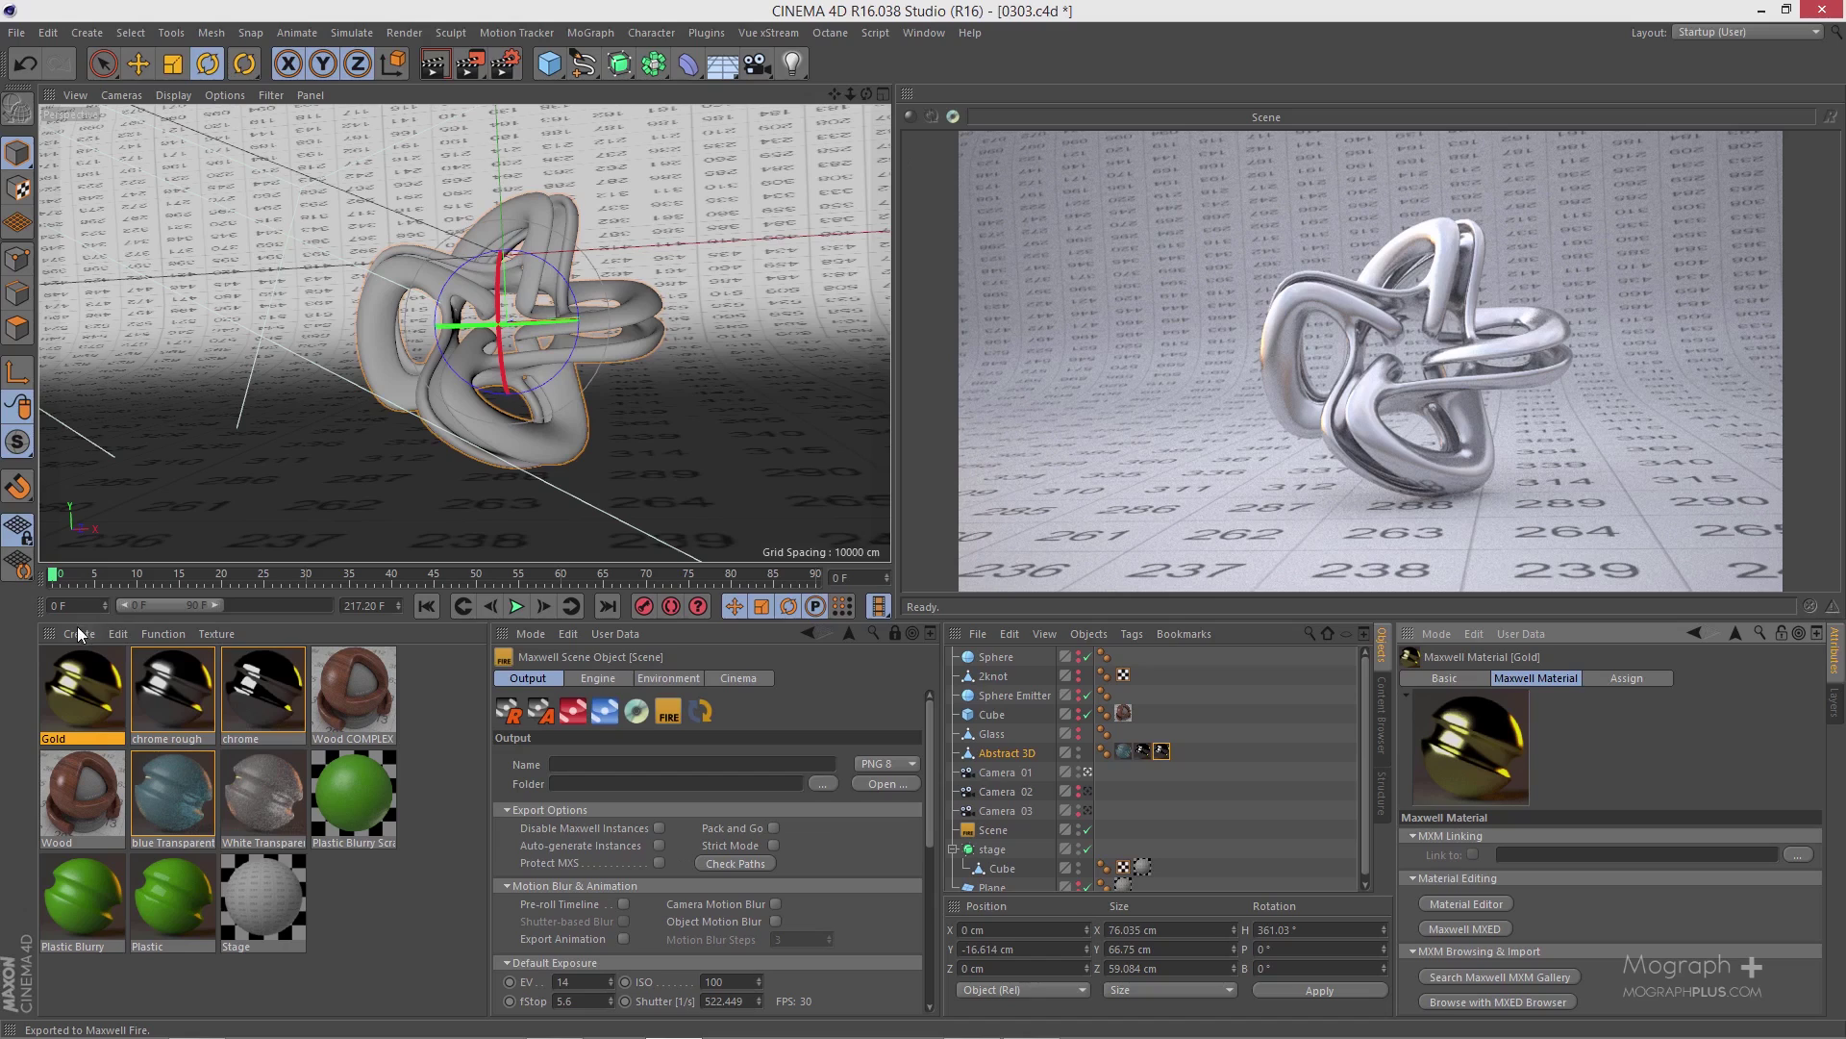
- Duplicate the chrome material and open the copy in the Maxwell Material Editor
{"action": "left_click", "coordinate": [255, 703]}
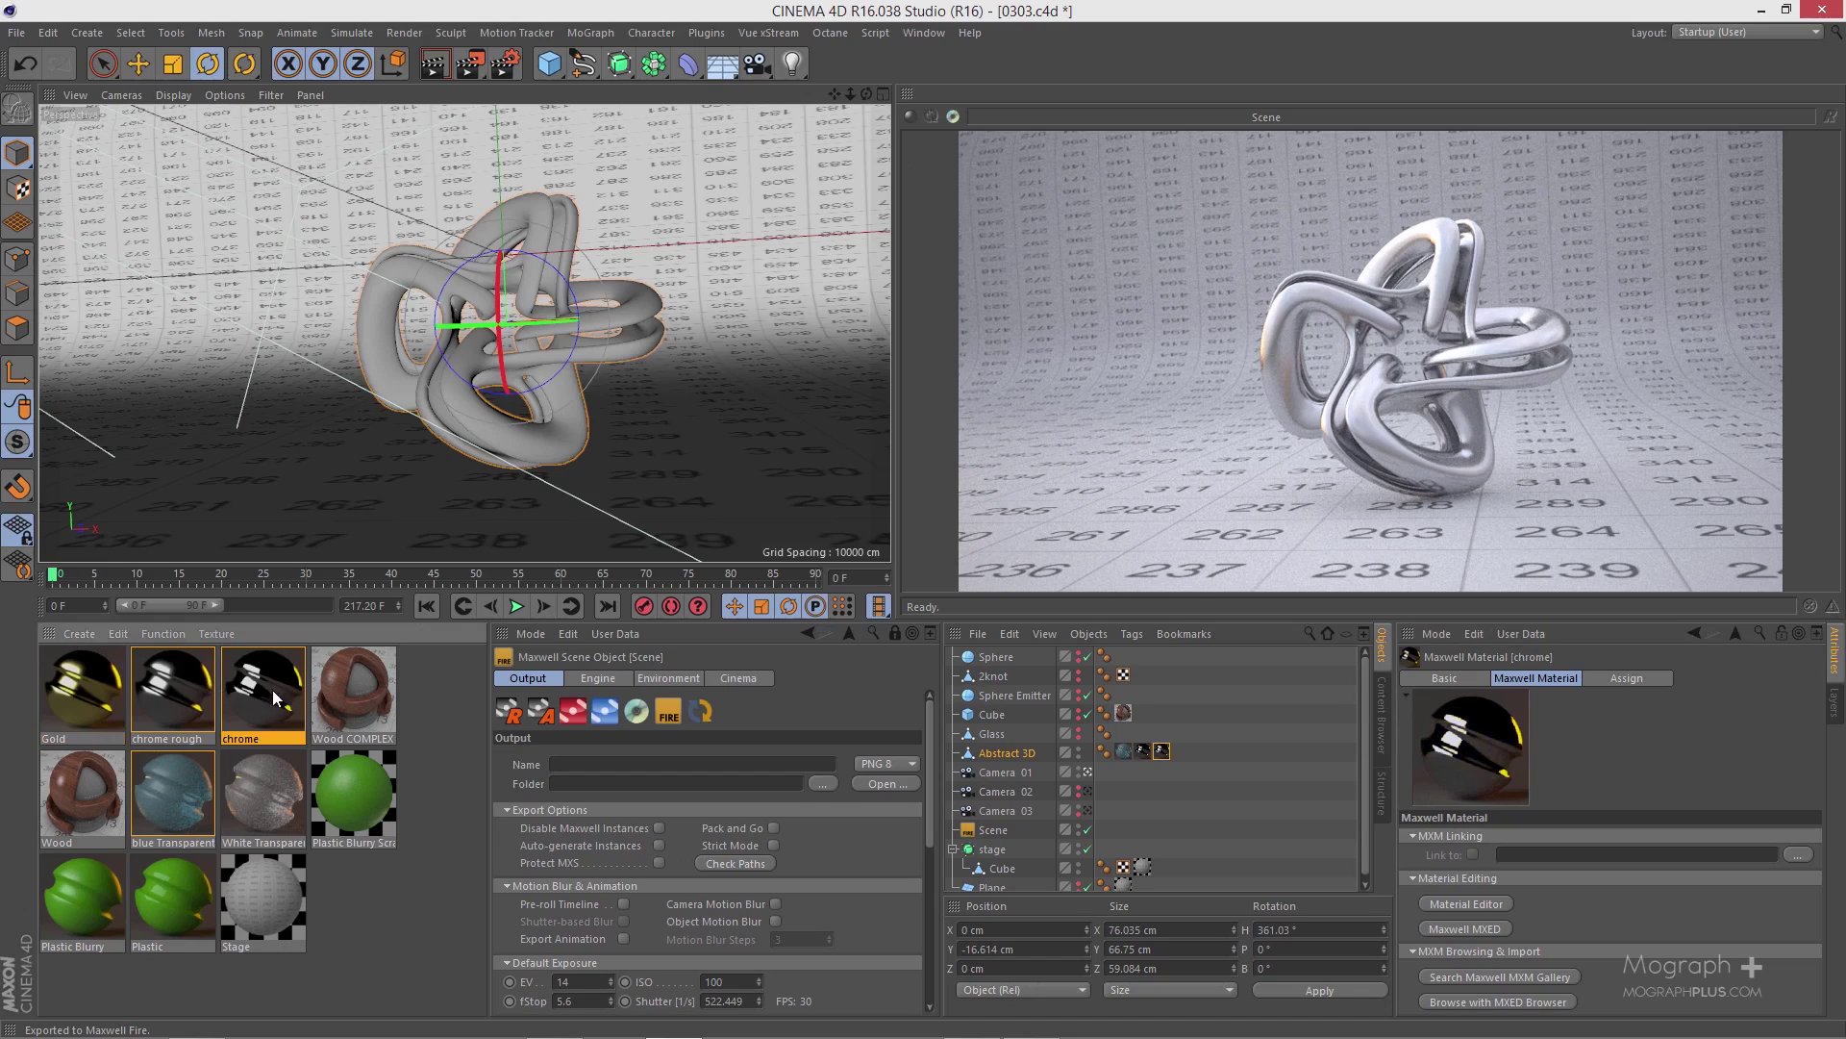
{"action": "left_click_drag", "start_coordinate": [258, 692], "coordinate": [60, 697], "text": "ctrl"}
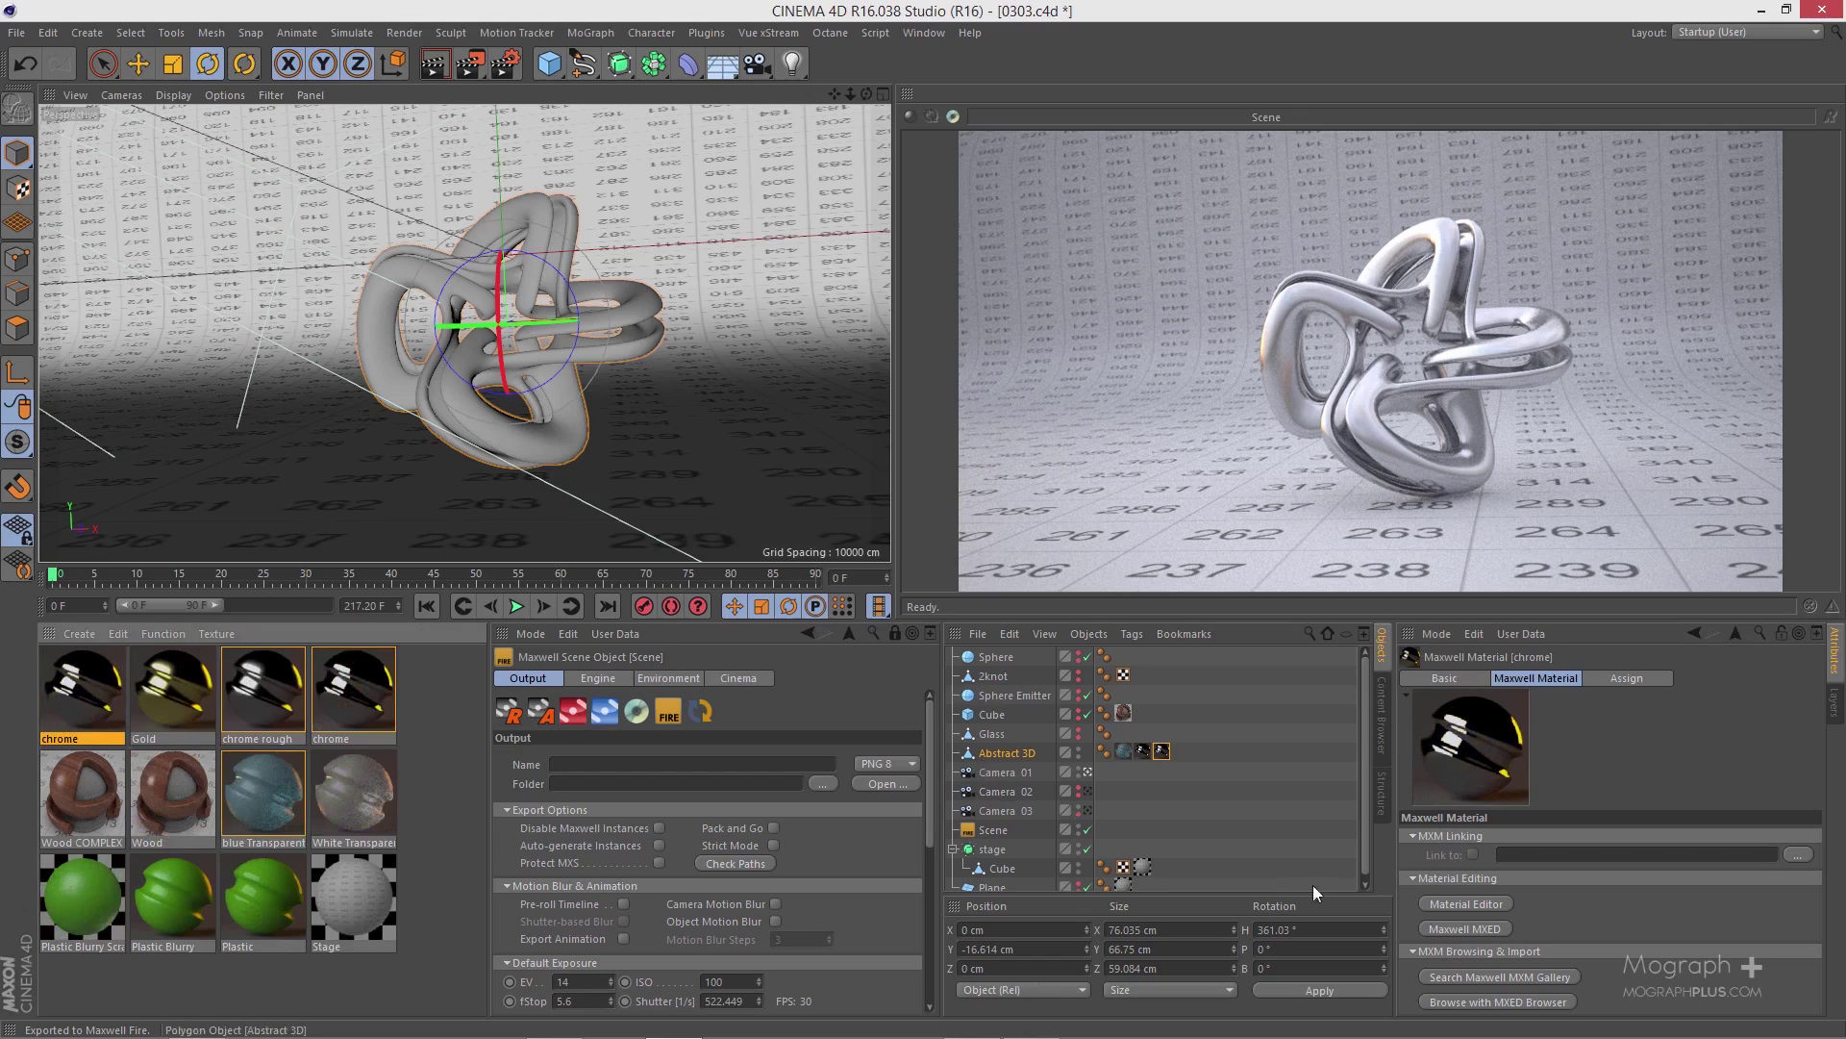
{"action": "left_click", "coordinate": [1466, 929]}
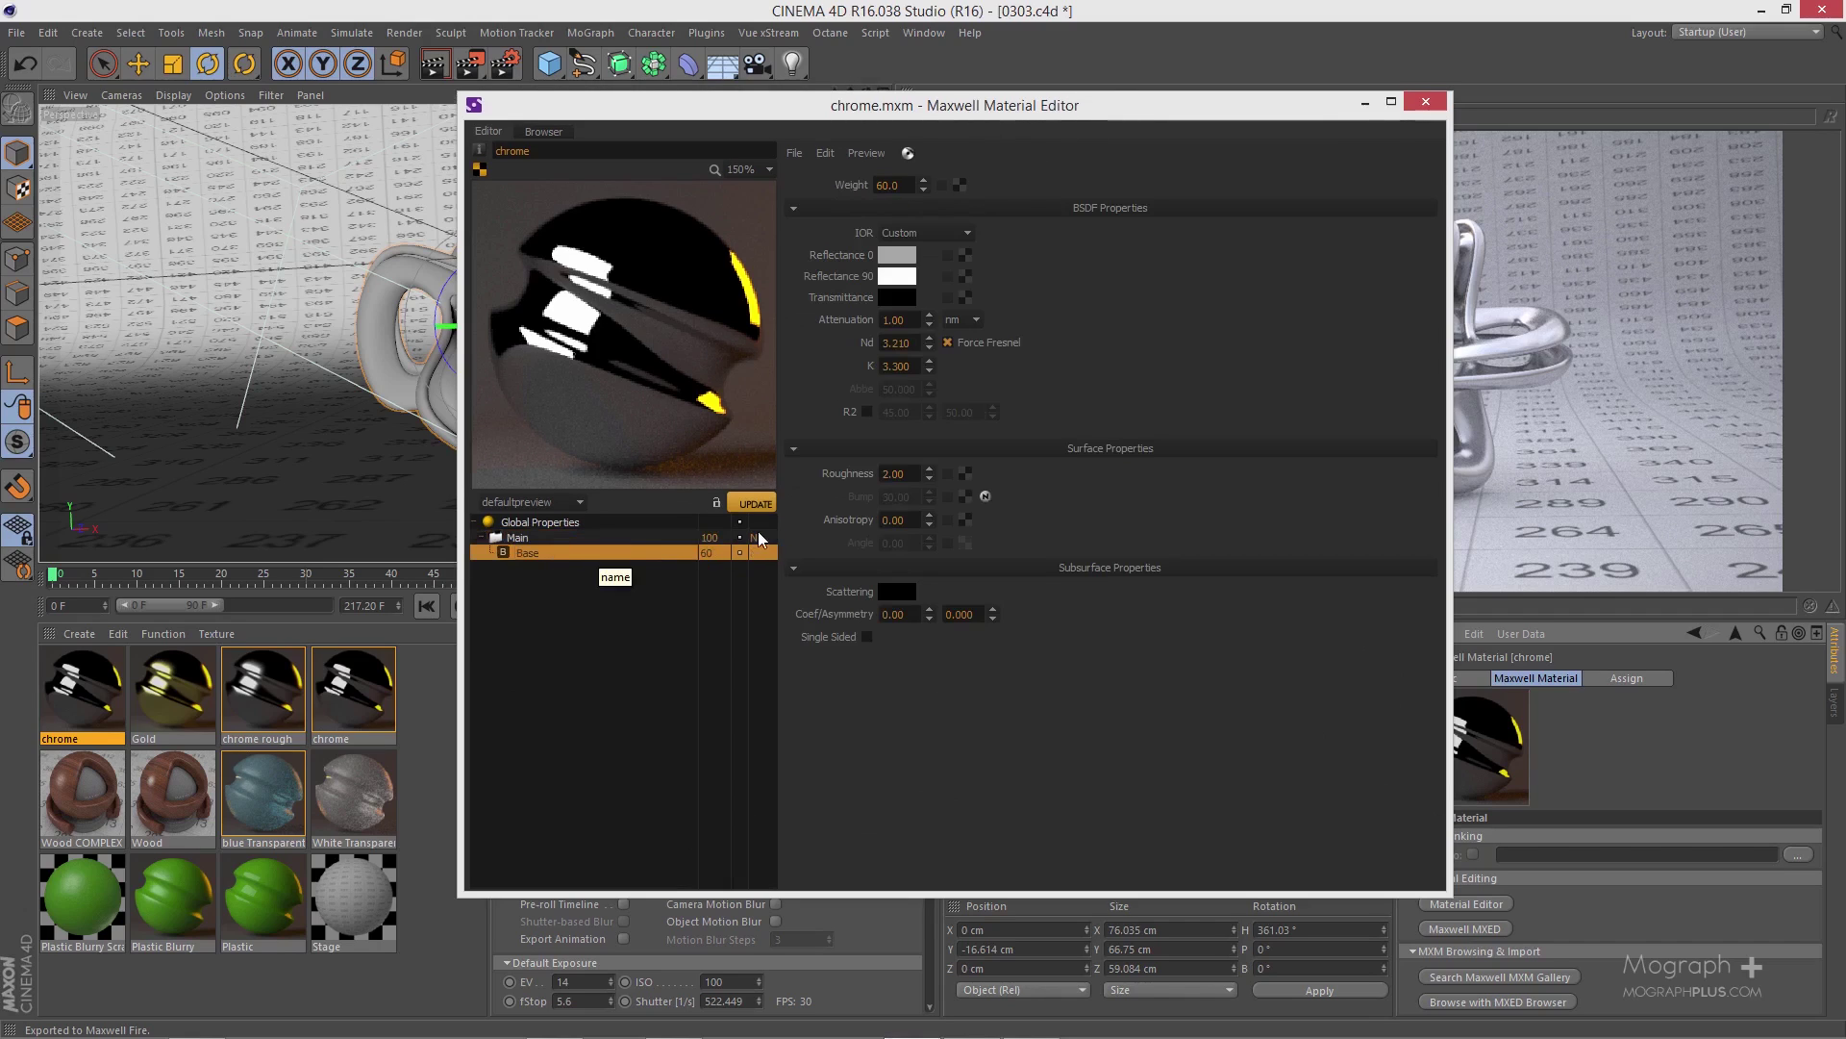
- Set the roughness of the copied chrome's Base layer to 25
{"action": "double_click", "coordinate": [894, 473]}
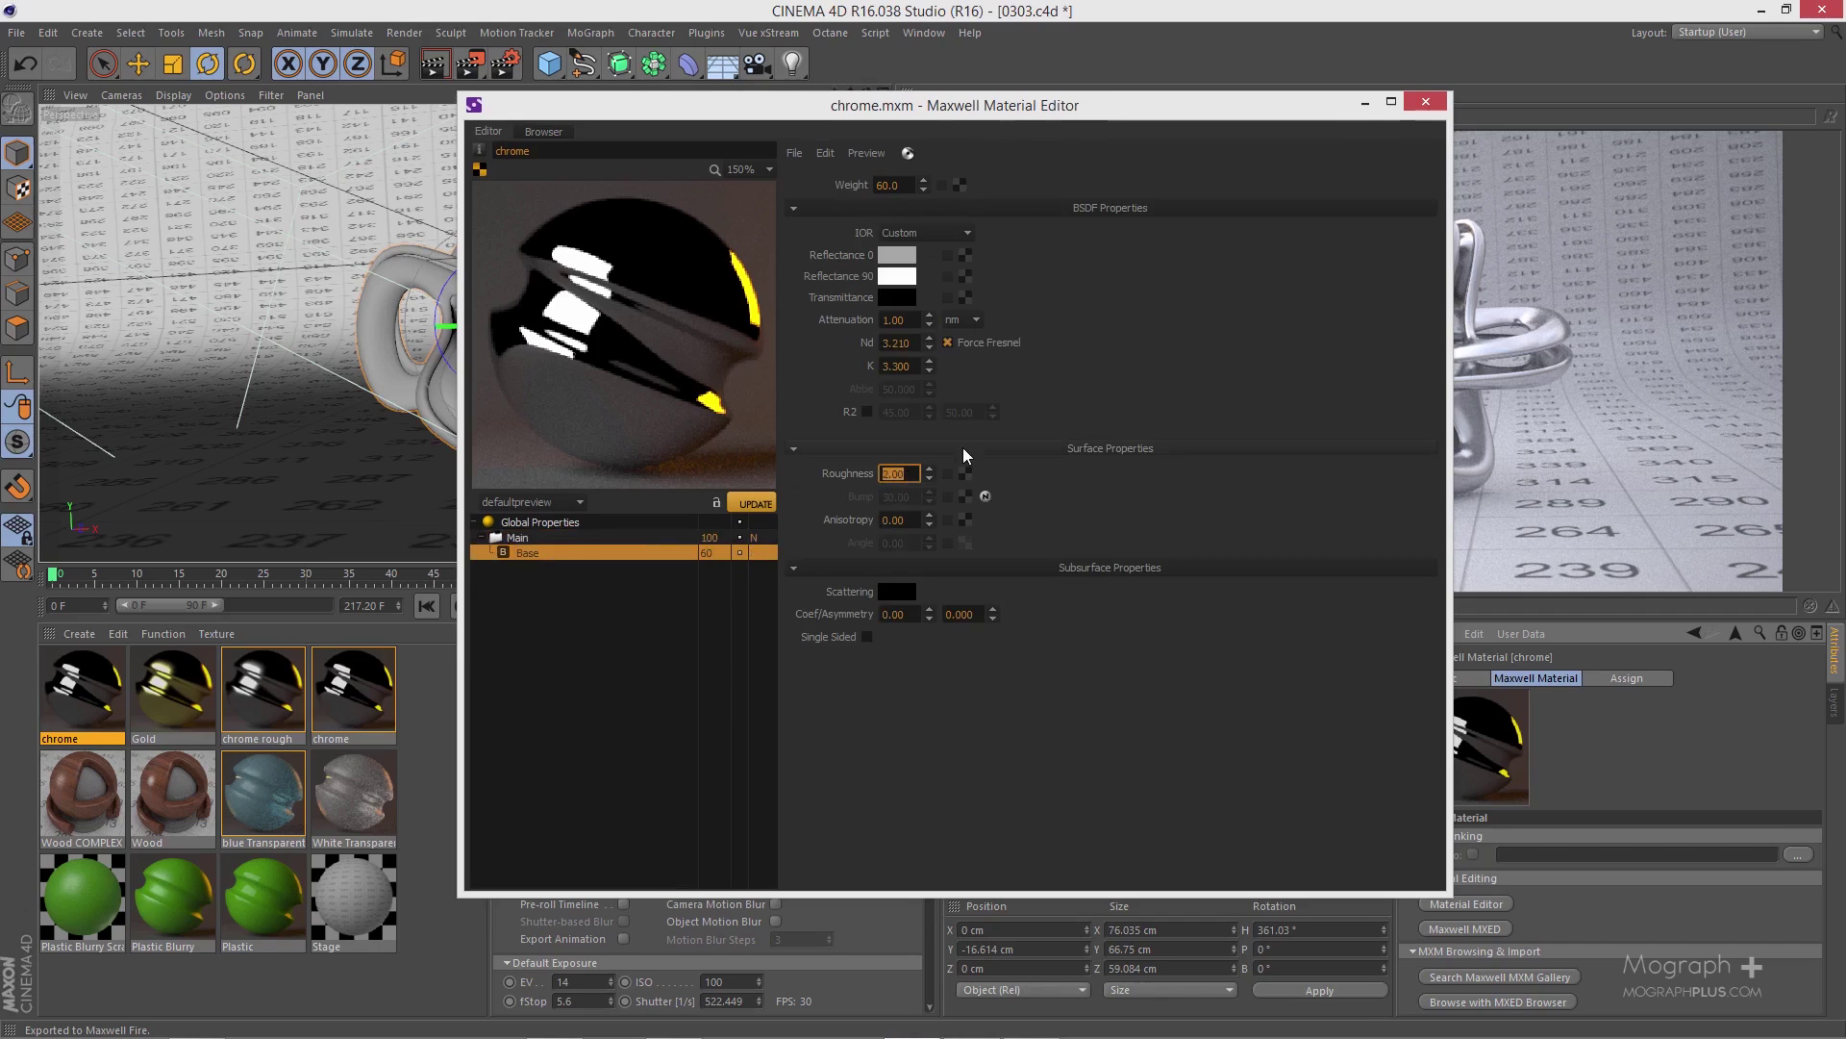
{"action": "type", "text": "25"}
{"action": "key", "text": "Return"}
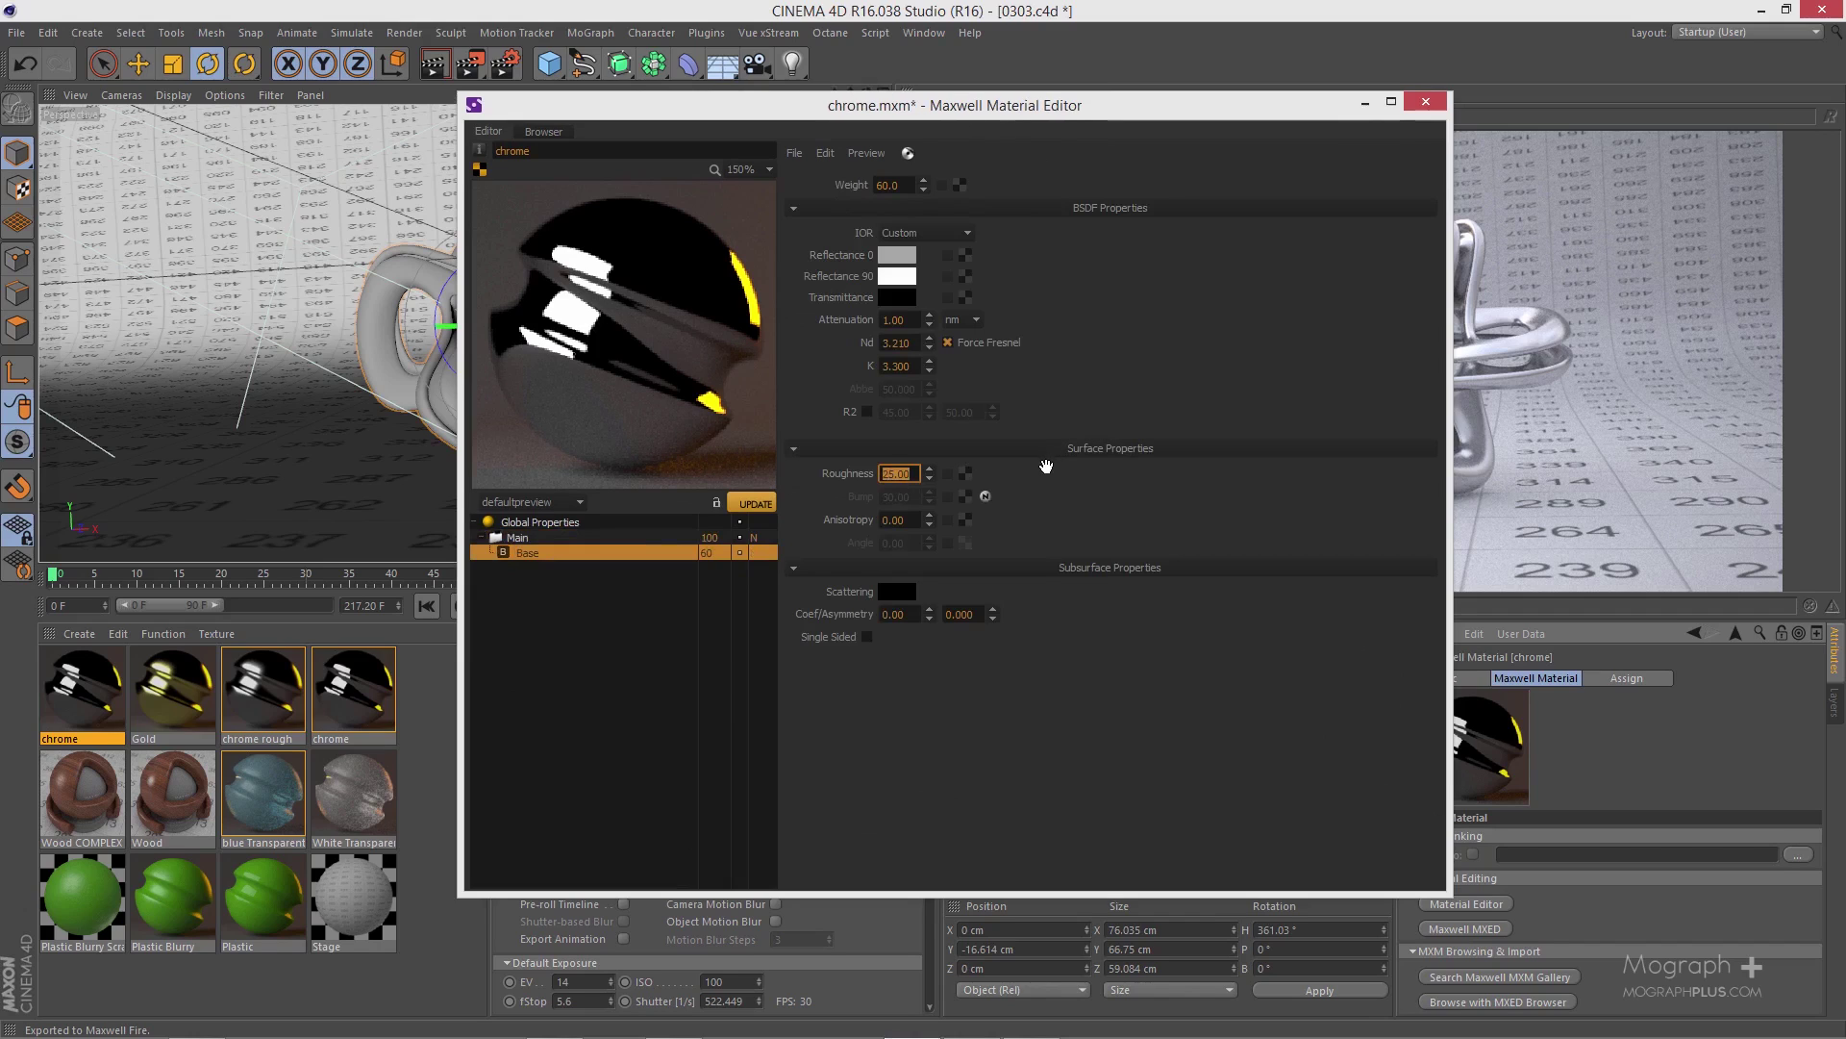
- Preview the copied chrome material in the stage2 scene and update the preview
{"action": "left_click", "coordinate": [767, 505]}
{"action": "left_click", "coordinate": [531, 502]}
{"action": "scroll", "coordinate": [518, 587], "scroll_direction": "down", "scroll_amount": 3}
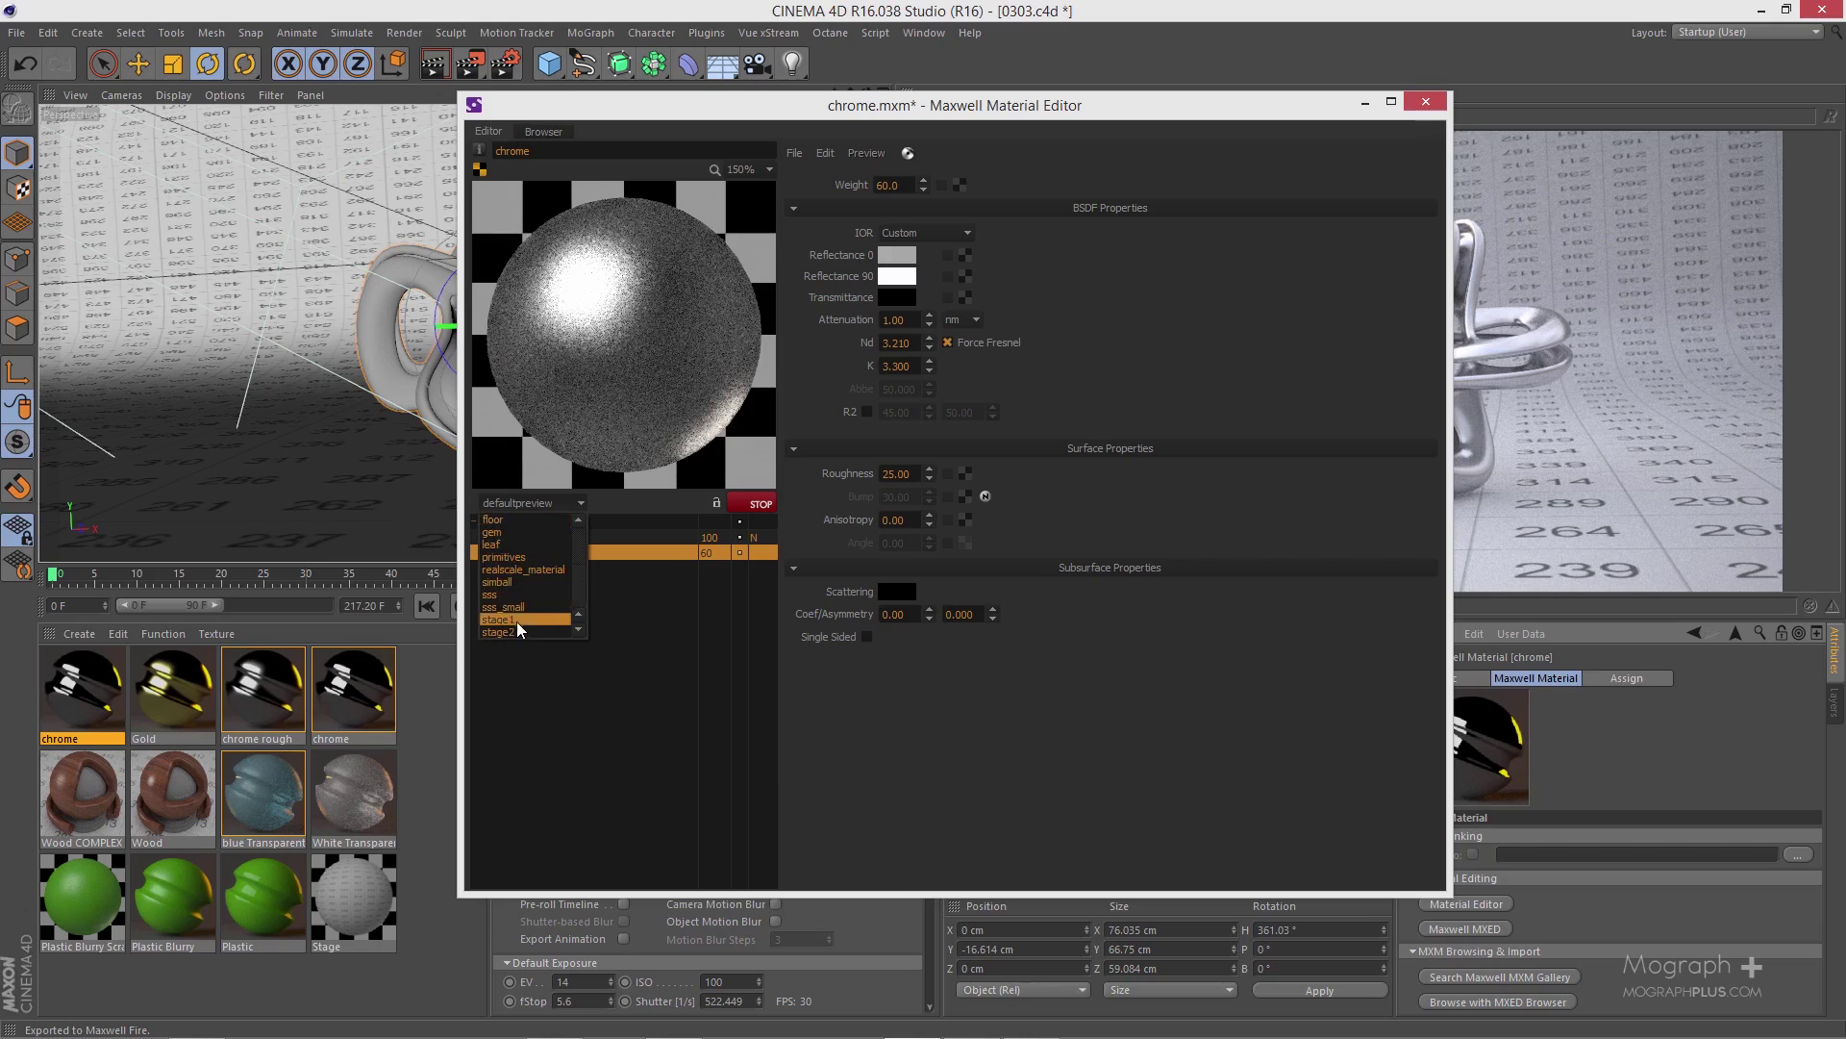
{"action": "left_click", "coordinate": [516, 626]}
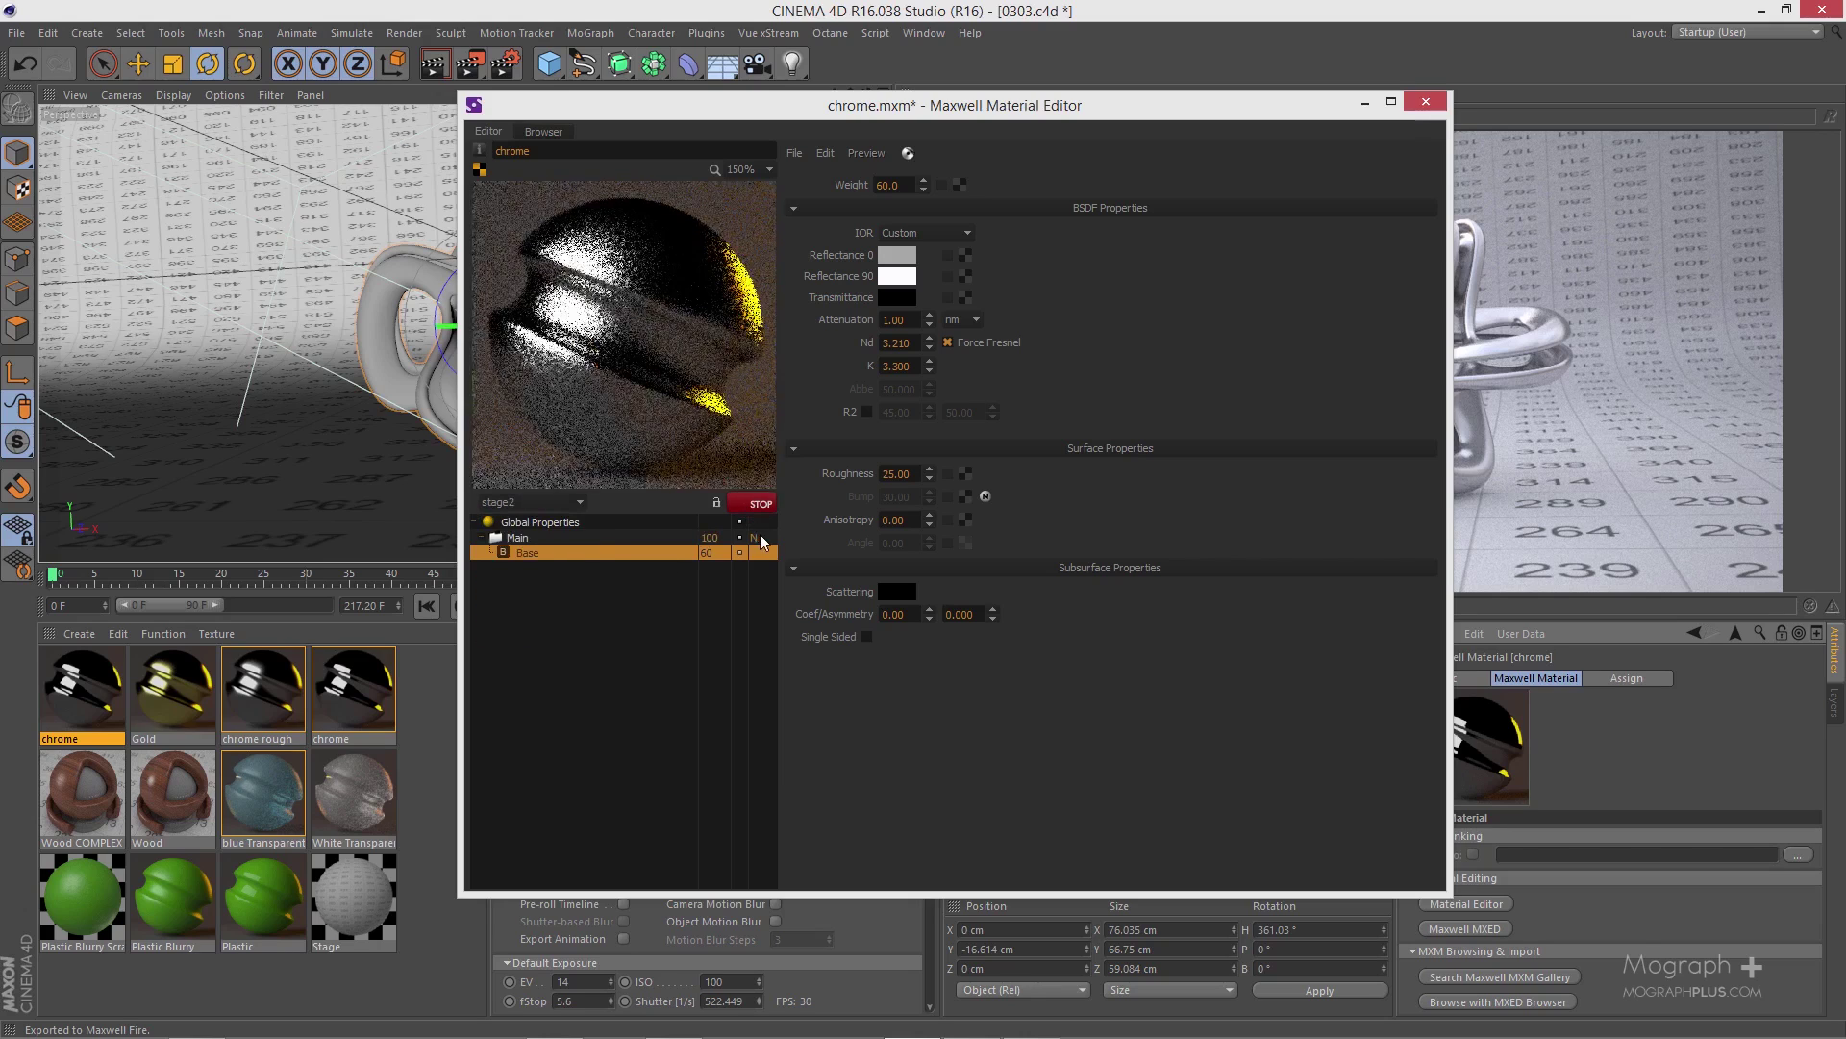
{"action": "left_click", "coordinate": [759, 503]}
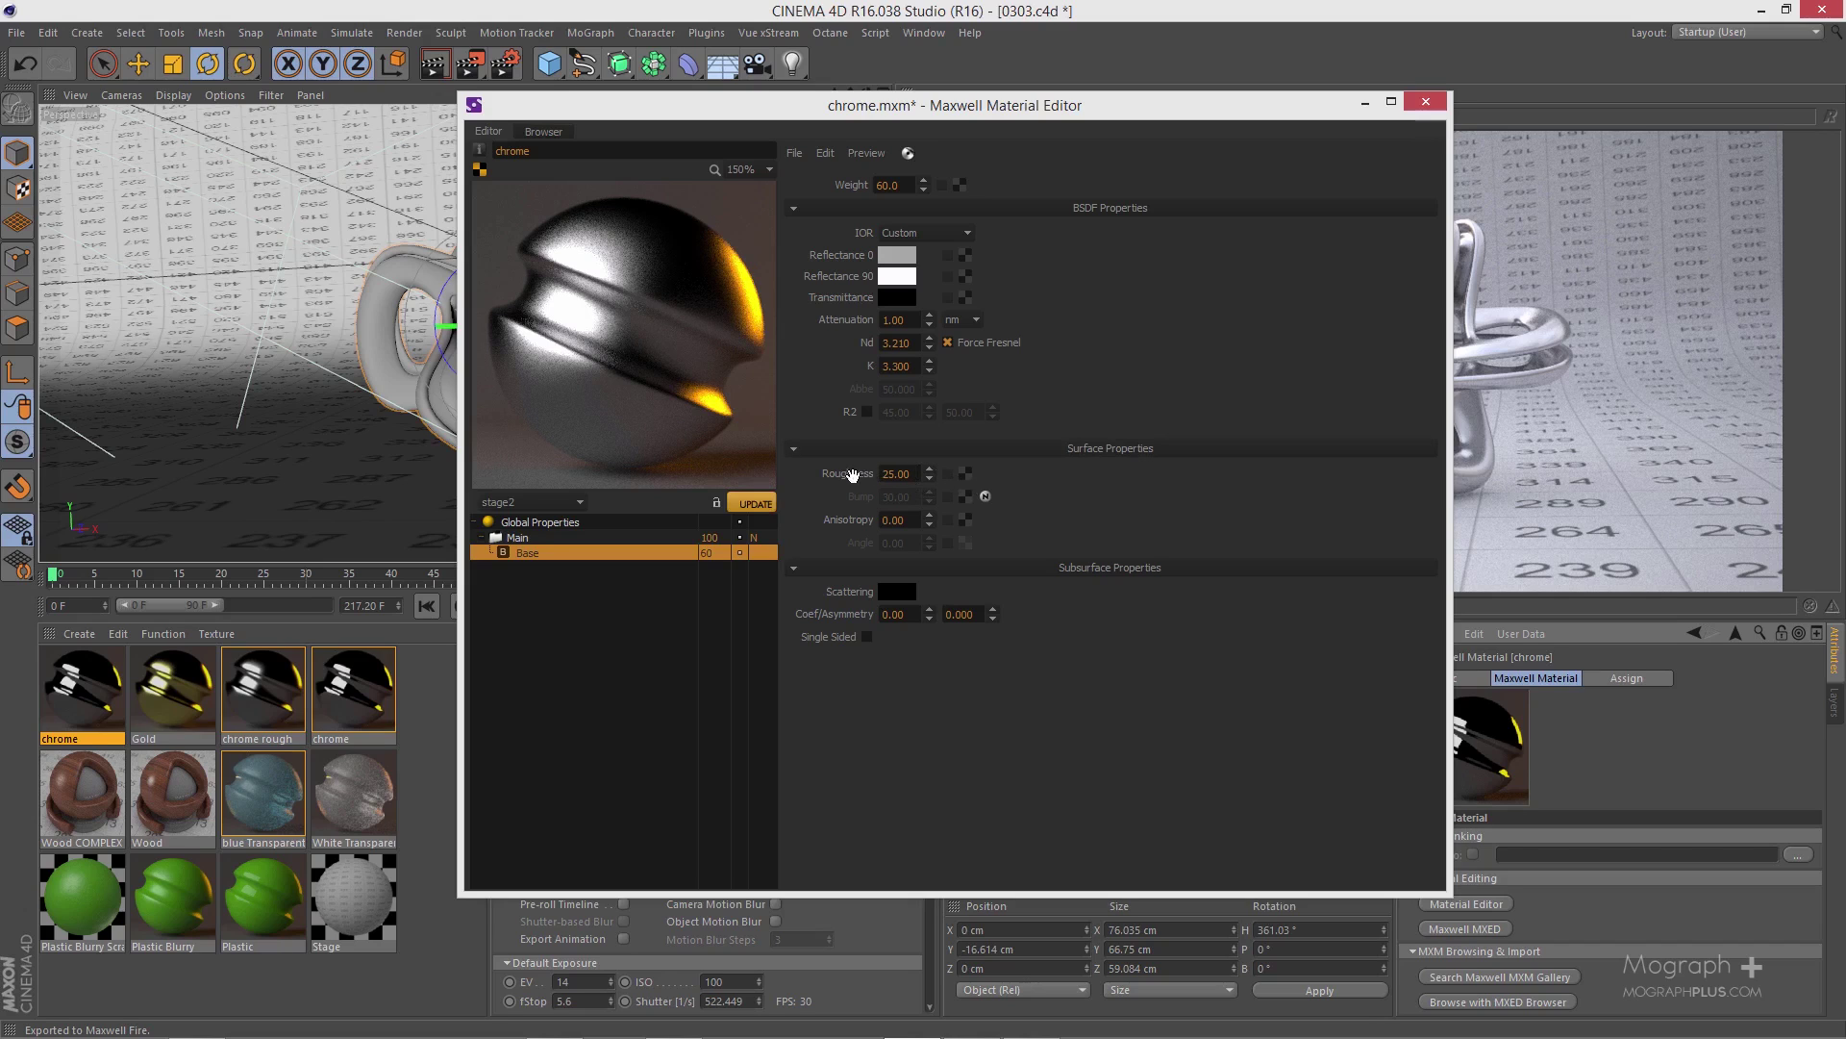
- Load the Dirt07 image as the texture map for the Base layer's roughness
{"action": "left_click", "coordinate": [965, 476]}
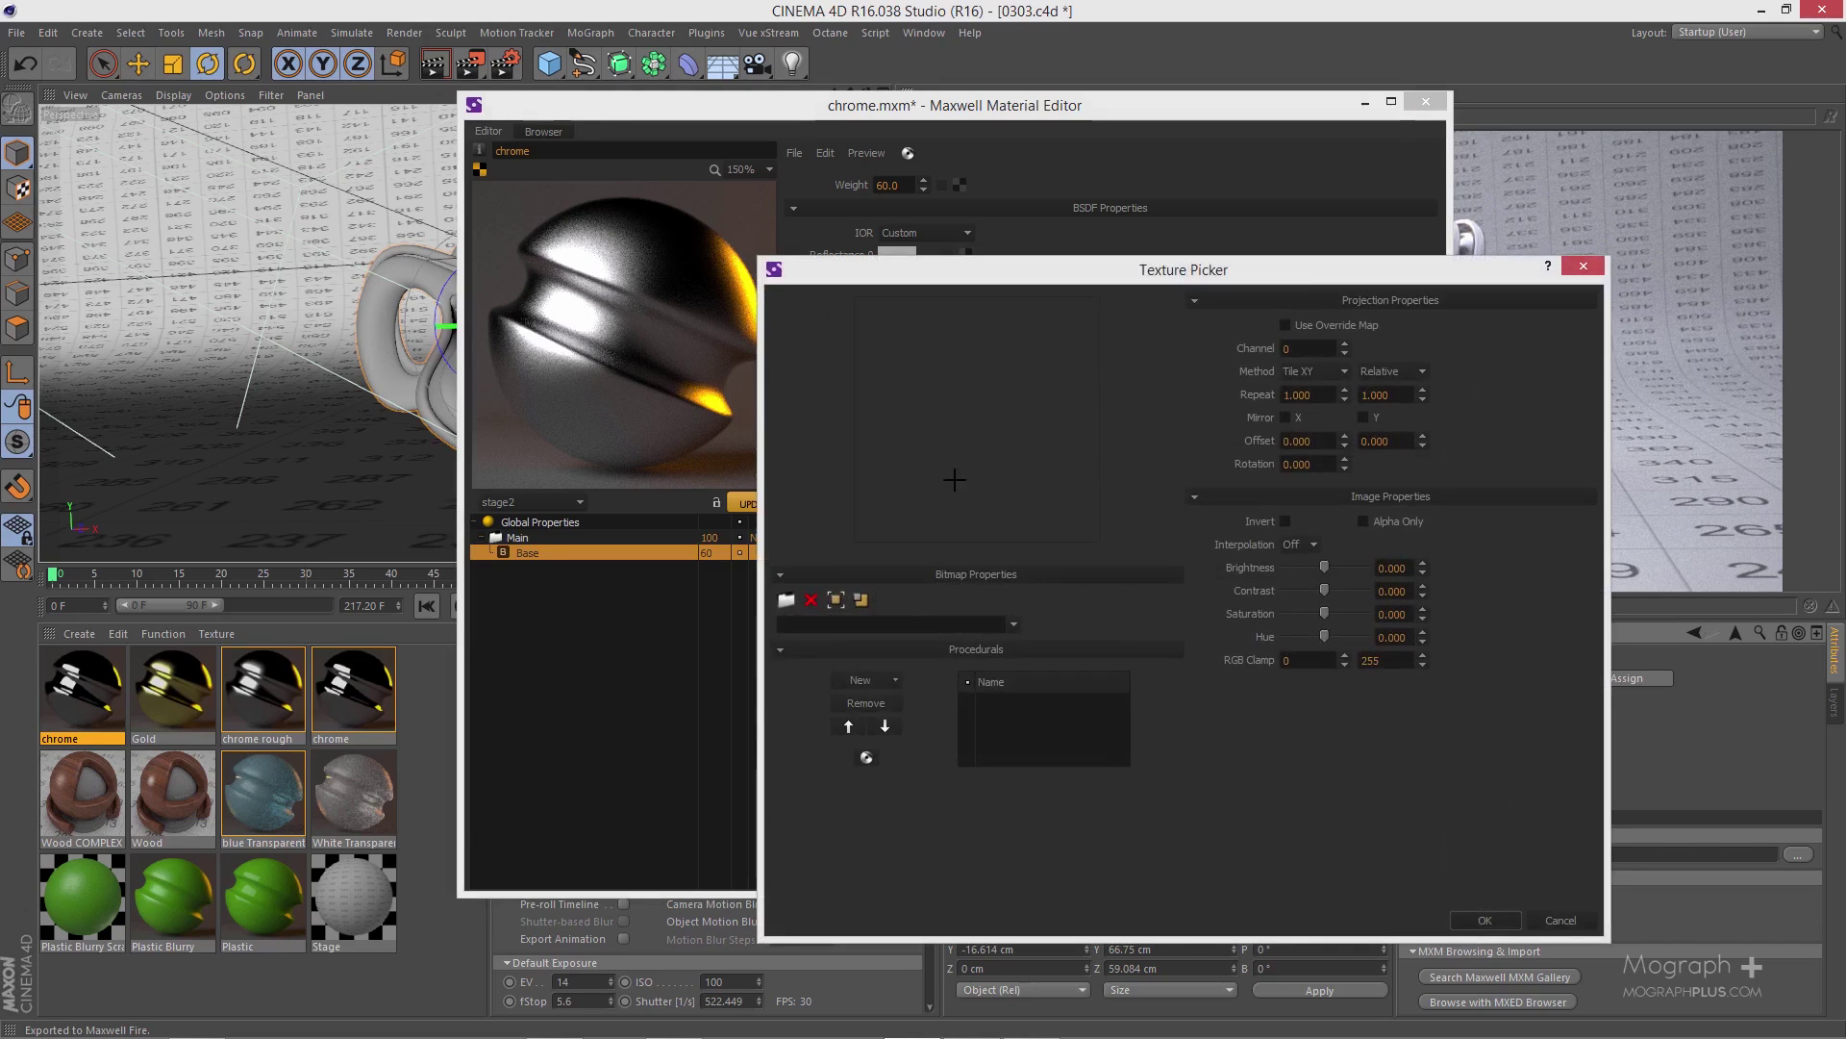
{"action": "left_click", "coordinate": [817, 566]}
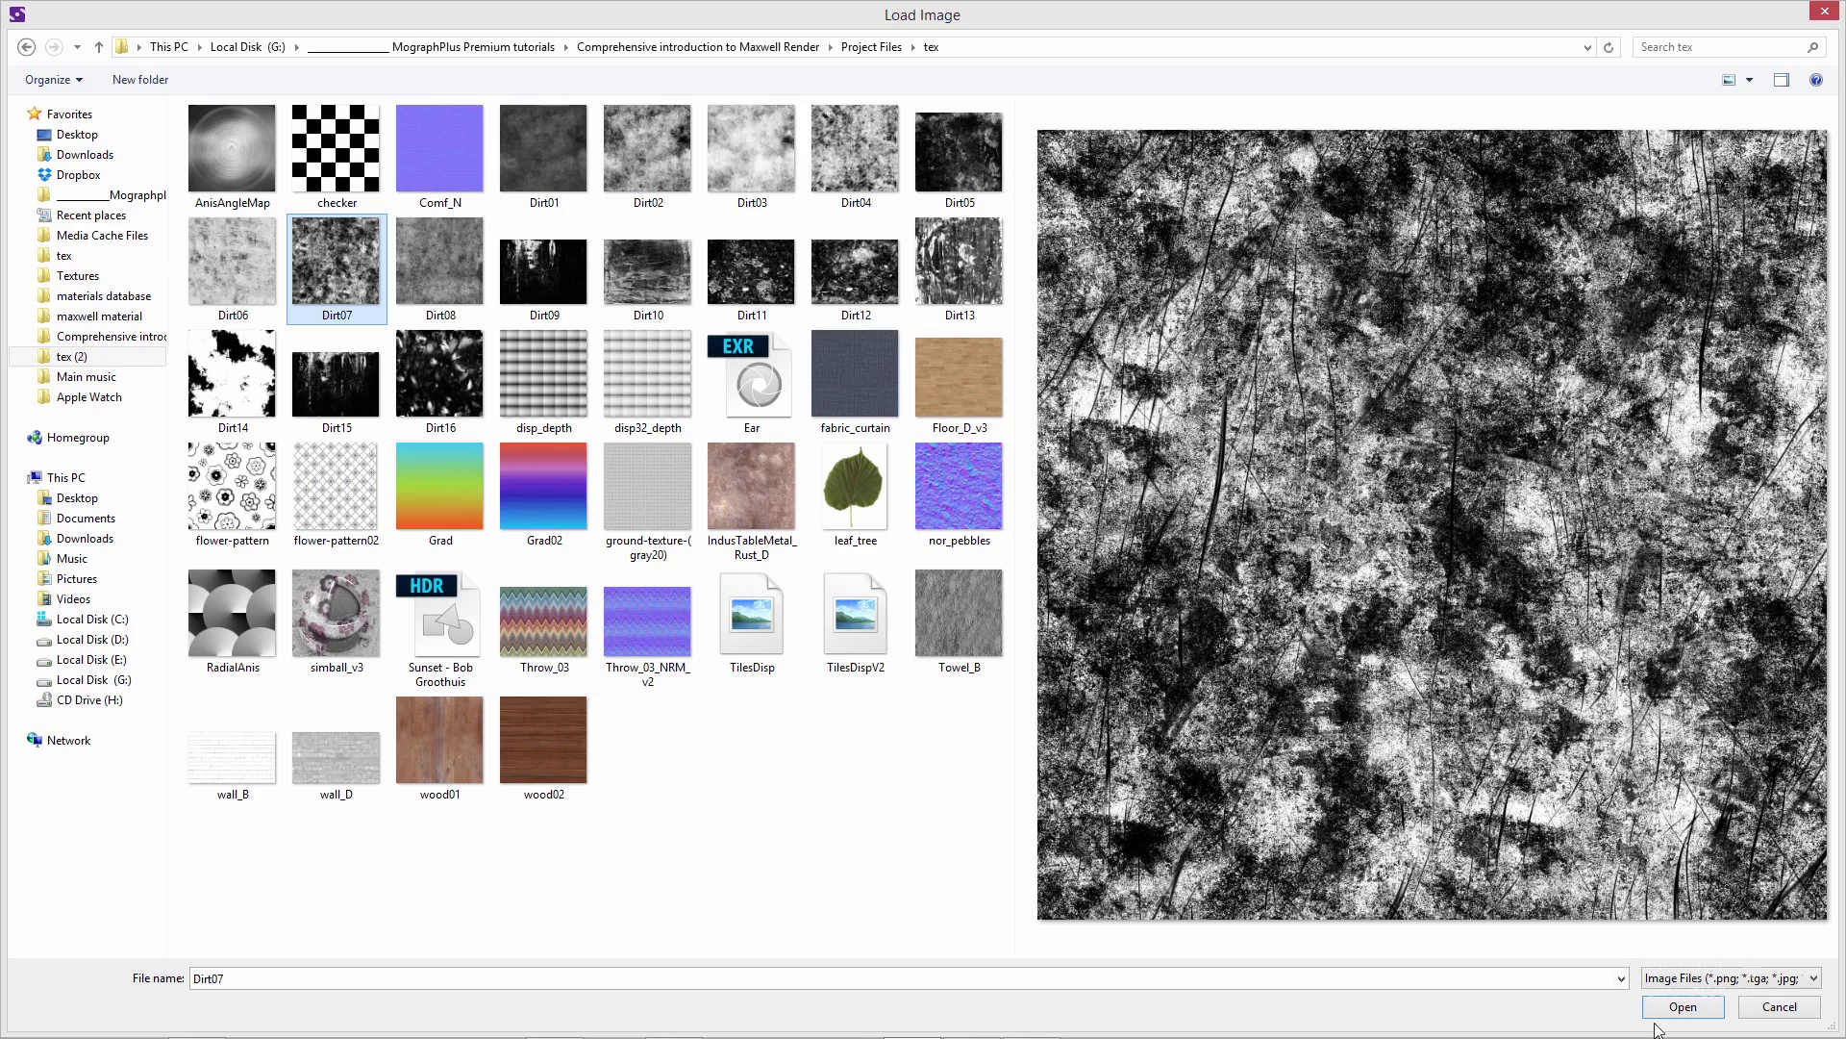
{"action": "left_click", "coordinate": [1685, 1007]}
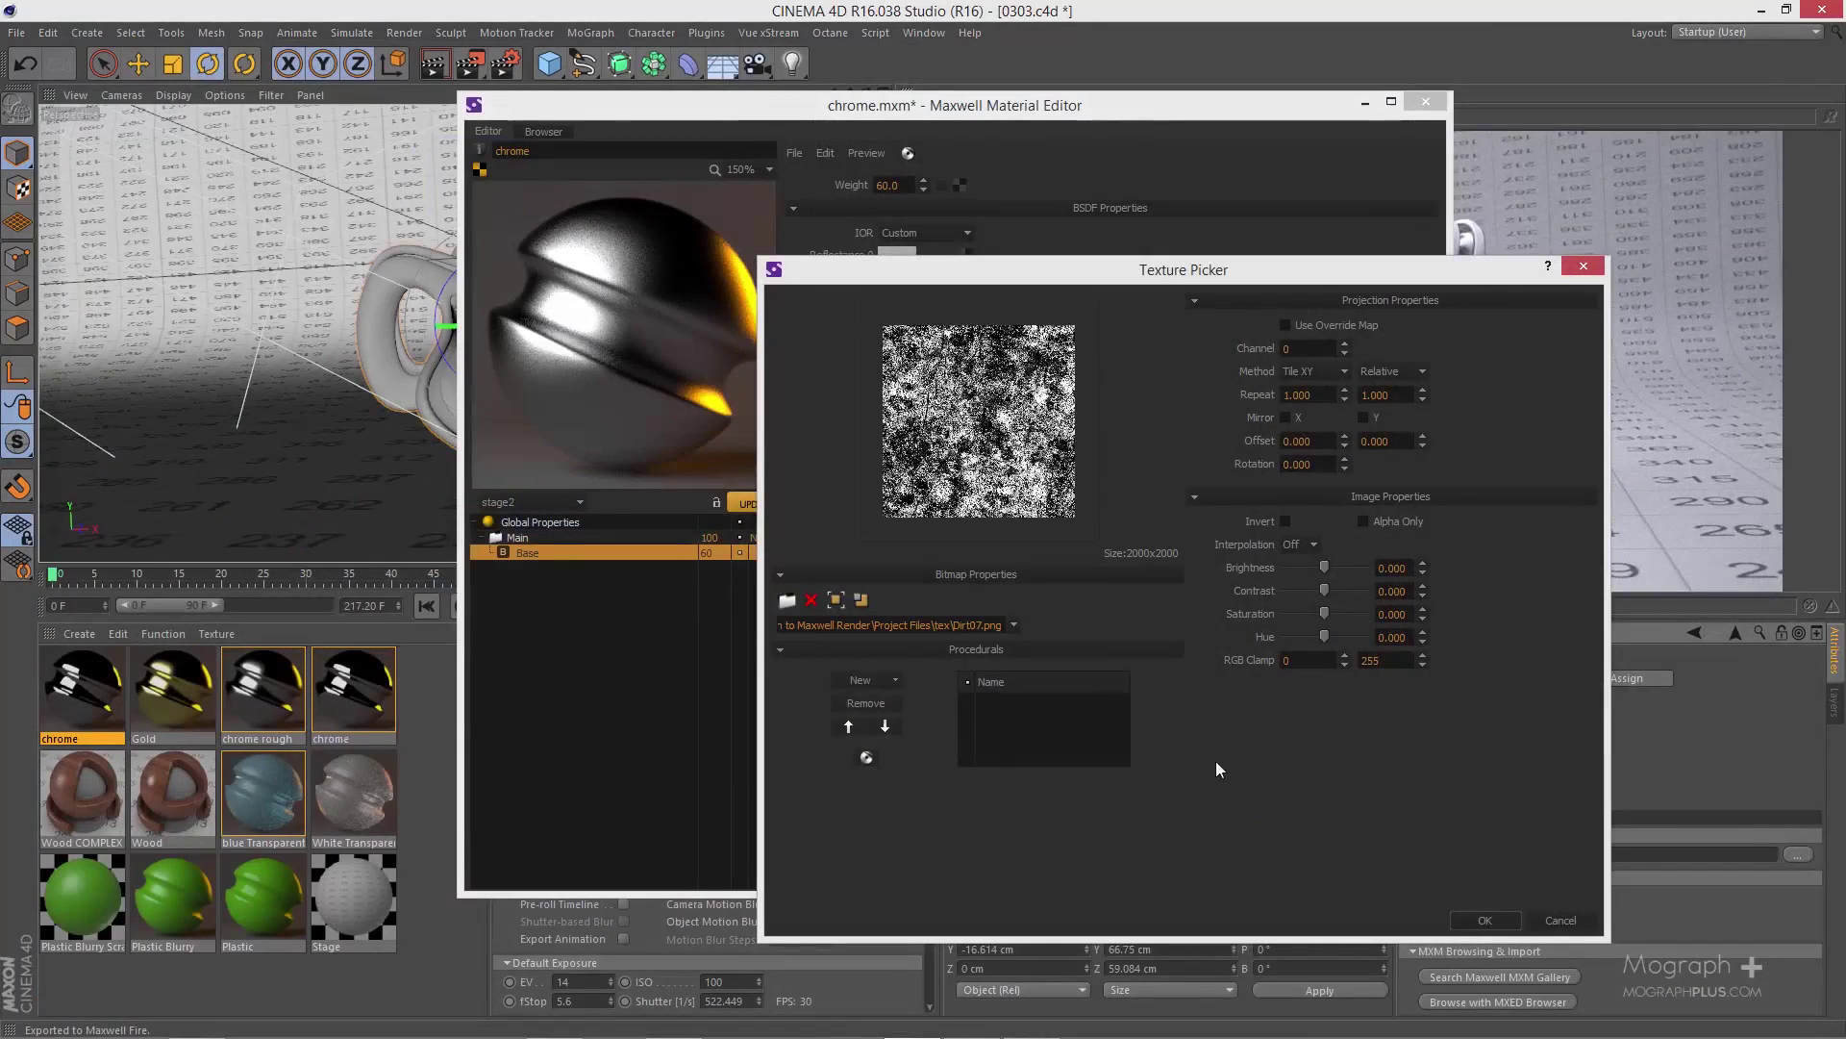
{"action": "left_click", "coordinate": [1471, 921]}
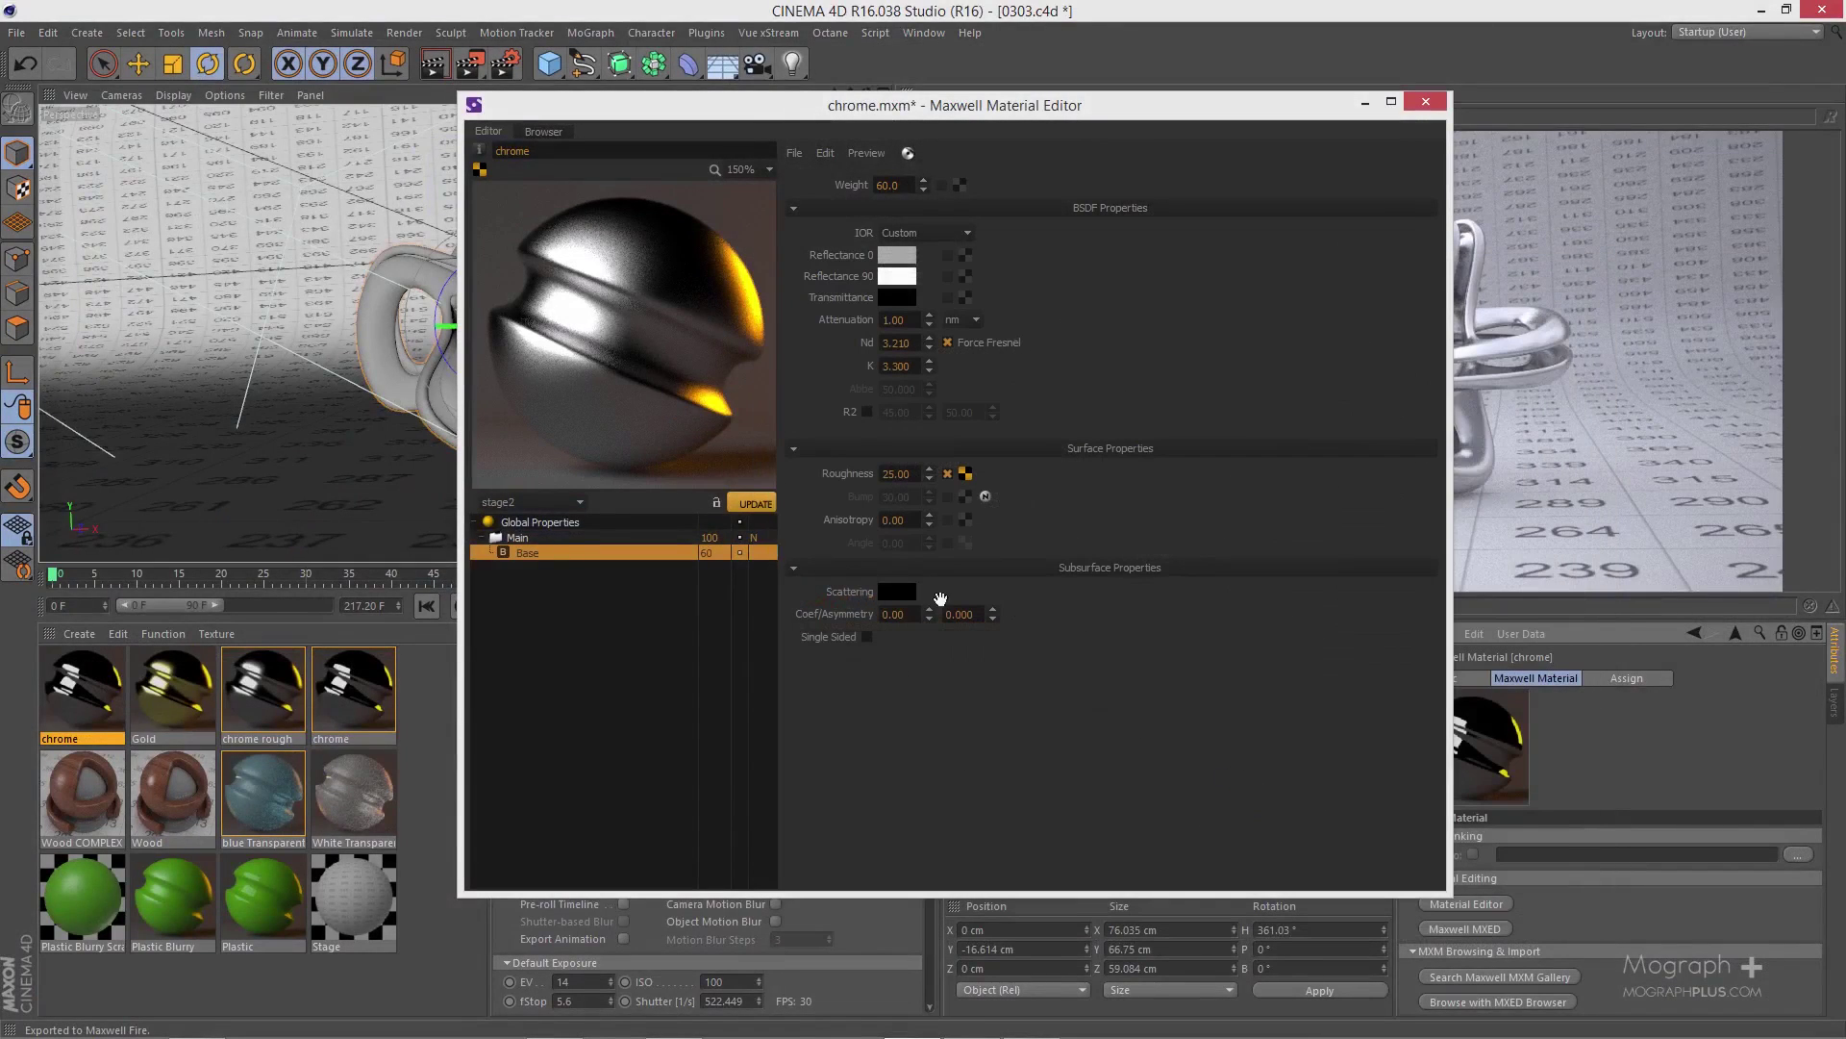
- Set the copied chrome's Base layer roughness to 45 and update the preview
{"action": "left_click", "coordinate": [756, 506]}
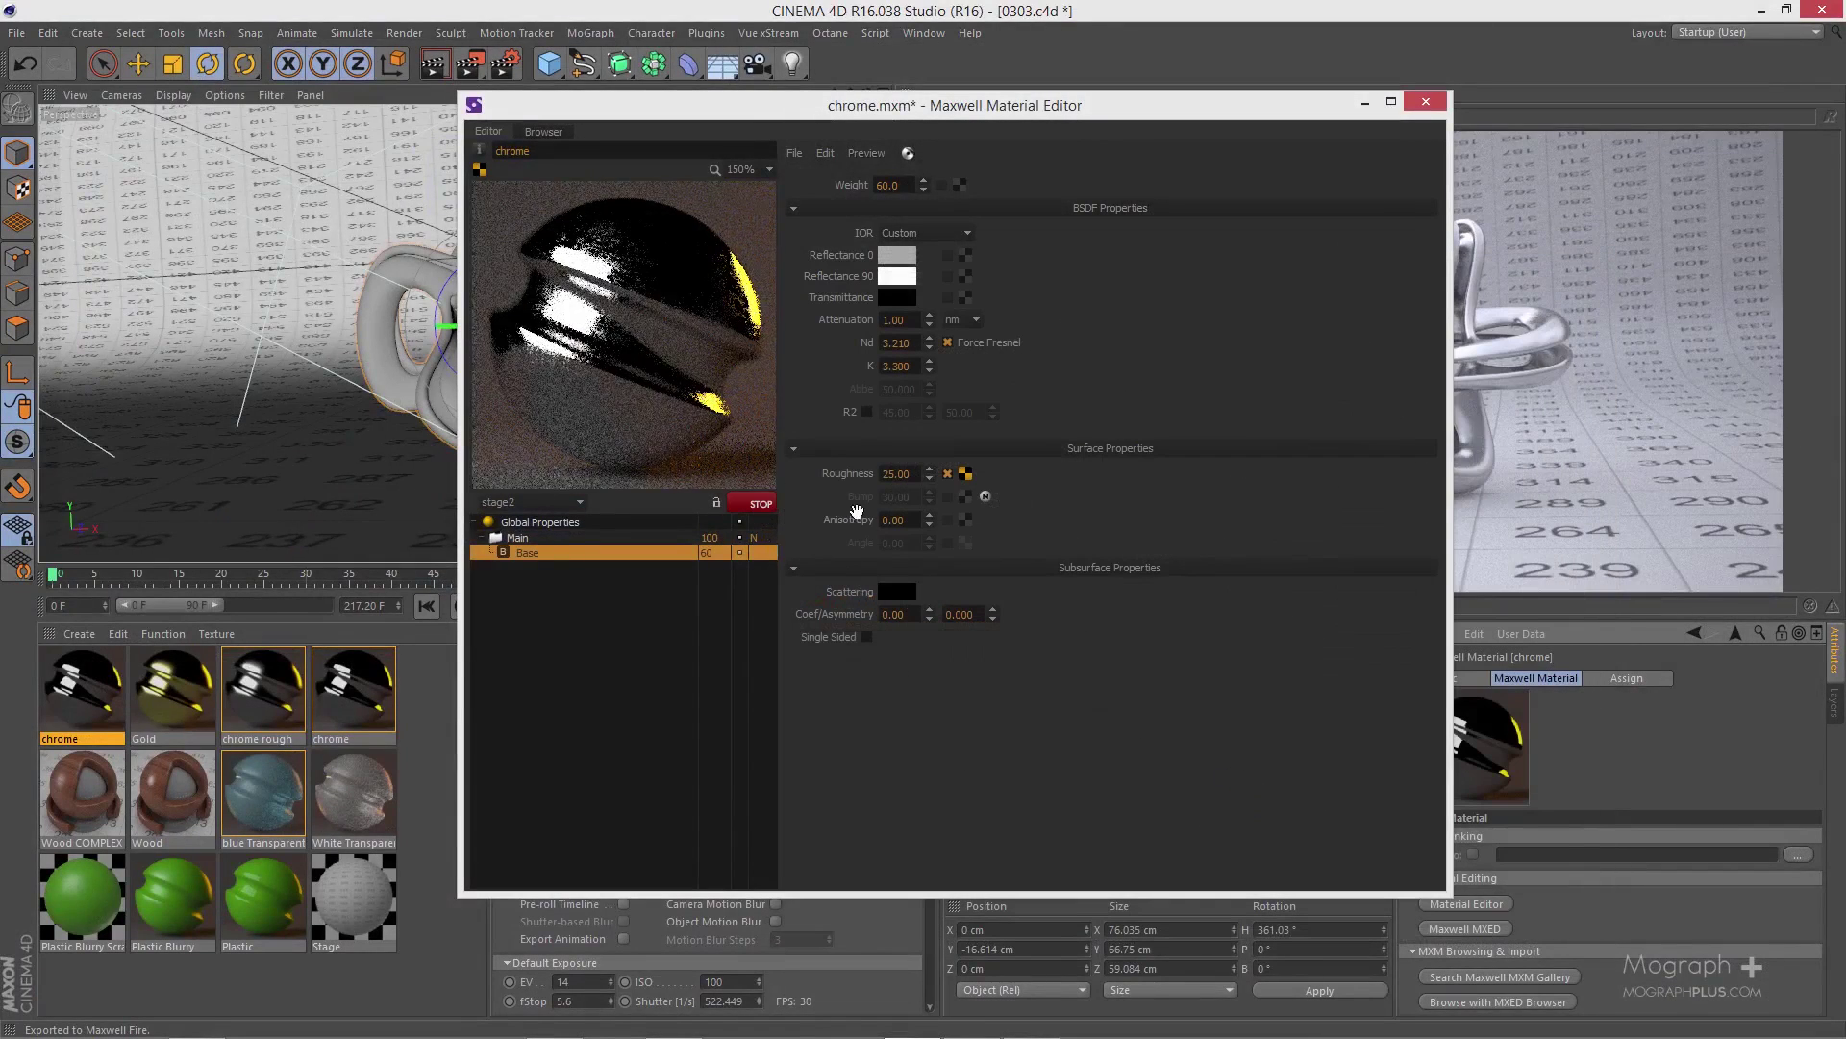
{"action": "left_click", "coordinate": [902, 475]}
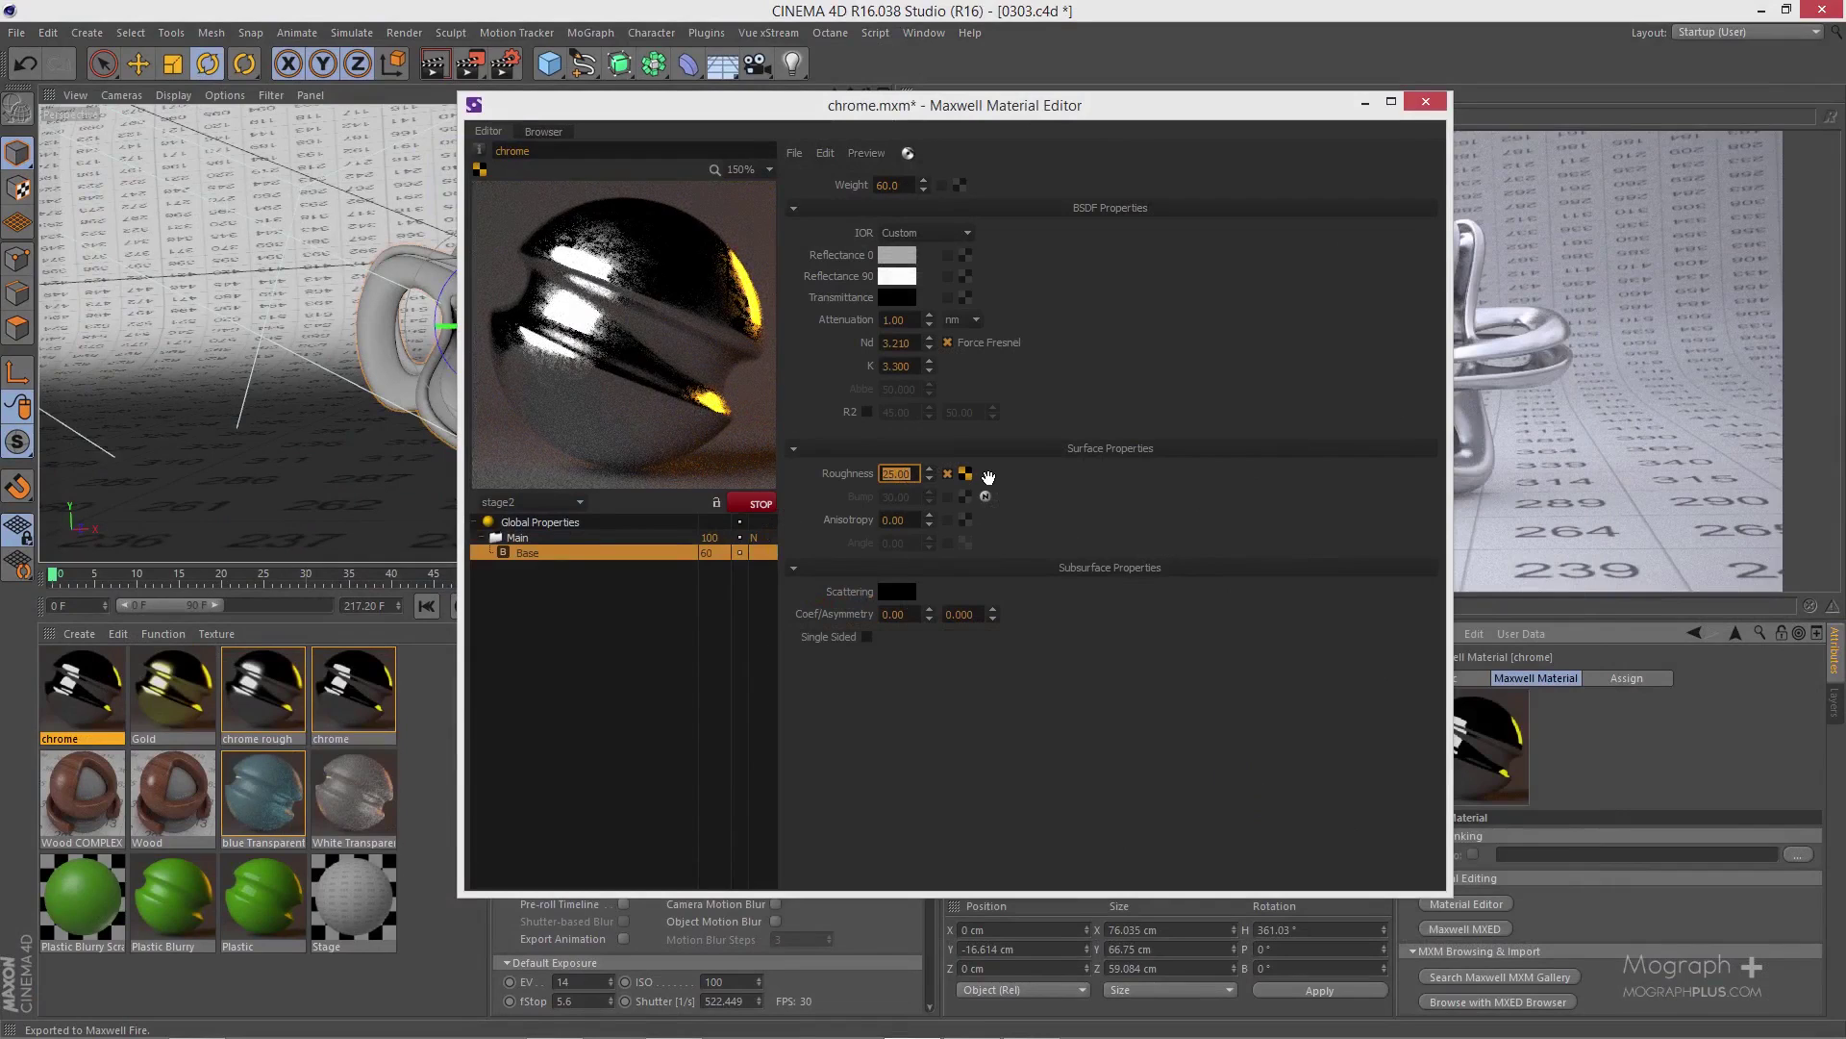
{"action": "type", "text": "45"}
{"action": "key", "text": "Return"}
{"action": "left_click", "coordinate": [762, 506]}
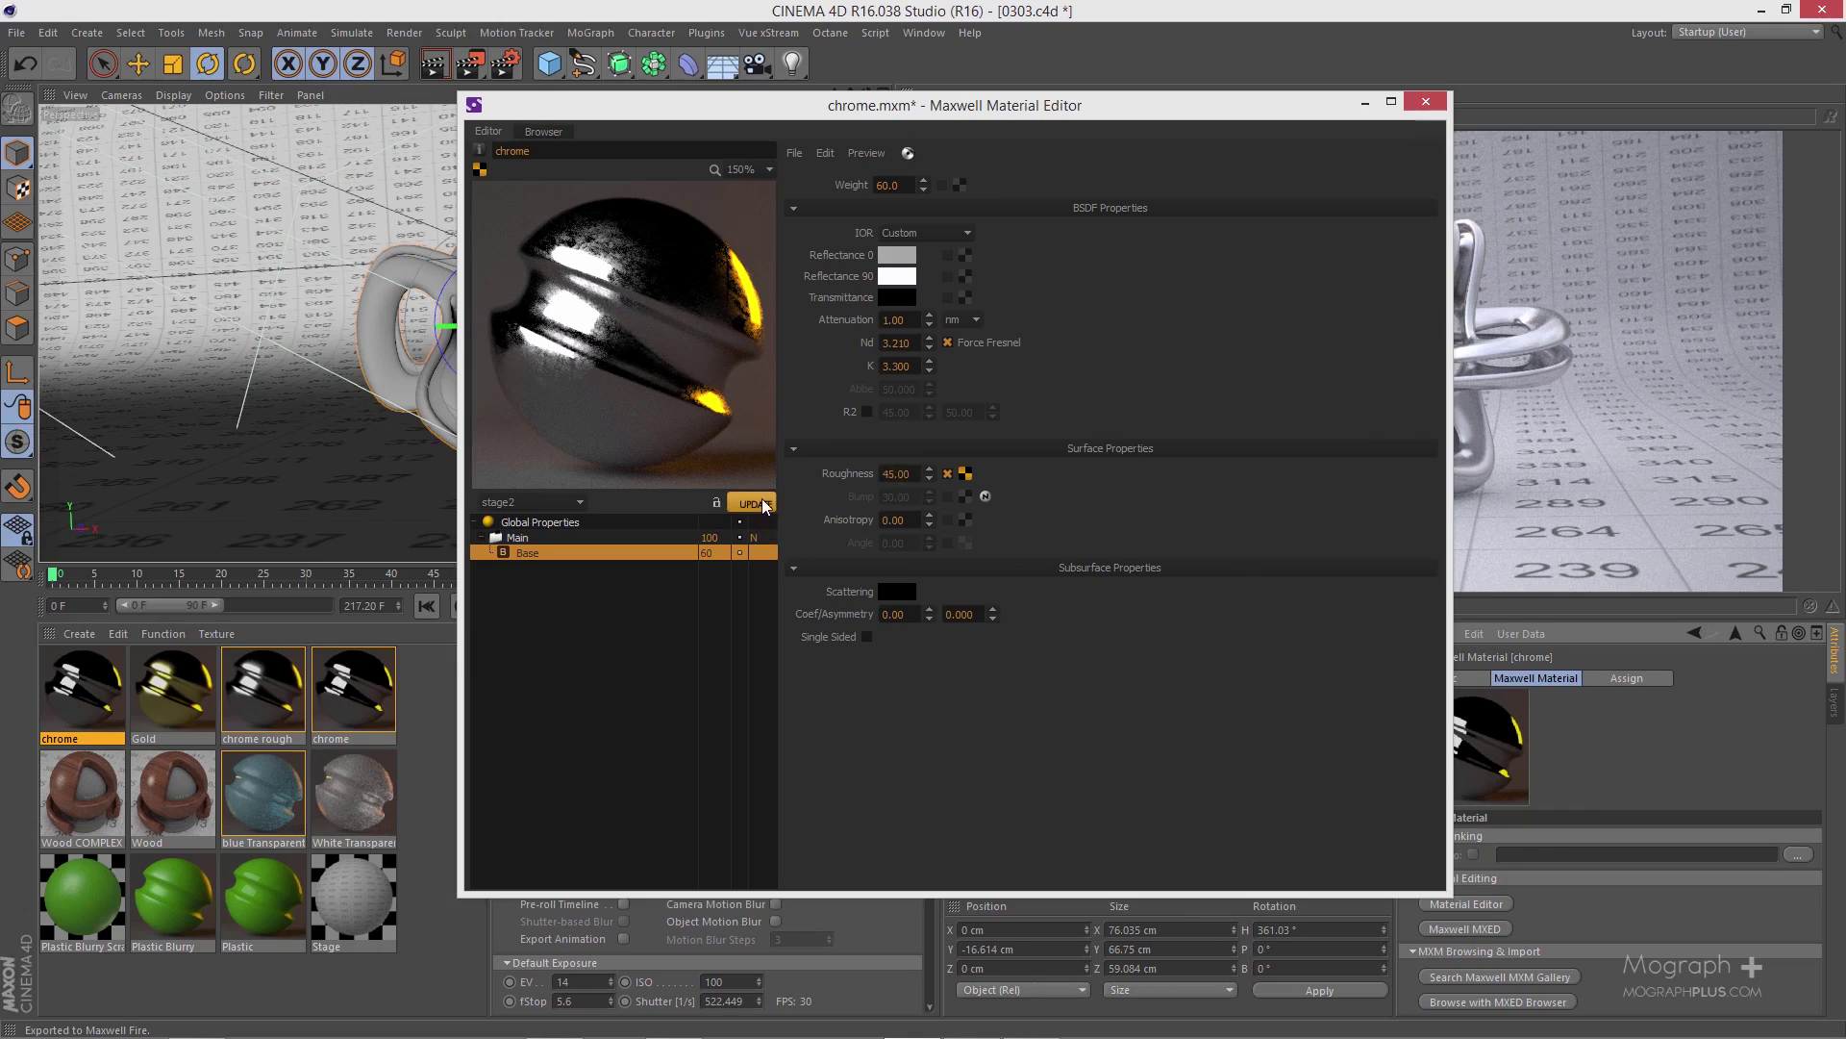
{"action": "left_click", "coordinate": [760, 503]}
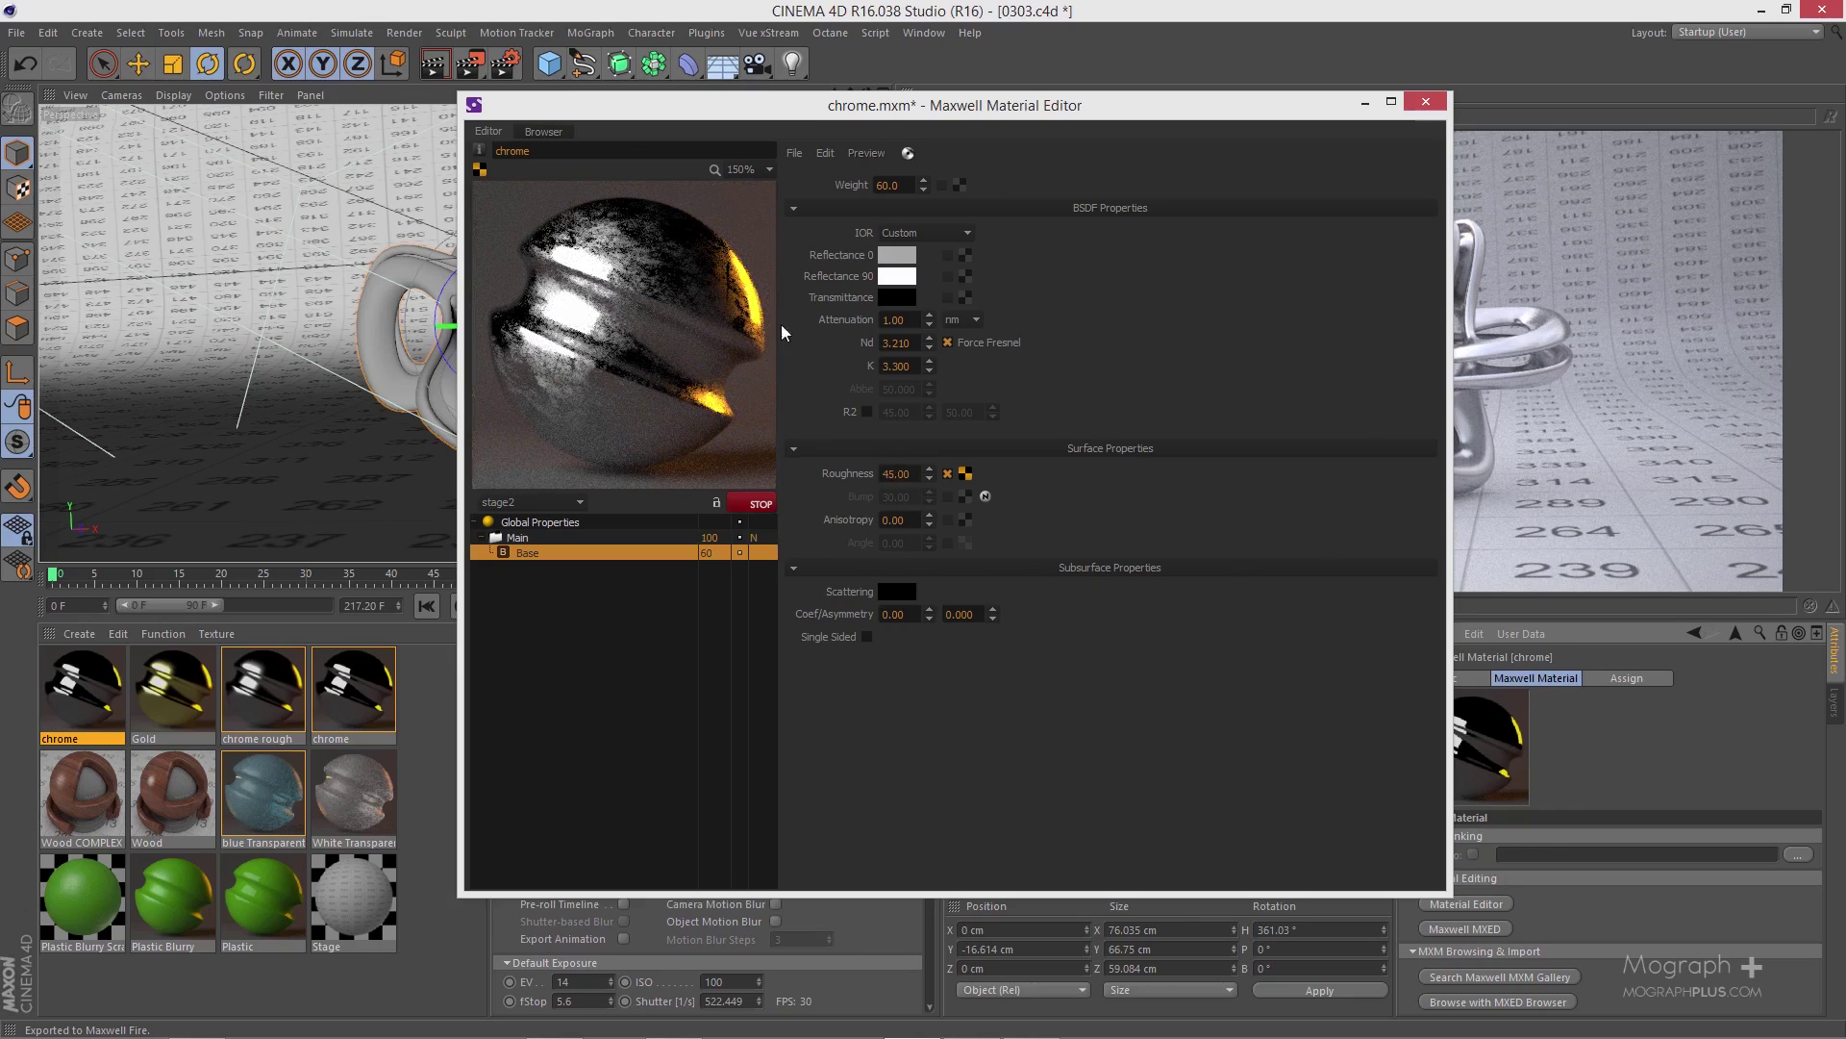
- Copy the Base layer's roughness texture onto its bump channel and set the bump to 2
{"action": "left_click_drag", "start_coordinate": [966, 473], "coordinate": [967, 496]}
{"action": "left_click", "coordinate": [903, 496]}
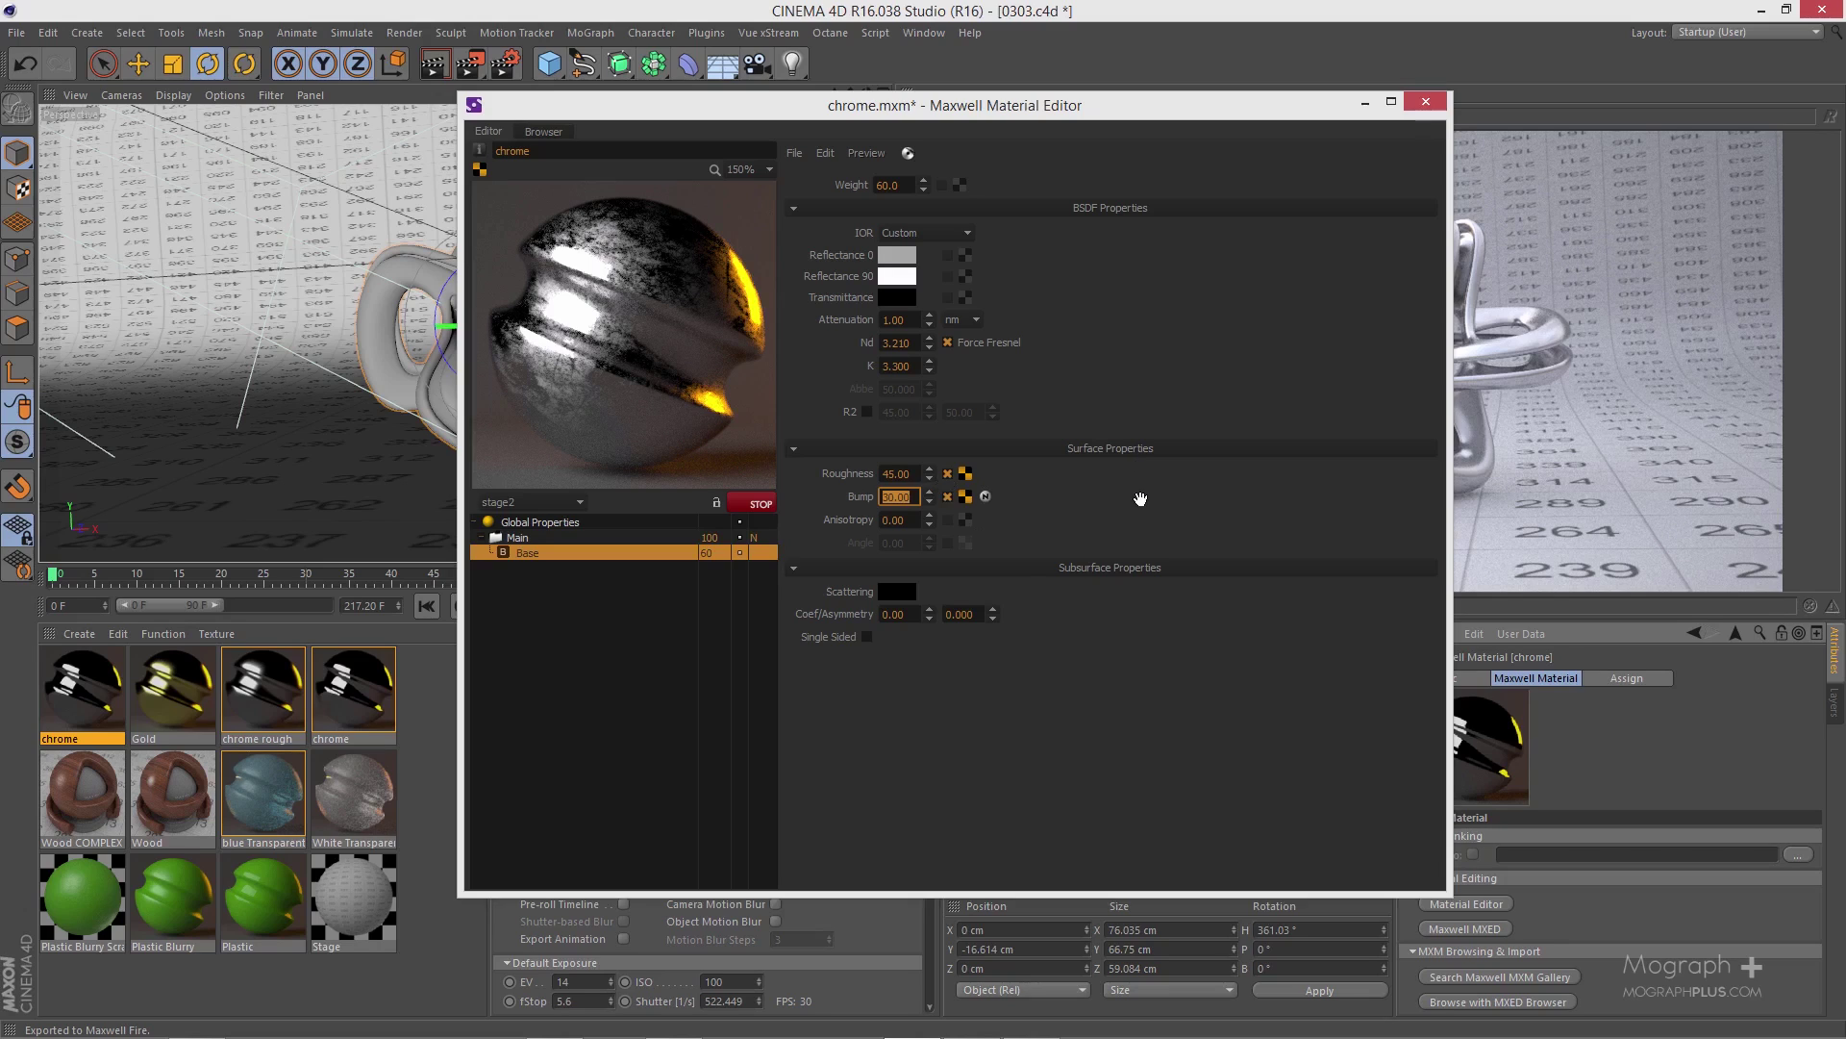
{"action": "type", "text": "2"}
{"action": "key", "text": "Return"}
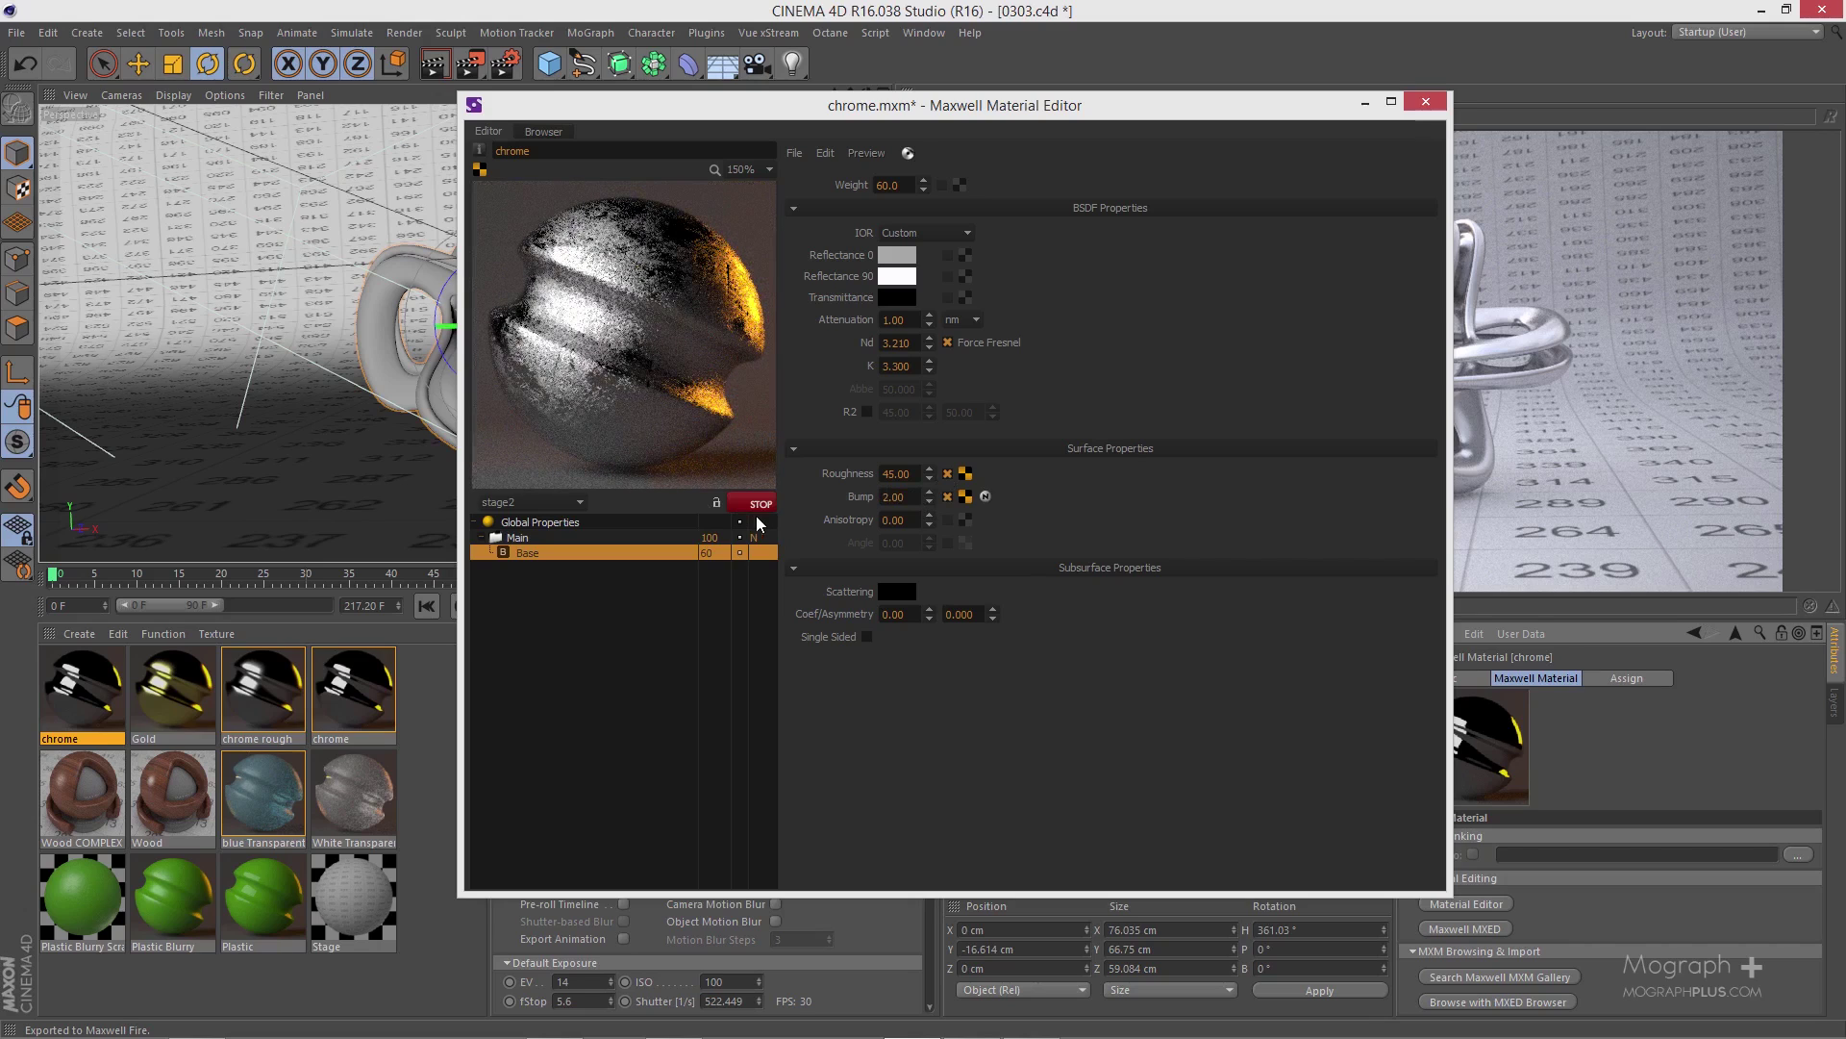
- Reduce the Base layer's bump strength to 1
{"action": "double_click", "coordinate": [901, 498]}
{"action": "type", "text": "1"}
{"action": "key", "text": "Return"}
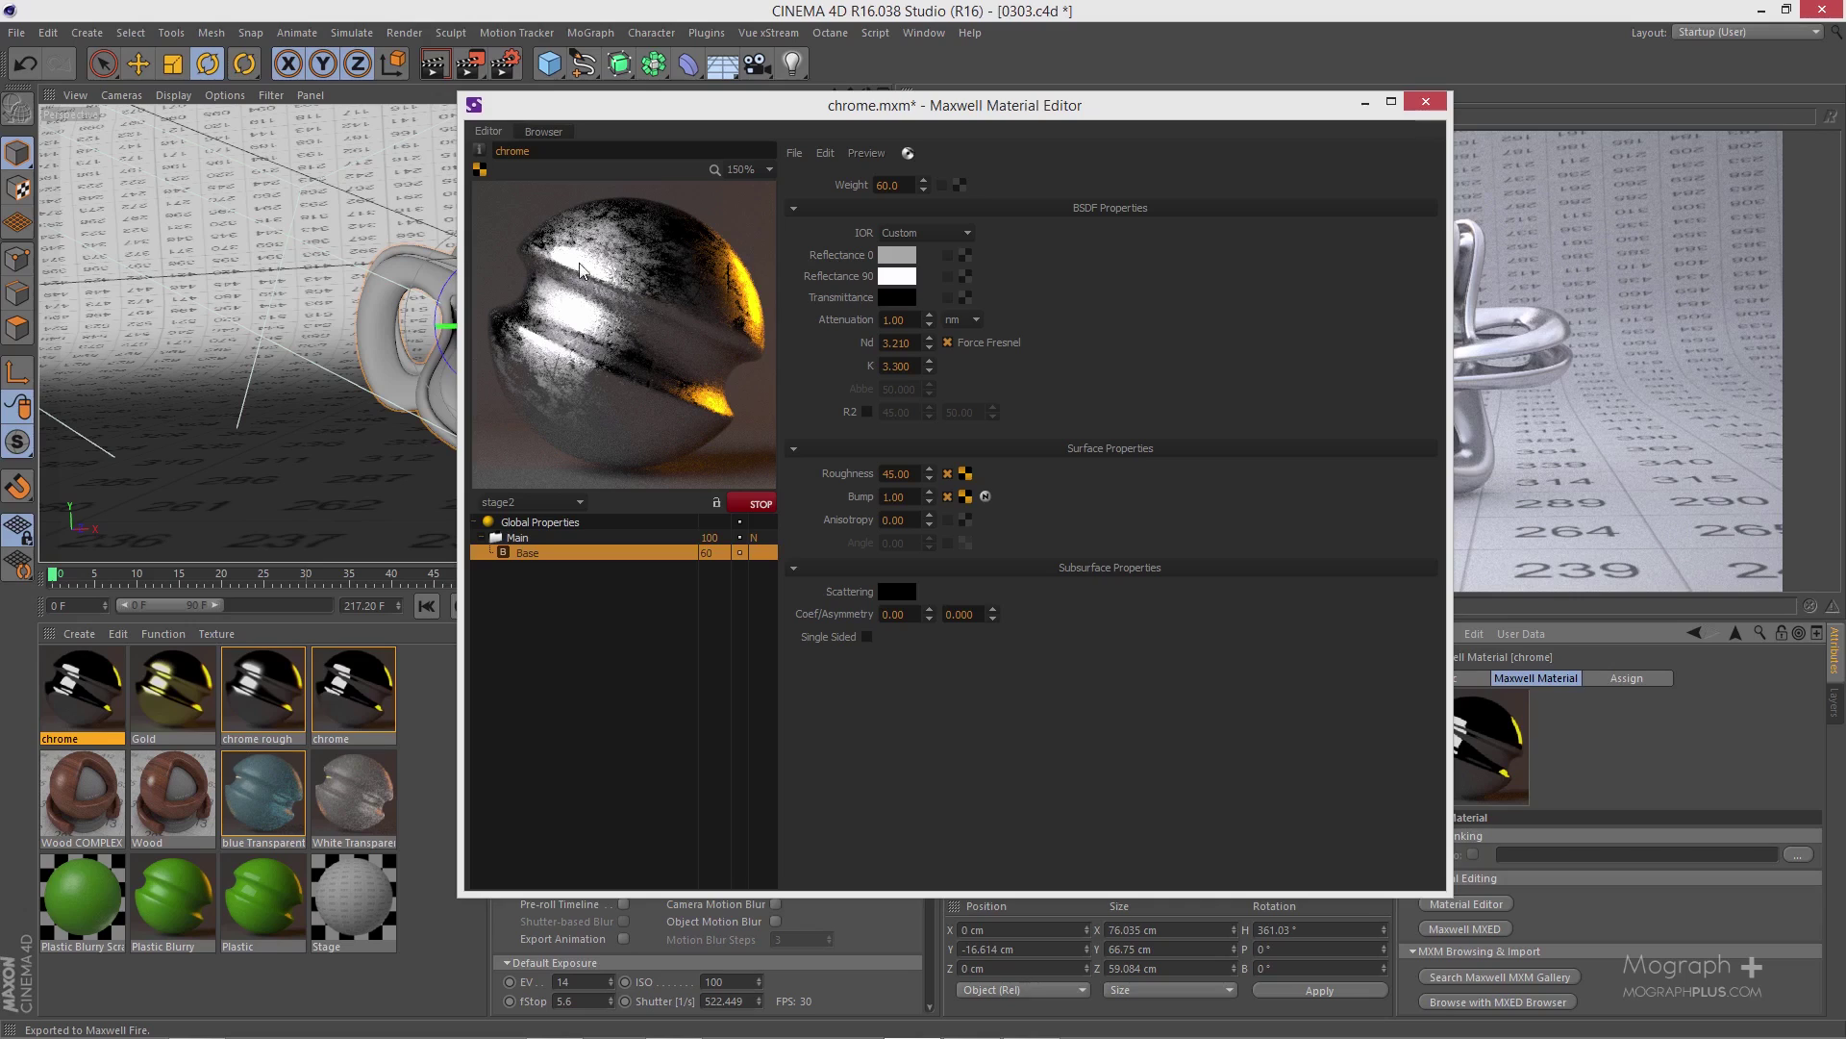
- Duplicate the Base layer and set the roughness of the upper Base layer to 25
{"action": "right_click", "coordinate": [539, 566]}
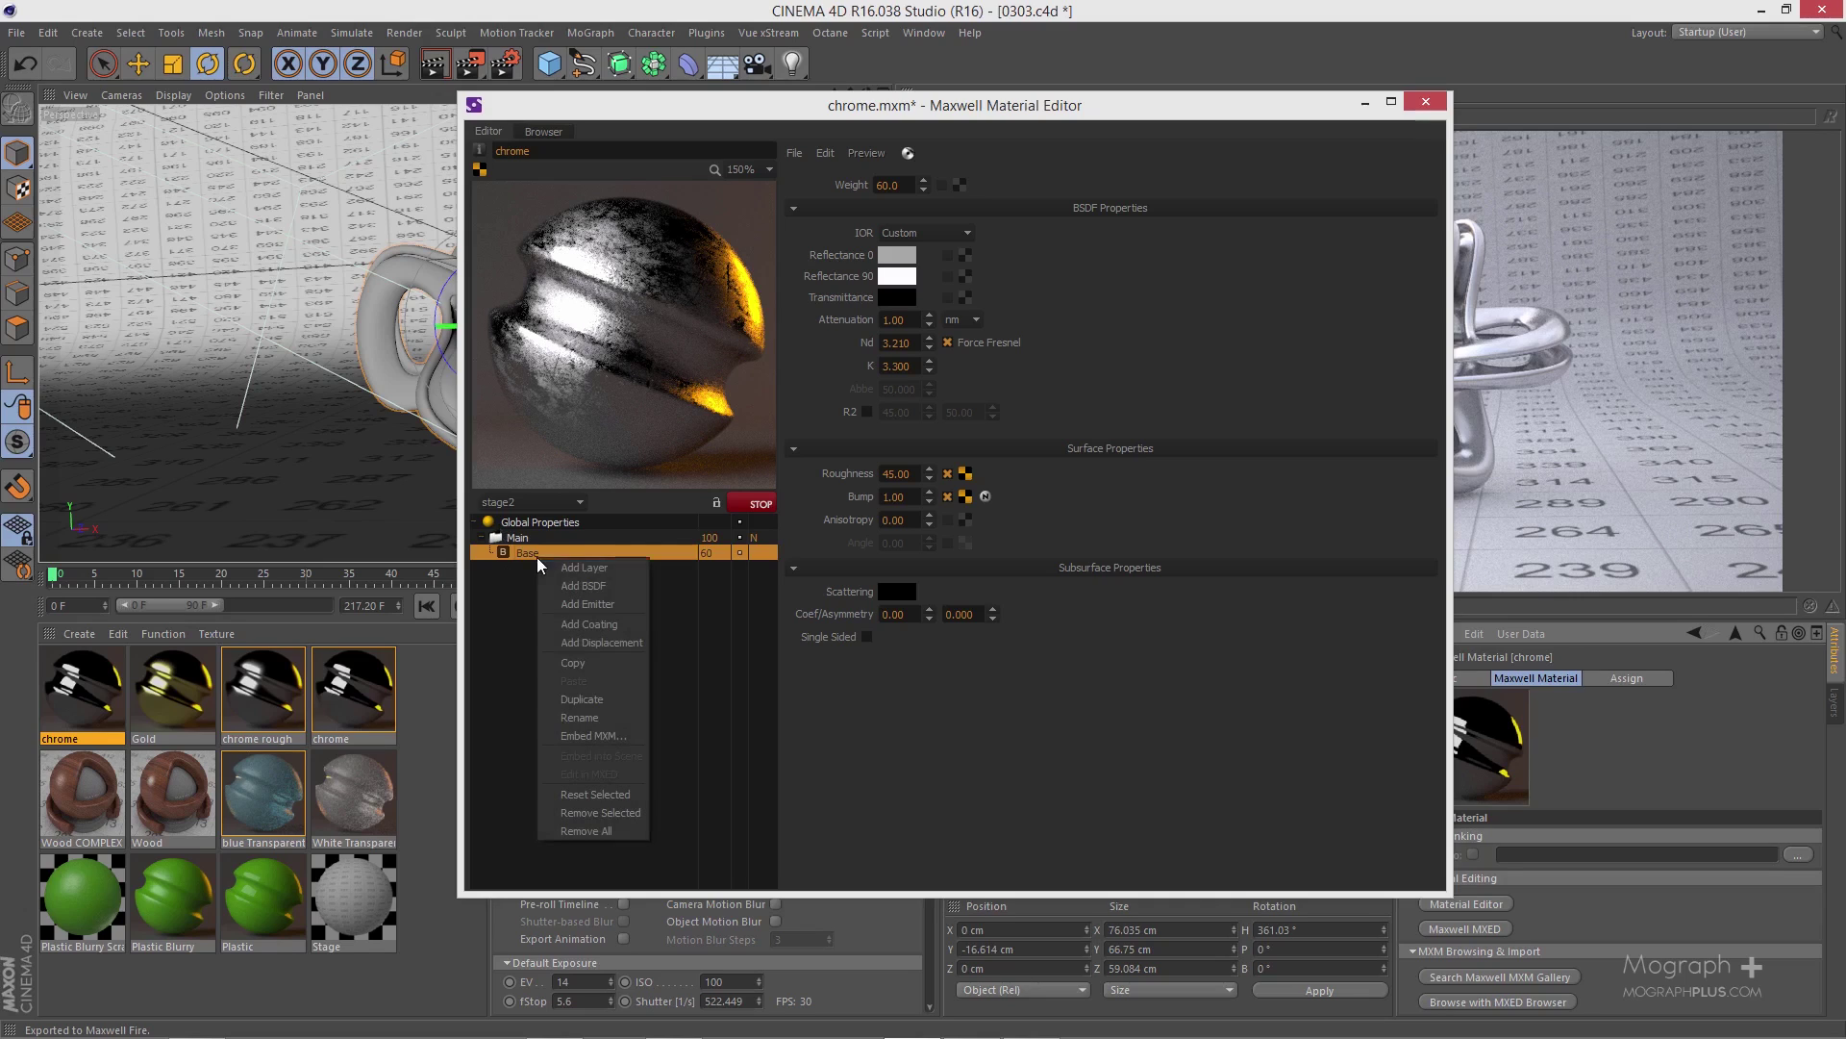
{"action": "left_click", "coordinate": [619, 699]}
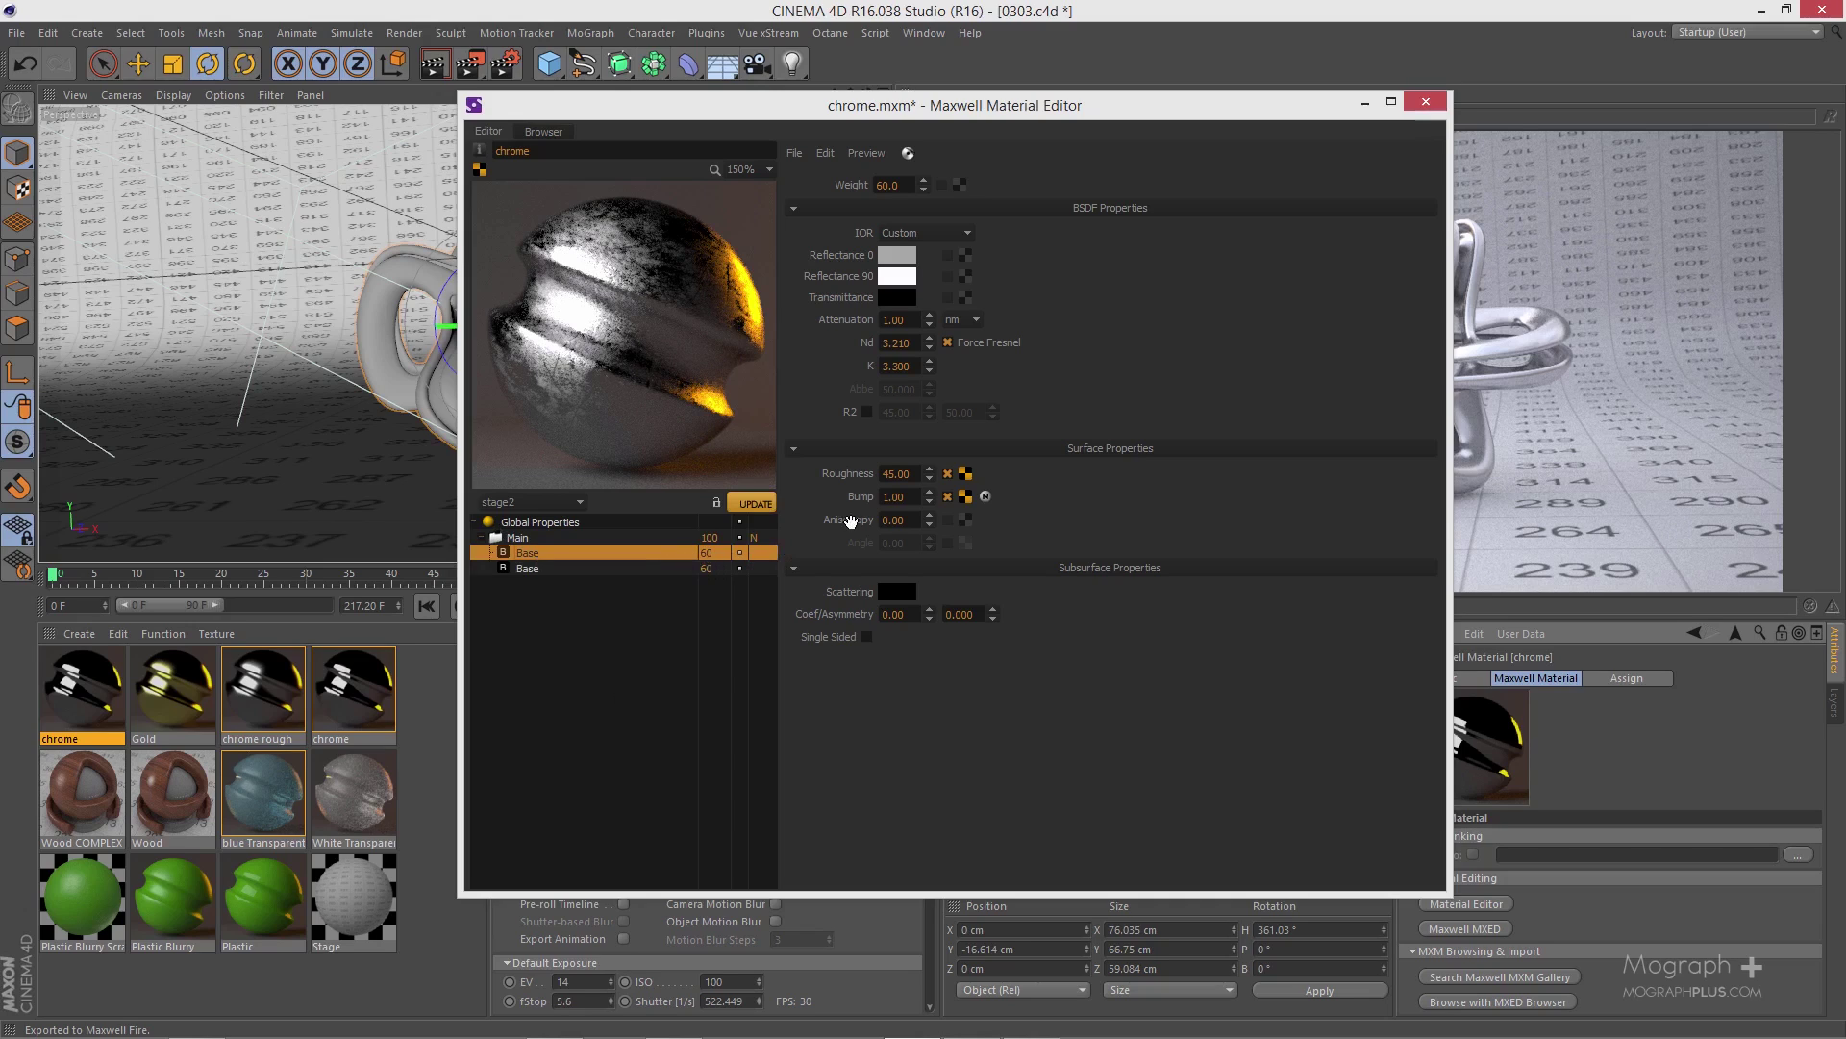
{"action": "double_click", "coordinate": [889, 477]}
{"action": "type", "text": "25"}
{"action": "key", "text": "Return"}
- Set the upper Base layer's weight to 40 and update the preview
{"action": "left_click", "coordinate": [703, 568]}
{"action": "double_click", "coordinate": [706, 553]}
{"action": "key", "text": "Return"}
{"action": "left_click", "coordinate": [755, 505]}
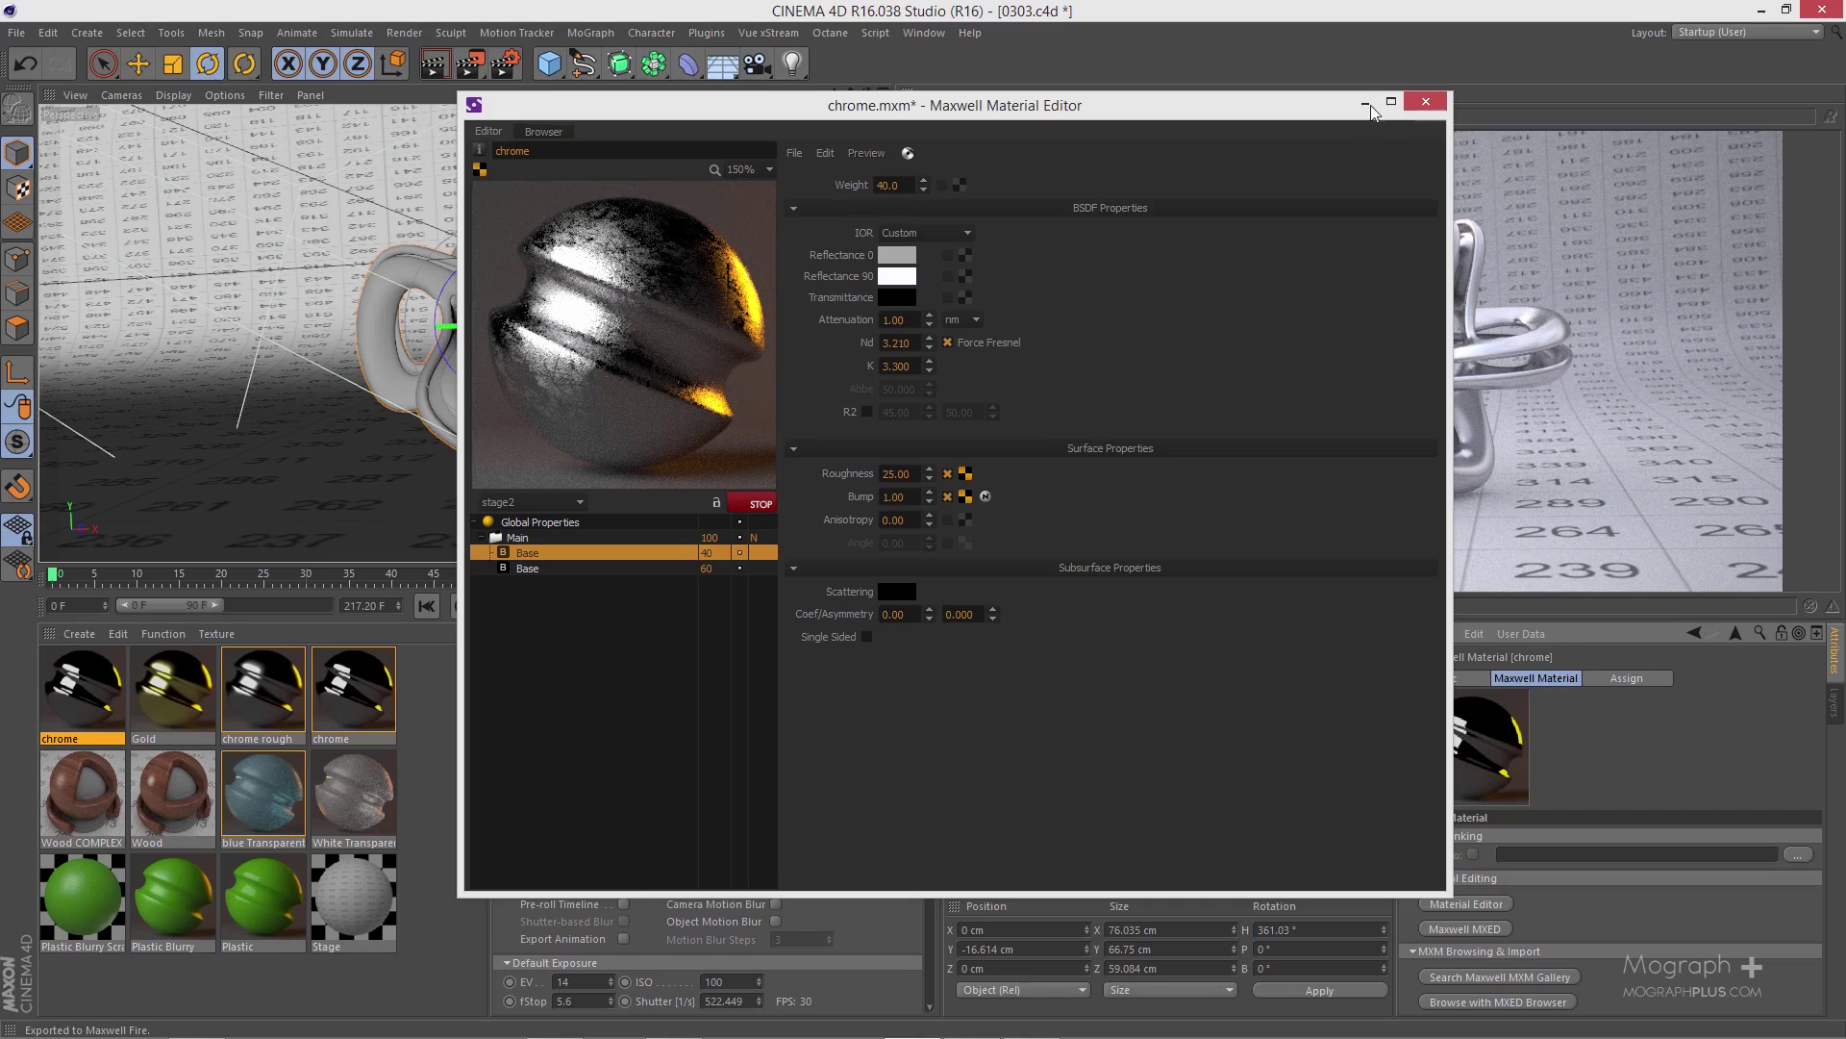
- Save the edited chrome material and apply it to the Abstract 3D object, previewing the result in Maxwell Fire
{"action": "left_click", "coordinate": [1426, 102]}
{"action": "left_click", "coordinate": [871, 521]}
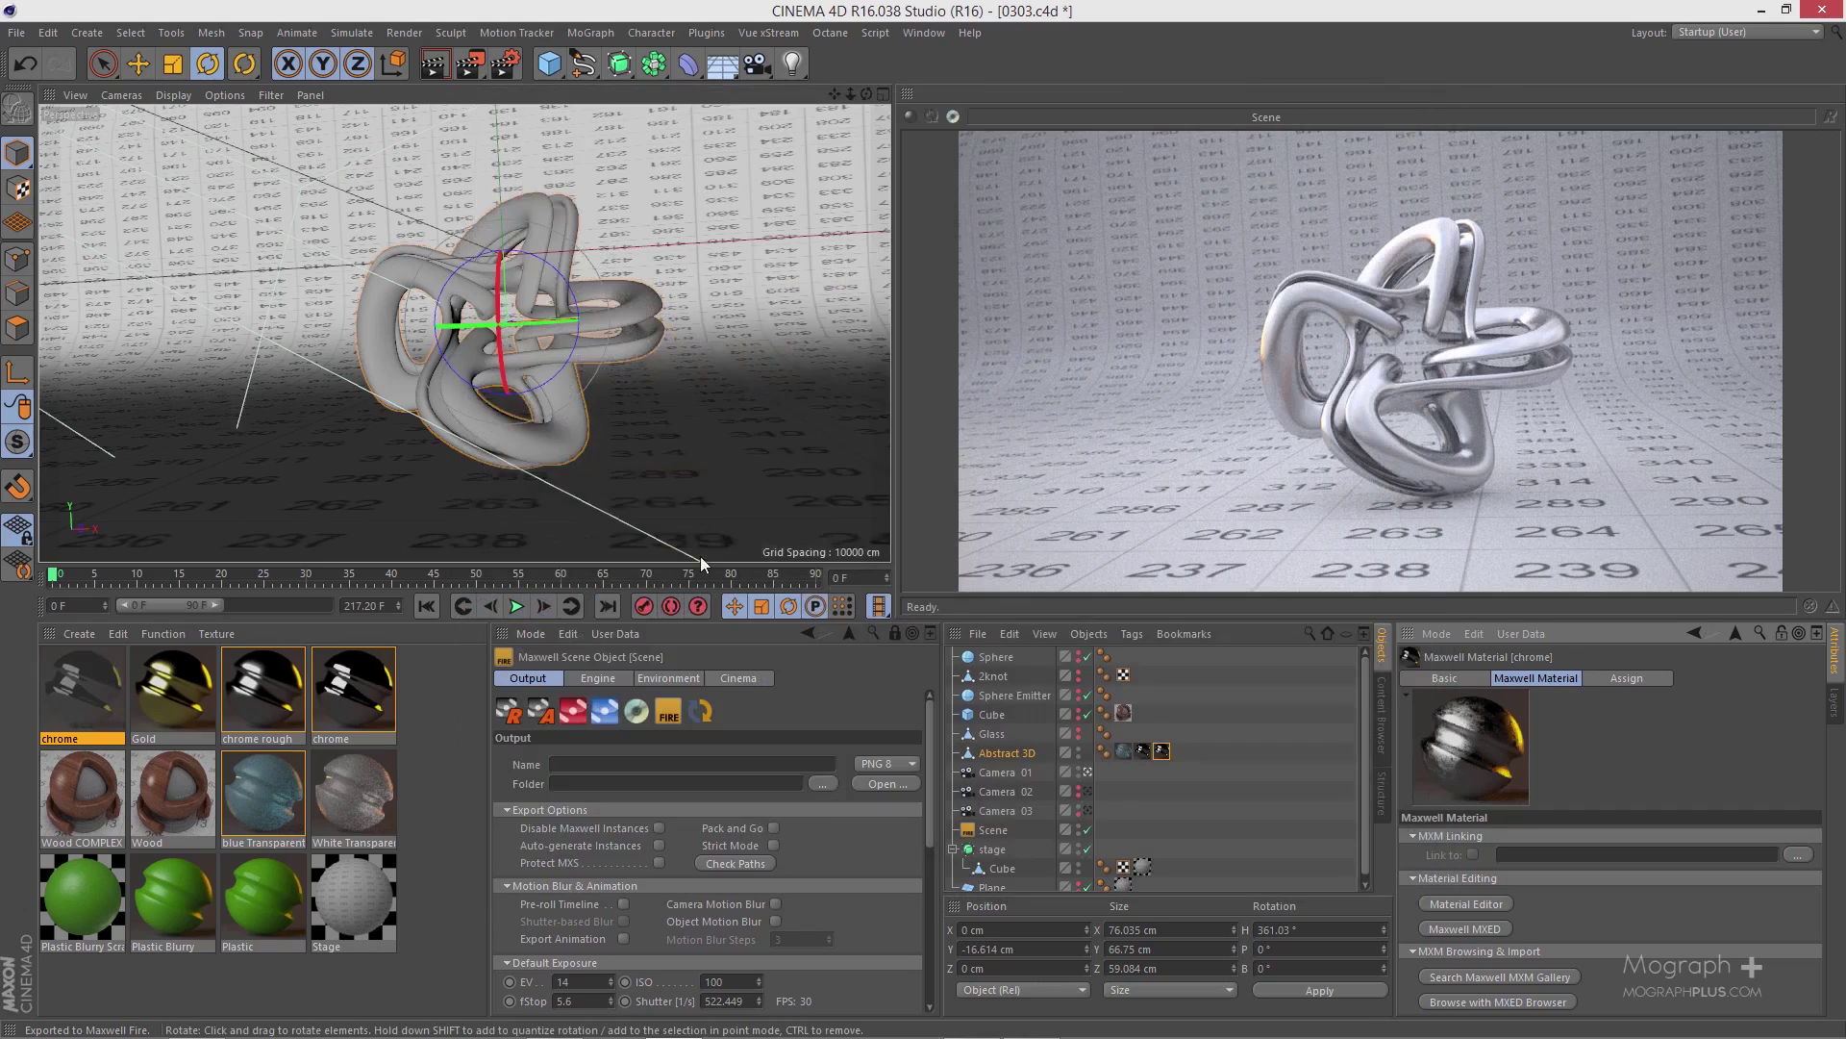
{"action": "left_click_drag", "start_coordinate": [83, 699], "coordinate": [533, 434]}
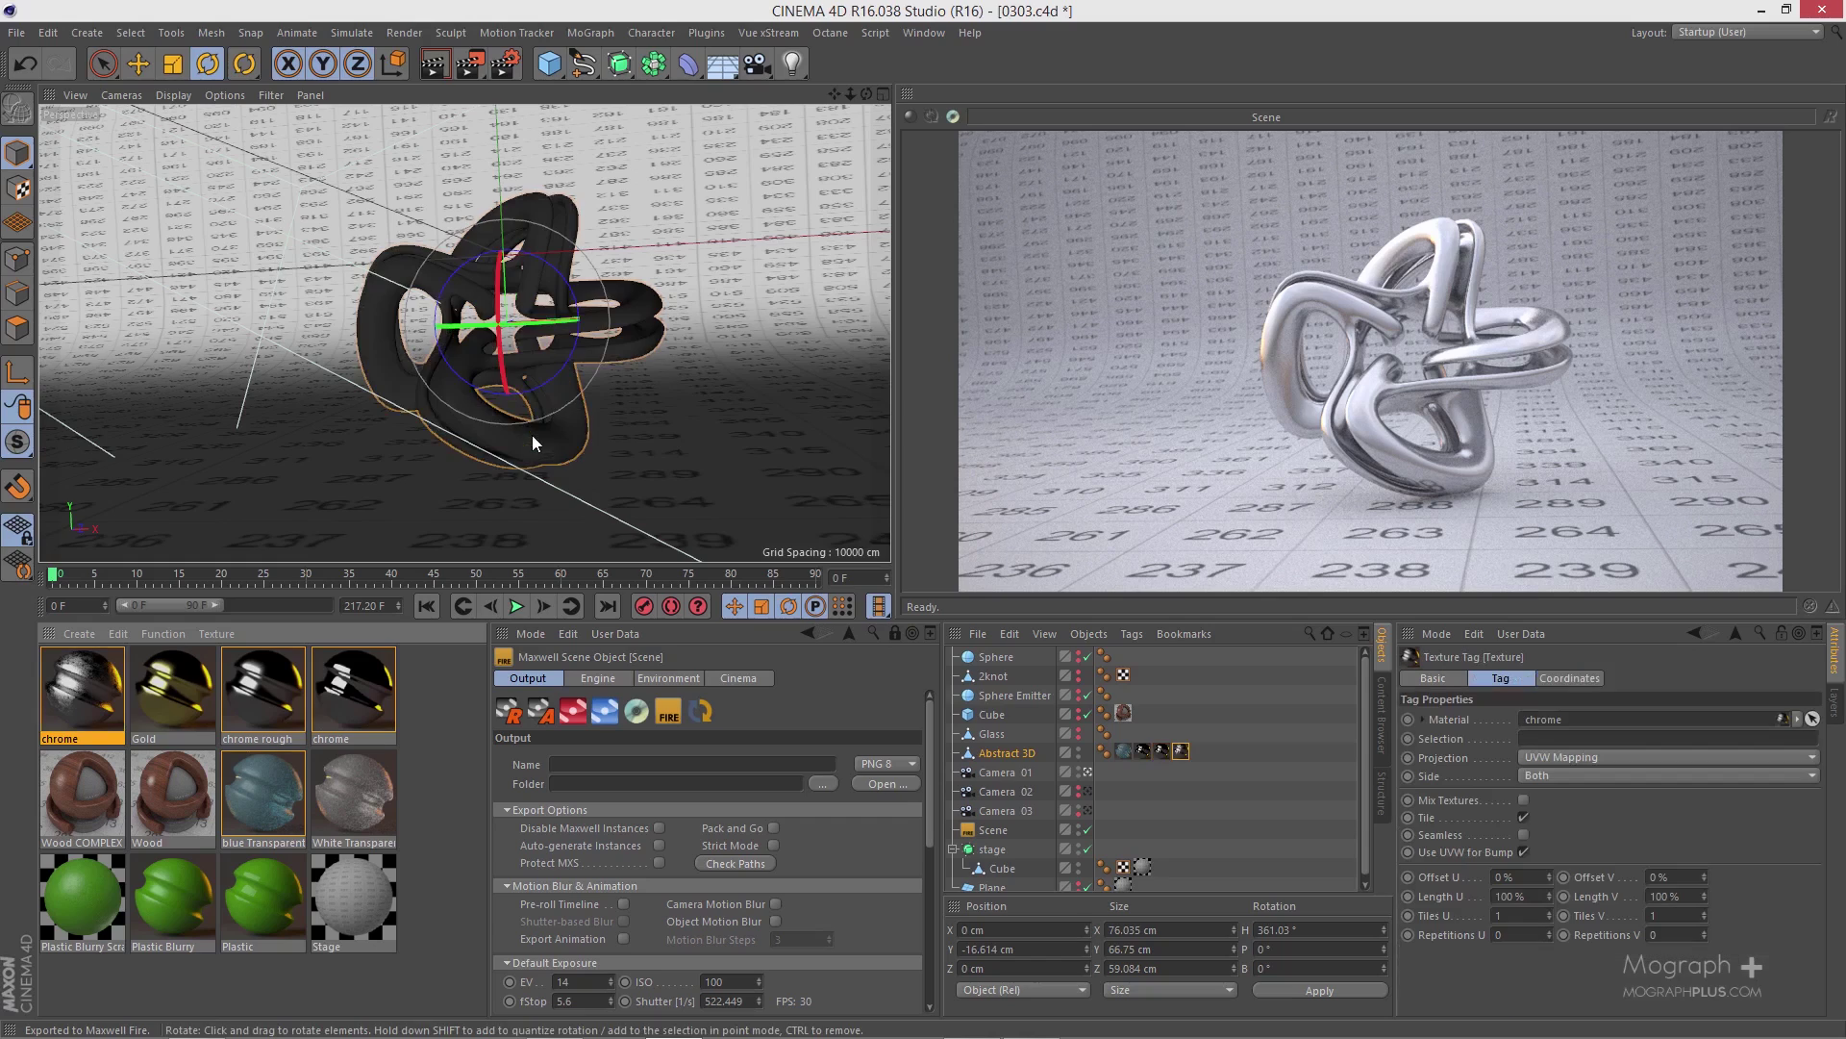
{"action": "left_click", "coordinate": [700, 711]}
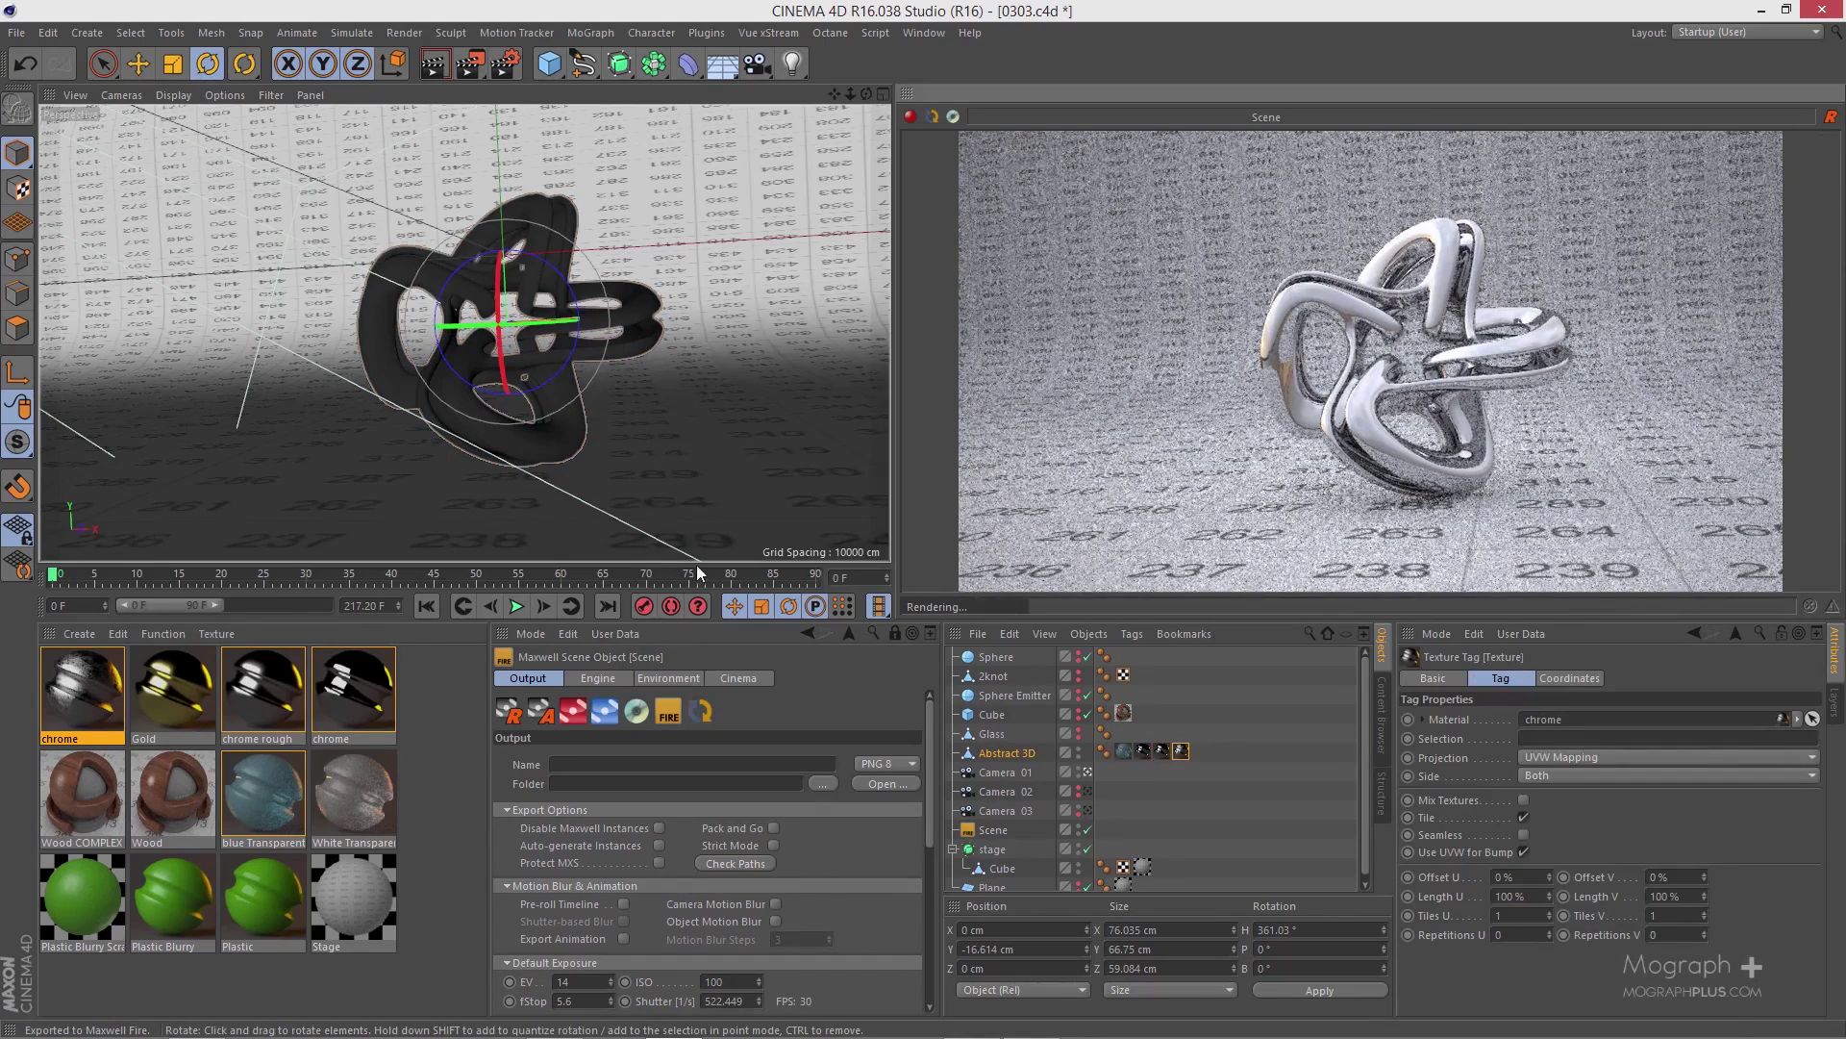
{"action": "left_click", "coordinate": [700, 711]}
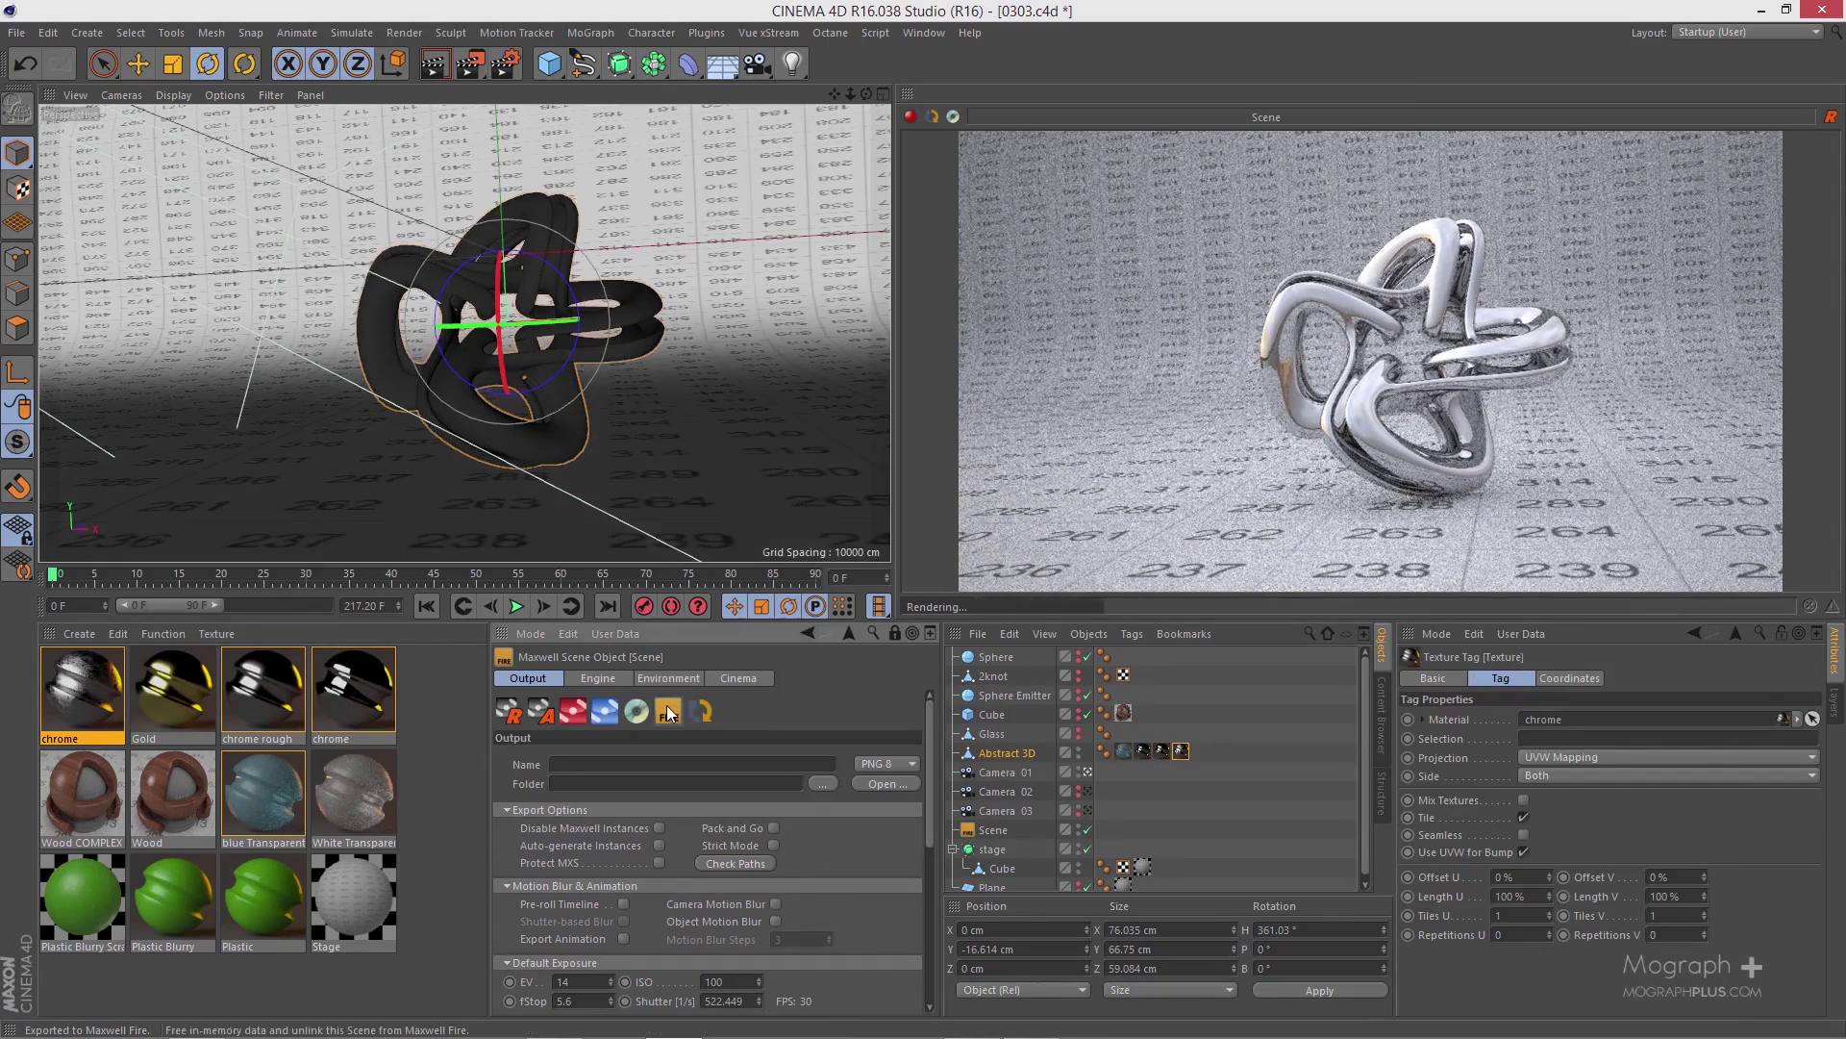
- Choose the dirt texture as the map that the chrome material displays in the viewport
{"action": "left_click", "coordinate": [100, 688]}
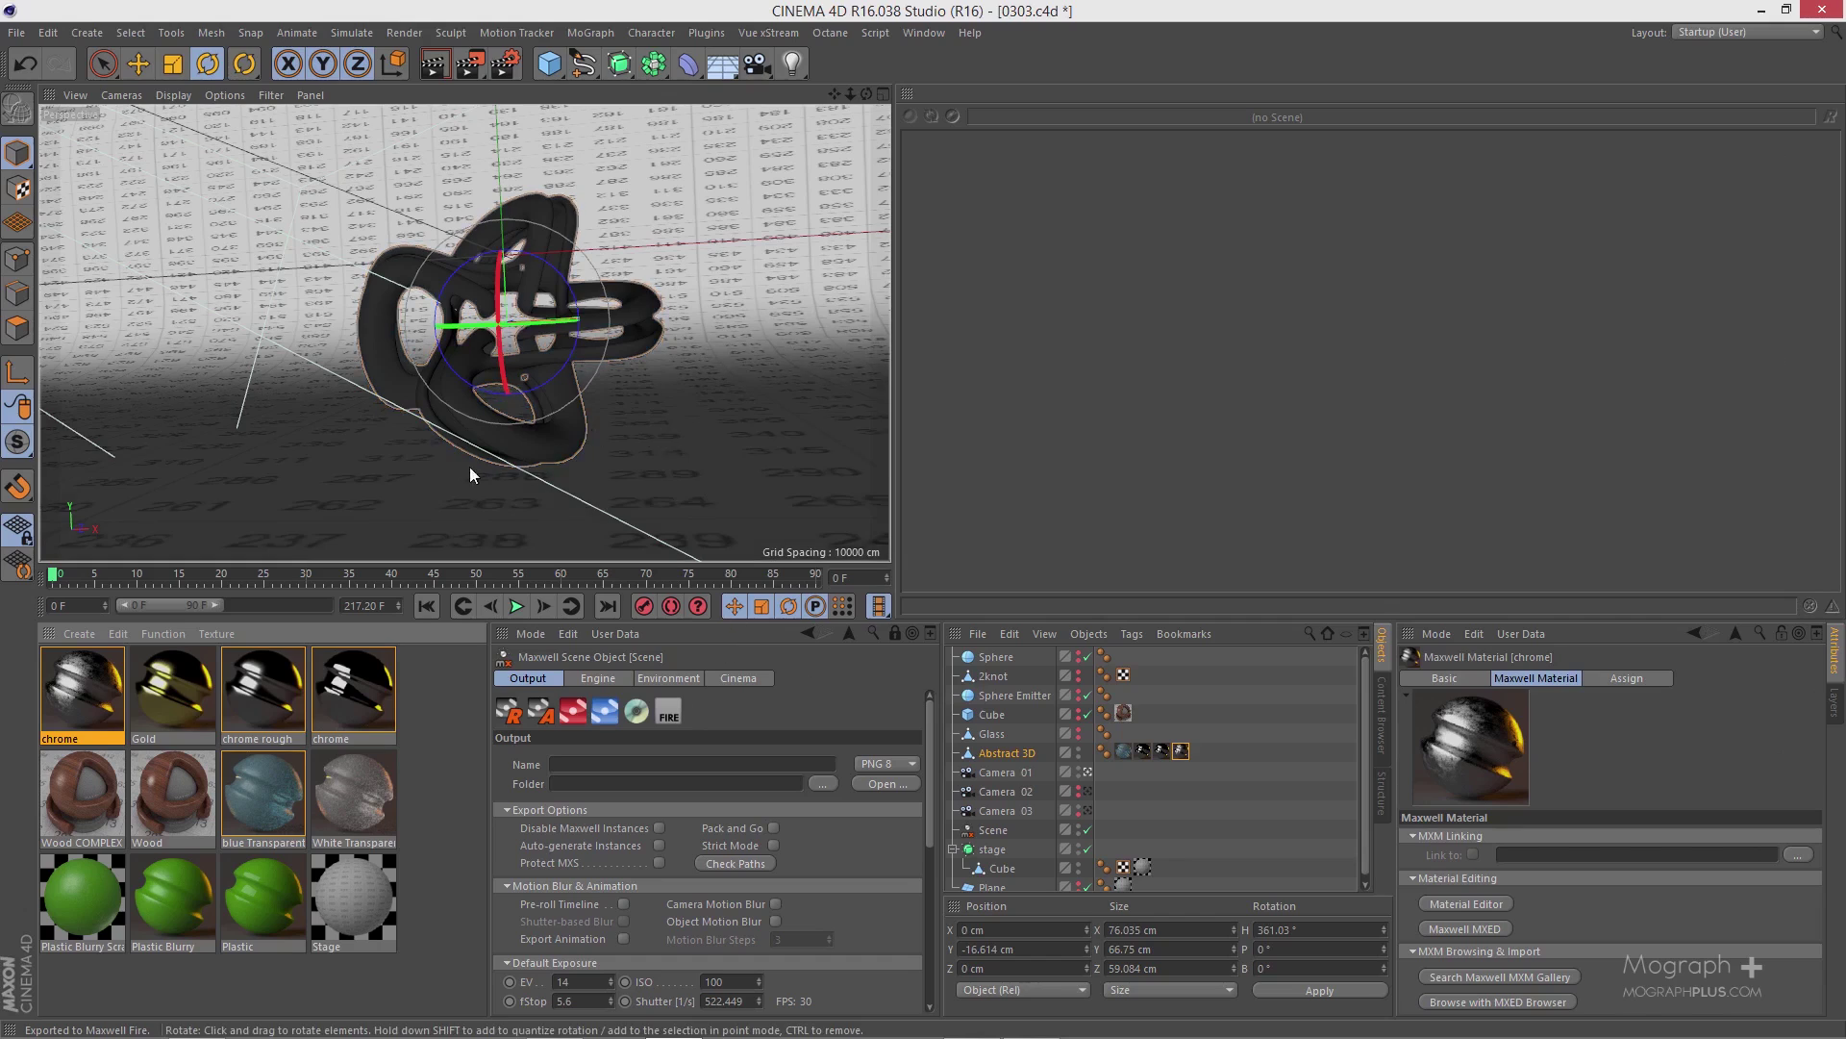
{"action": "double_click", "coordinate": [59, 696]}
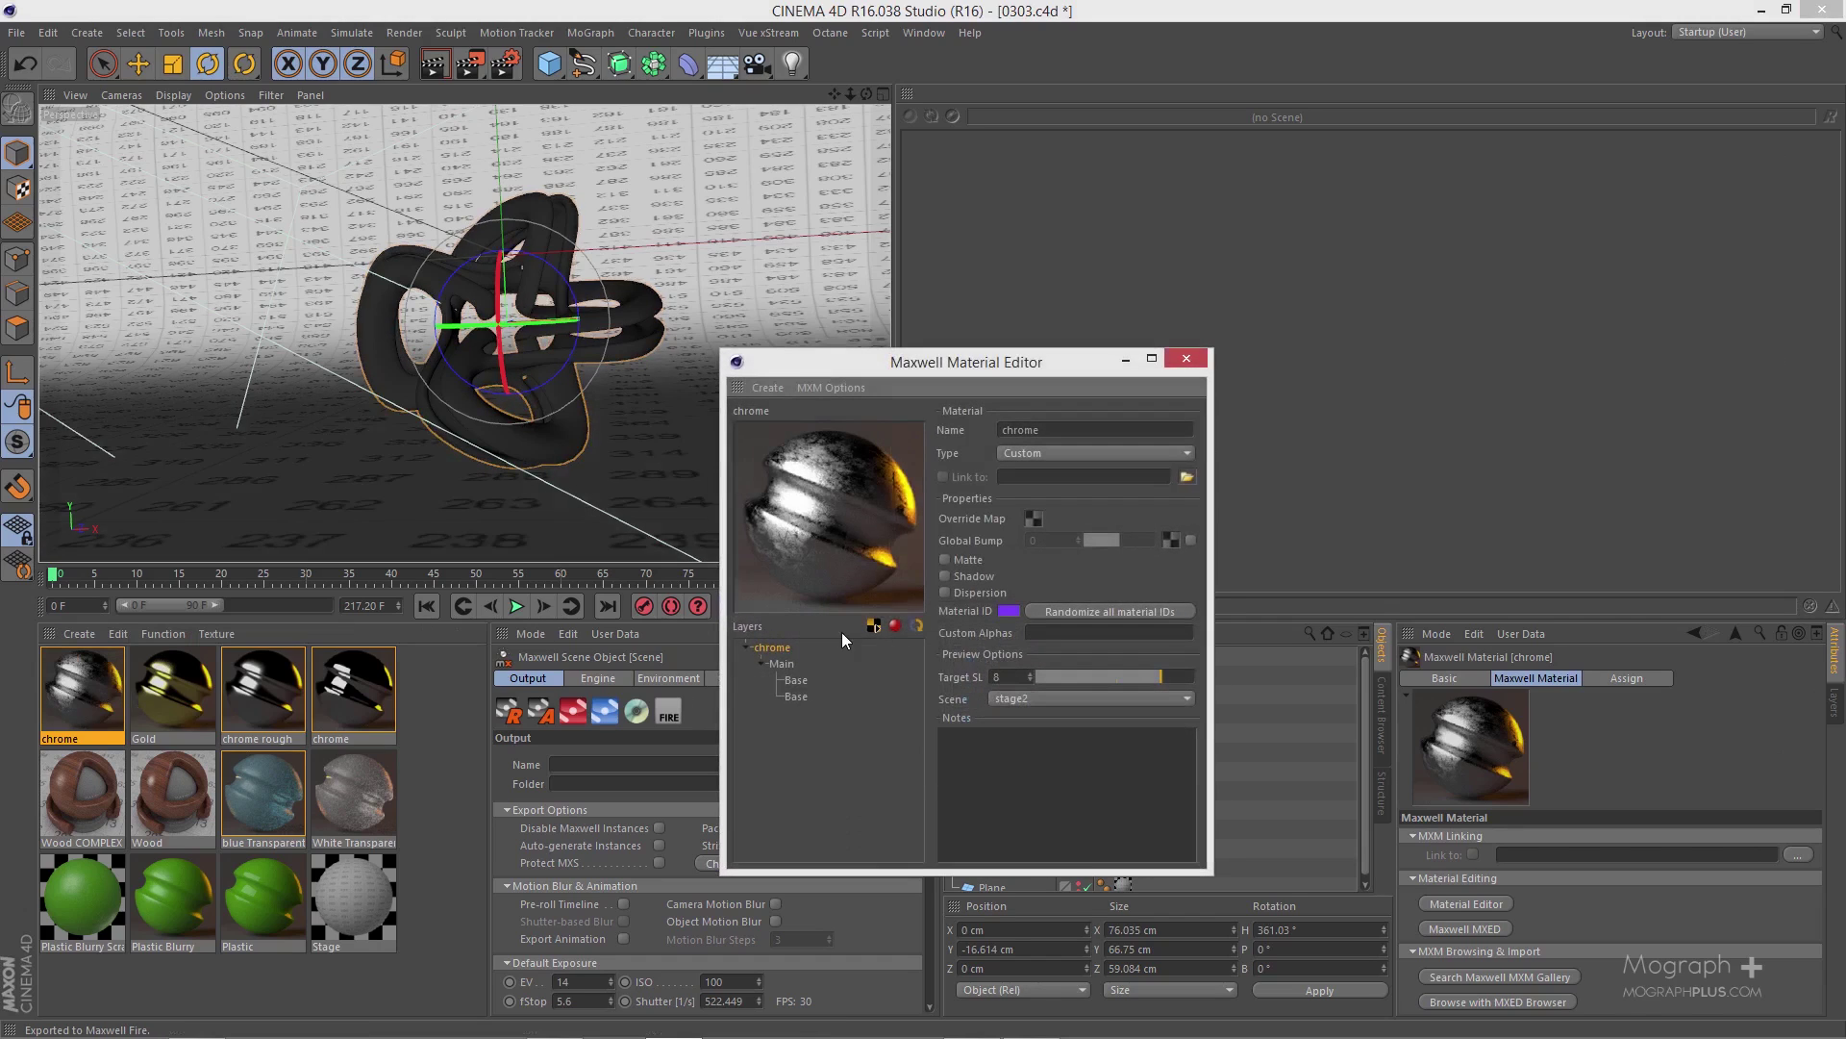
{"action": "left_click", "coordinate": [869, 625]}
{"action": "left_click", "coordinate": [920, 638]}
{"action": "left_click", "coordinate": [1189, 360]}
{"action": "left_click", "coordinate": [407, 365]}
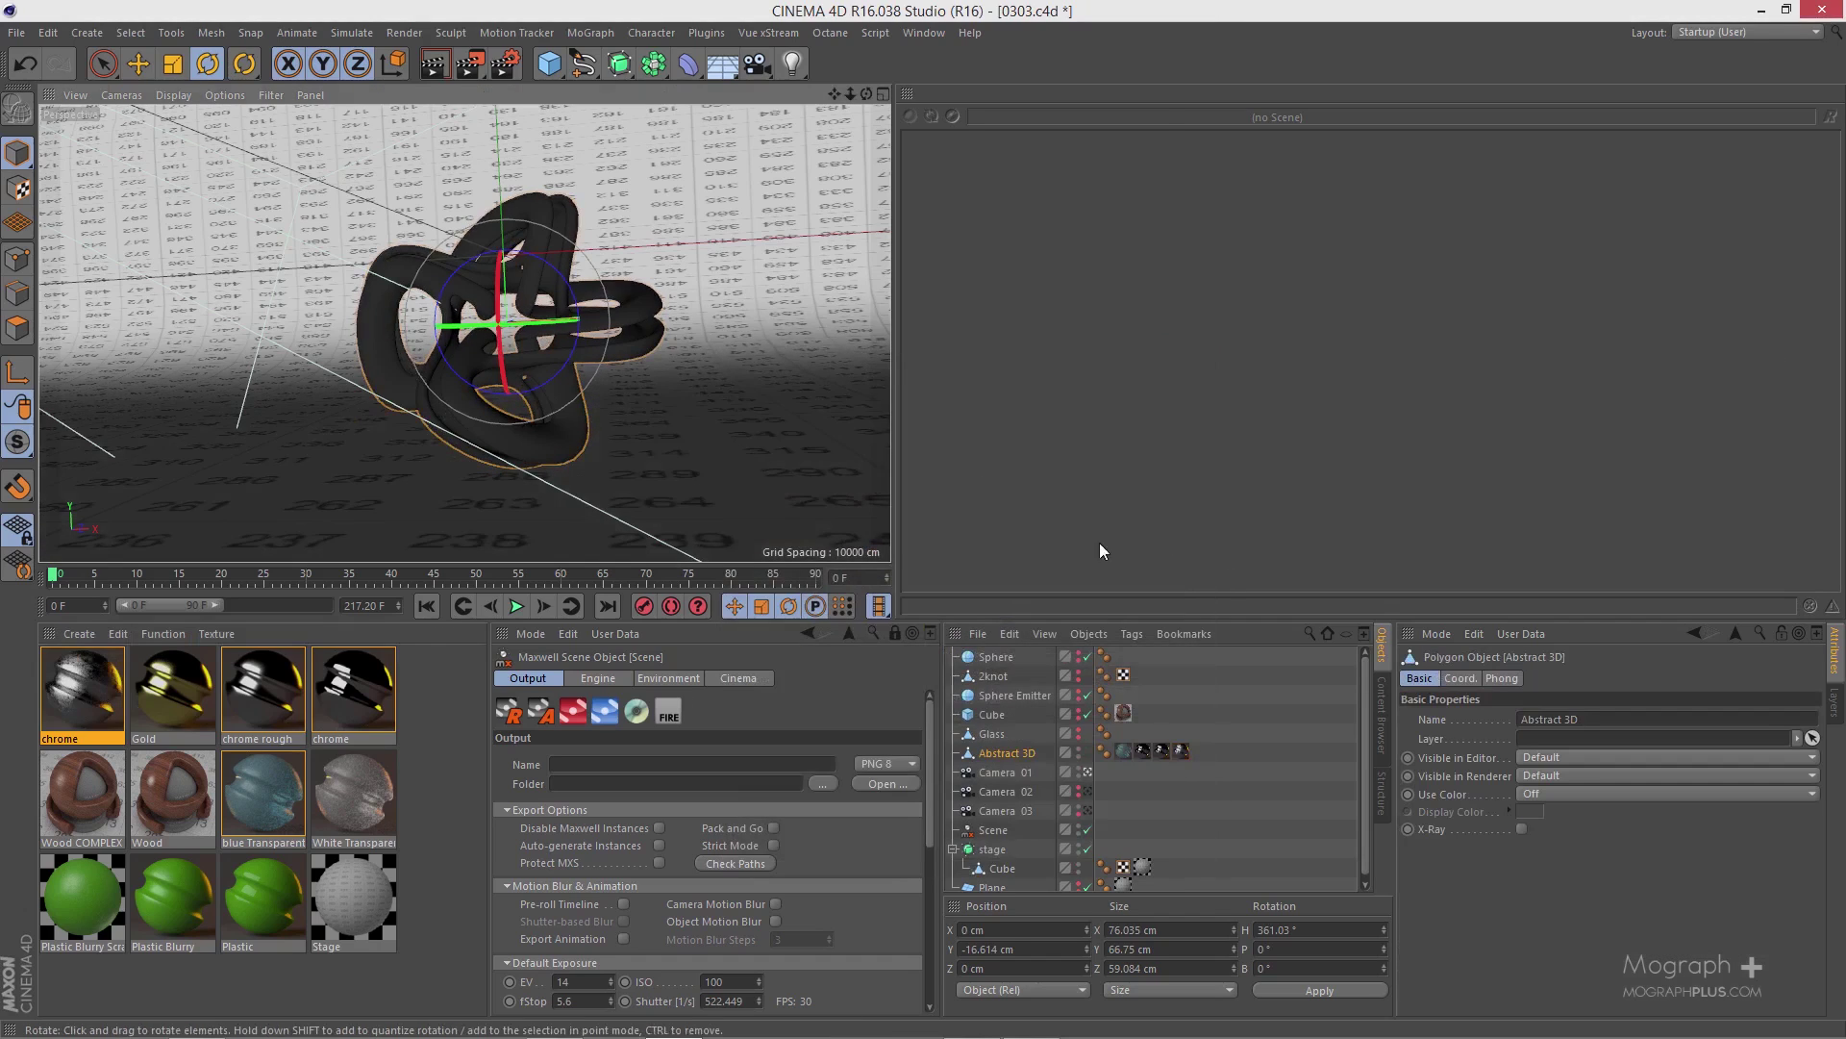
- Set the projection of Abstract 3D's latest chrome texture tag to Cubic and preview the object in Maxwell Fire
{"action": "left_click", "coordinate": [1181, 751]}
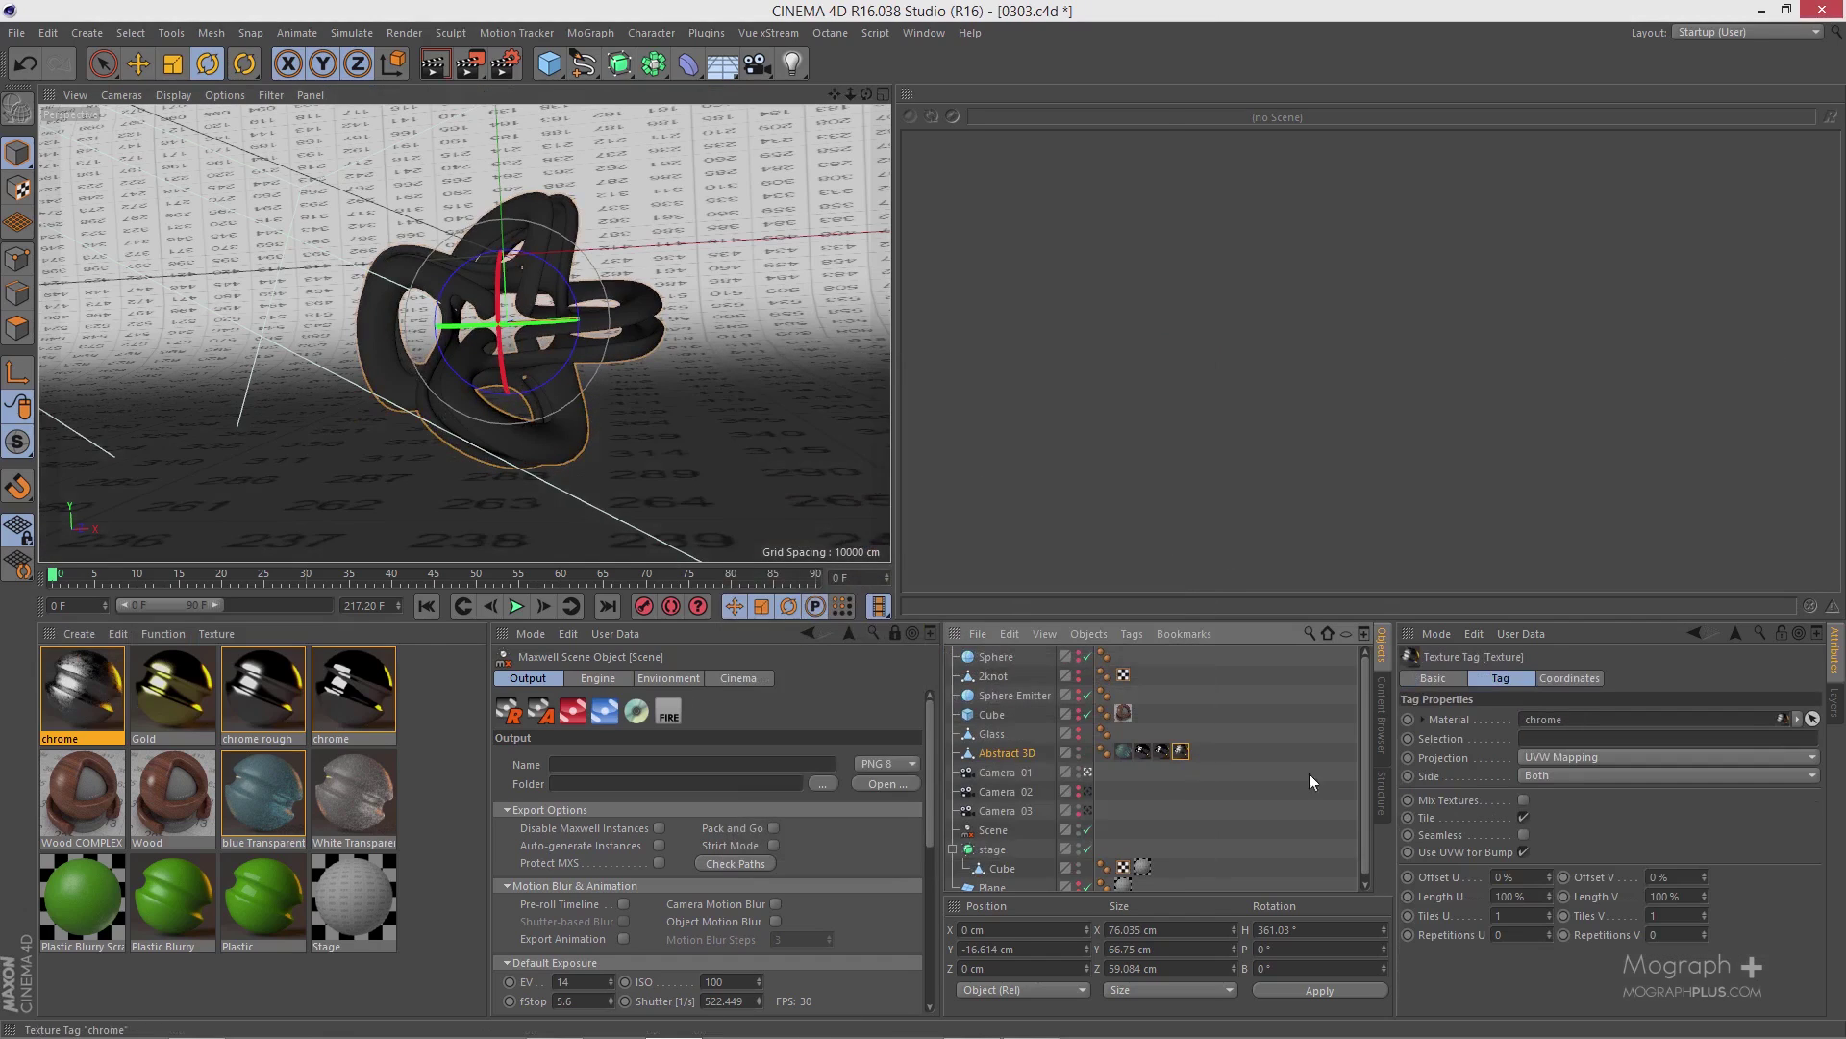
{"action": "left_click", "coordinate": [1548, 758]}
{"action": "left_click", "coordinate": [1595, 835]}
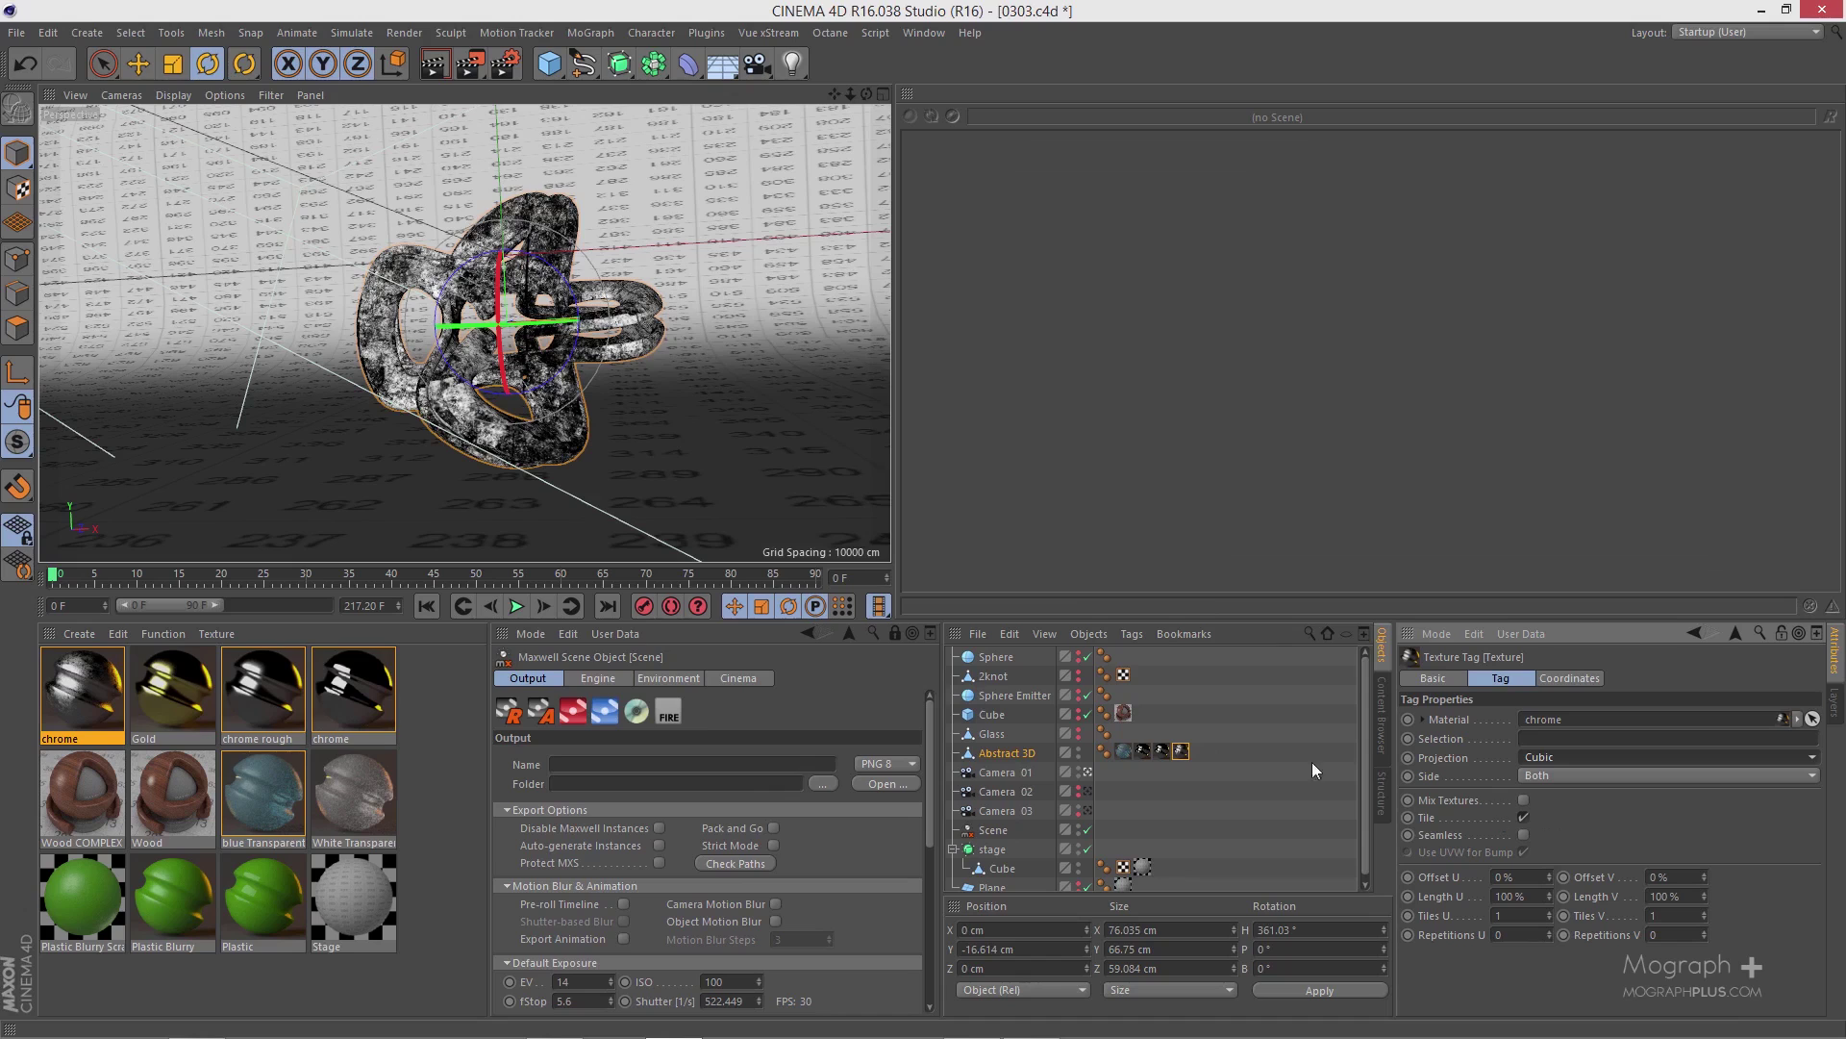
{"action": "left_click", "coordinate": [666, 712]}
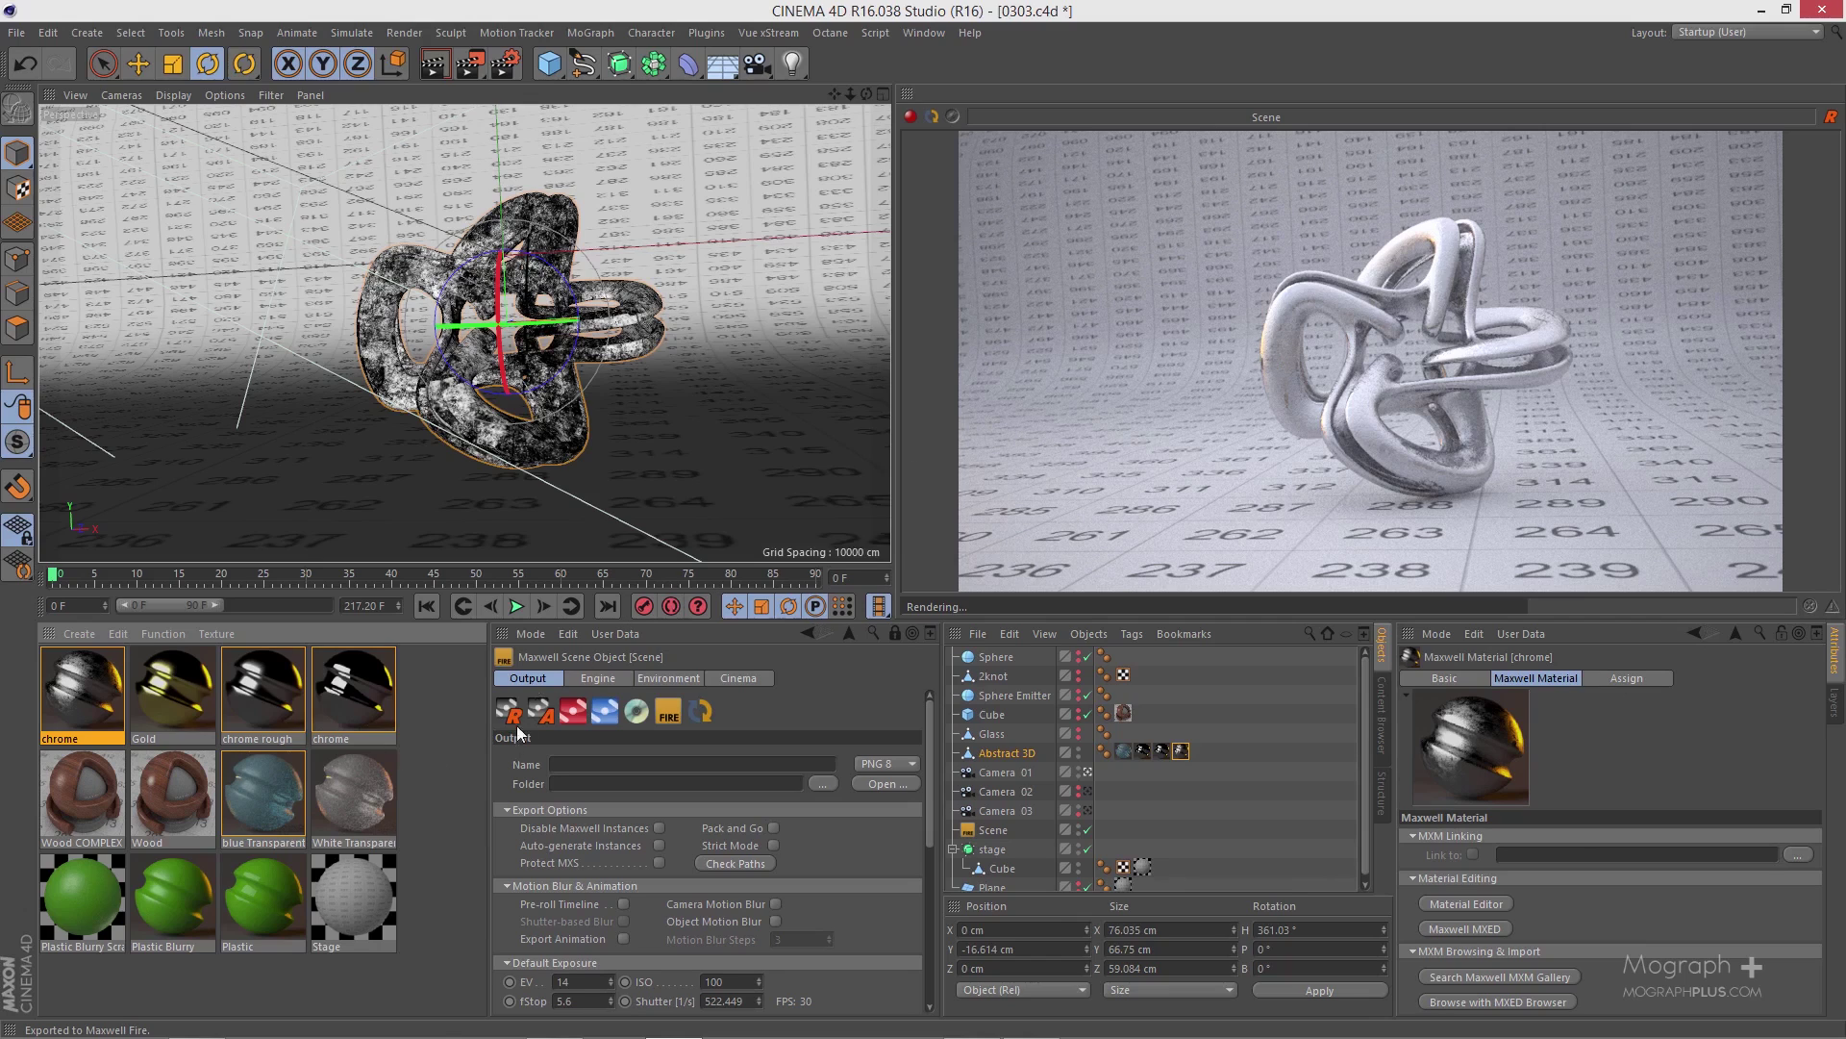
{"action": "left_click", "coordinate": [646, 730]}
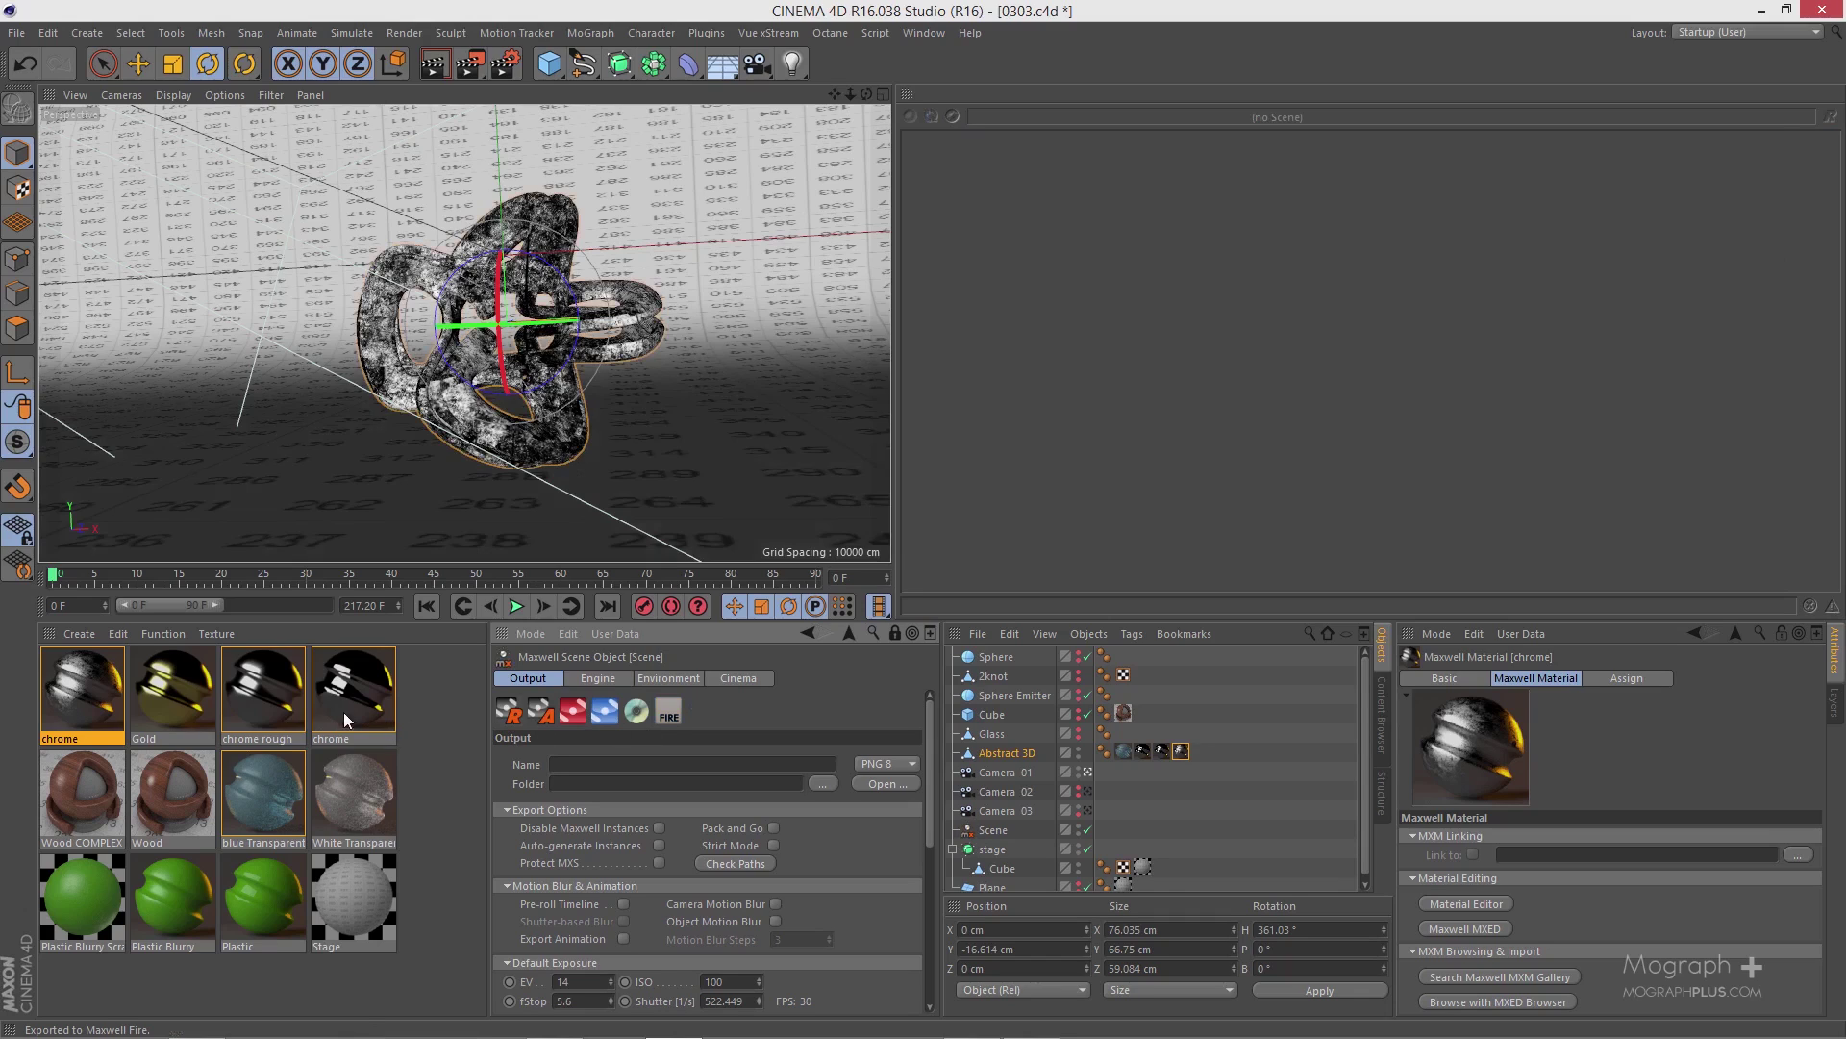
- Create a new Maxwell material and name it copper
{"action": "left_click", "coordinate": [79, 636]}
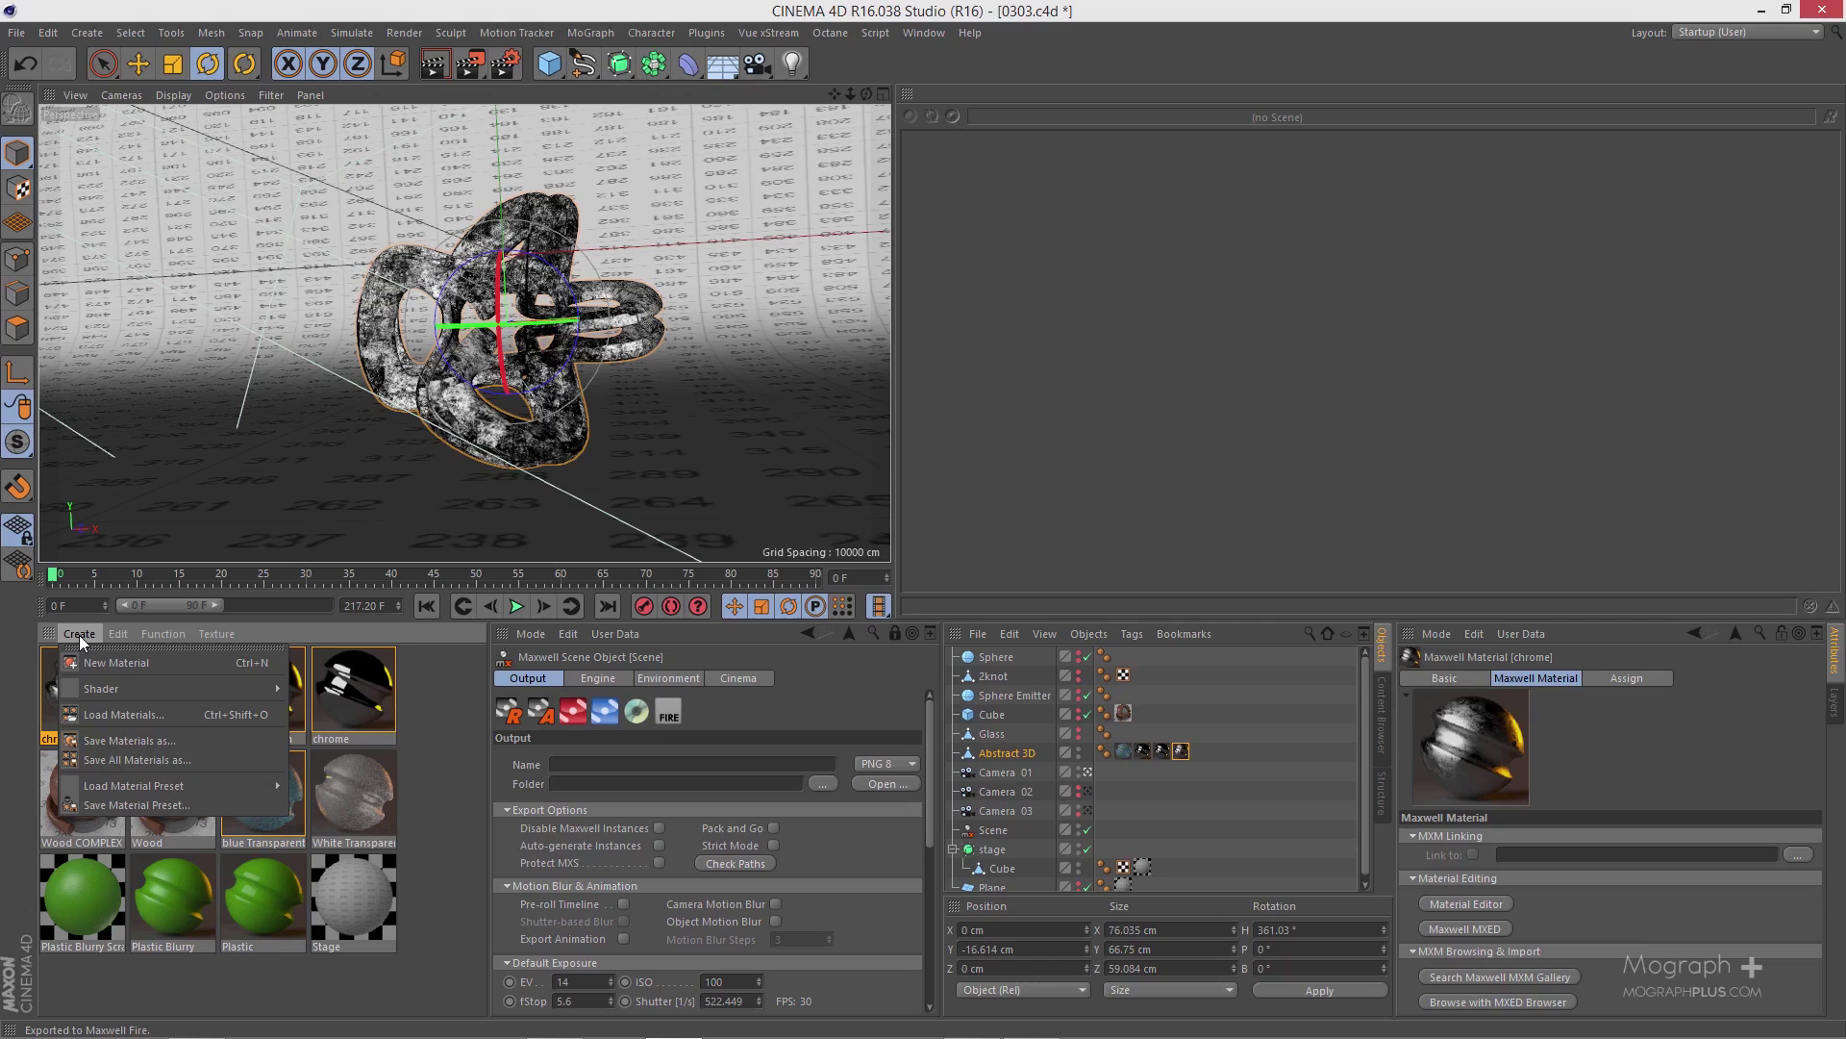
{"action": "mouse_move", "coordinate": [119, 691]}
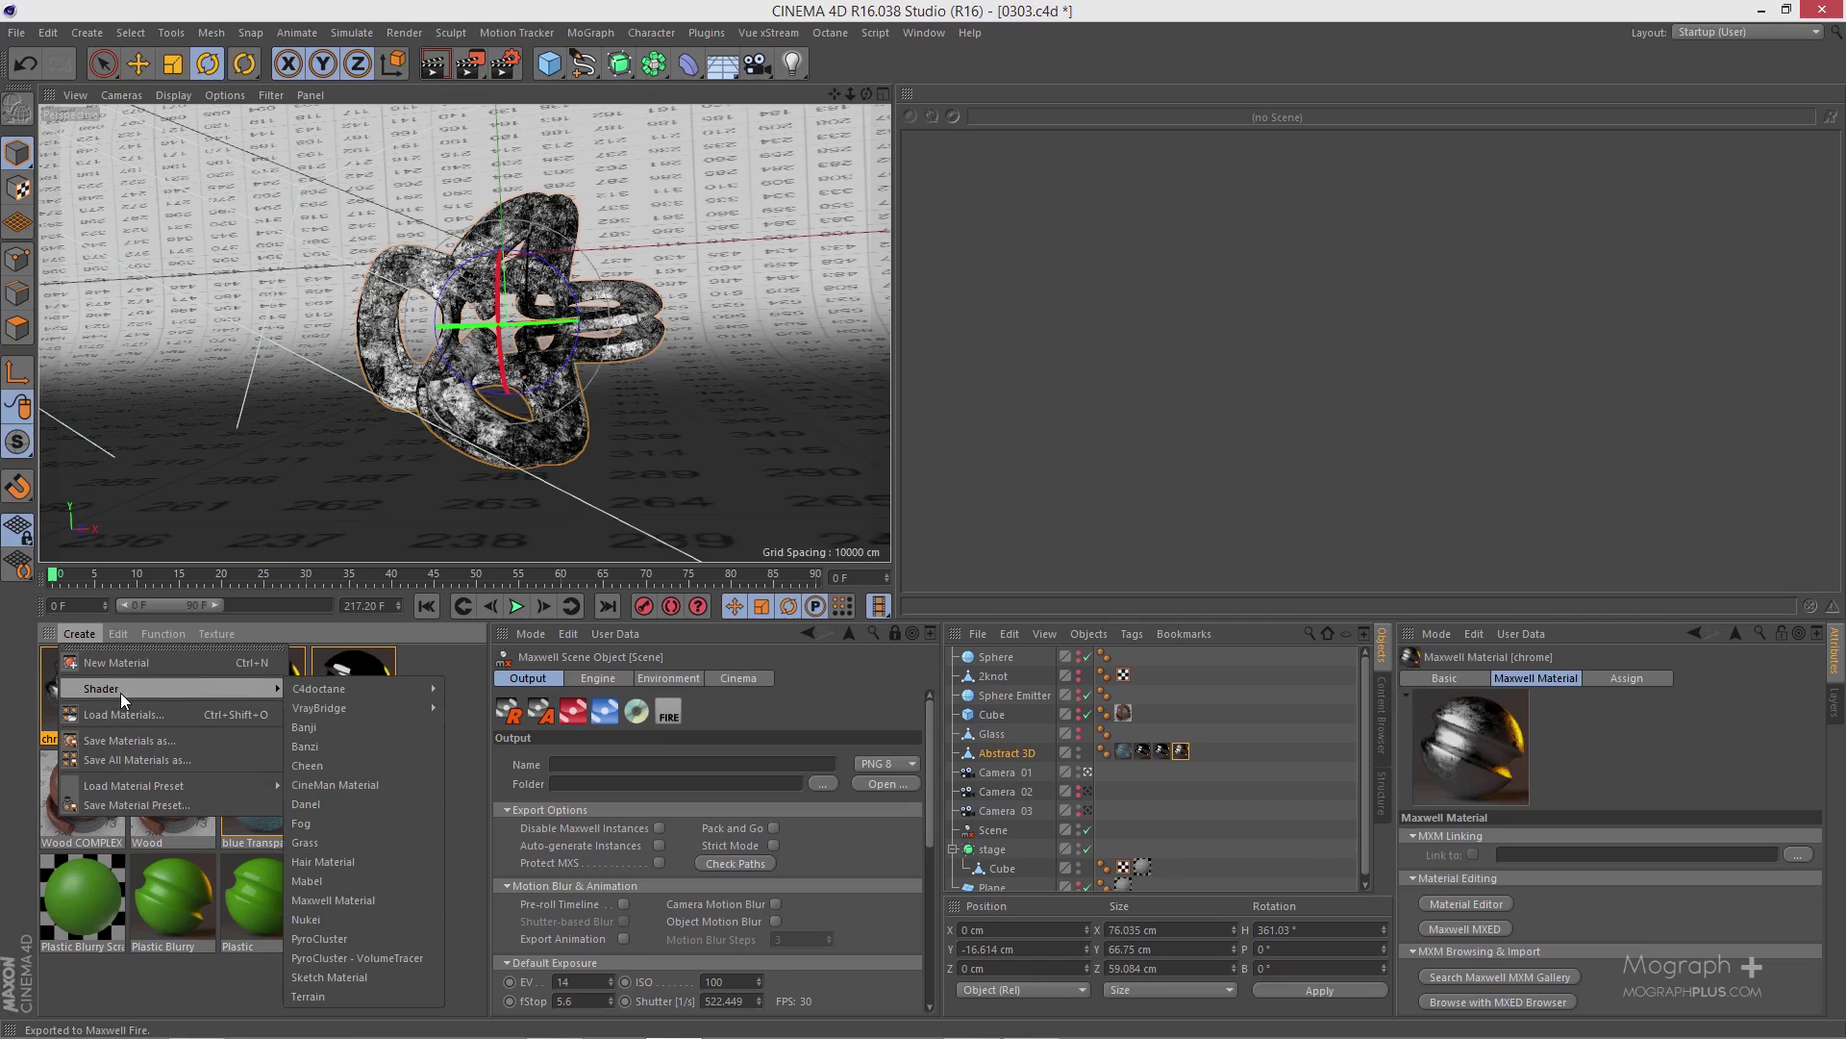
{"action": "left_click", "coordinate": [386, 896]}
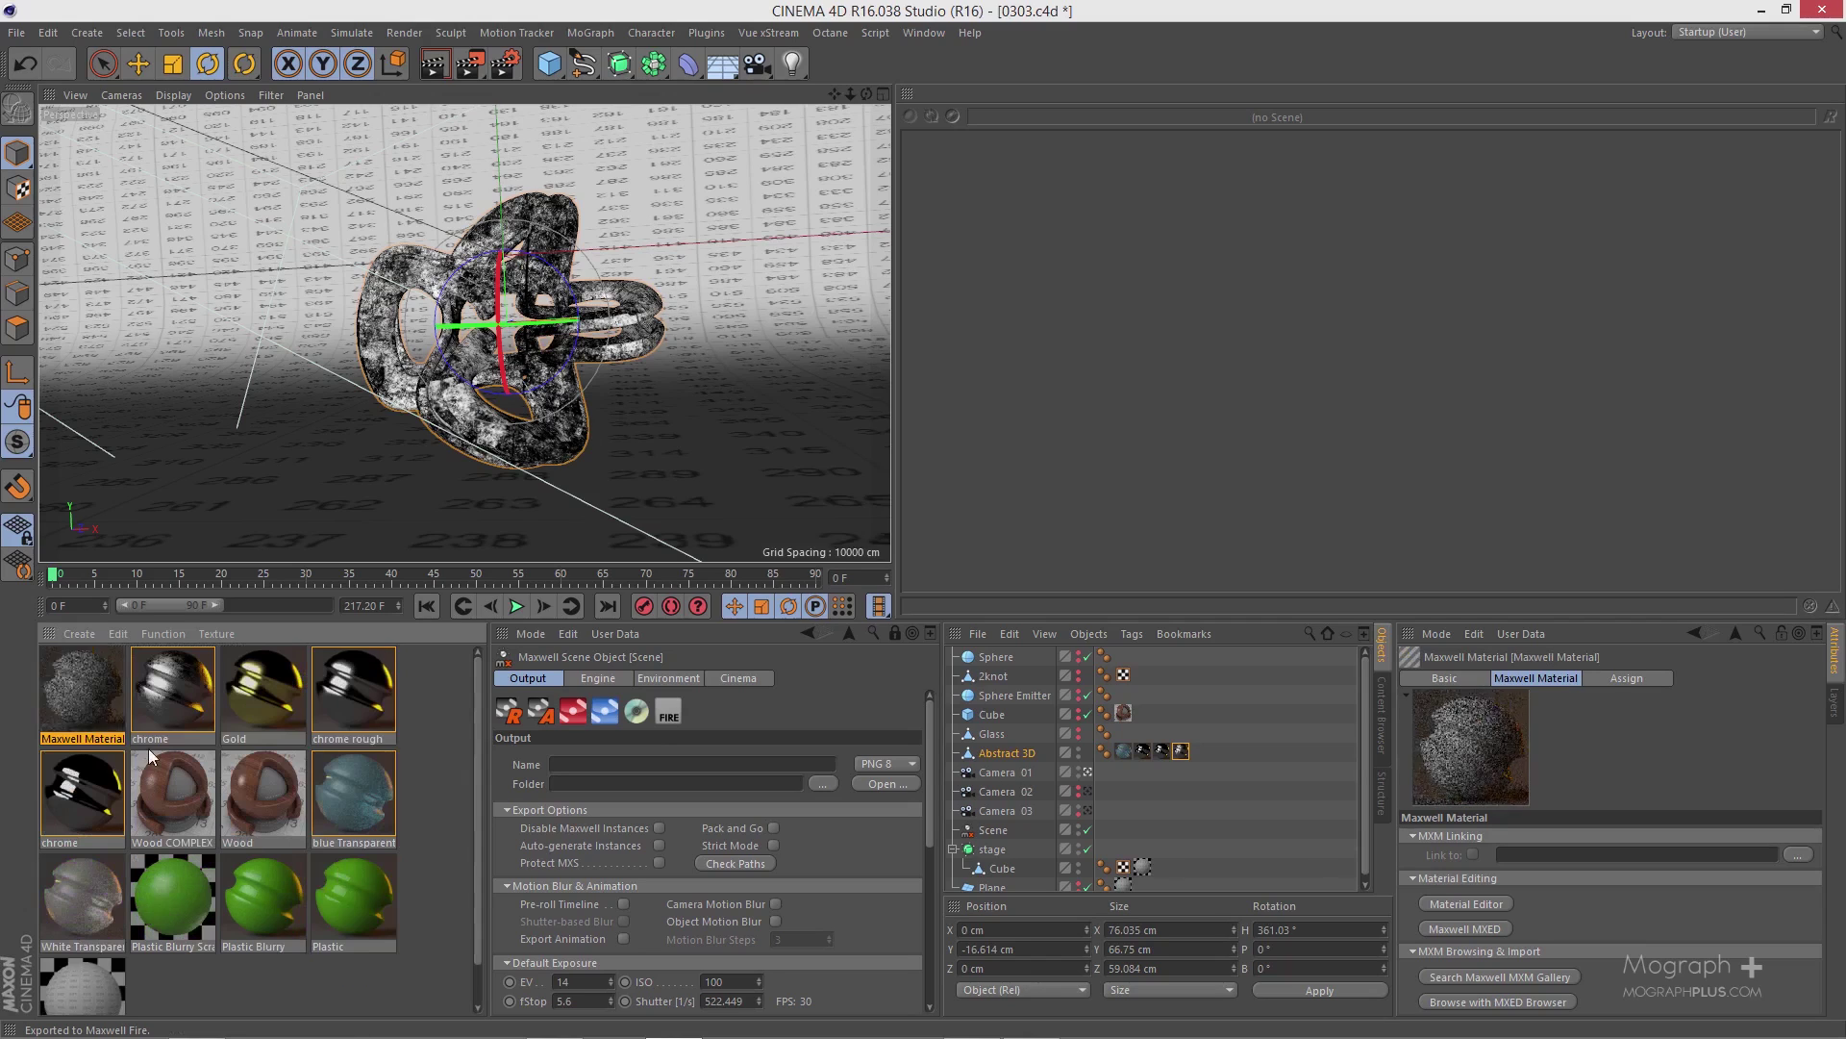
{"action": "double_click", "coordinate": [83, 738]}
{"action": "type", "text": "c"}
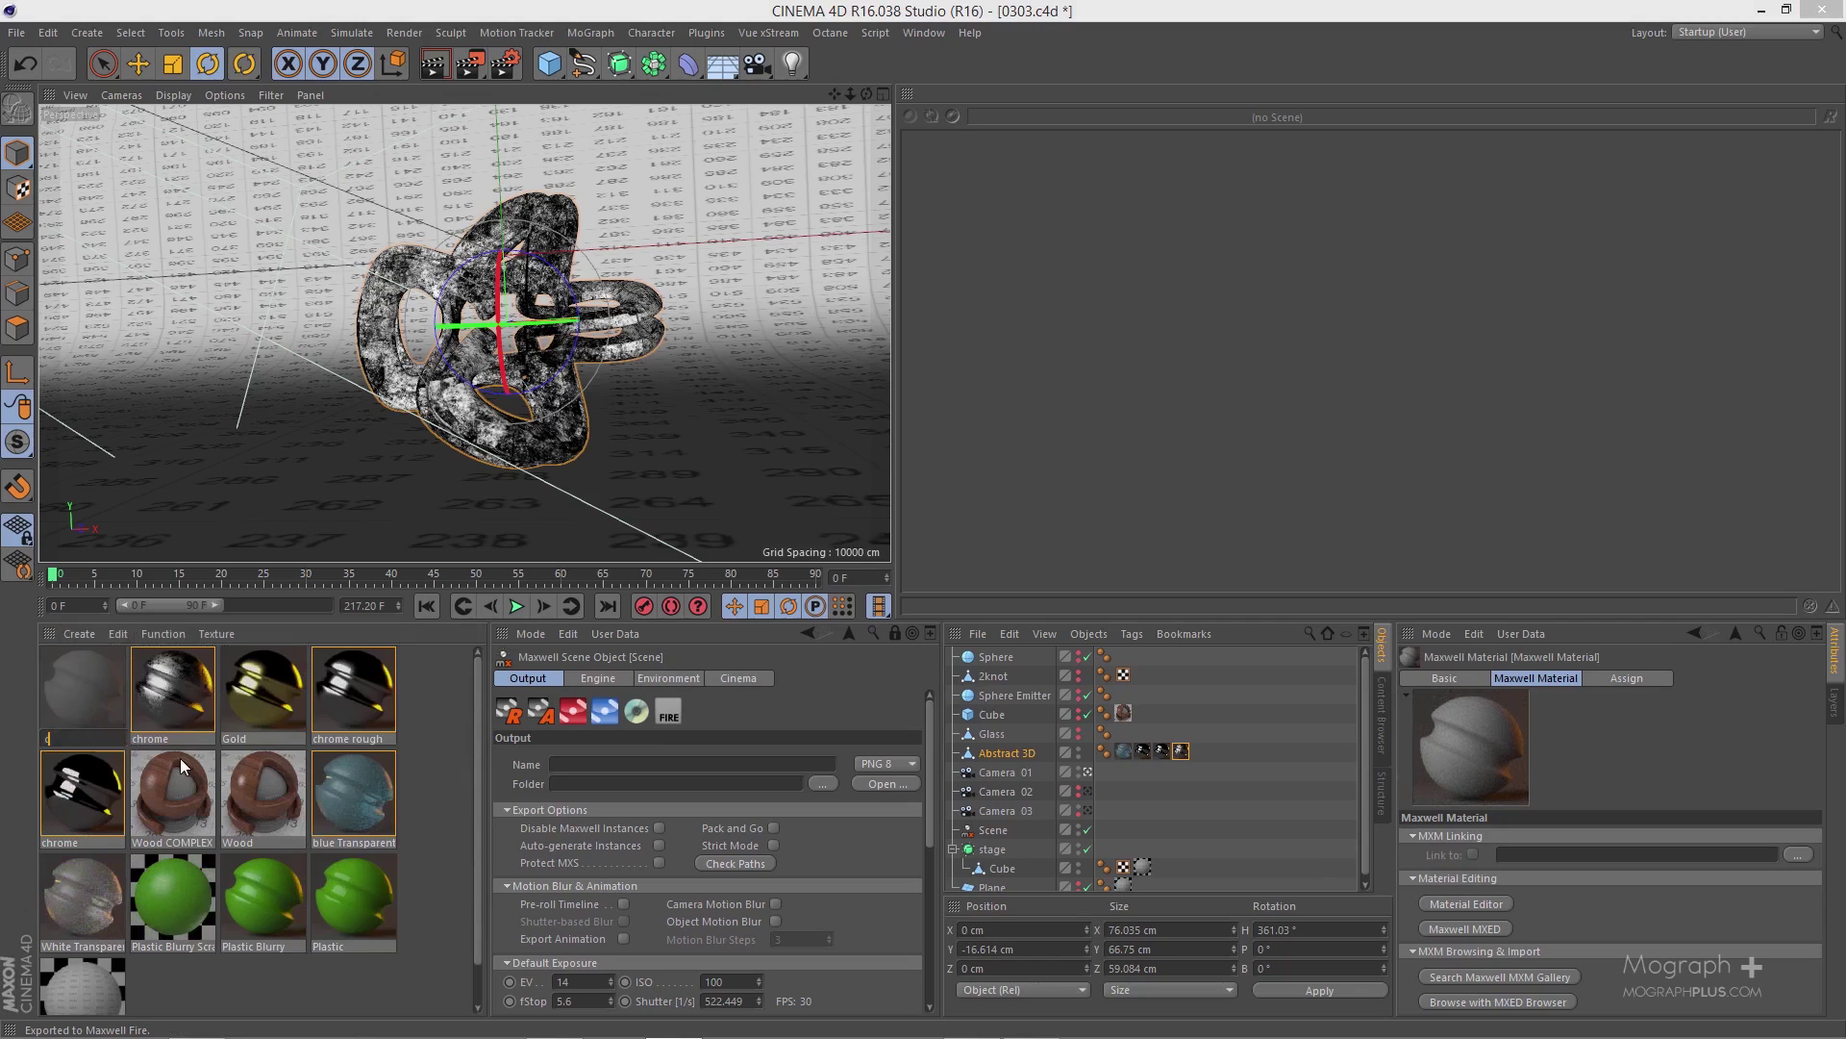
{"action": "type", "text": "opper"}
{"action": "key", "text": "Return"}
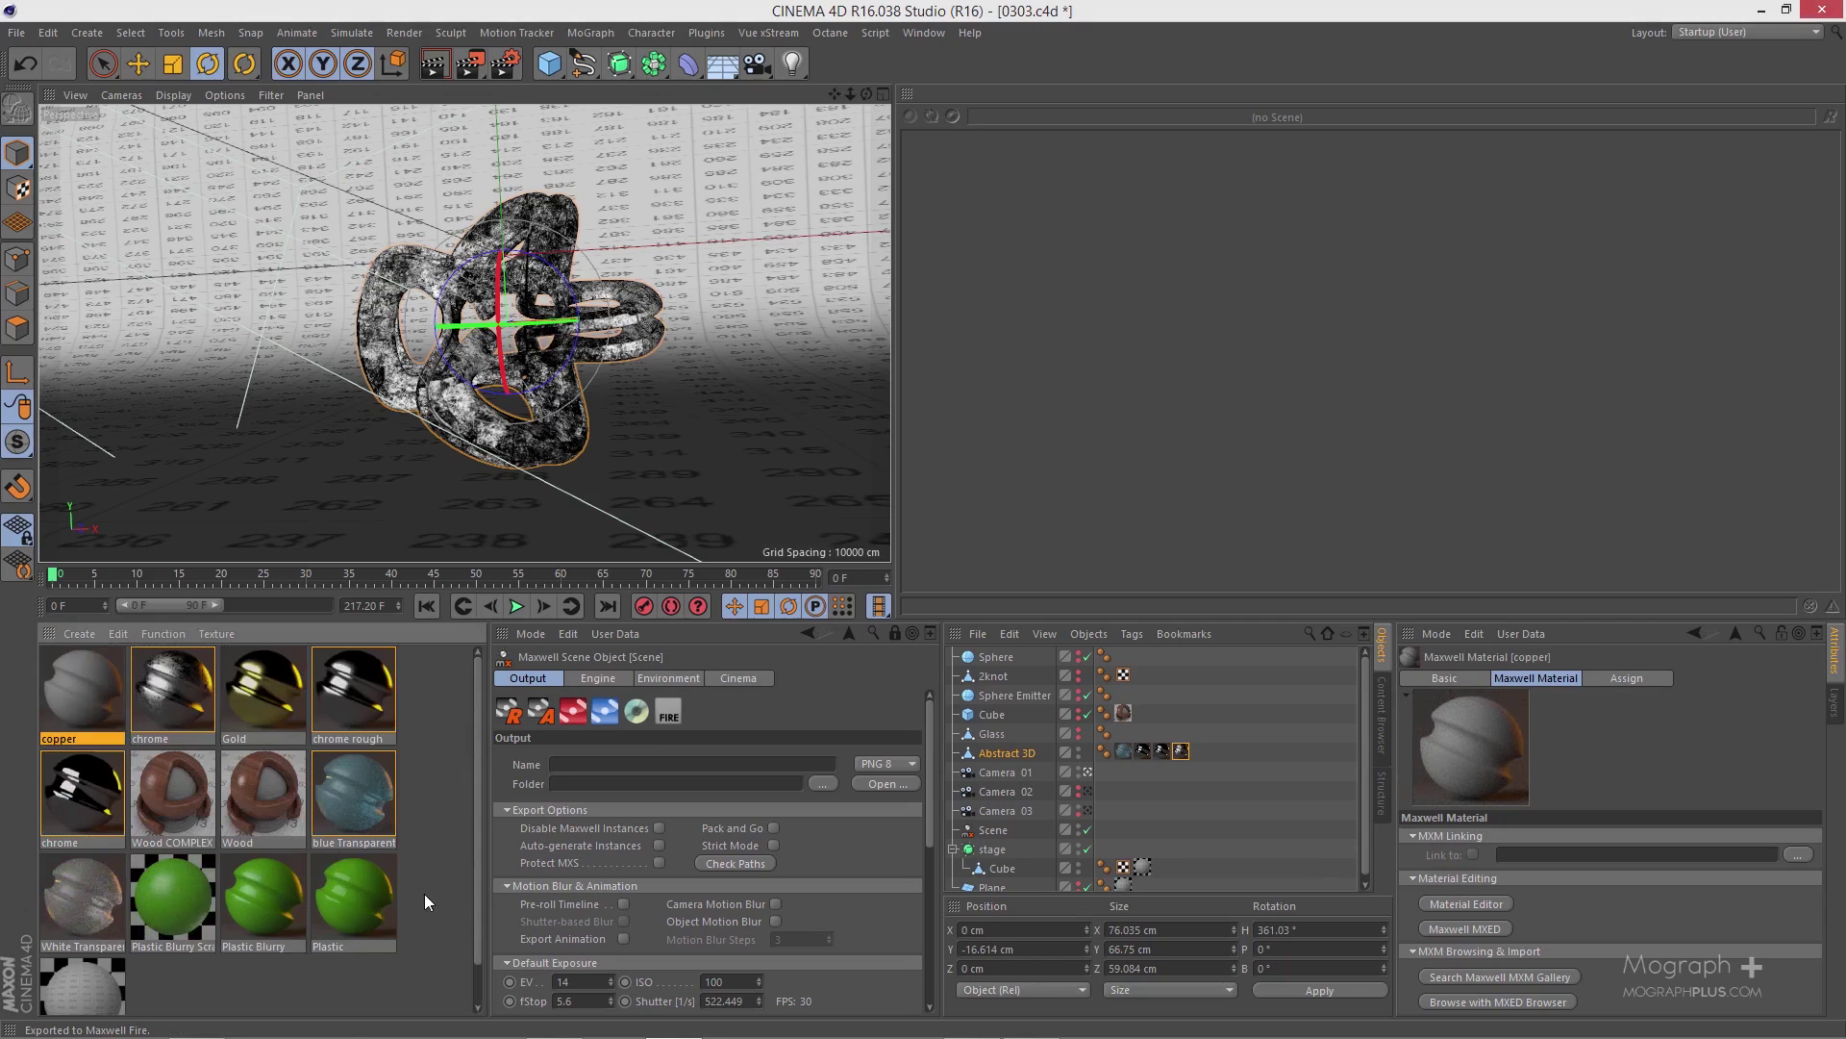
- Open the copper material for editing, change its type to Metal and set the Metal IOR to Copper
{"action": "double_click", "coordinate": [1123, 712]}
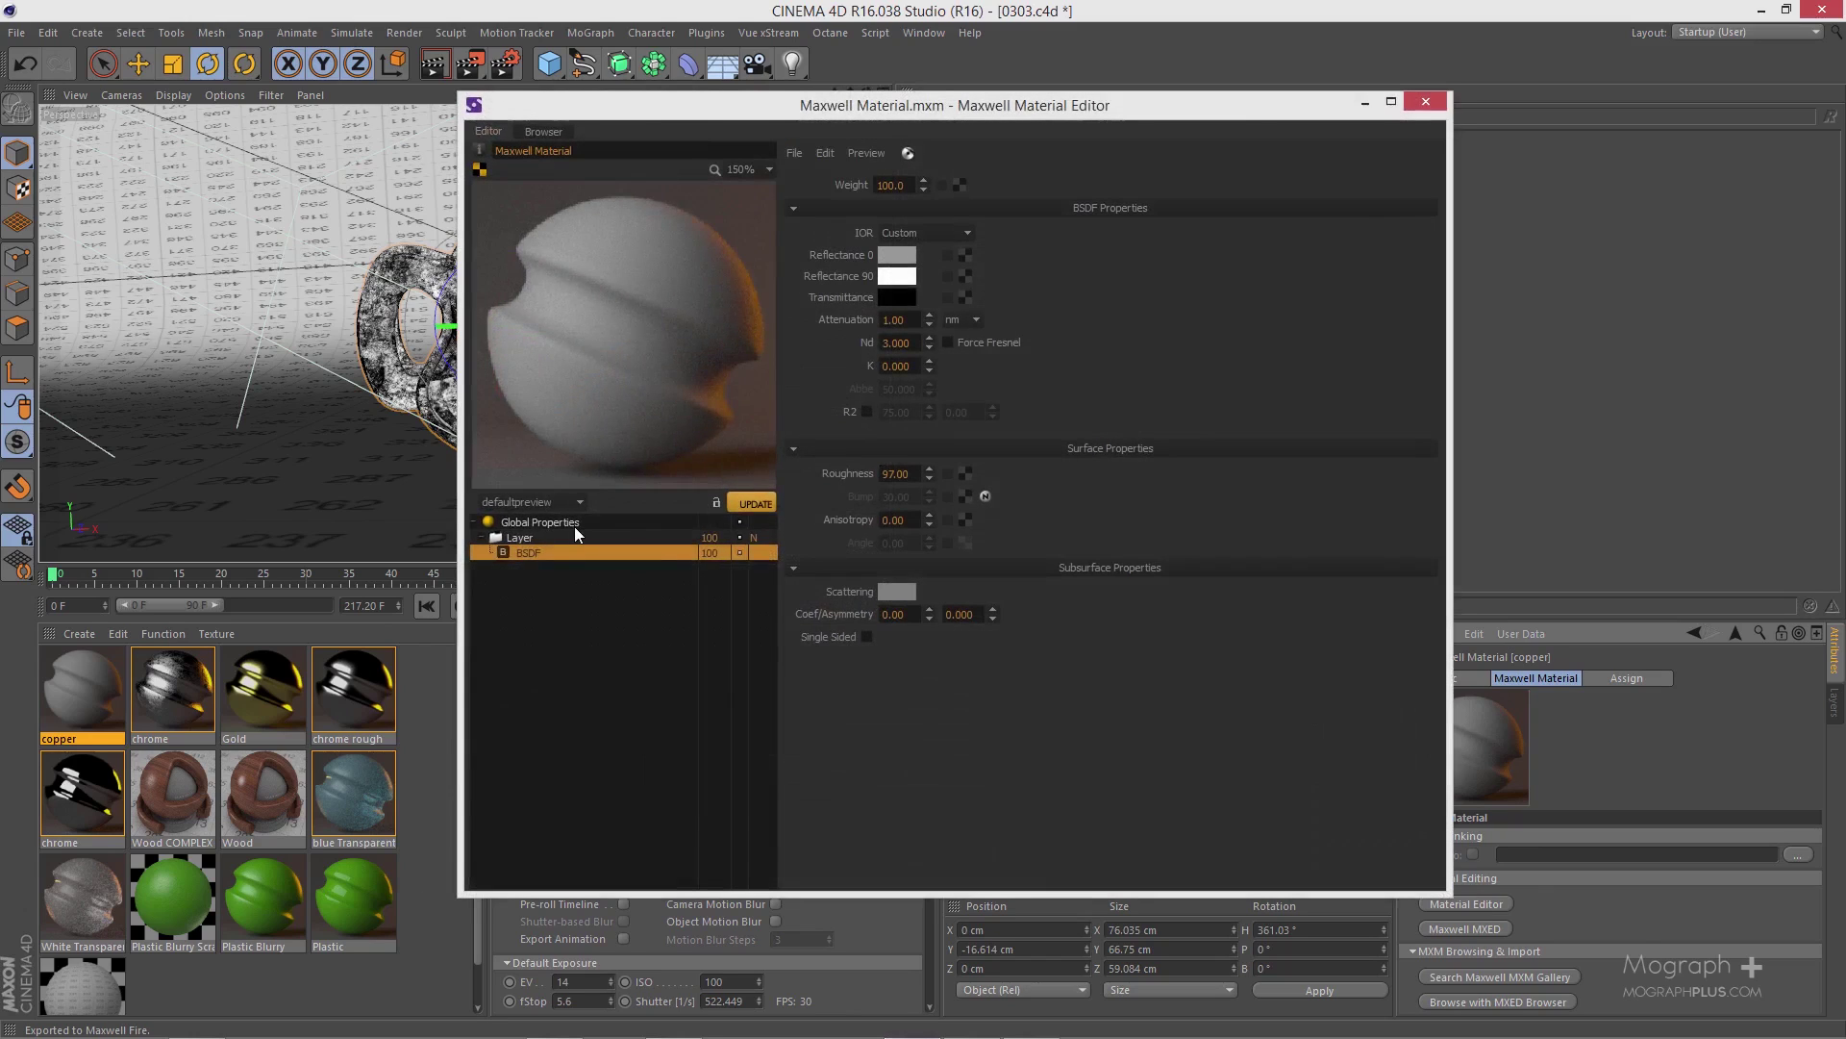
{"action": "left_click", "coordinate": [574, 525]}
{"action": "left_click", "coordinate": [947, 179]}
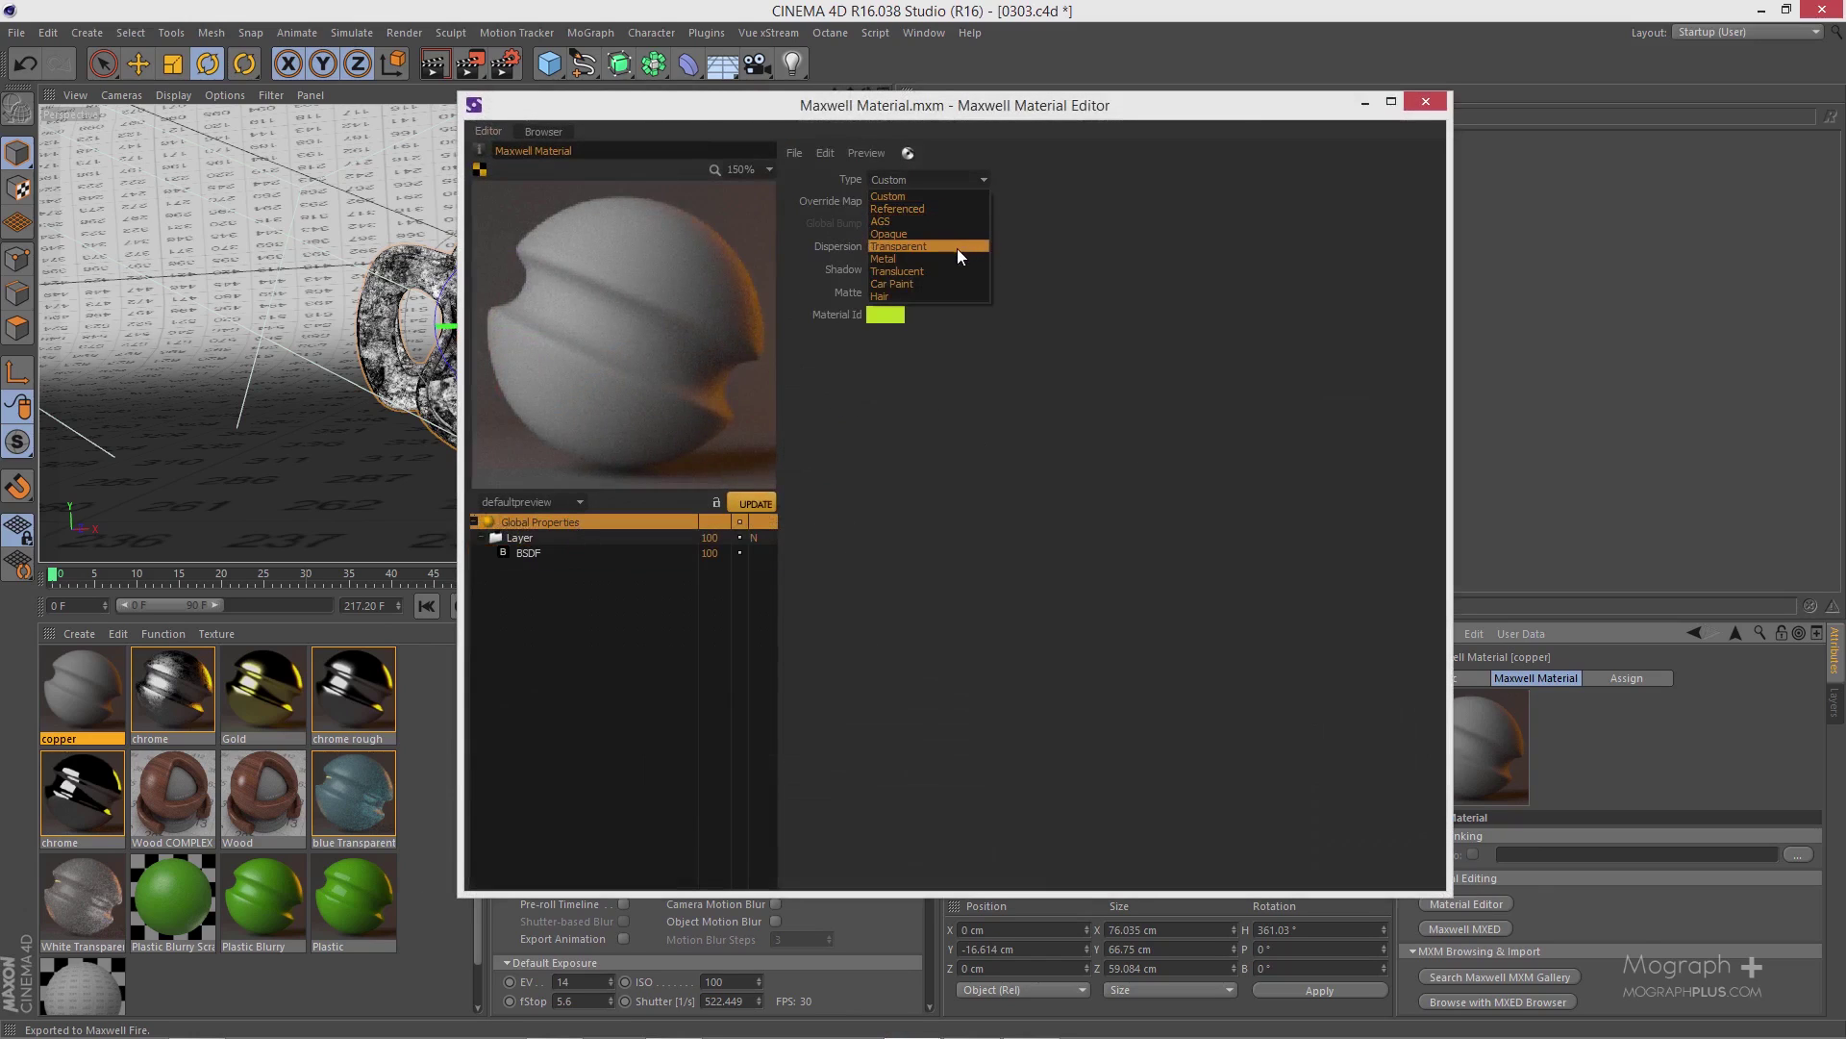
{"action": "left_click", "coordinate": [949, 255]}
{"action": "left_click", "coordinate": [1001, 206]}
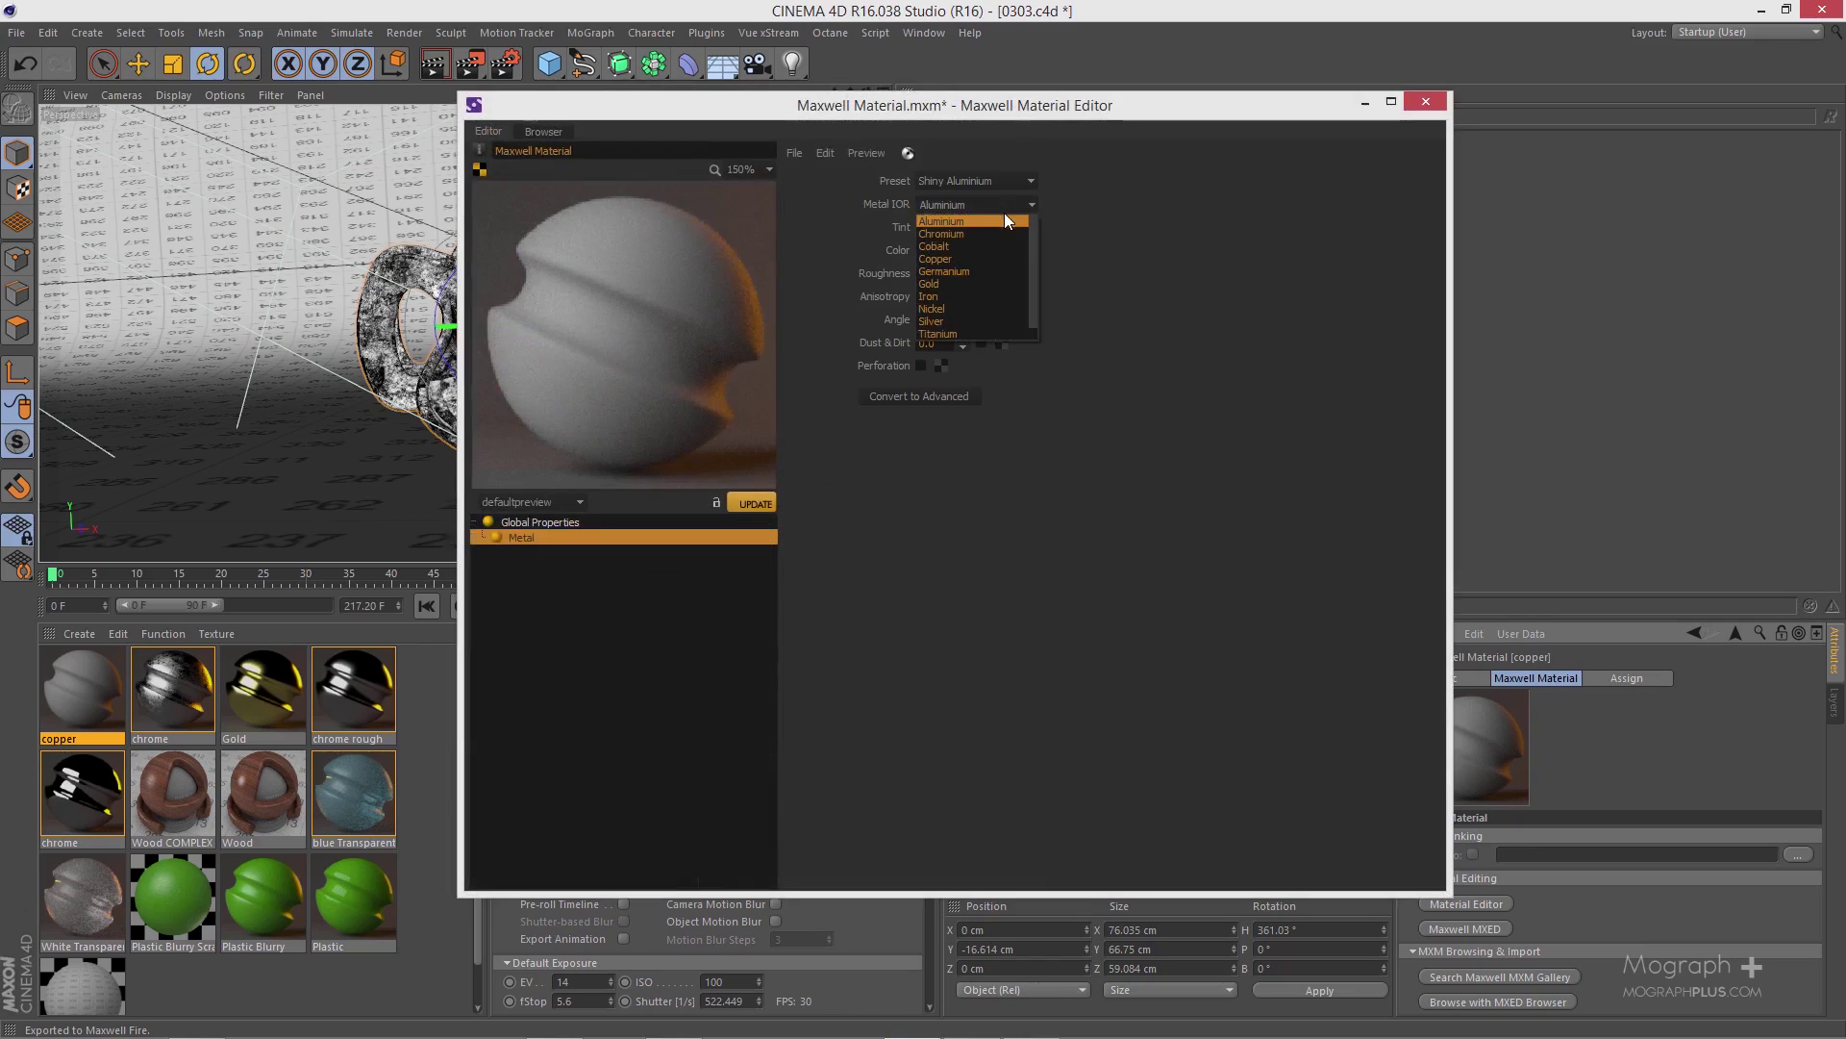
{"action": "left_click", "coordinate": [982, 258]}
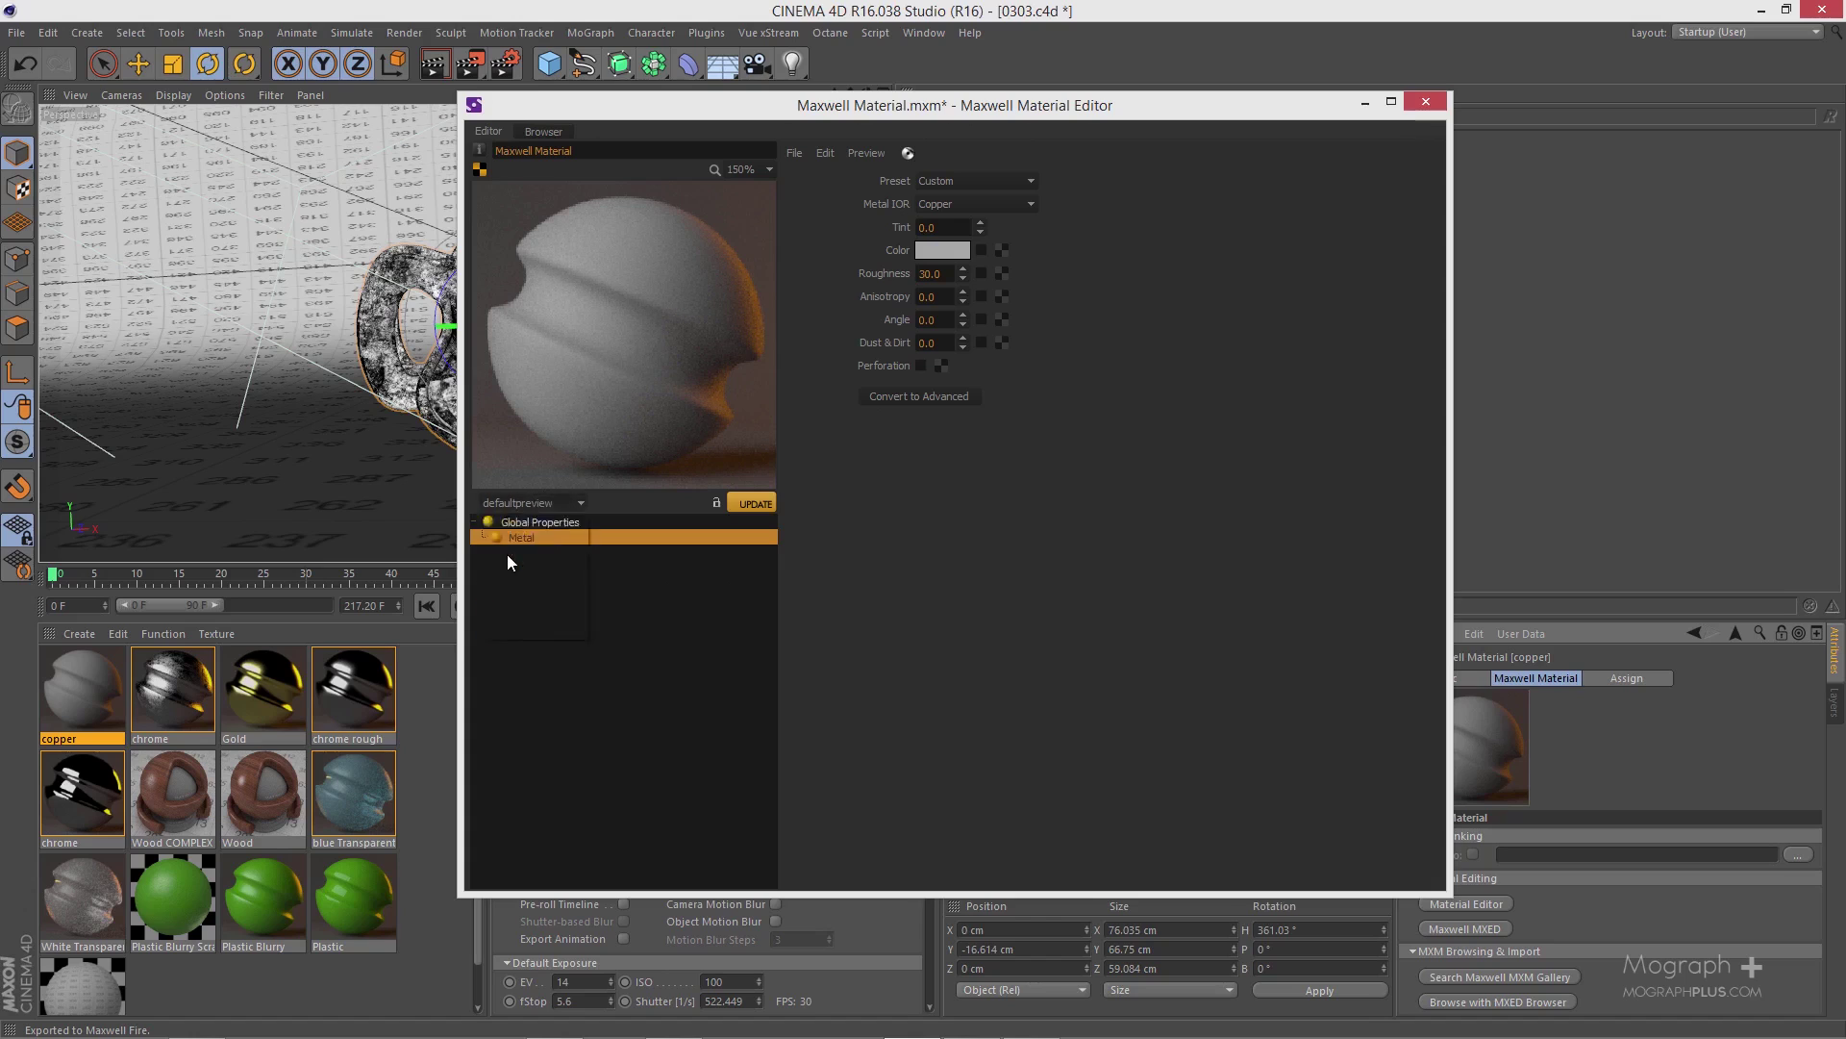
- Preview the copper material in the stage2 scene and set its color to an orange of about RGB 221, 150, 92
{"action": "left_click", "coordinate": [495, 625]}
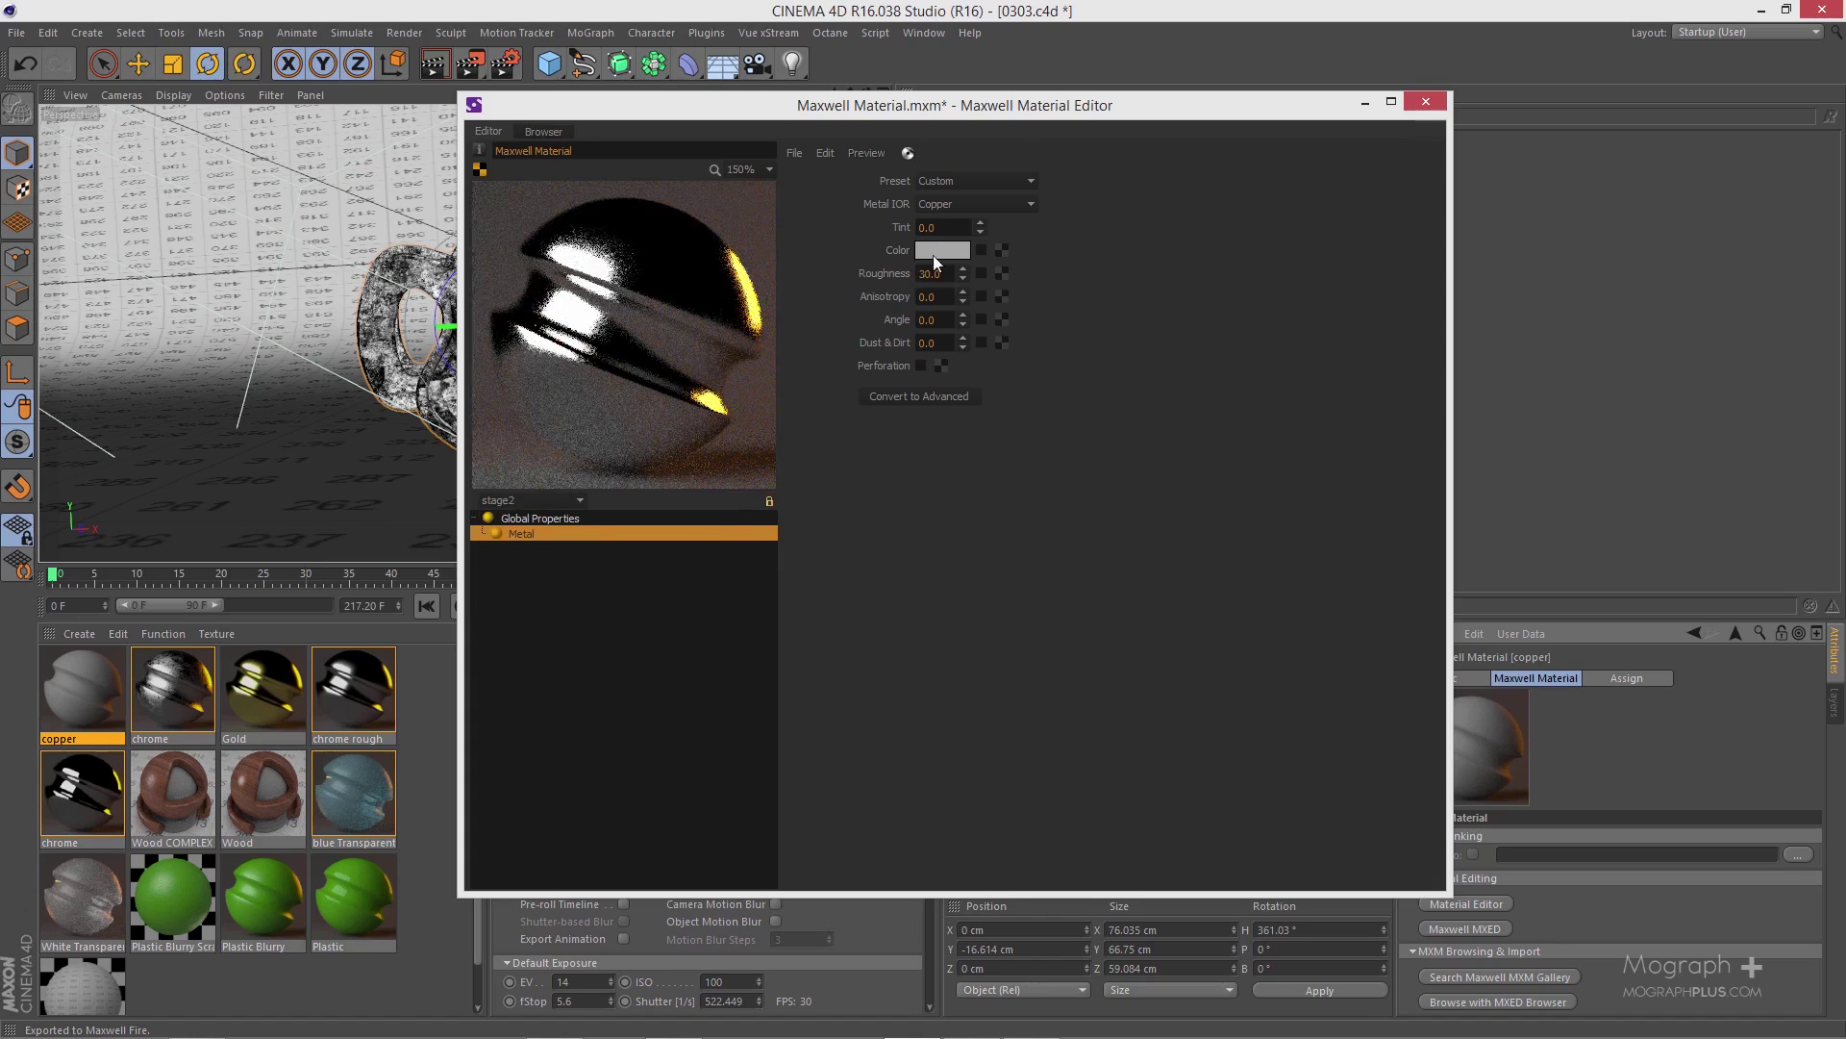
{"action": "mouse_move", "coordinate": [954, 252]}
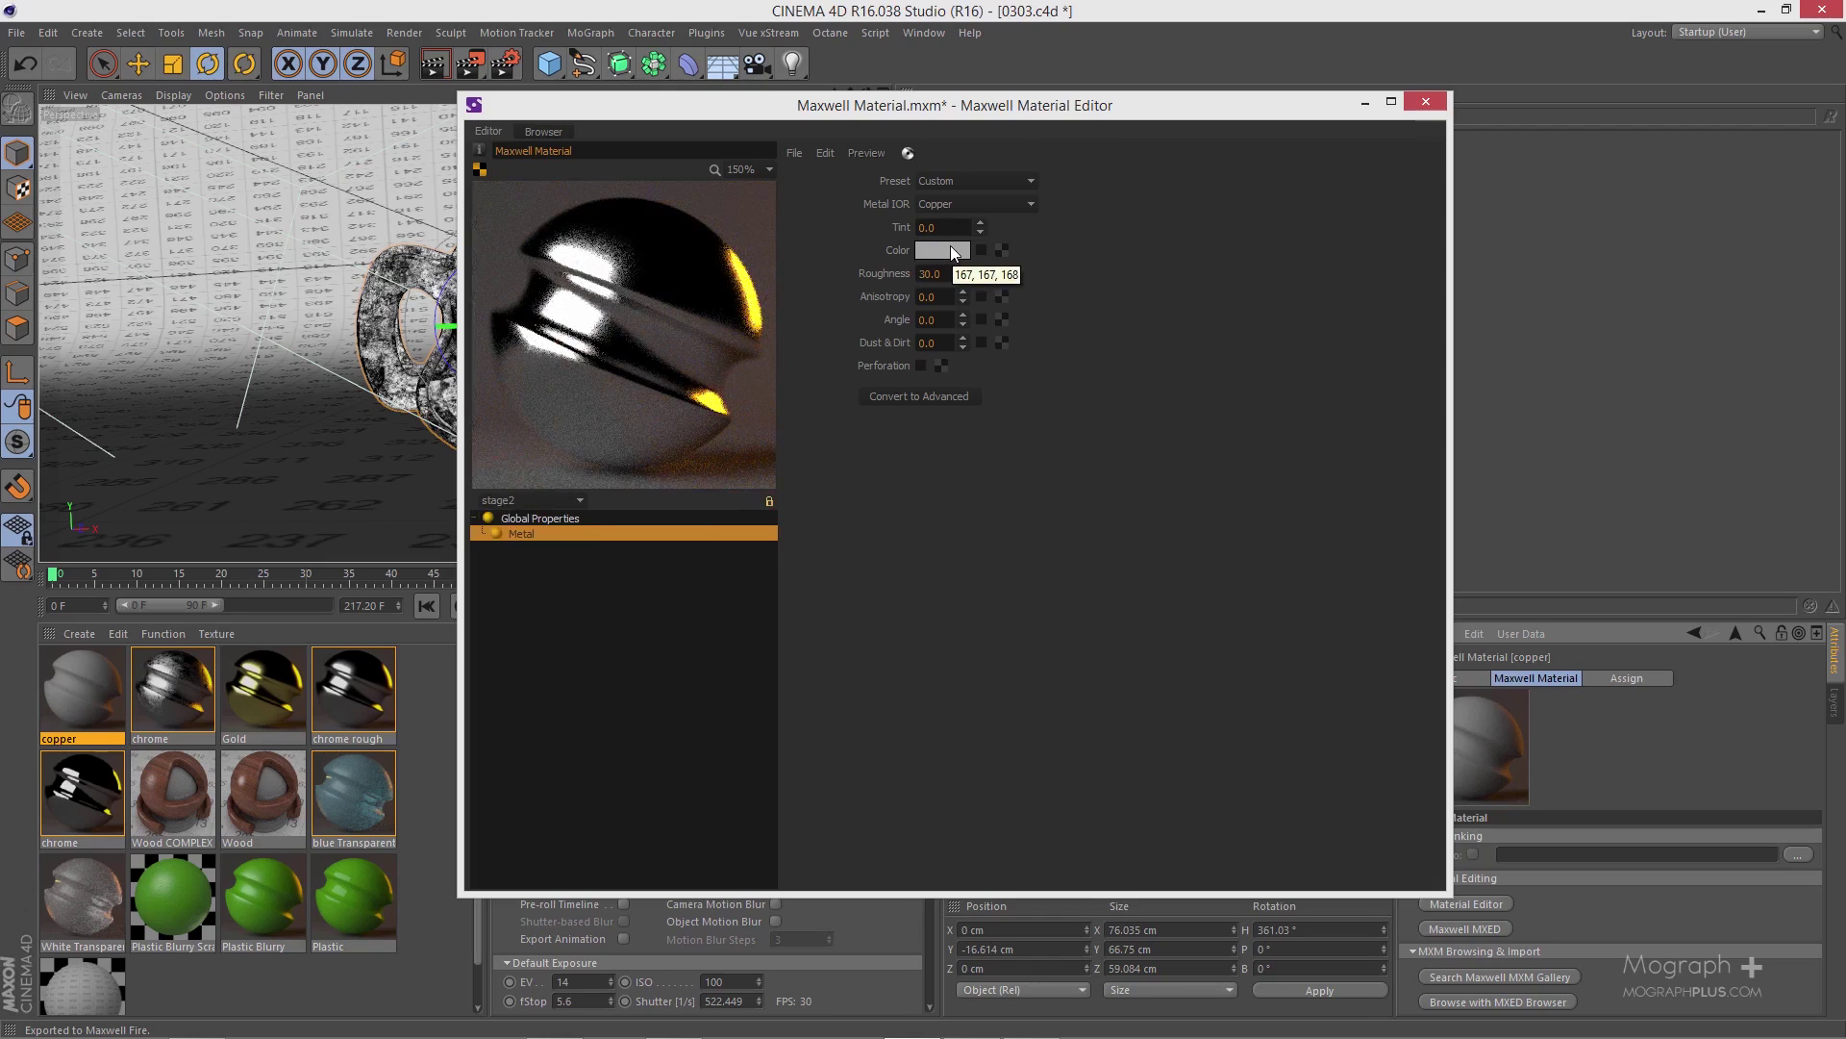
{"action": "left_click", "coordinate": [952, 250]}
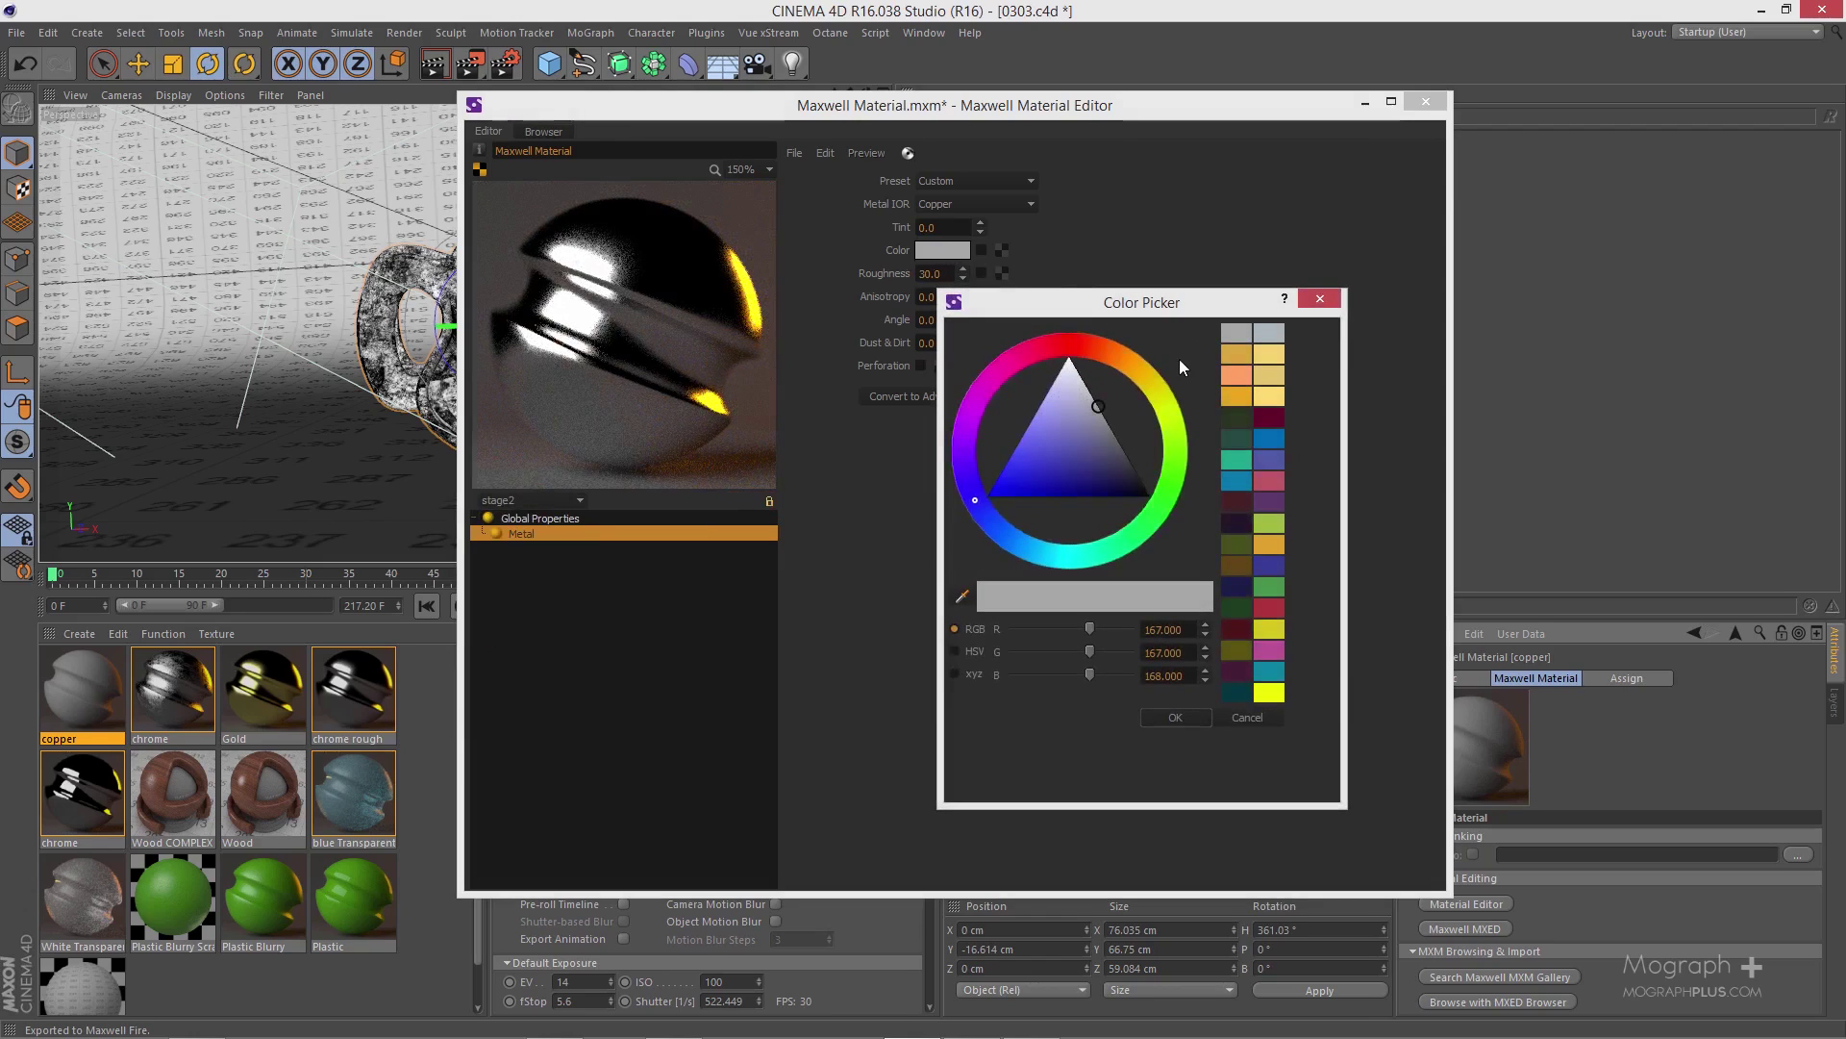
{"action": "mouse_move", "coordinate": [1125, 373]}
{"action": "left_mouse_down"}
{"action": "mouse_move", "coordinate": [1092, 354]}
{"action": "mouse_move", "coordinate": [1109, 362]}
{"action": "left_mouse_up"}
{"action": "left_click_drag", "start_coordinate": [1111, 385], "coordinate": [1098, 437]}
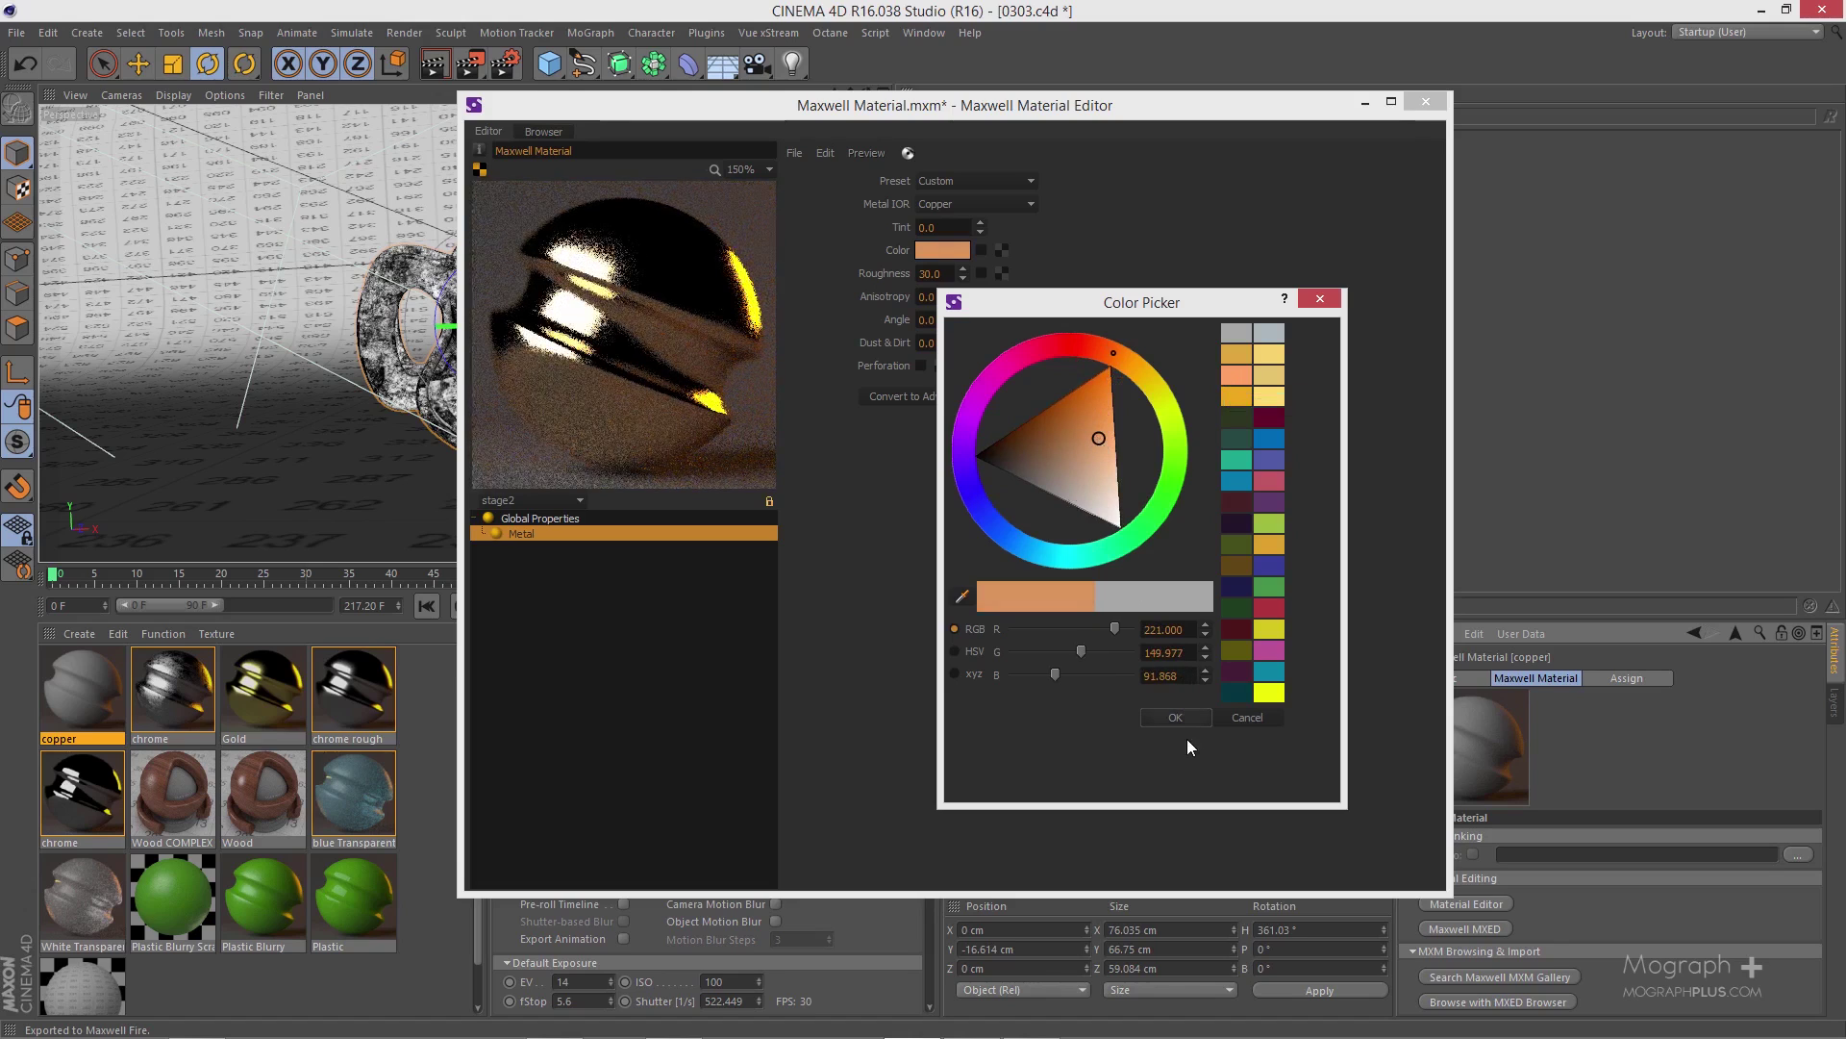
{"action": "left_click", "coordinate": [1172, 719]}
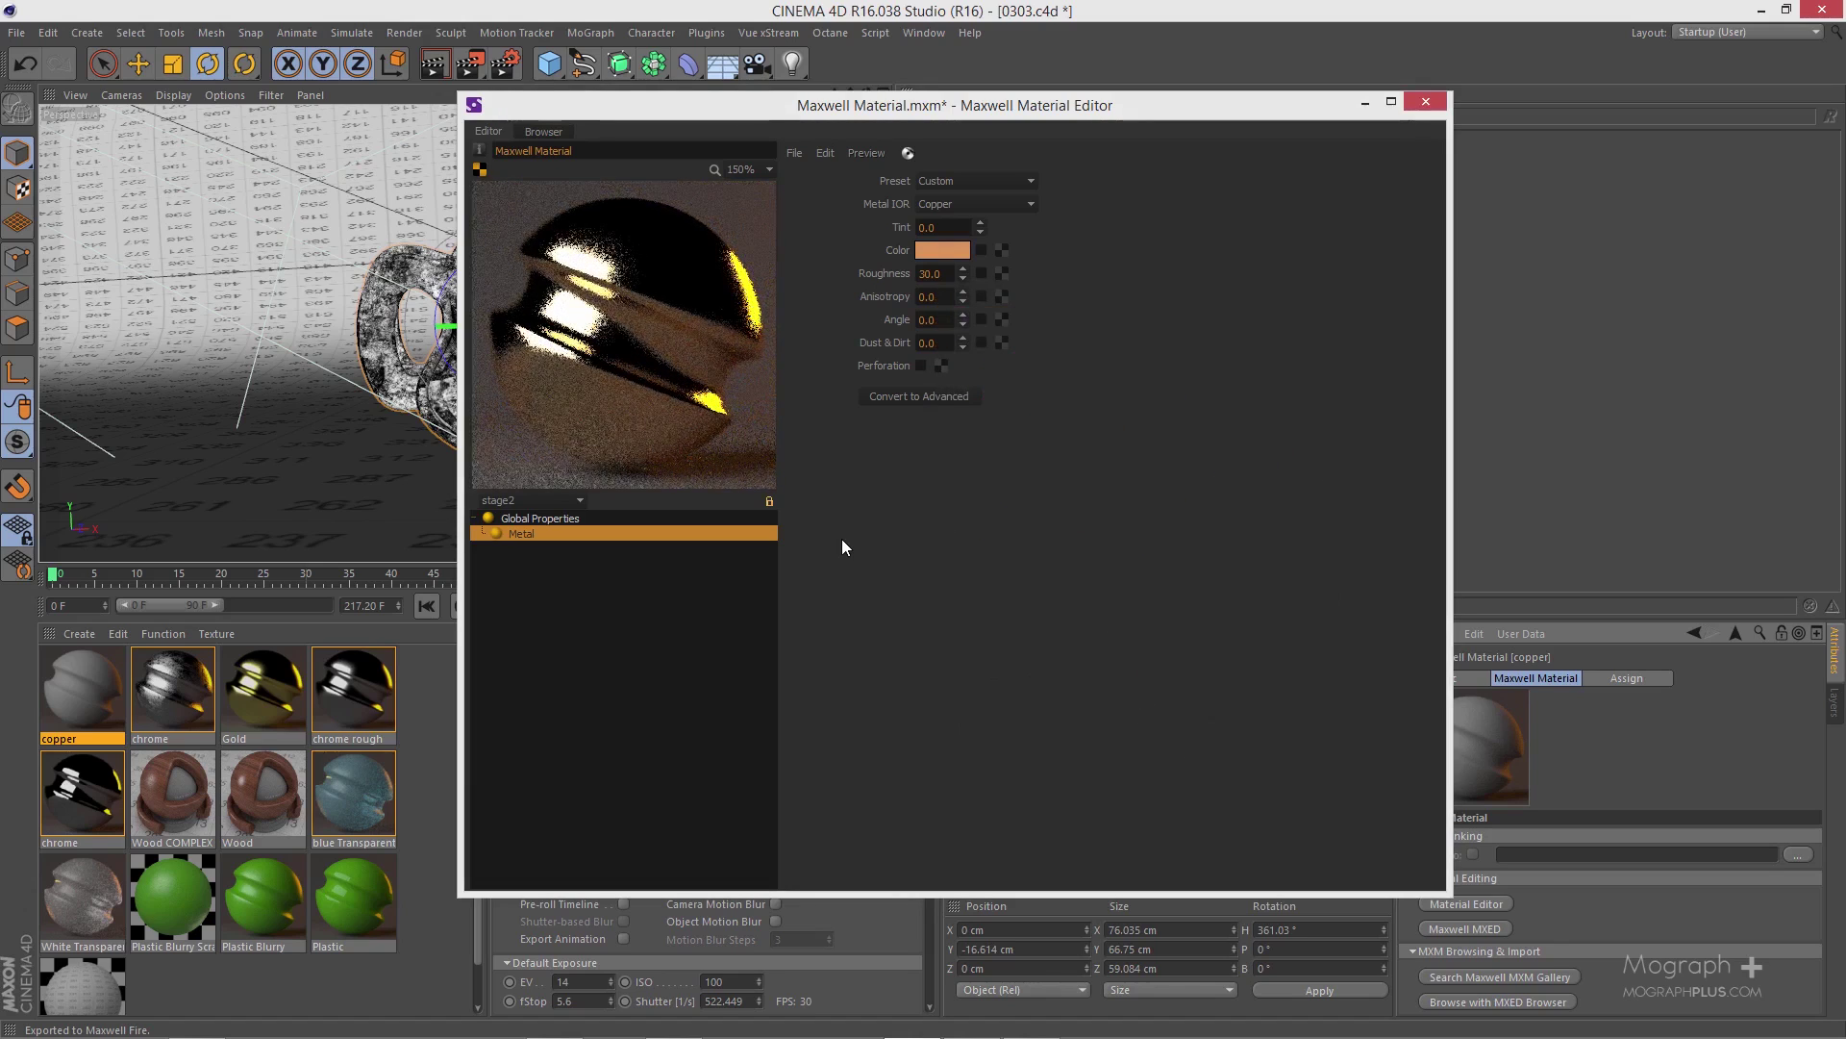
- Convert the copper material to advanced mode and set the Base layer's Reflectance 0 to a more saturated orange
{"action": "left_click", "coordinate": [920, 397]}
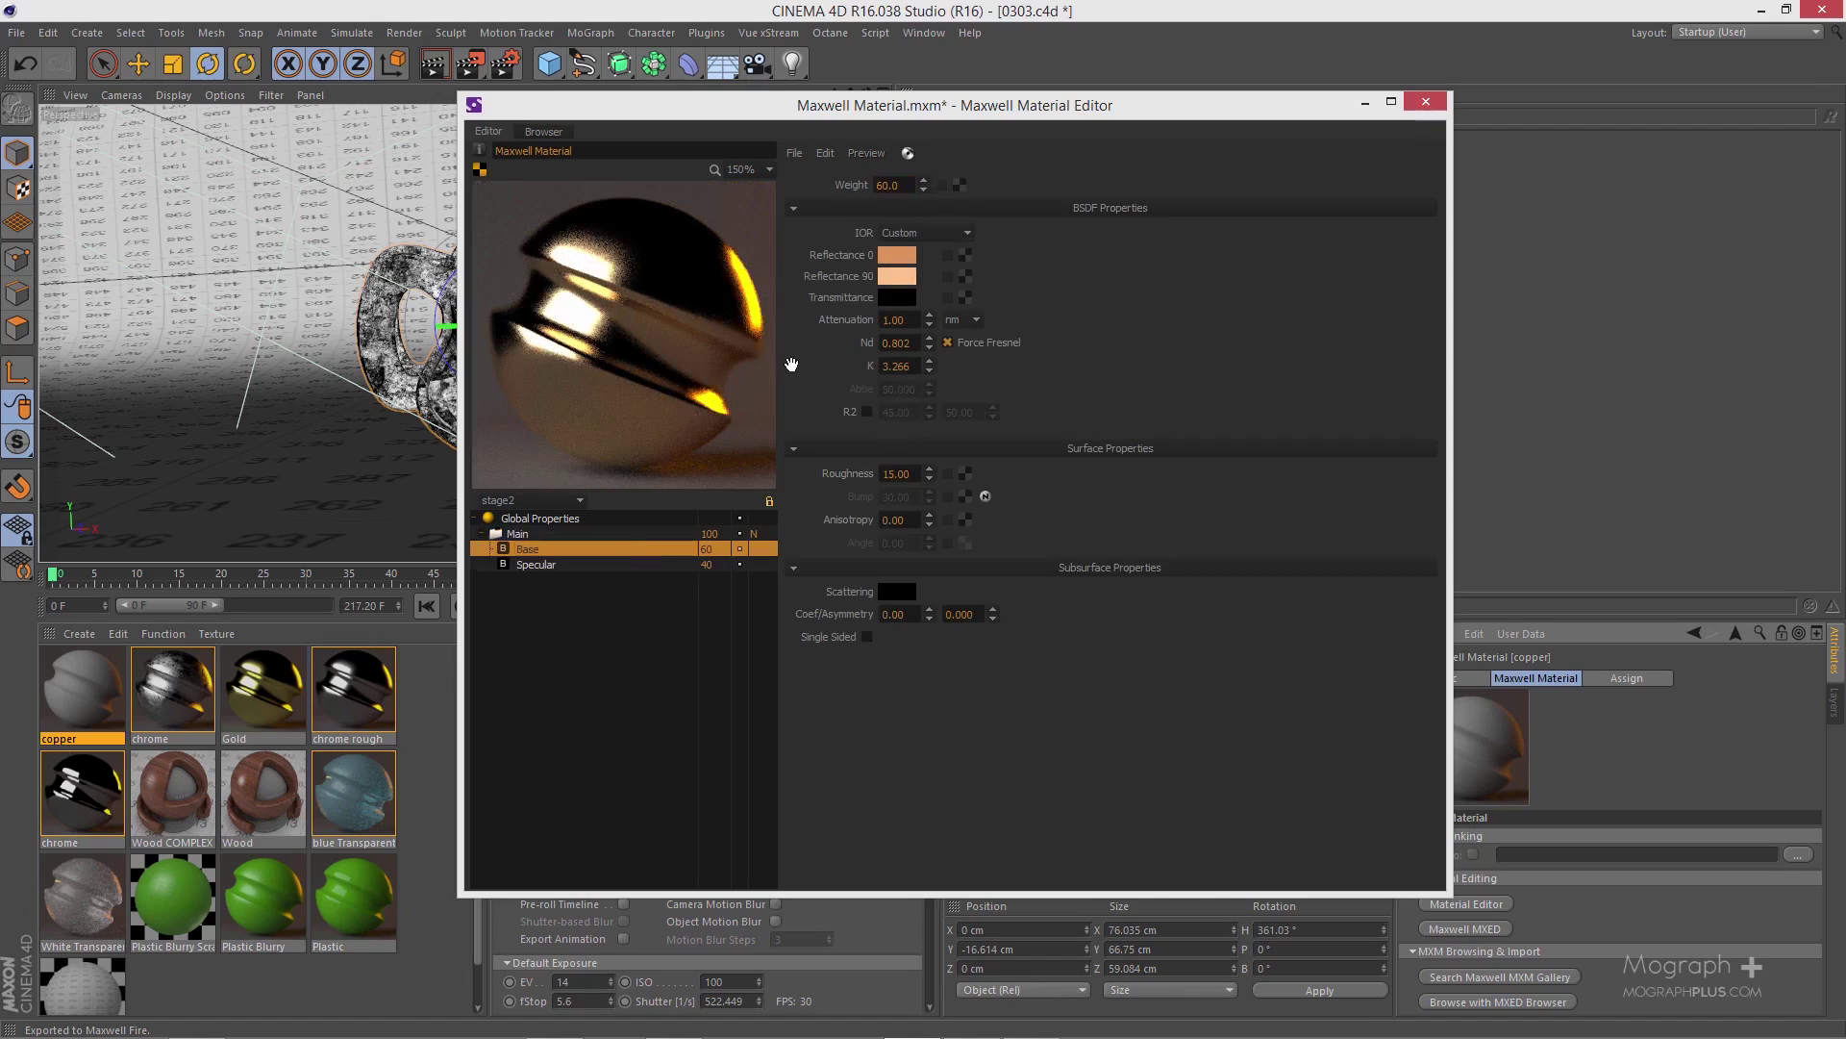
{"action": "left_click", "coordinate": [899, 257]}
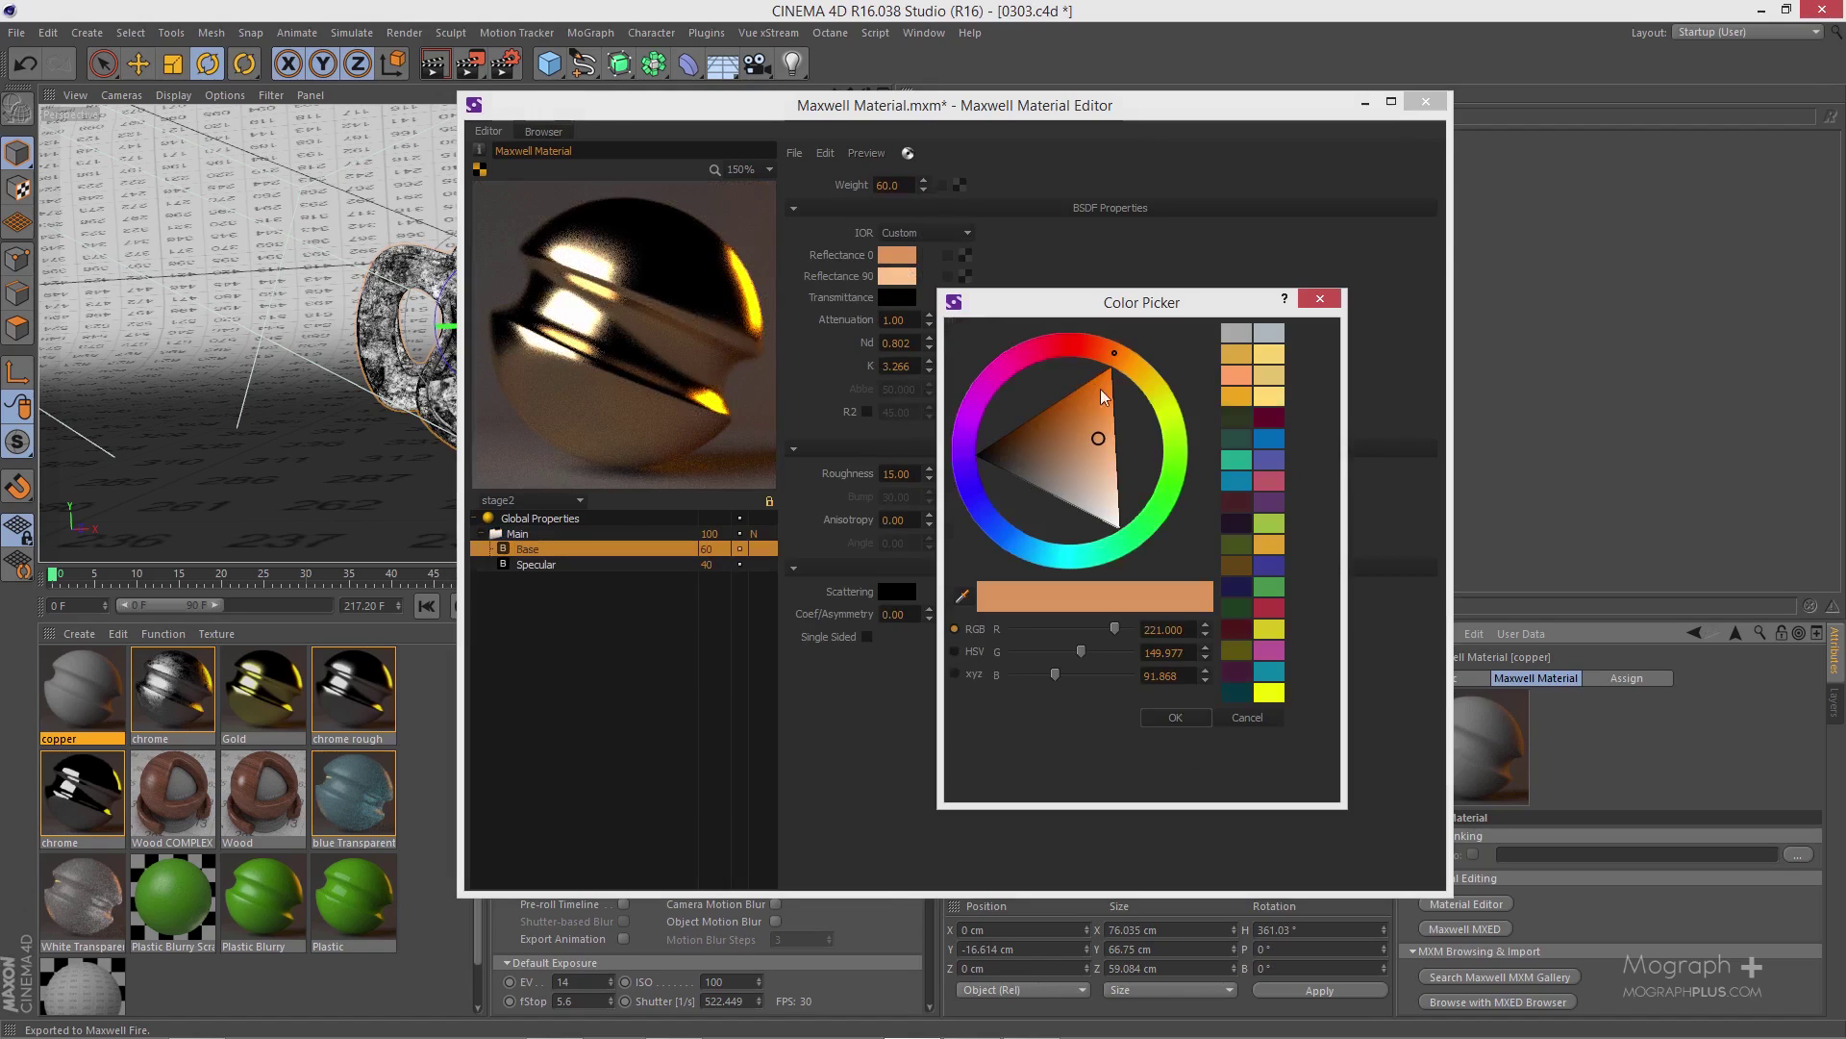
{"action": "left_click_drag", "start_coordinate": [1112, 414], "coordinate": [1112, 417]}
{"action": "left_click", "coordinate": [1191, 719]}
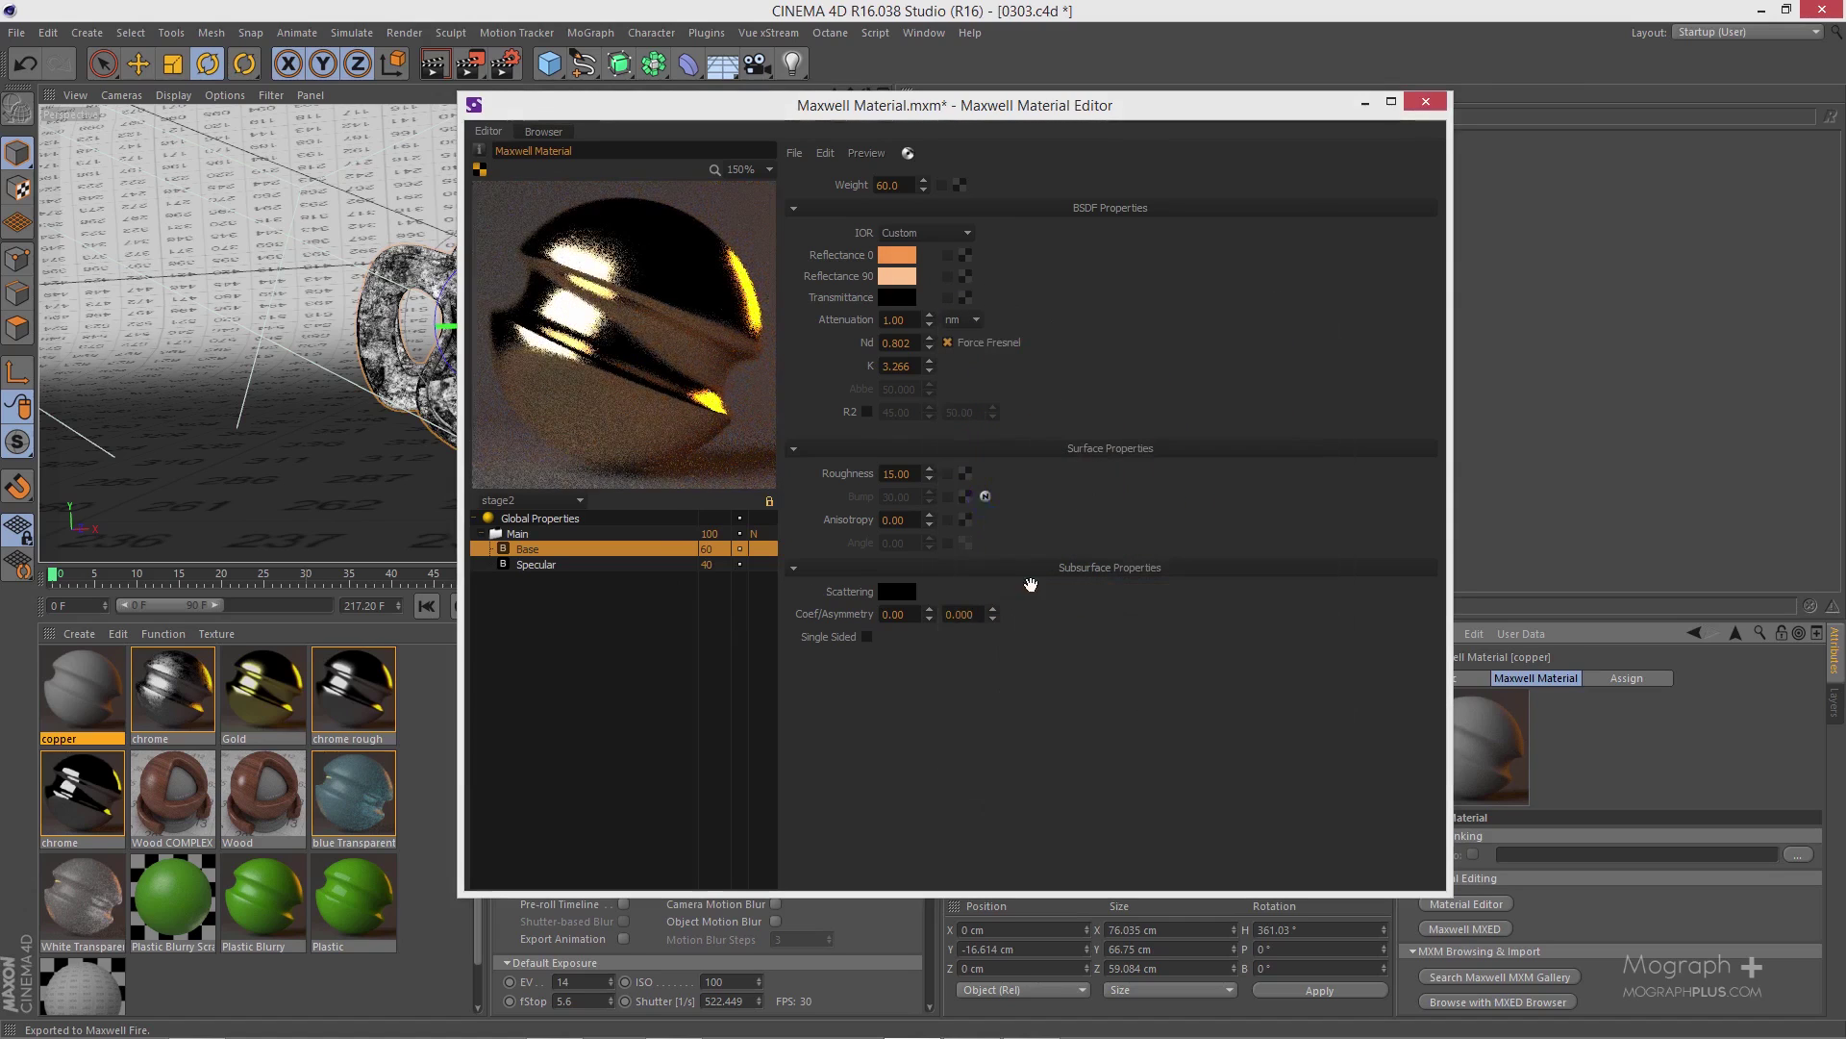
- Copy the Base layer's Reflectance 0 color to Reflectance 90 and adjust it to about RGB 235, 158, 96
{"action": "left_click_drag", "start_coordinate": [899, 257], "coordinate": [904, 280]}
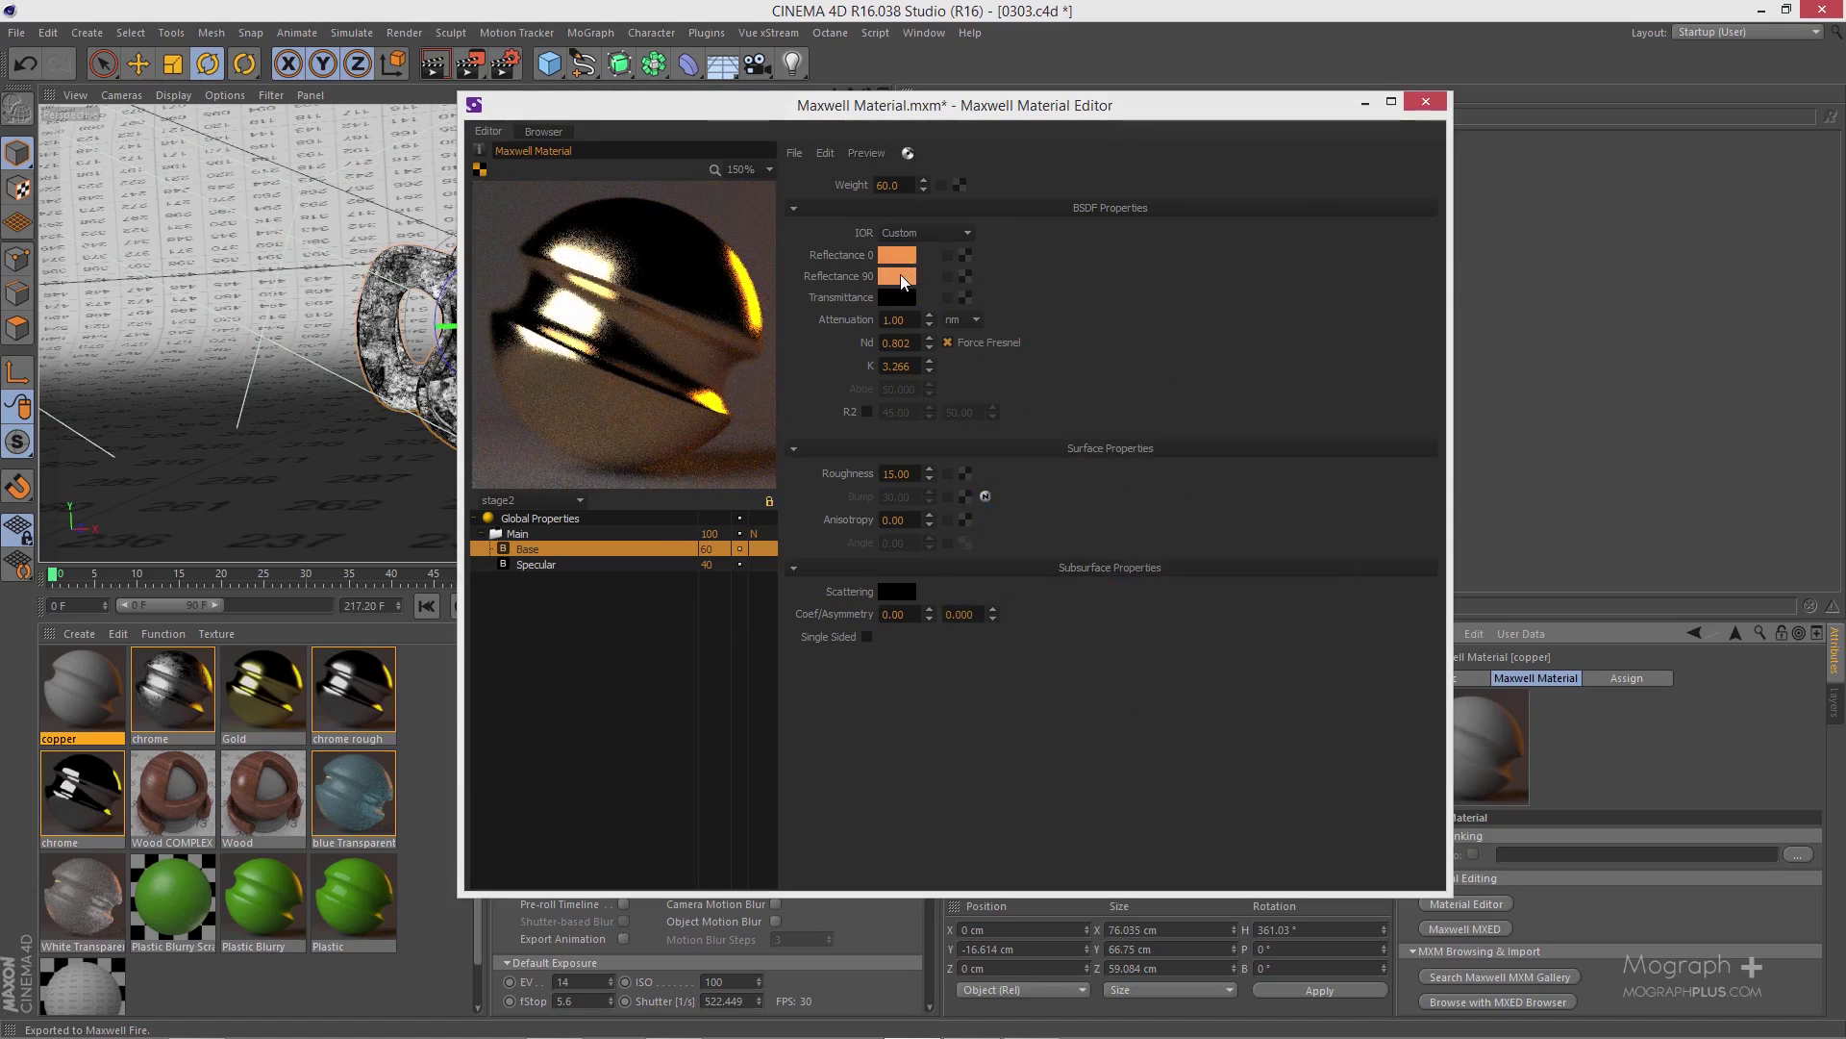
{"action": "left_click", "coordinate": [904, 281]}
{"action": "left_click_drag", "start_coordinate": [1118, 448], "coordinate": [1106, 437]}
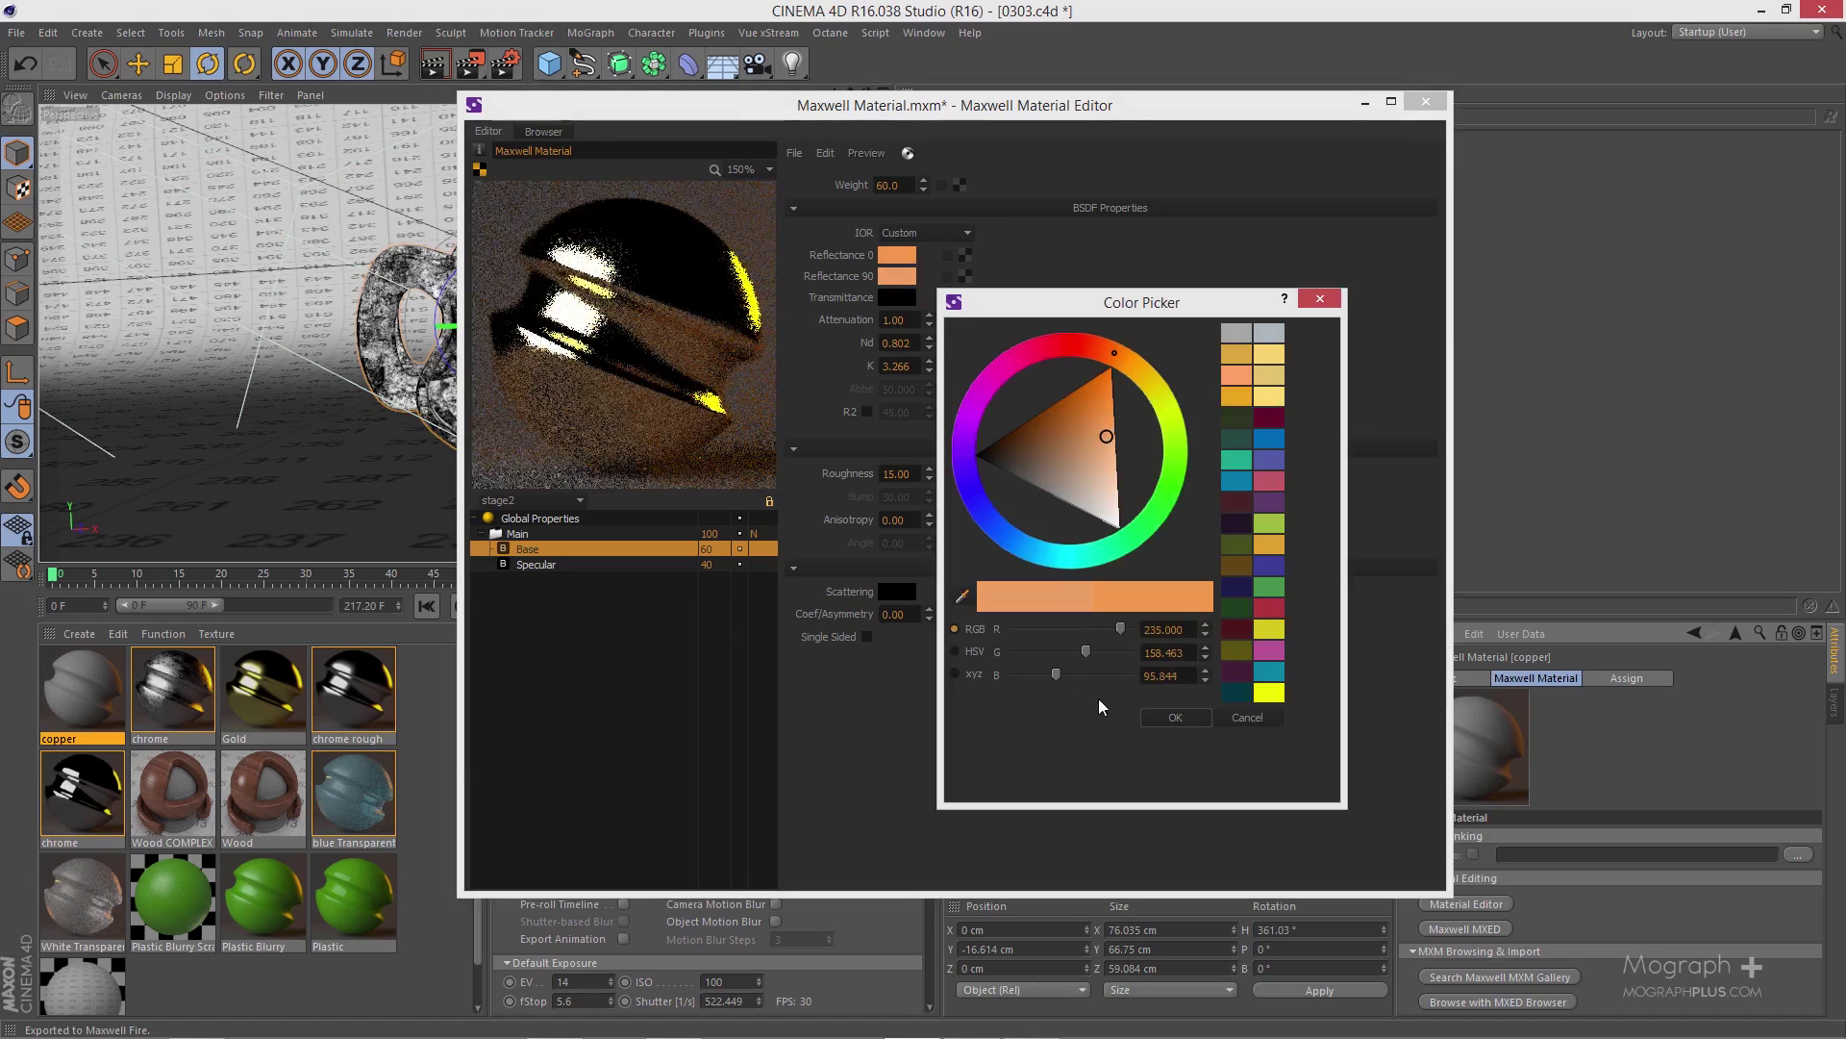
{"action": "left_click", "coordinate": [1171, 719]}
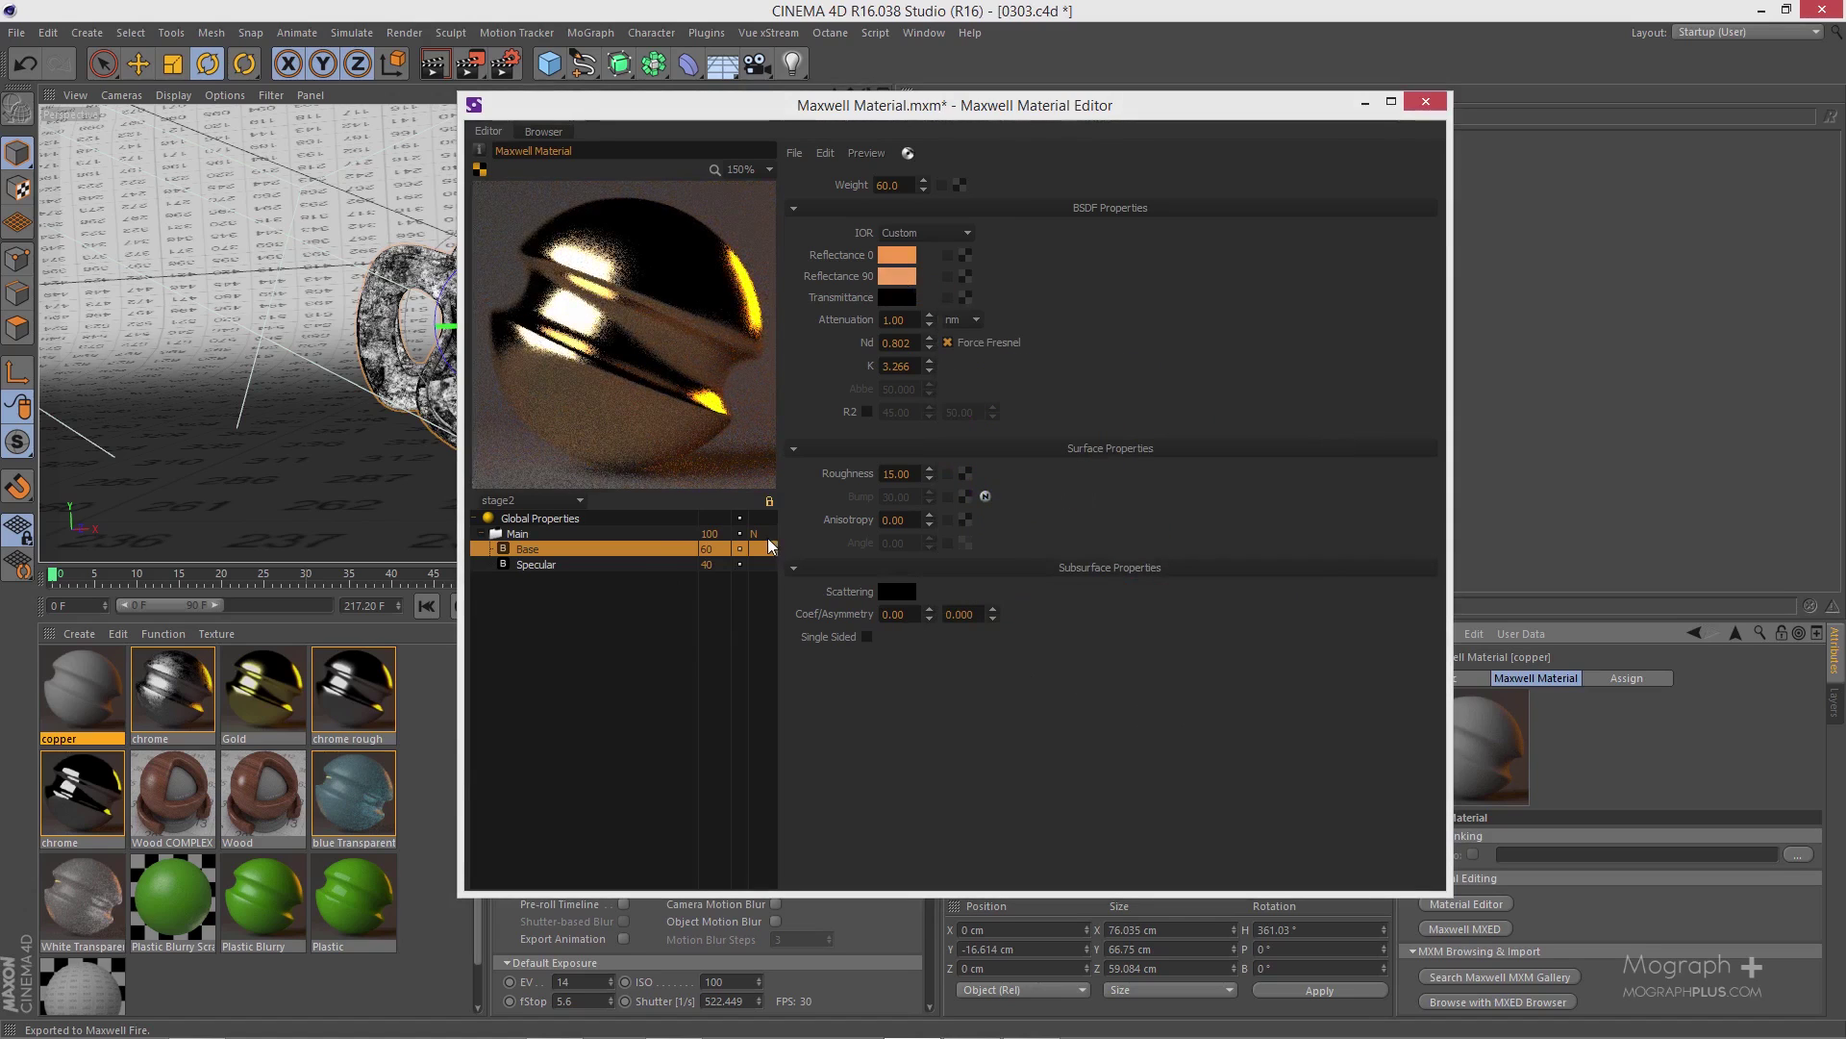
- Try a rougher copper surface with a roughness of 30 on the Base layer and 15 on the Specular layer
{"action": "left_click", "coordinate": [623, 567]}
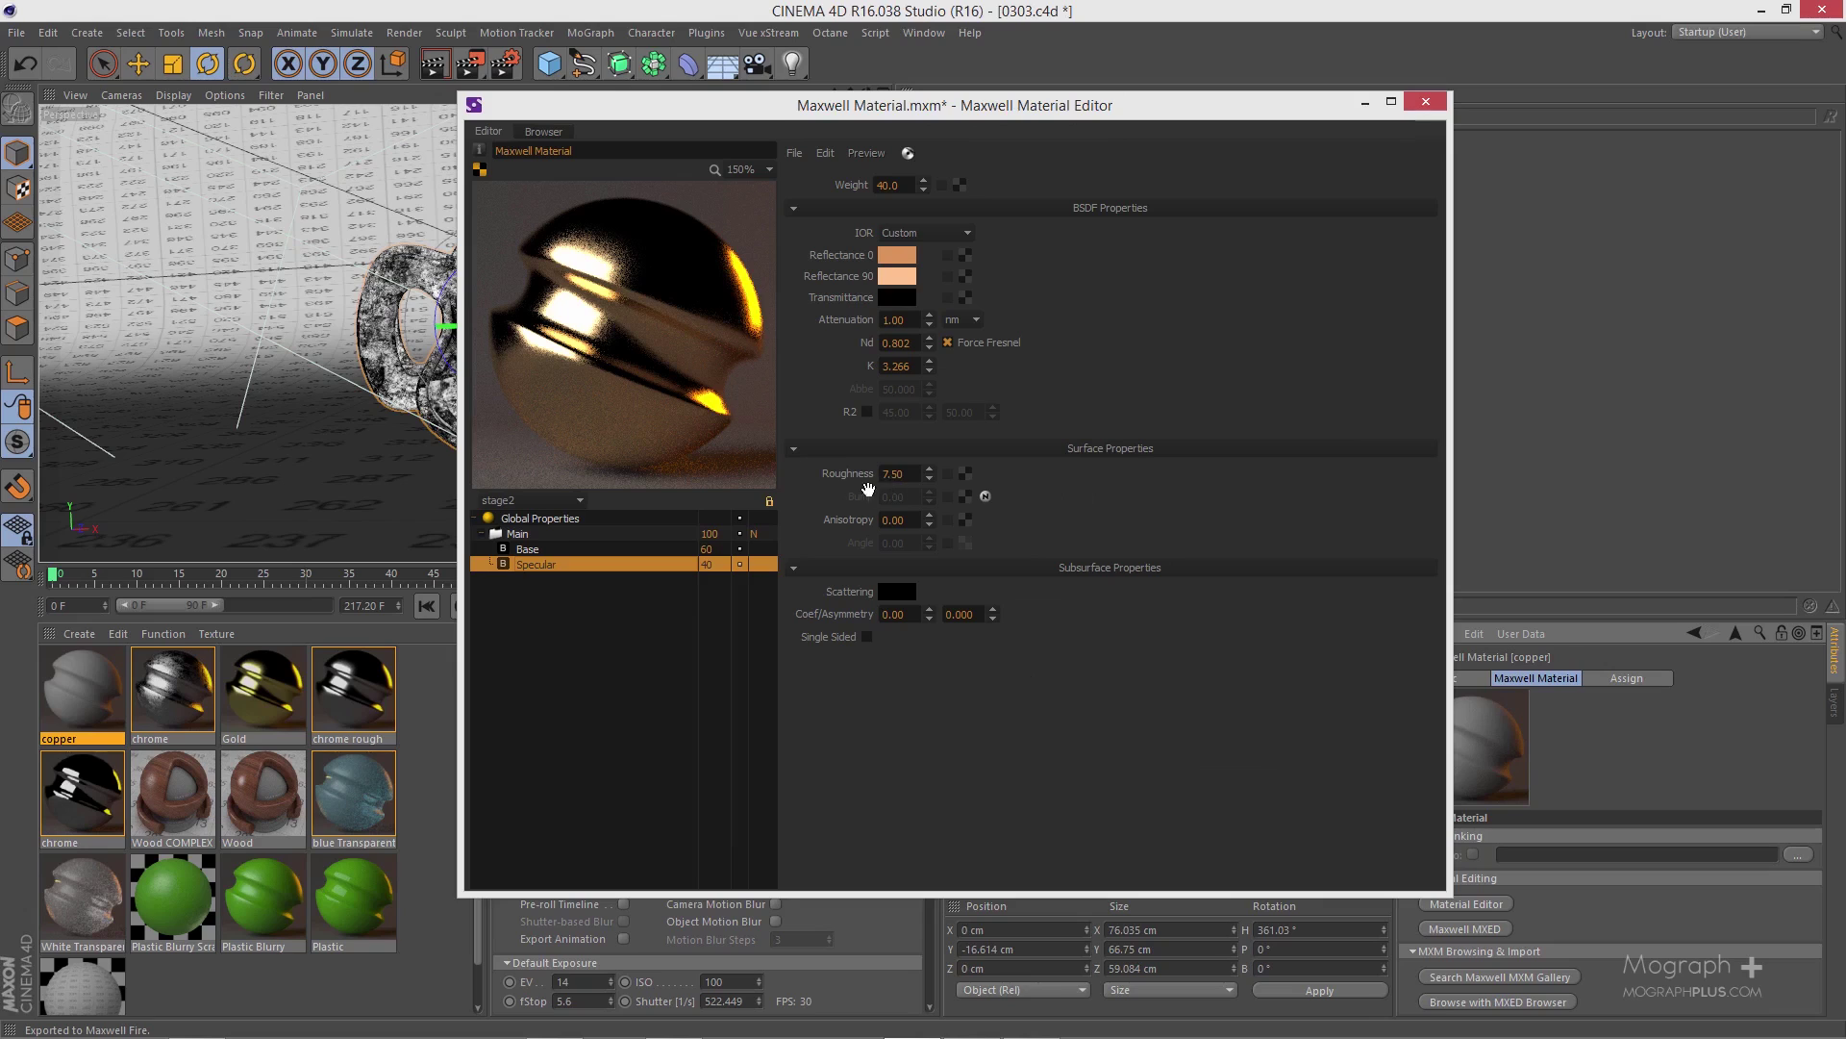
{"action": "left_click", "coordinate": [636, 550]}
{"action": "left_click", "coordinate": [895, 473]}
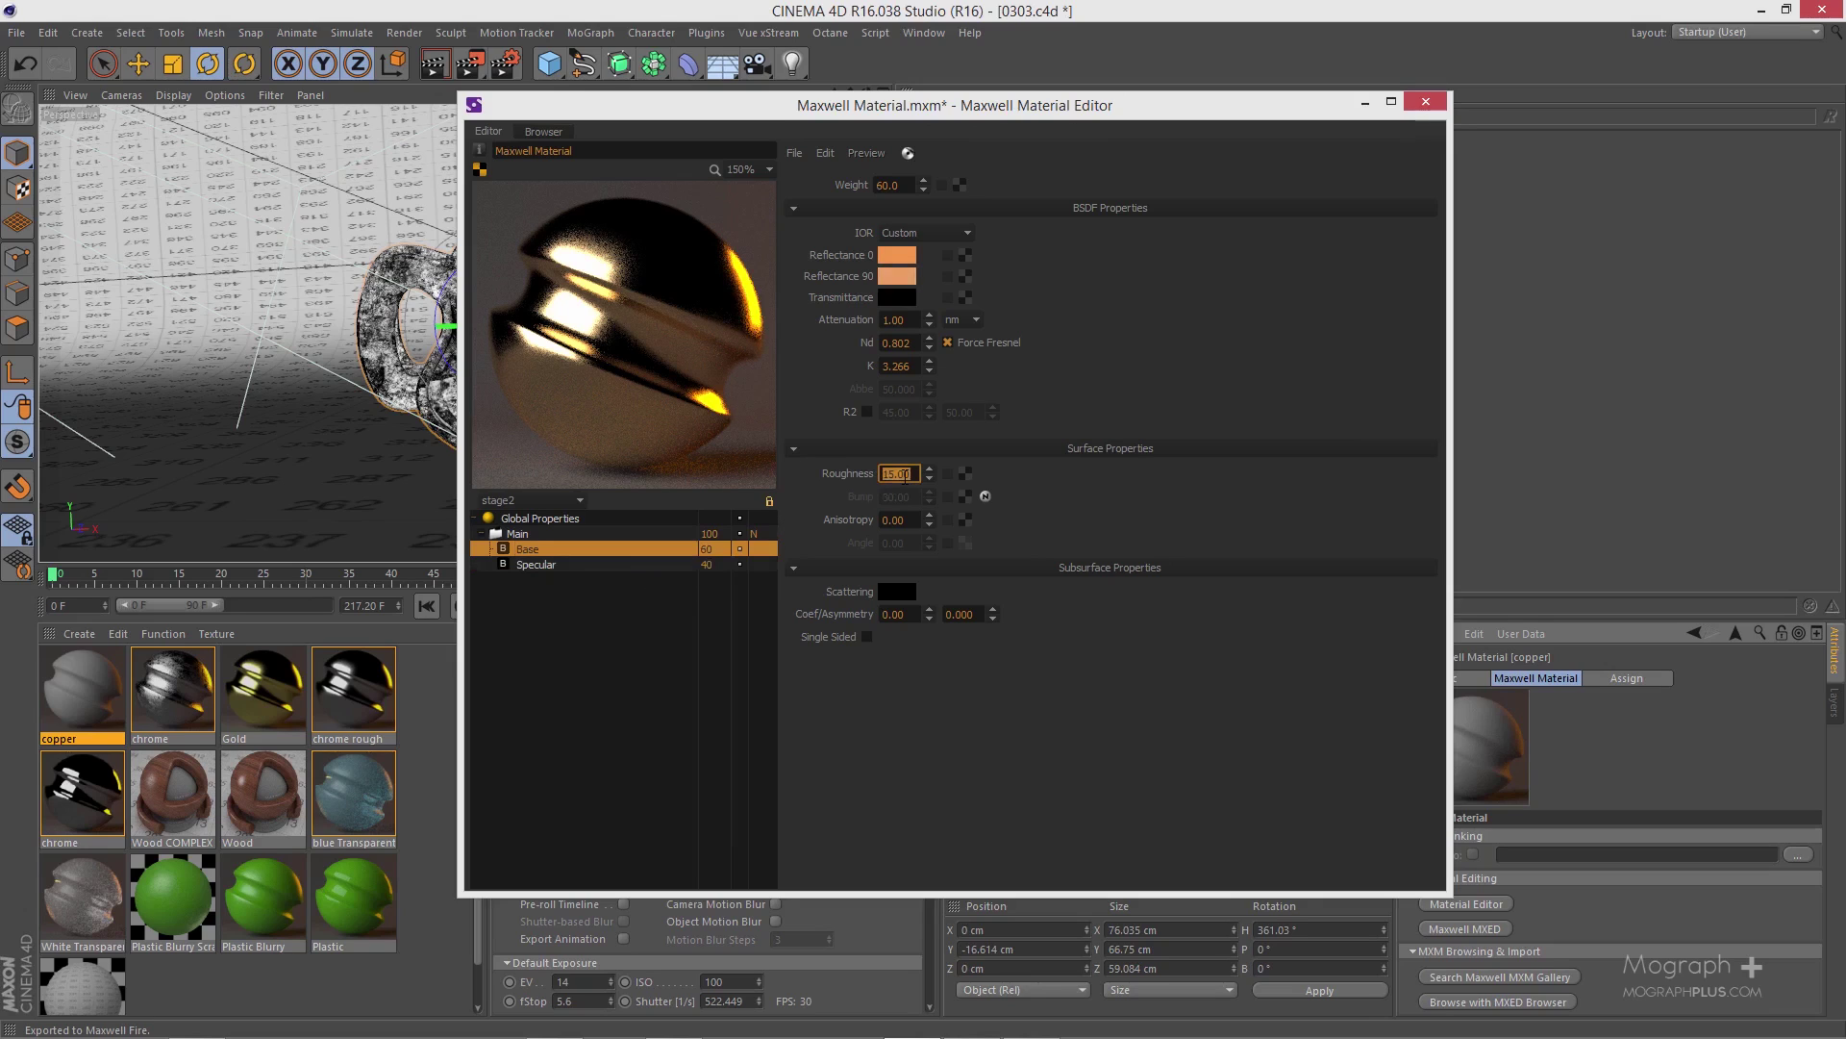
{"action": "left_click", "coordinate": [627, 565]}
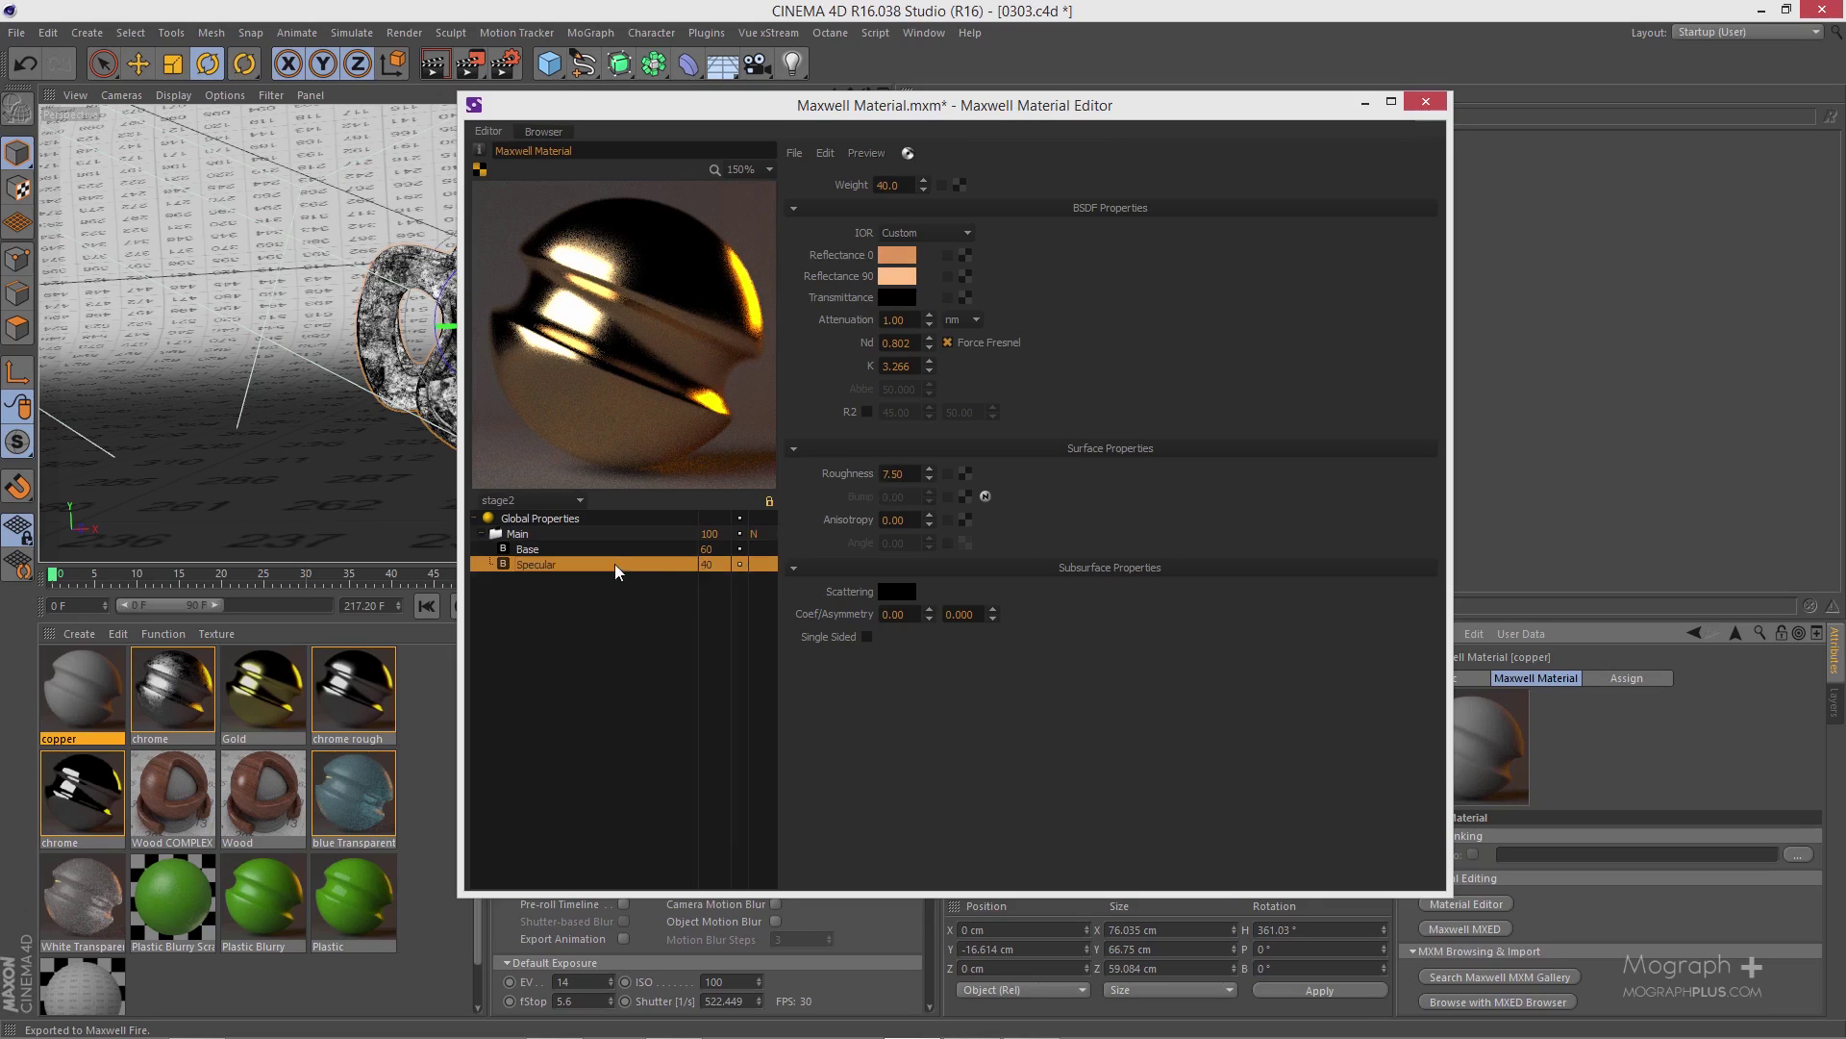
{"action": "double_click", "coordinate": [899, 473]}
{"action": "type", "text": "1"}
{"action": "key", "text": "Return"}
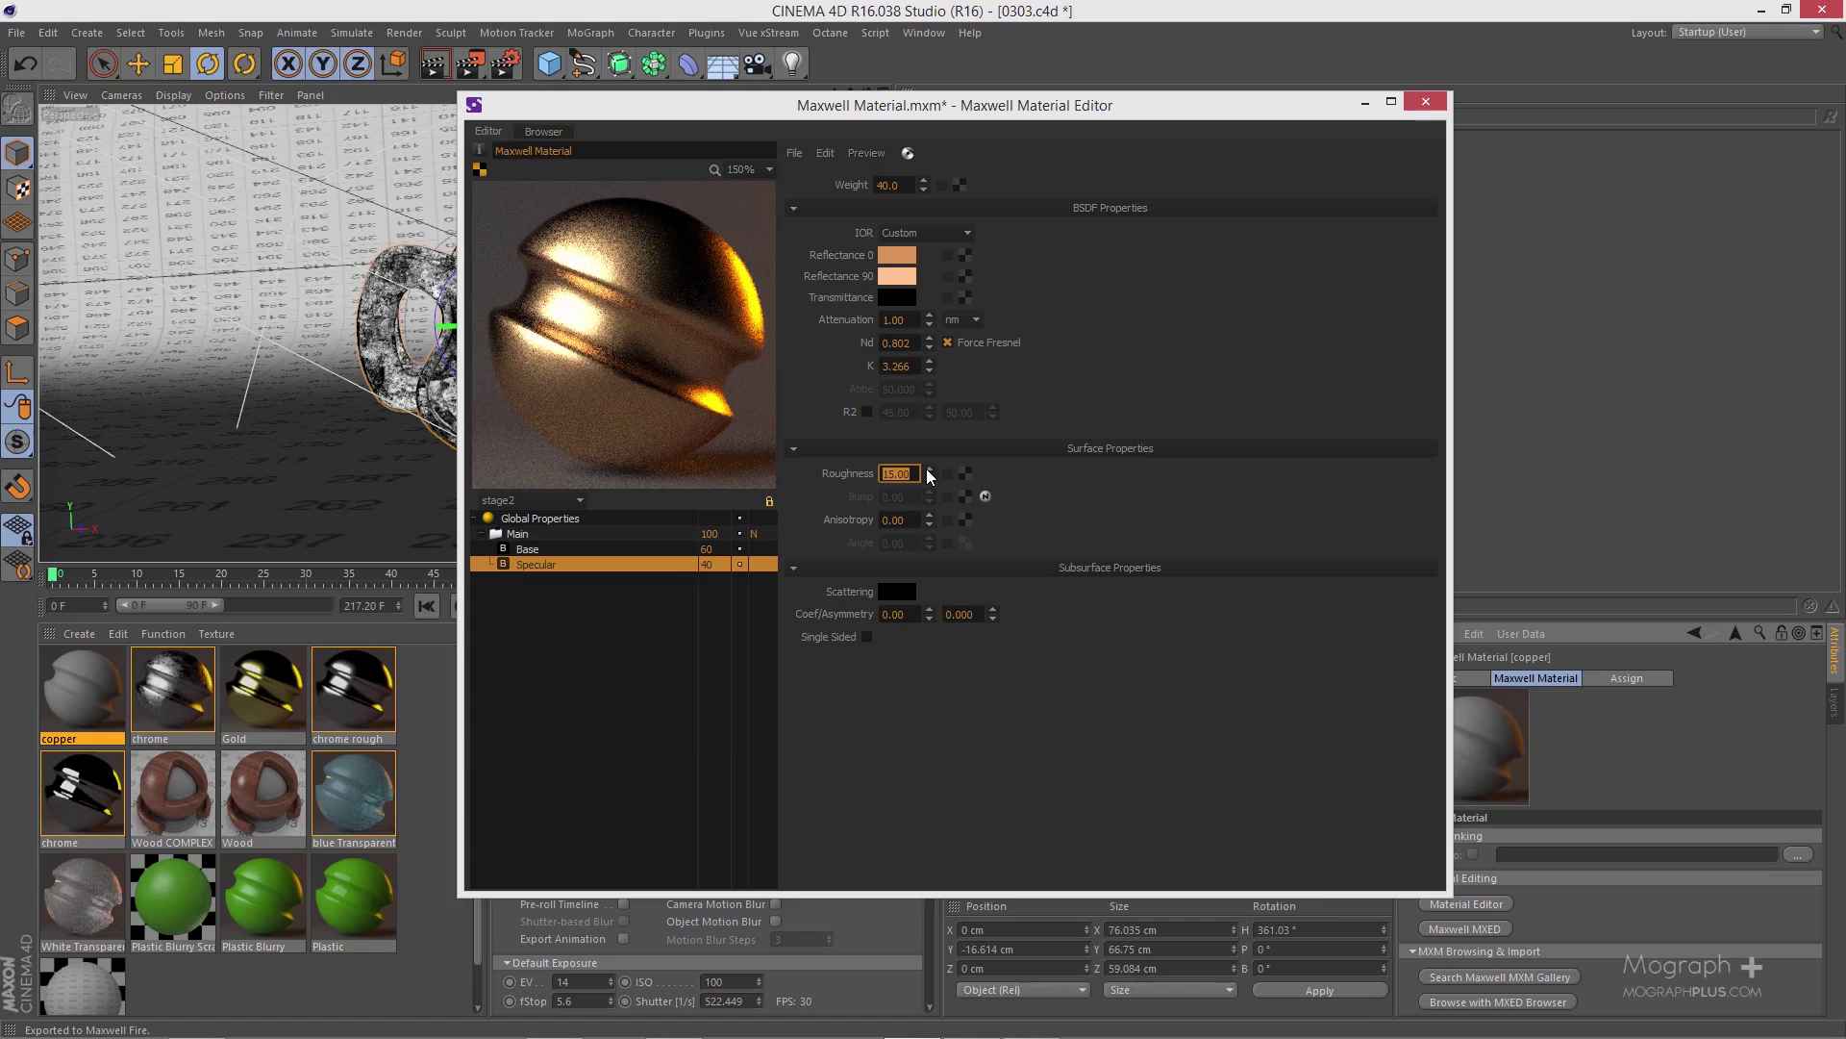
- Move the Specular layer above Base and set the roughness to 15 for Base and 7.5 for Specular
{"action": "left_click_drag", "start_coordinate": [580, 566], "coordinate": [583, 556]}
{"action": "left_click", "coordinate": [581, 566]}
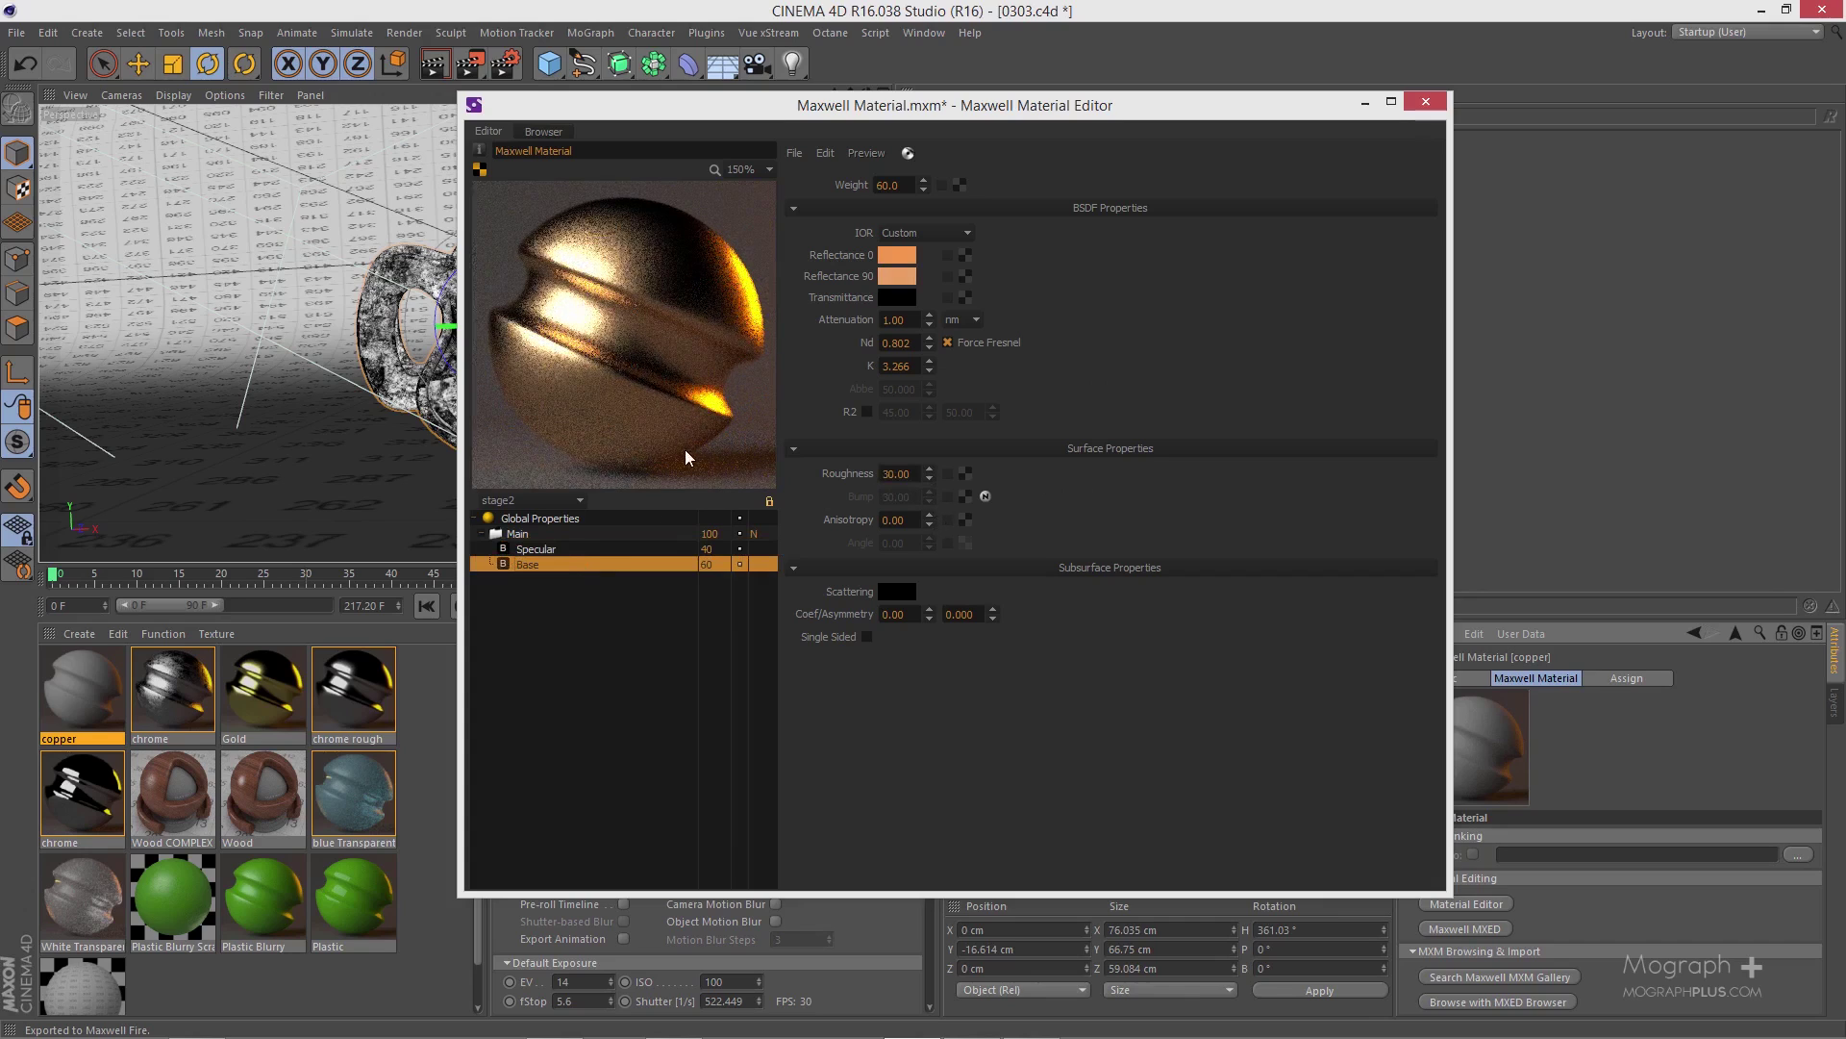
{"action": "double_click", "coordinate": [916, 474]}
{"action": "type", "text": "15"}
{"action": "left_click", "coordinate": [631, 551]}
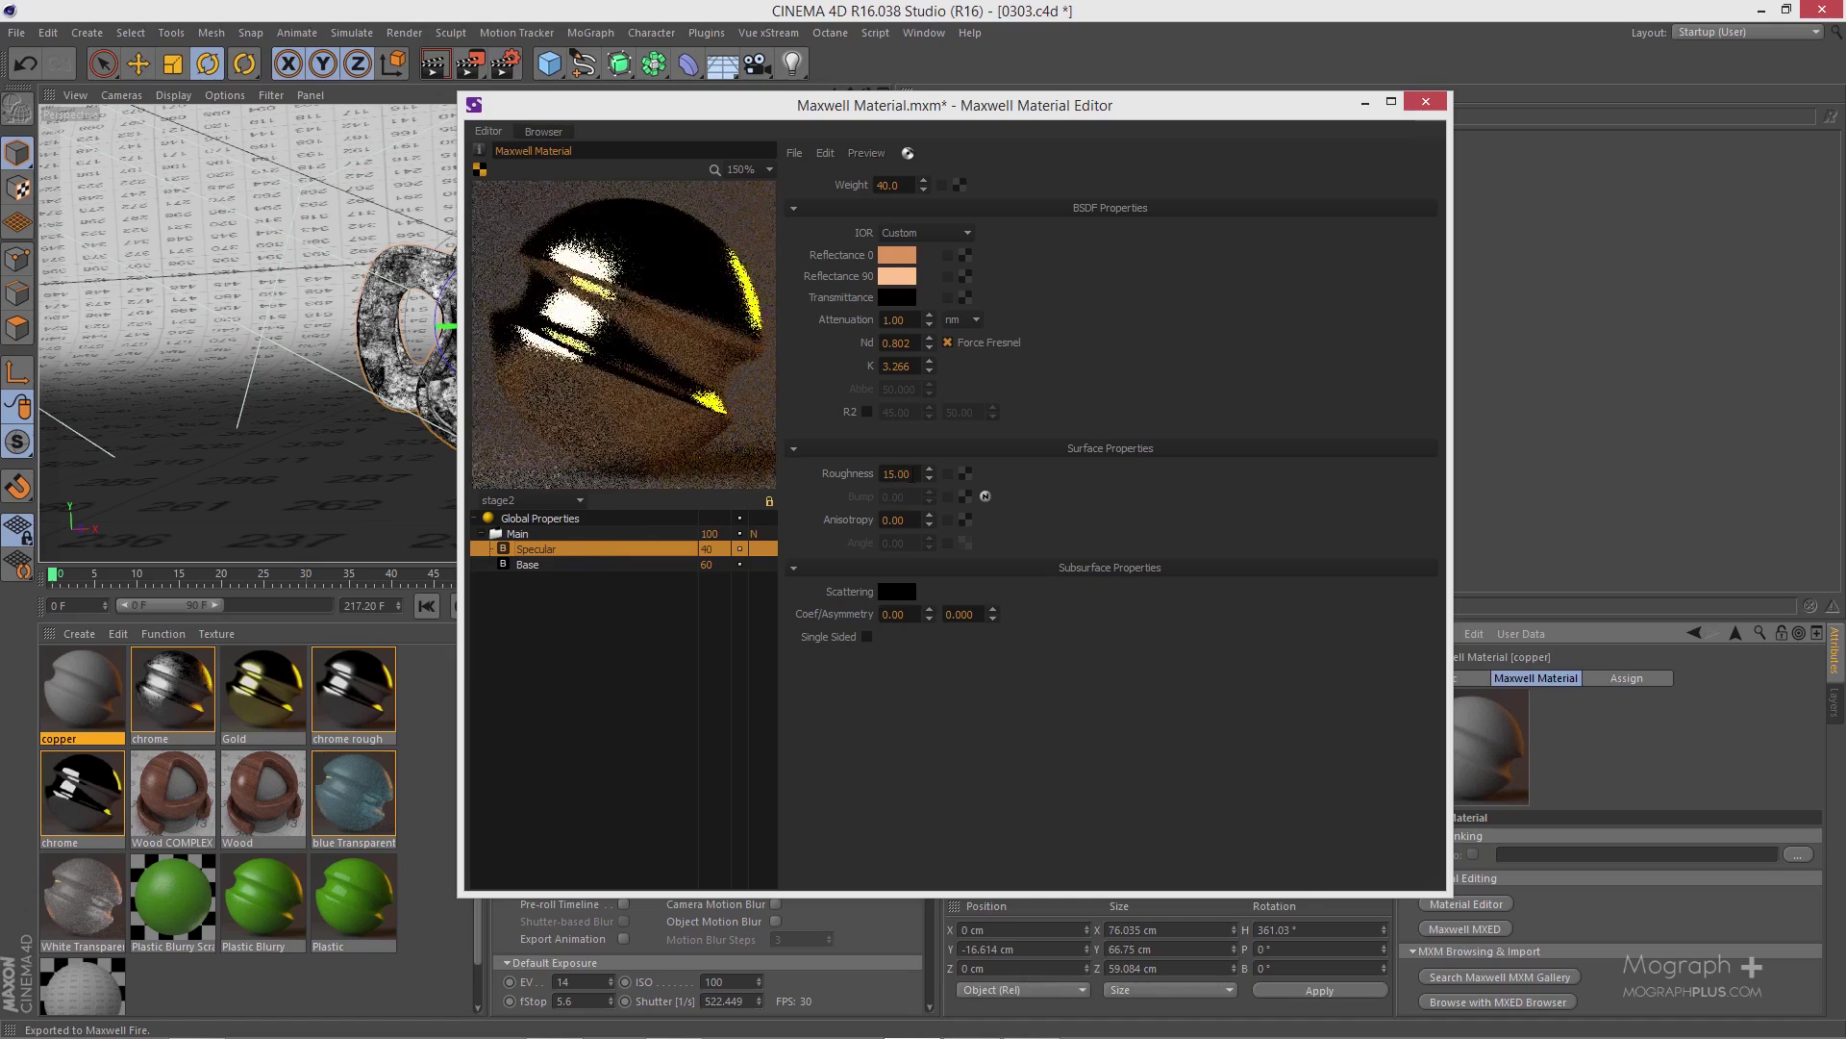
{"action": "type", "text": "7.5"}
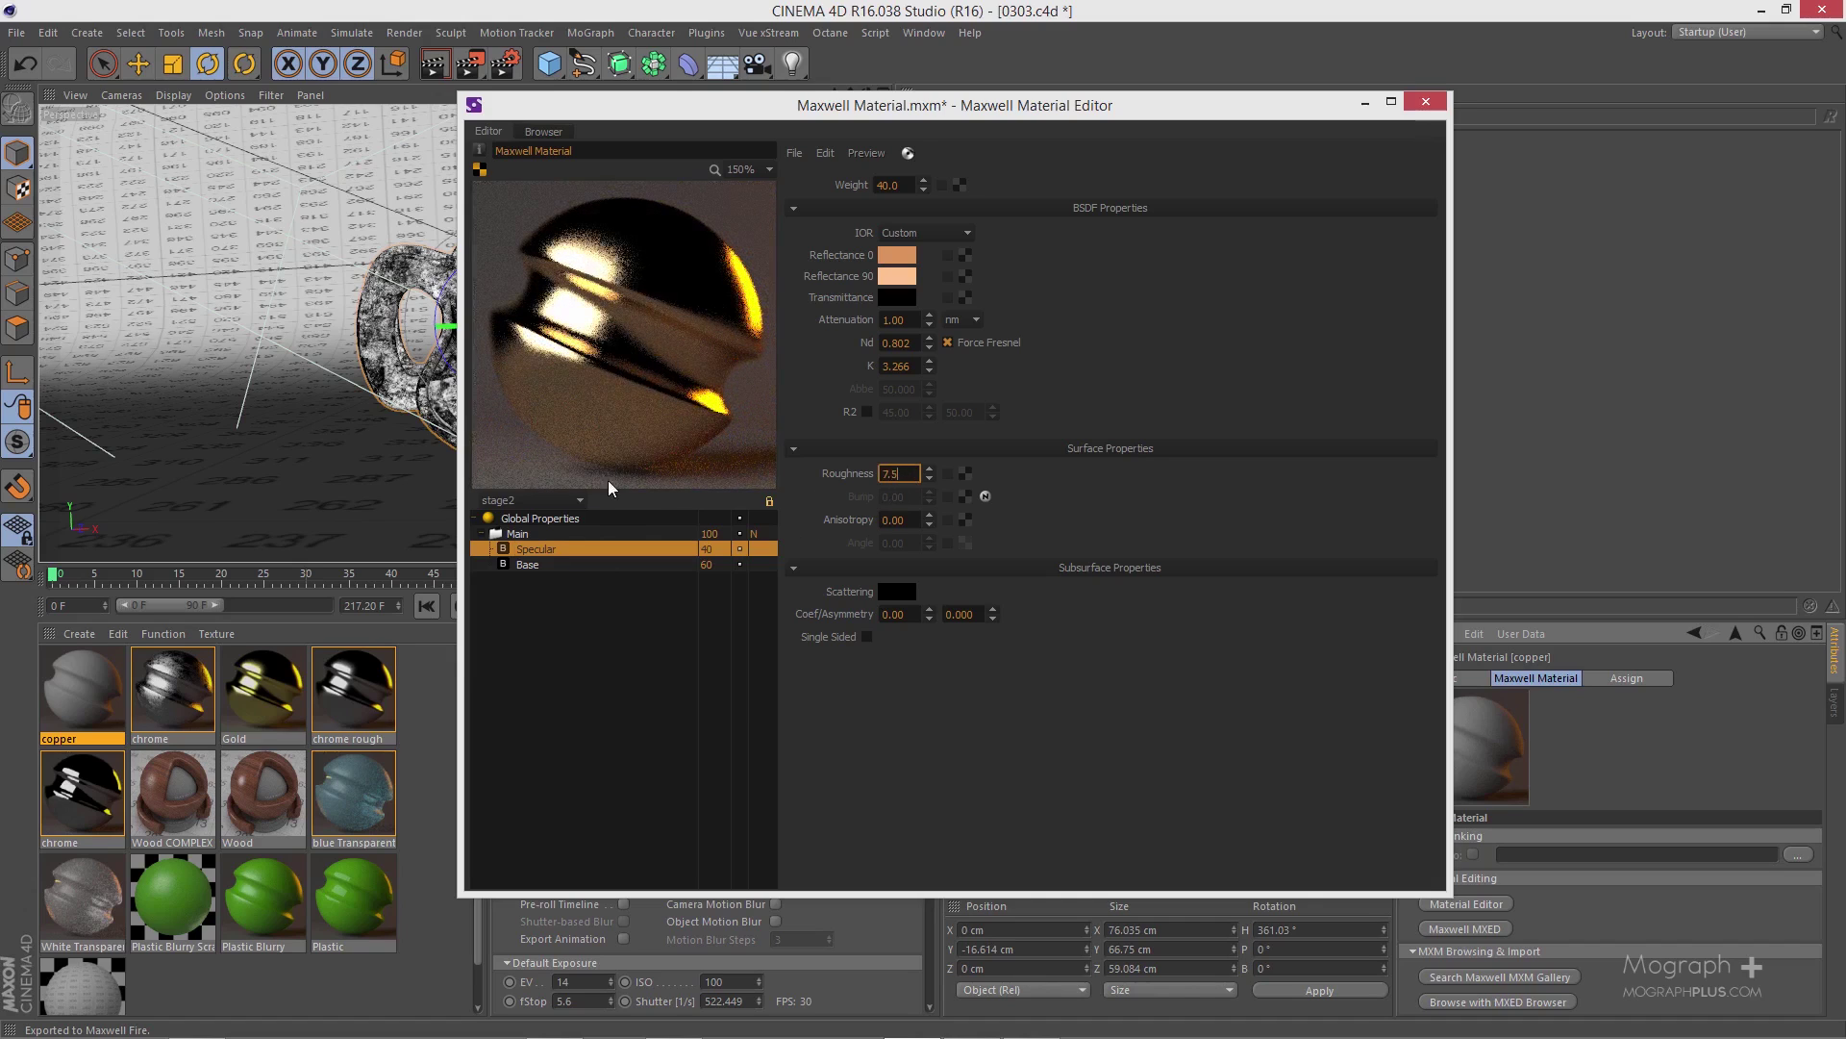
- Load the Dirt06 image as the Global Bump texture in the copper material's Global Properties
{"action": "left_click", "coordinate": [502, 520]}
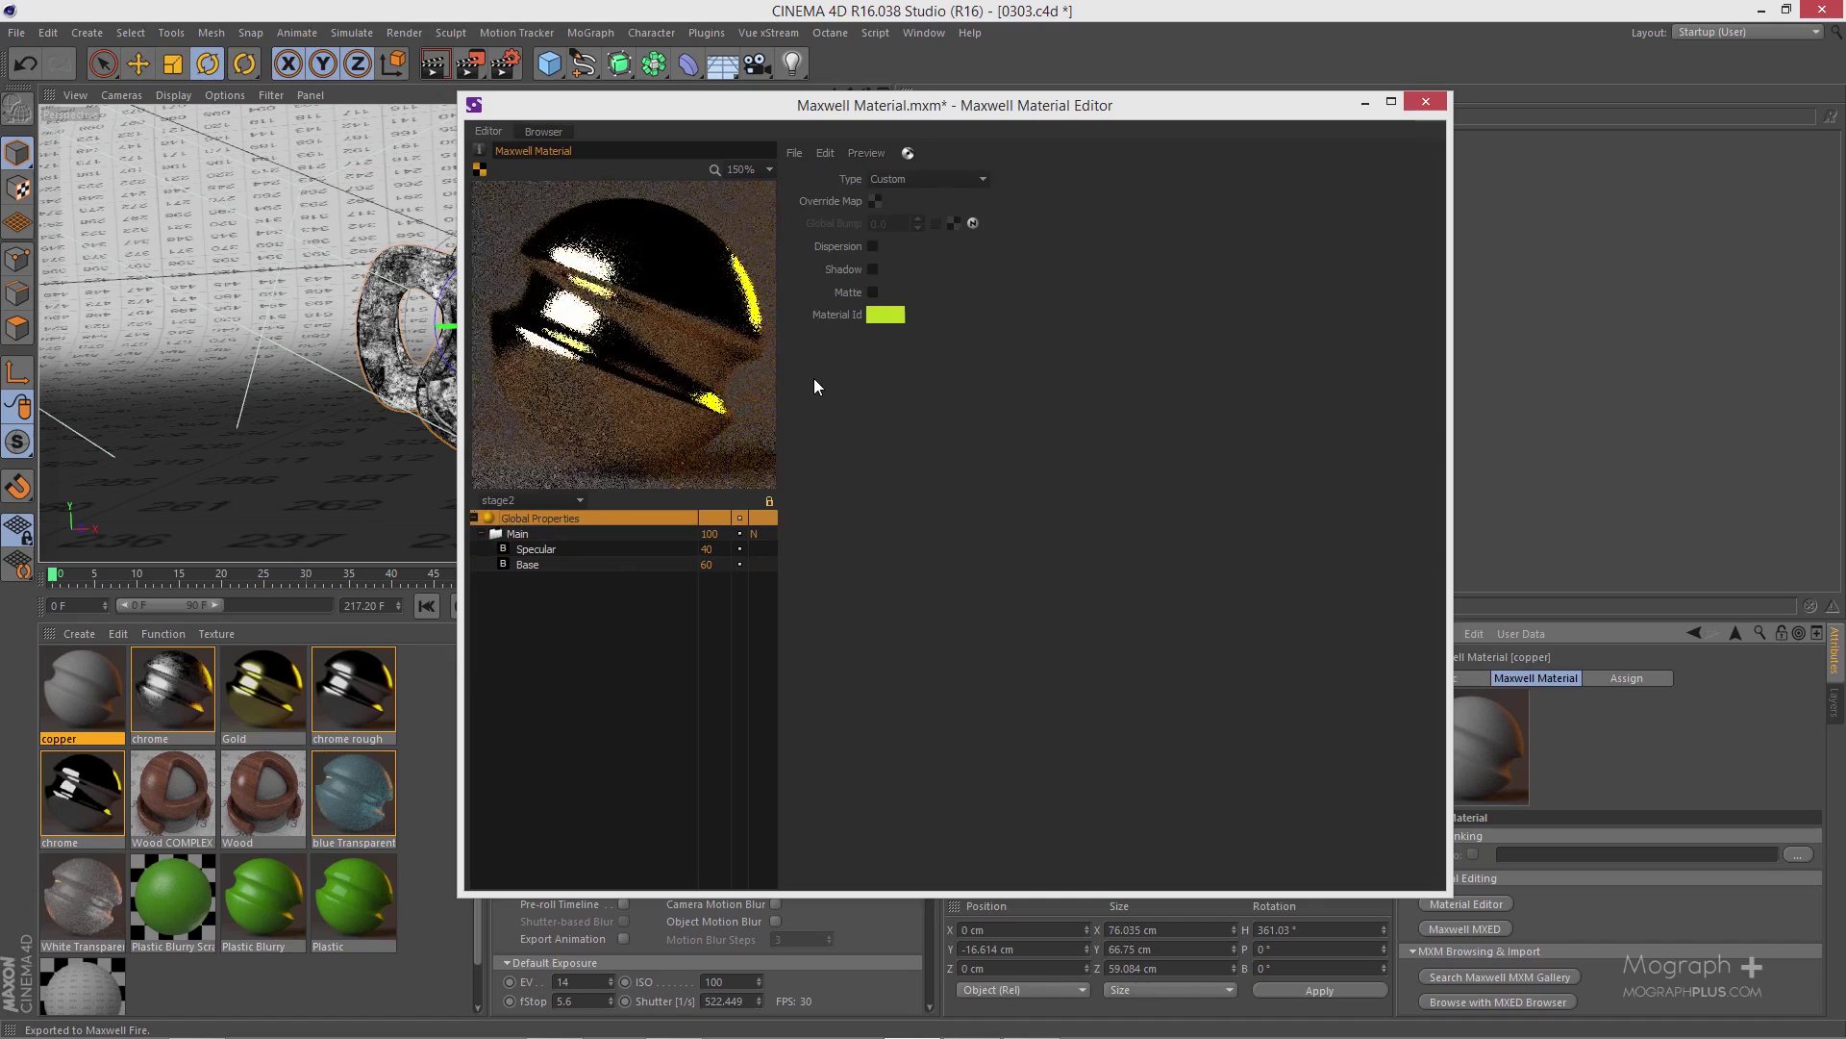
{"action": "left_click", "coordinate": [954, 224]}
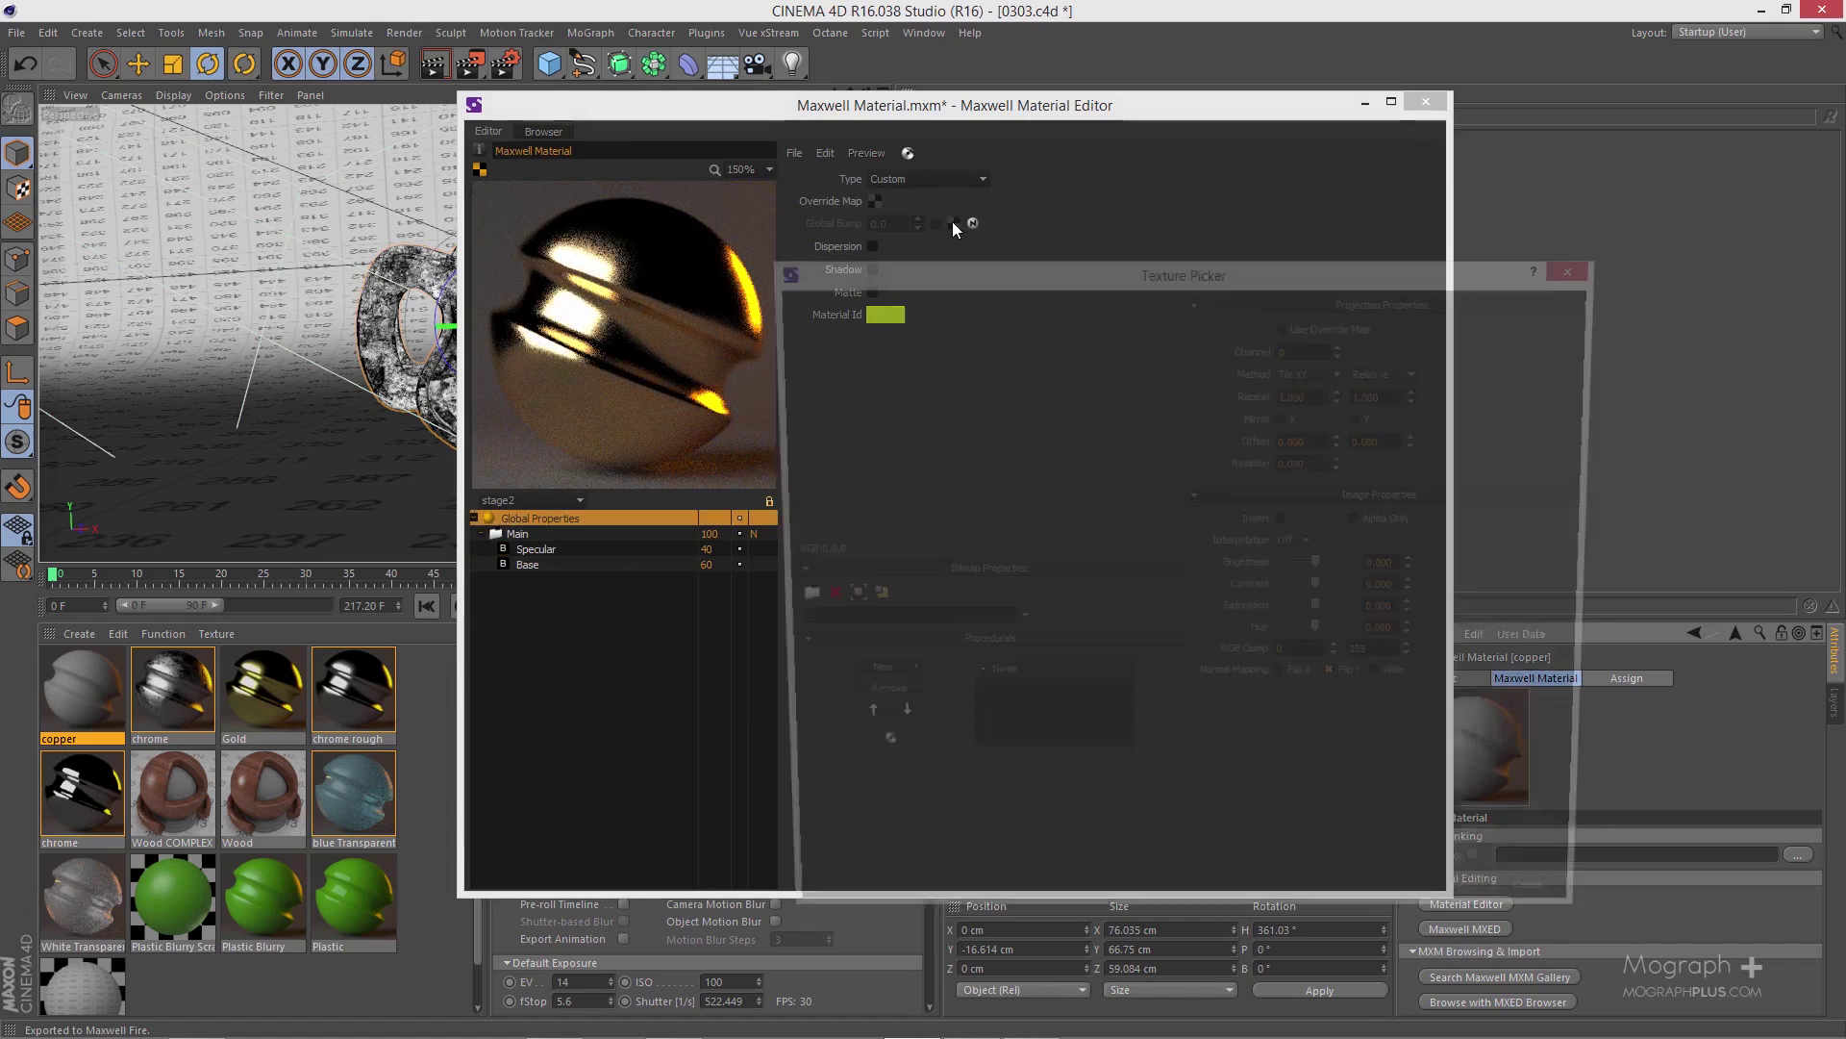
{"action": "left_click", "coordinate": [781, 603]}
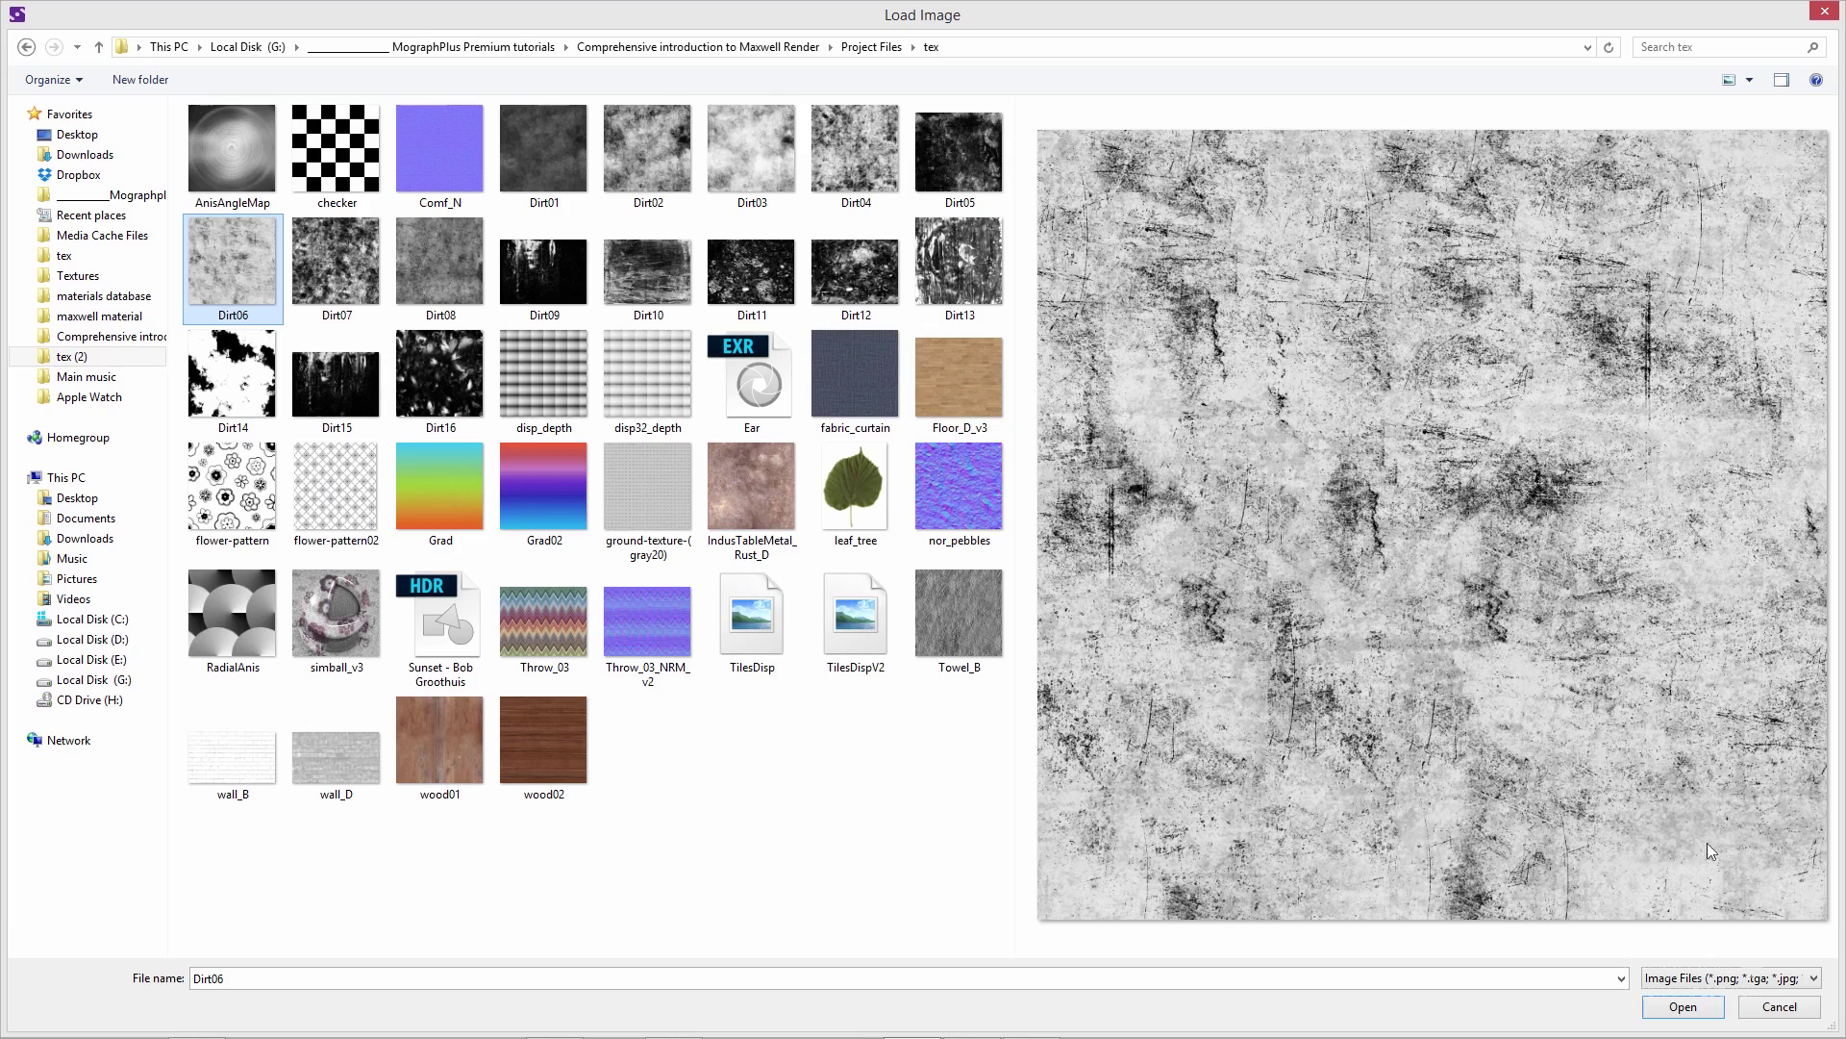
{"action": "left_click", "coordinate": [1679, 1005]}
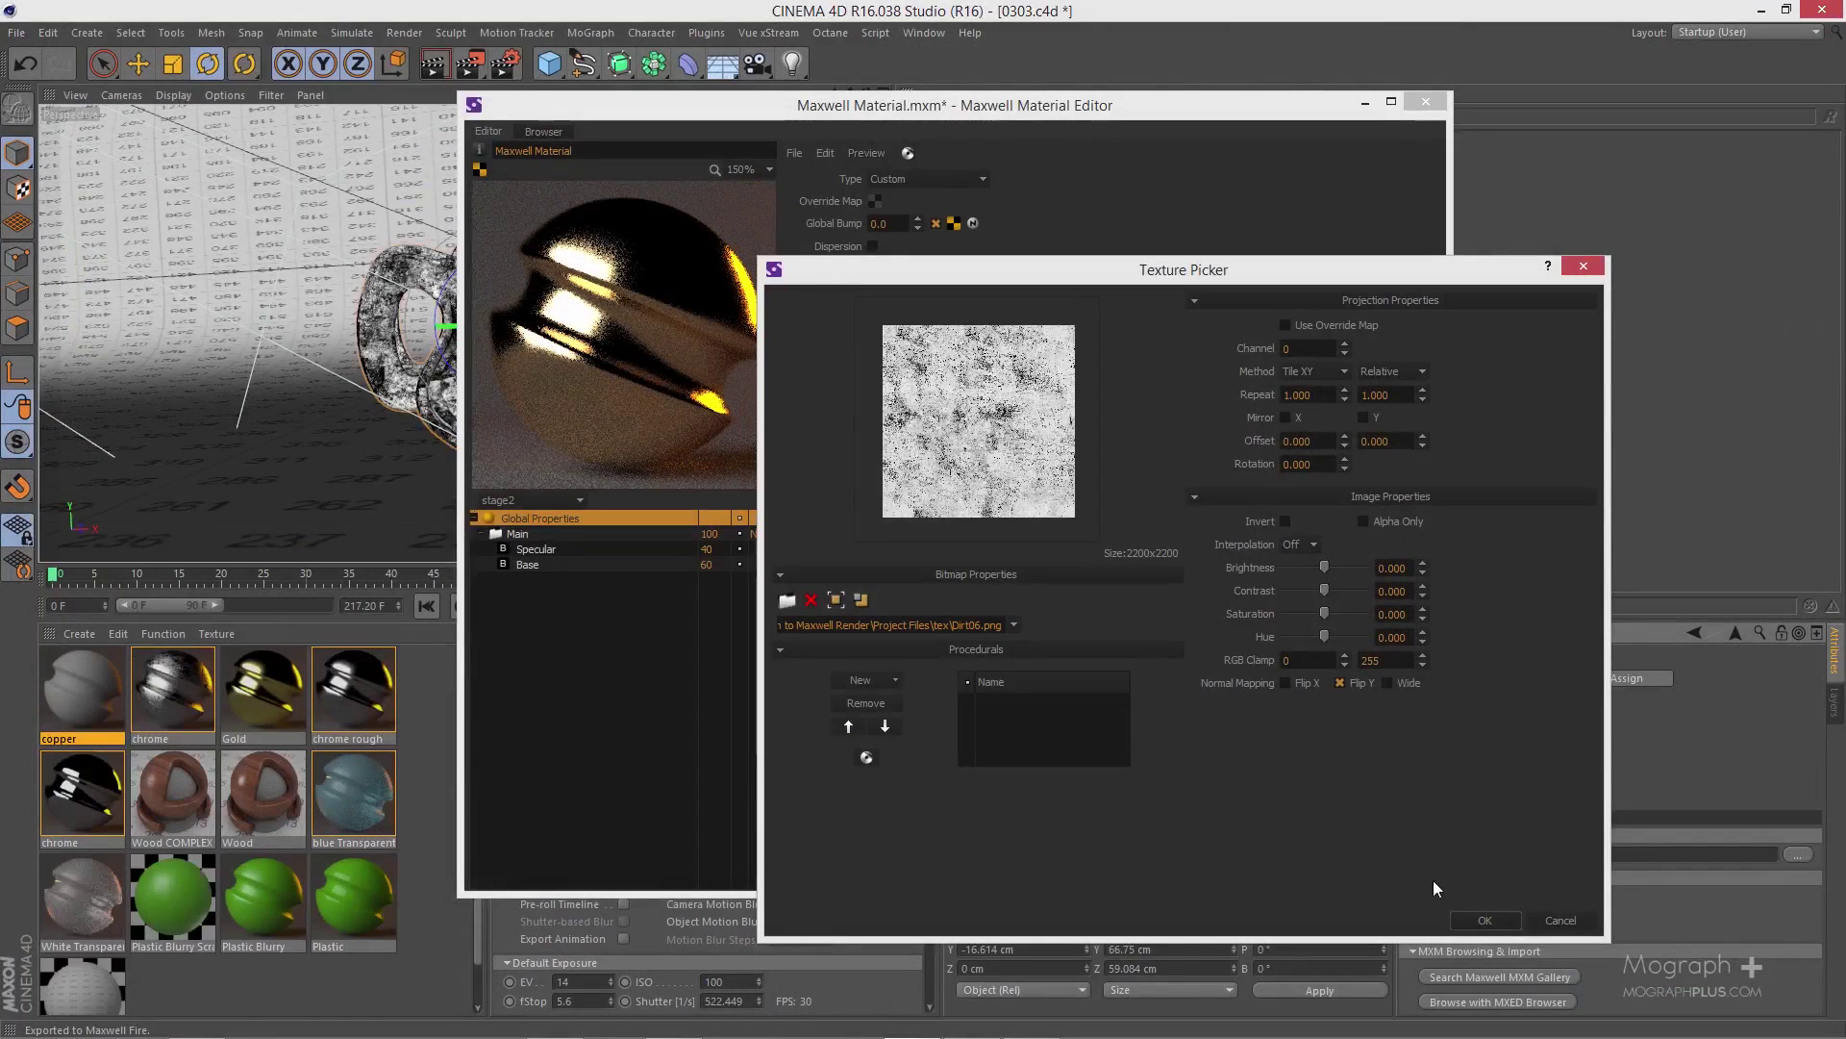
{"action": "left_click", "coordinate": [1485, 920]}
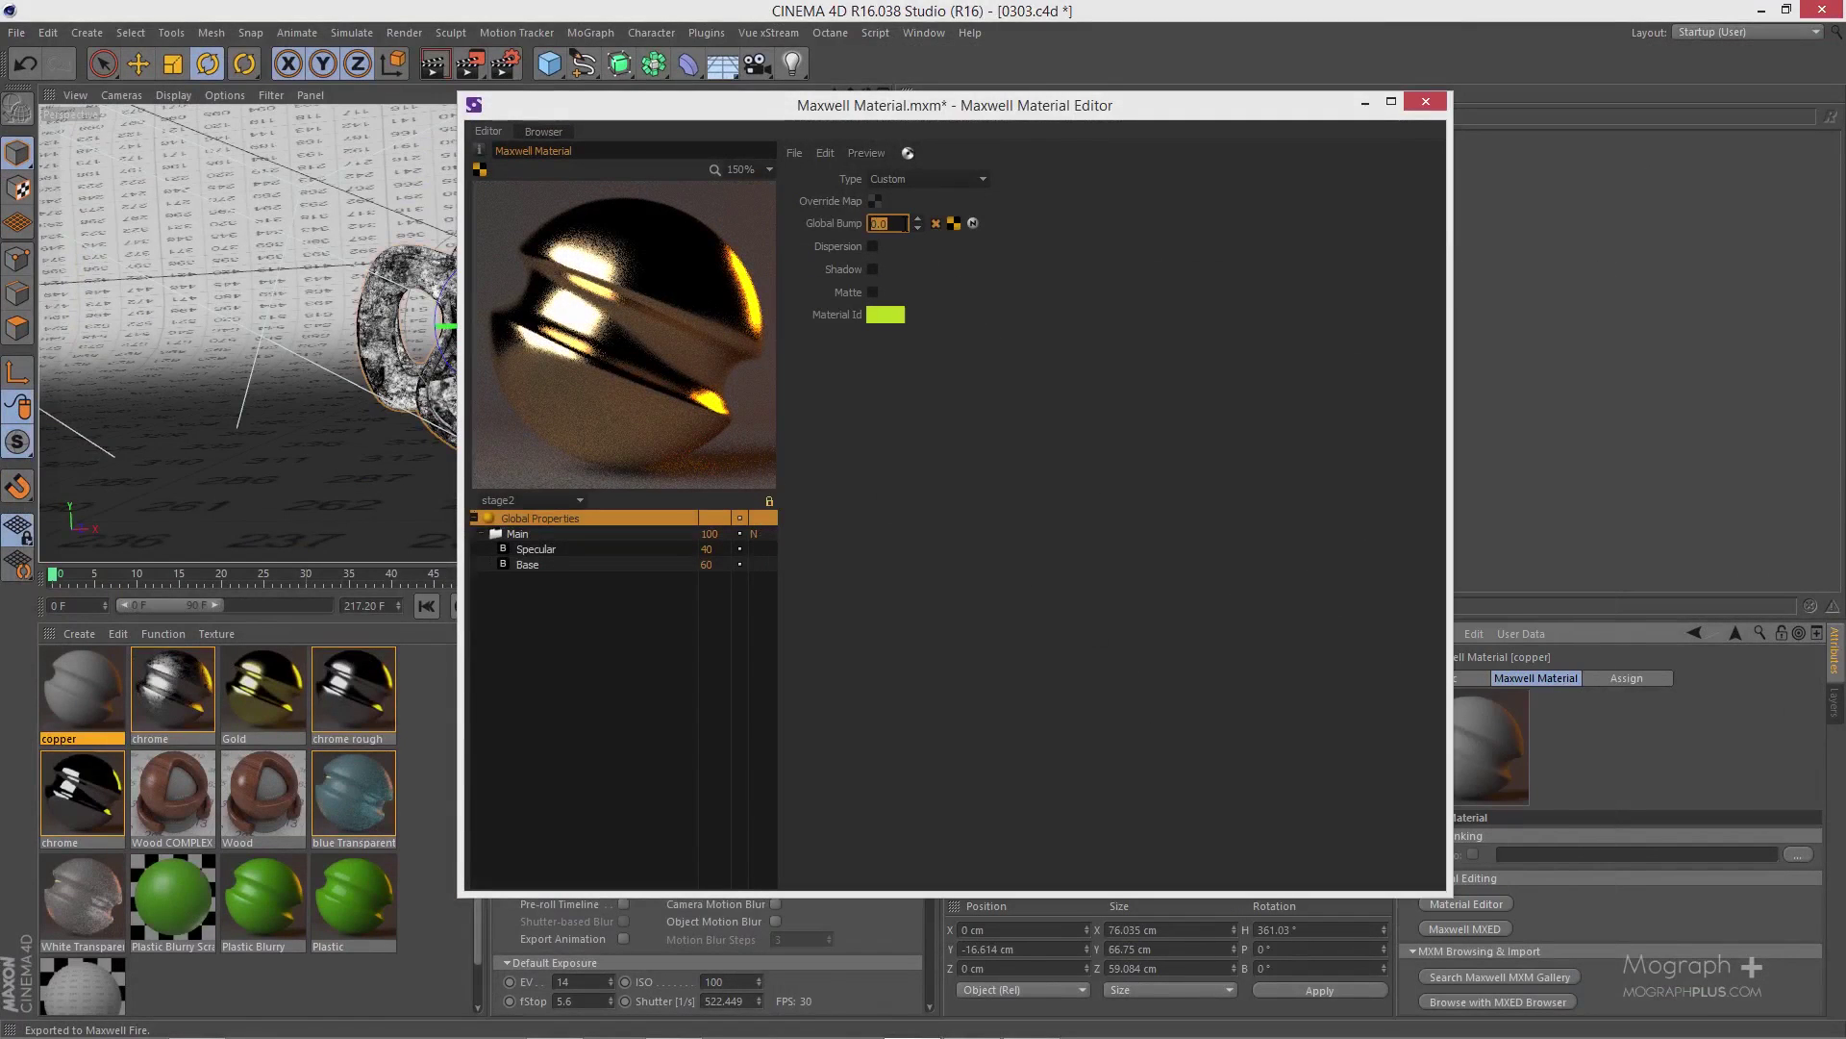
- Try a Global Bump strength of 2 on the copper material, and reduce it to 1
{"action": "type", "text": "2"}
{"action": "key", "text": "Return"}
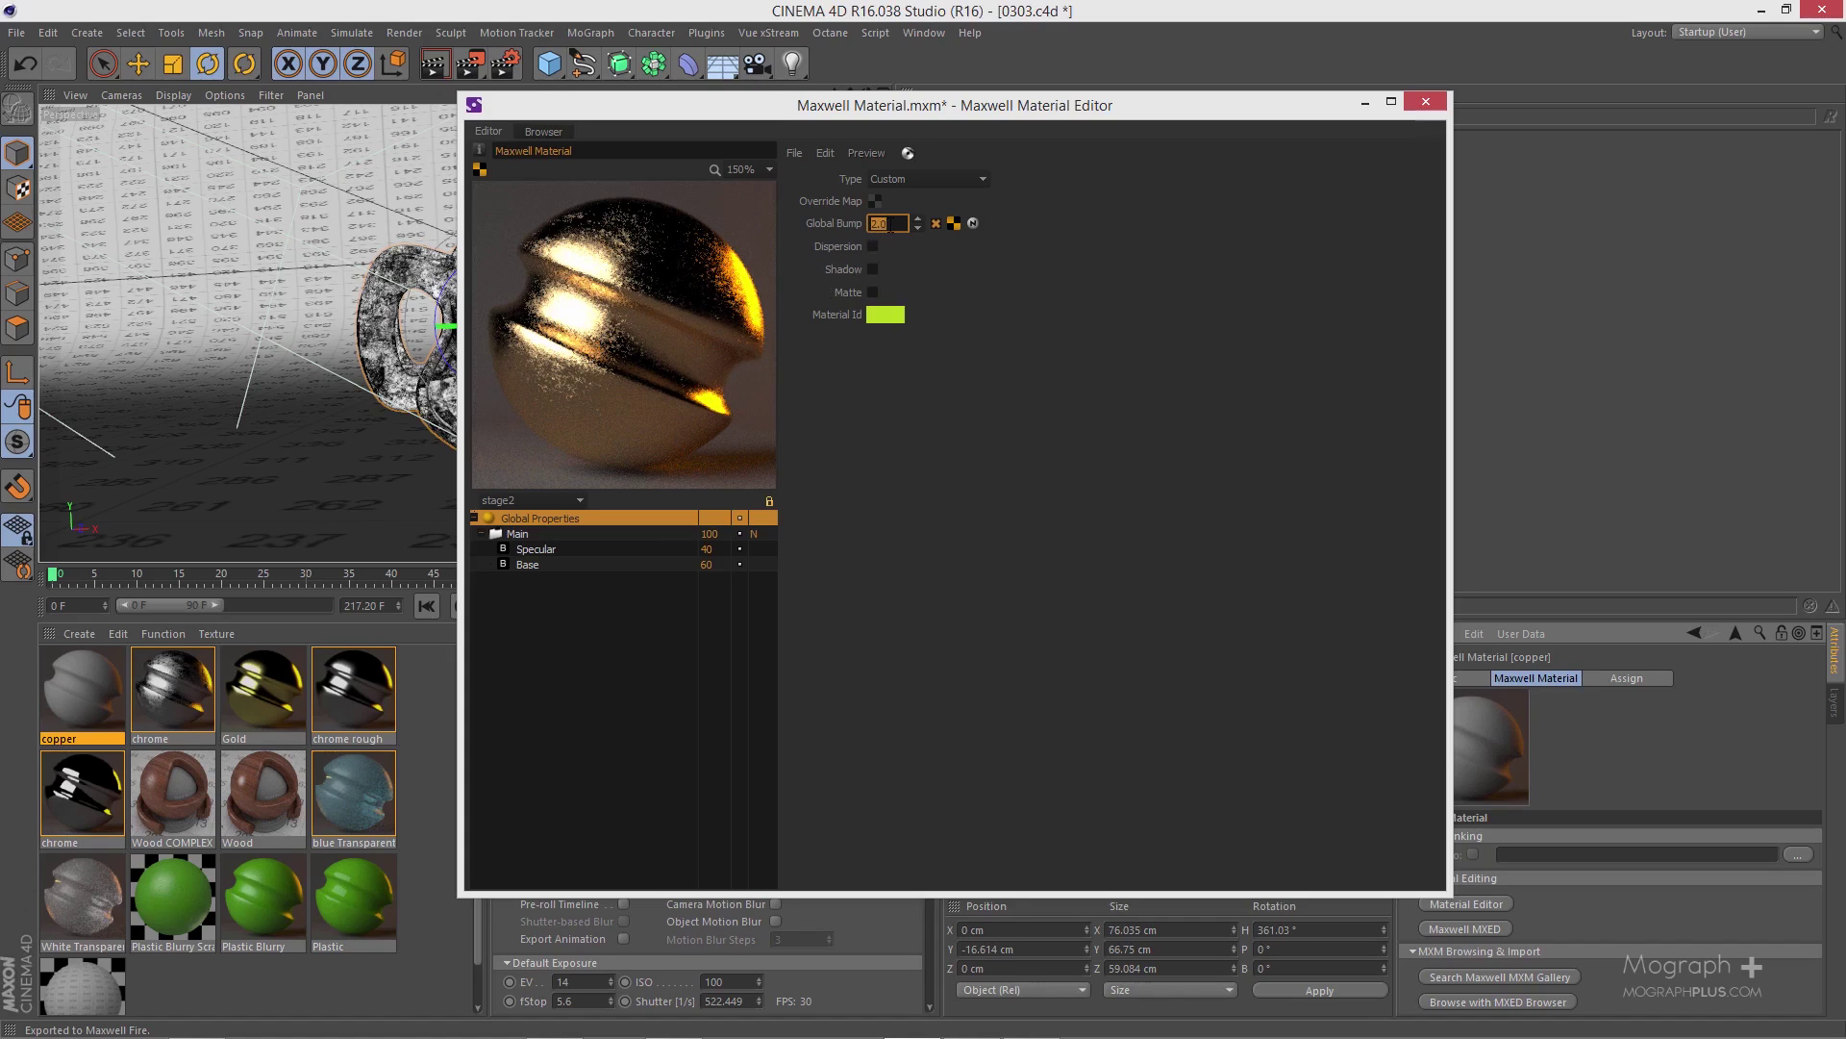
{"action": "type", "text": "1"}
{"action": "key", "text": "Return"}
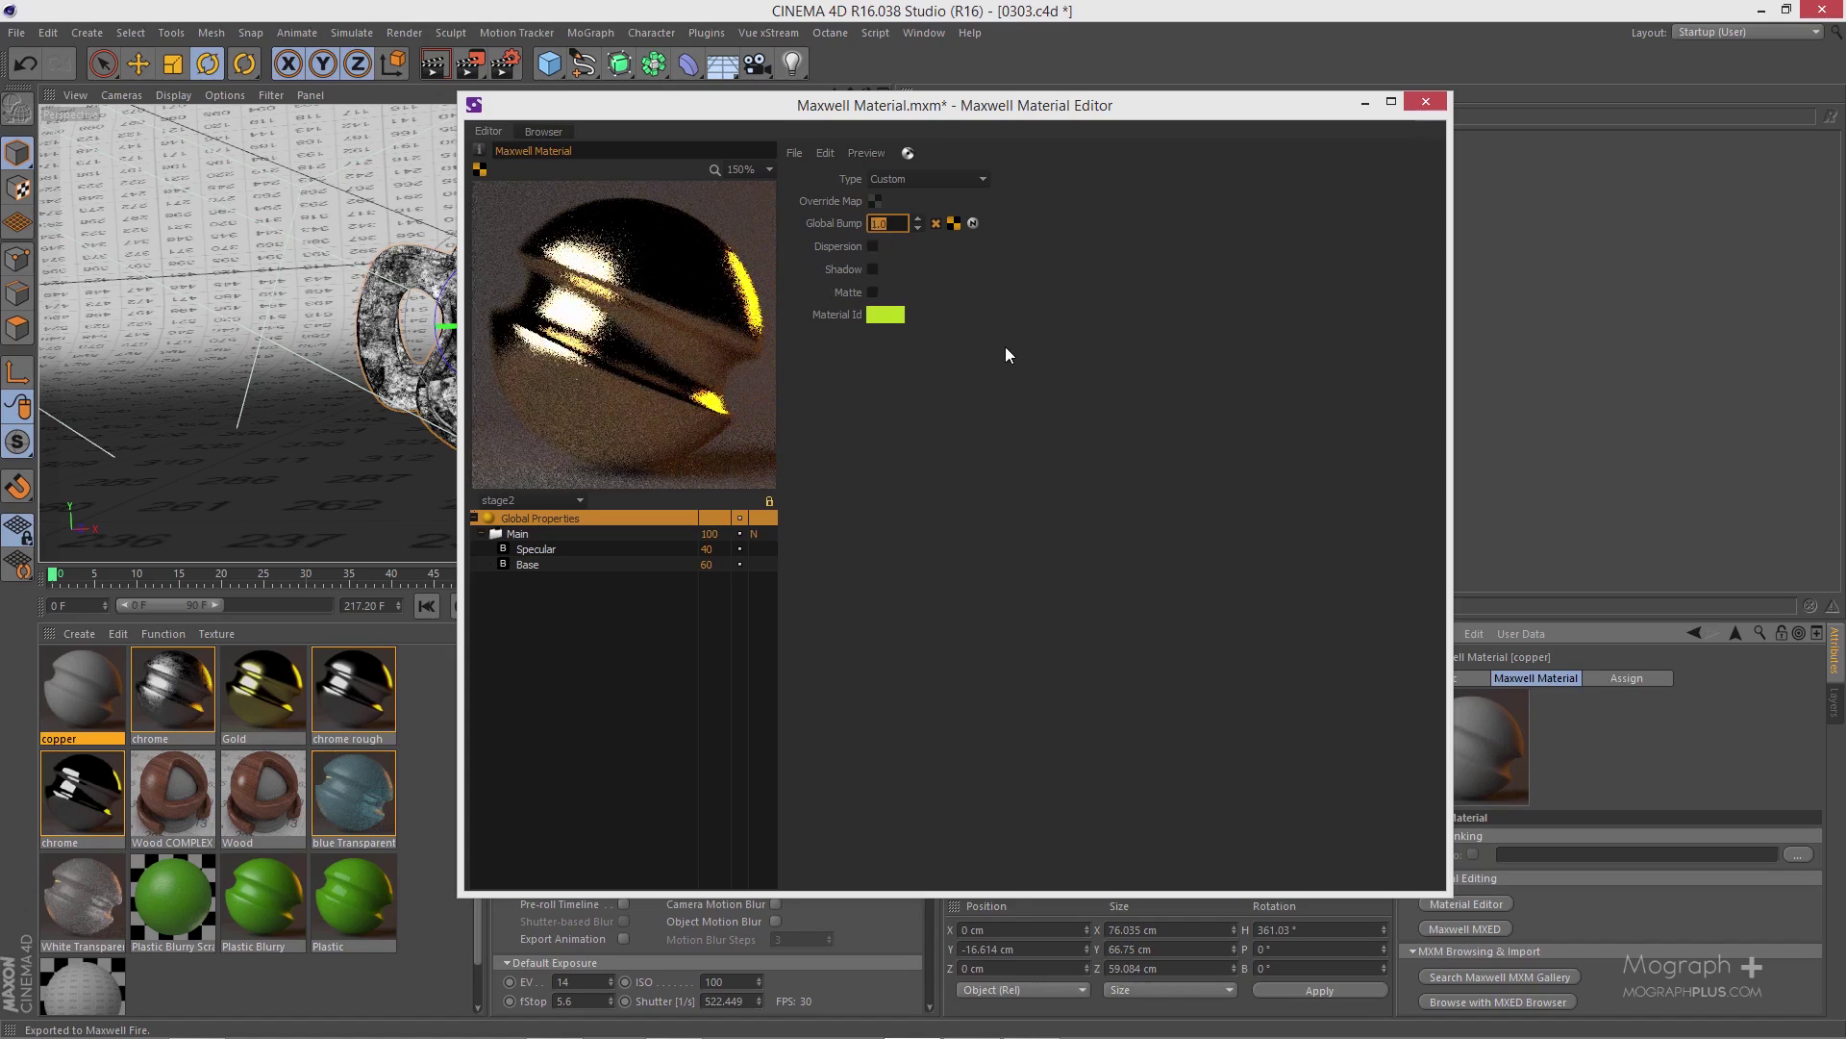
- Set the Specular layer's Reflectance 0 to a deeper orange and Reflectance 90 to about RGB 243, 174, 114, and save the copper material
{"action": "left_click", "coordinate": [589, 548]}
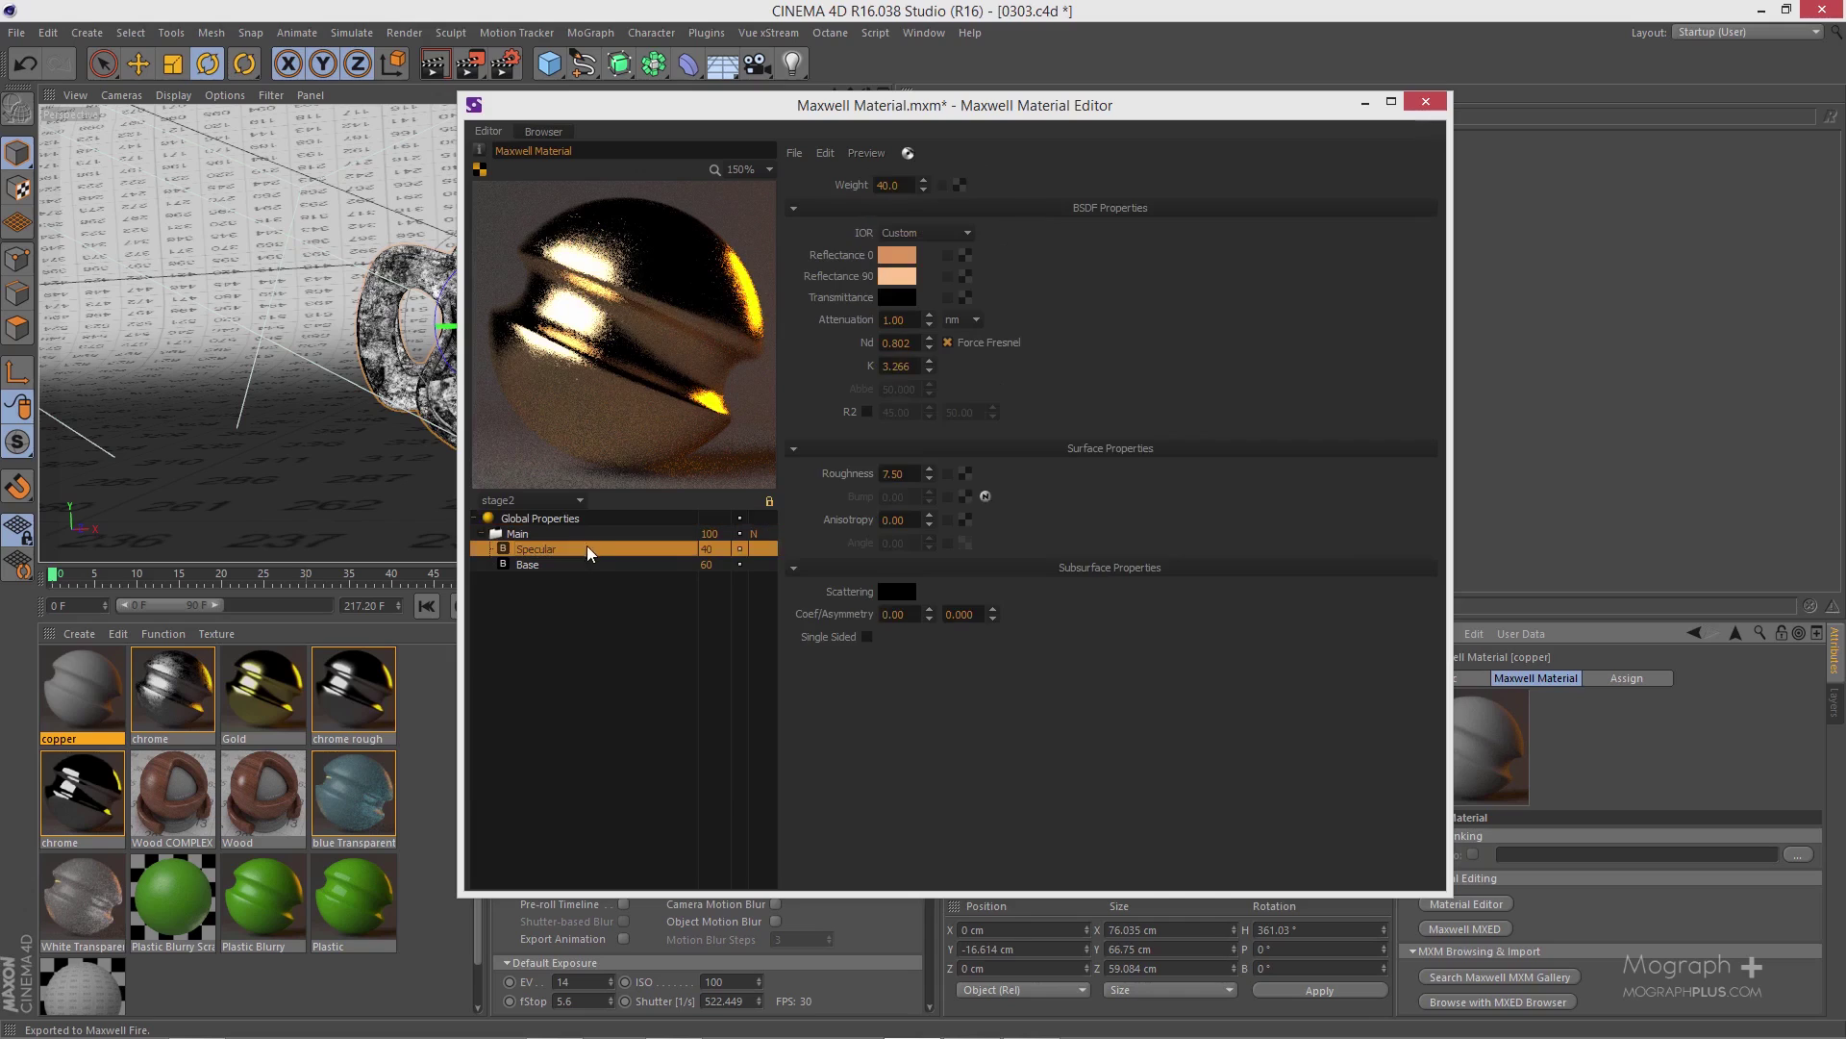
{"action": "left_click", "coordinate": [598, 566]}
{"action": "left_click", "coordinate": [606, 550]}
{"action": "left_click", "coordinate": [598, 568]}
{"action": "left_click", "coordinate": [614, 550]}
{"action": "left_click", "coordinate": [904, 255]}
{"action": "left_click", "coordinate": [1106, 420]}
{"action": "left_click", "coordinate": [1175, 718]}
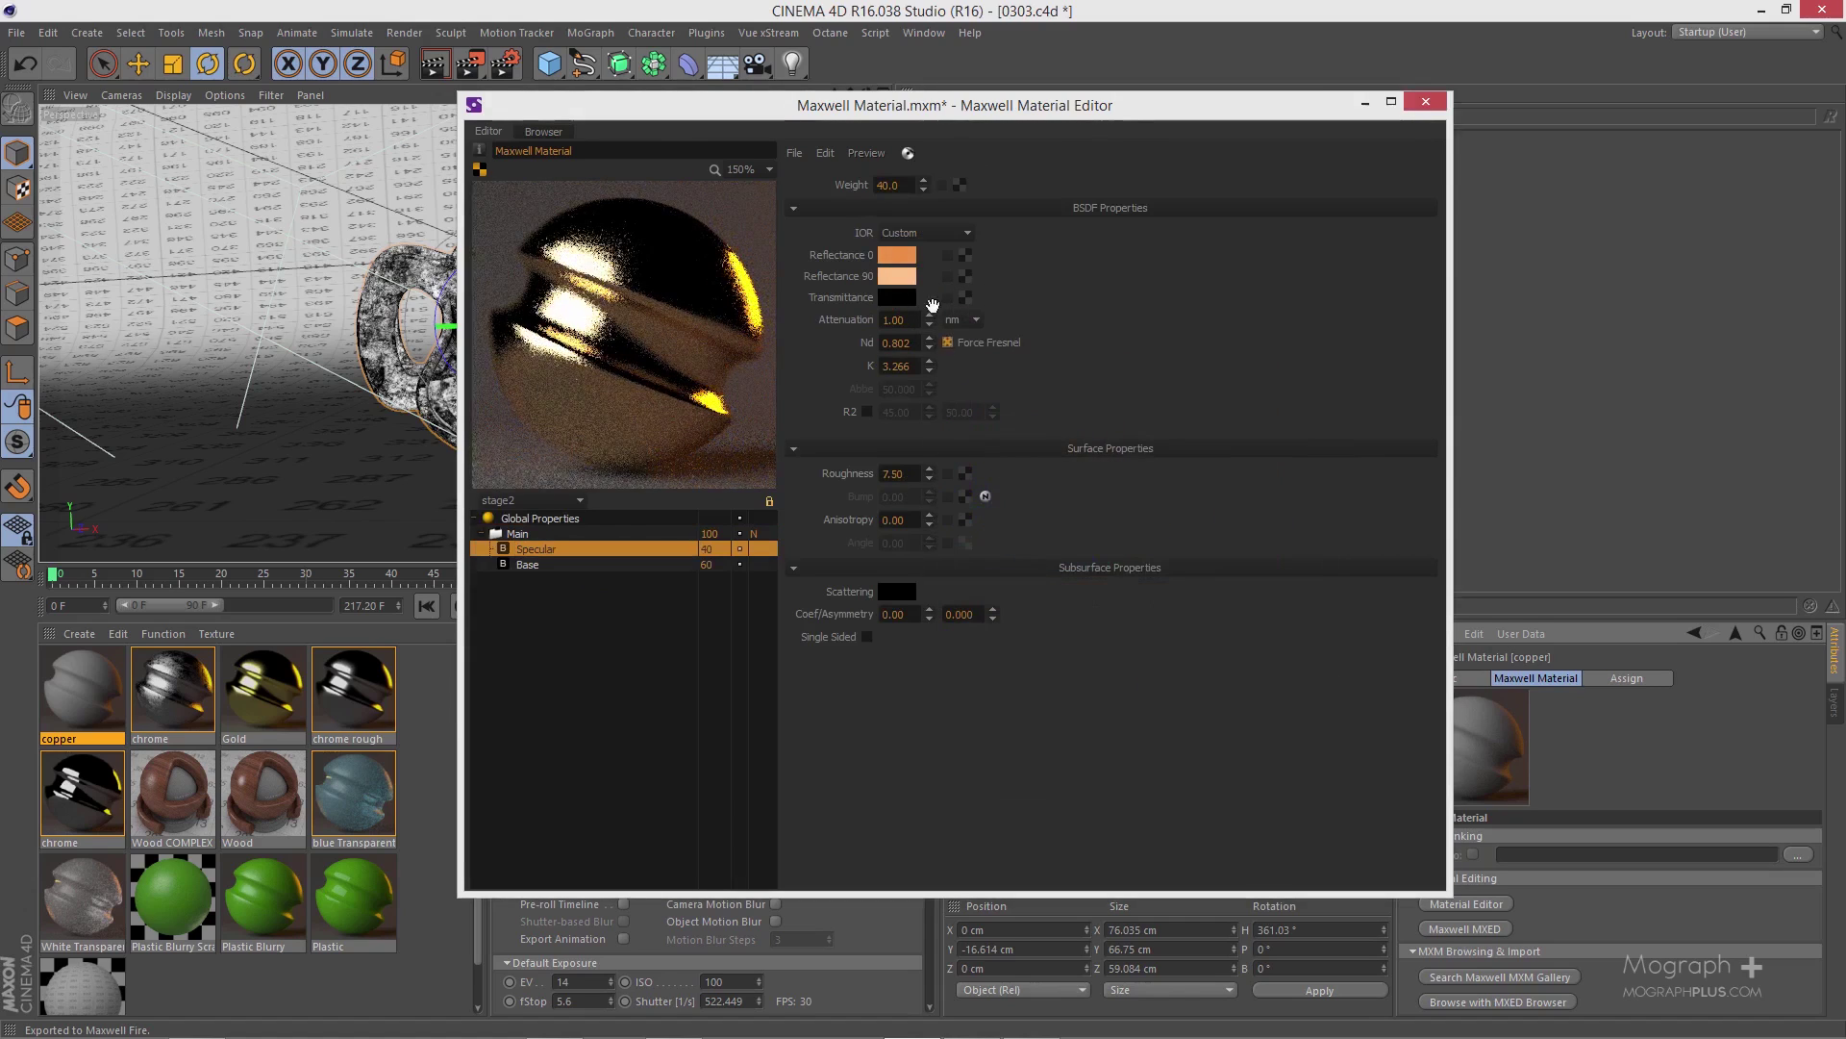
{"action": "left_click", "coordinate": [1111, 446]}
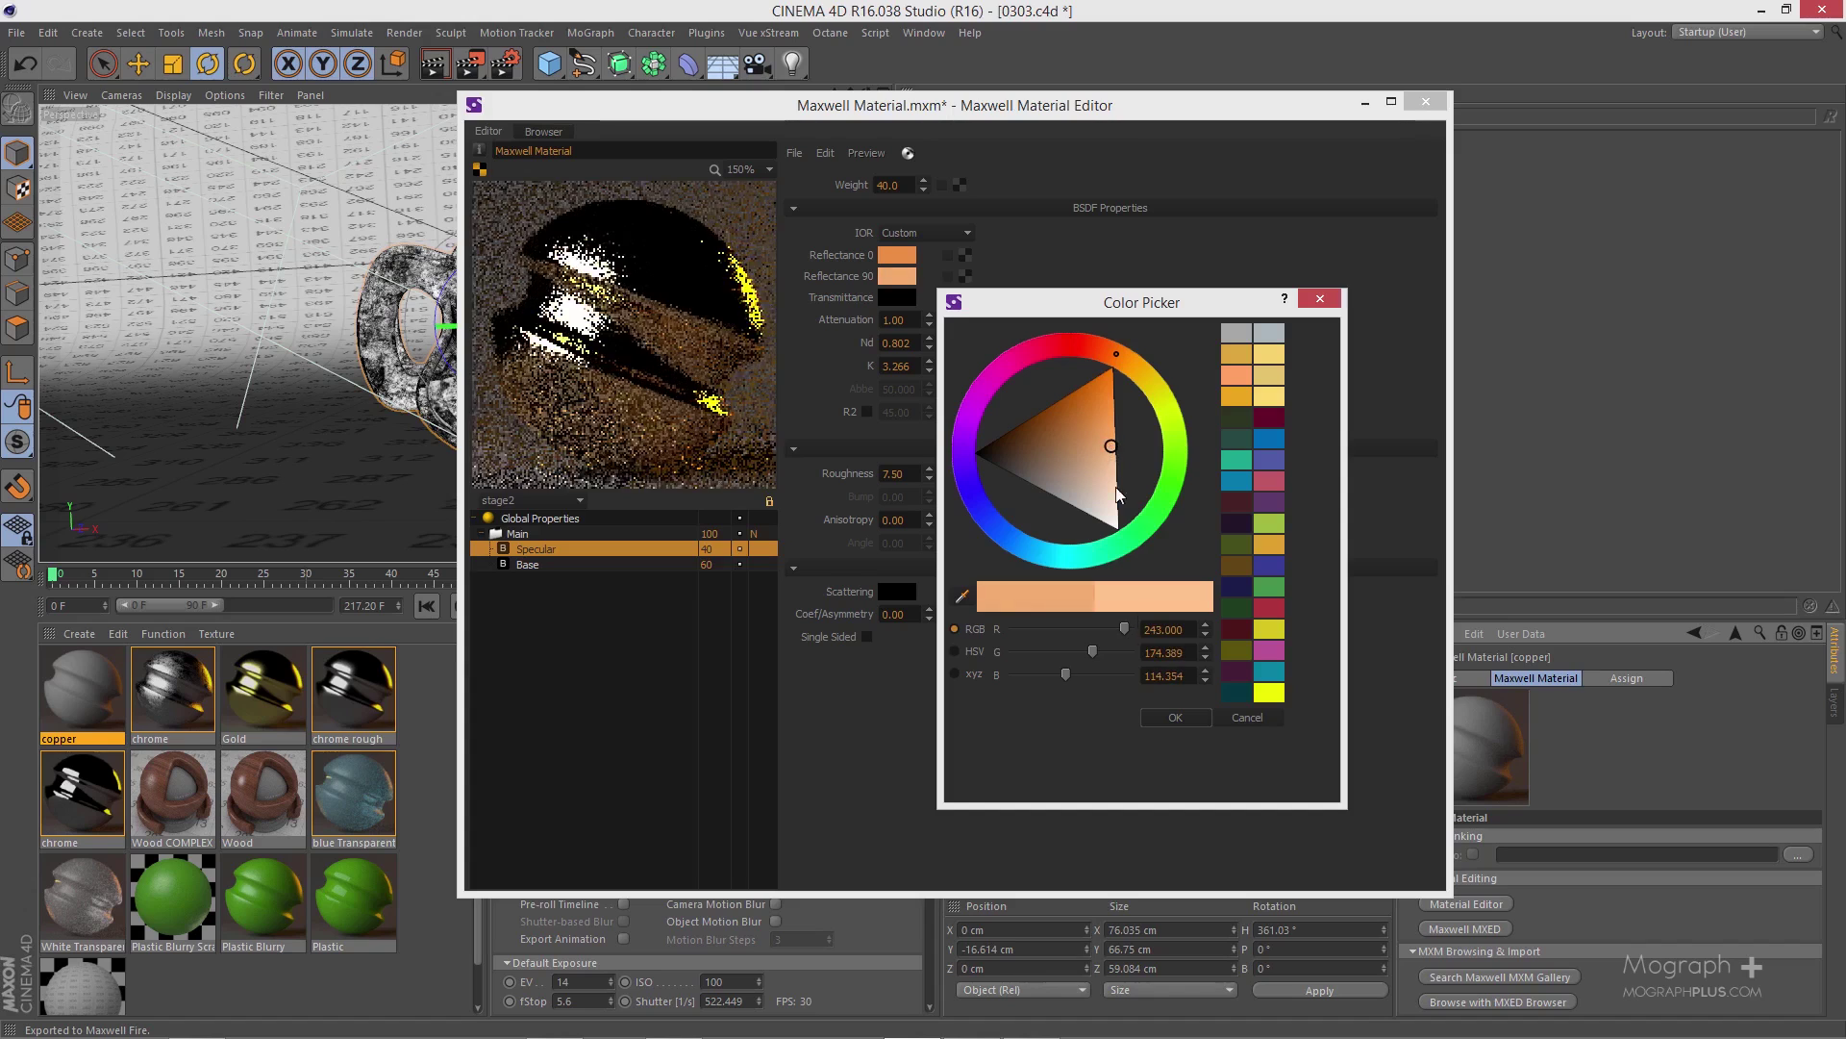
{"action": "left_click", "coordinate": [1179, 721]}
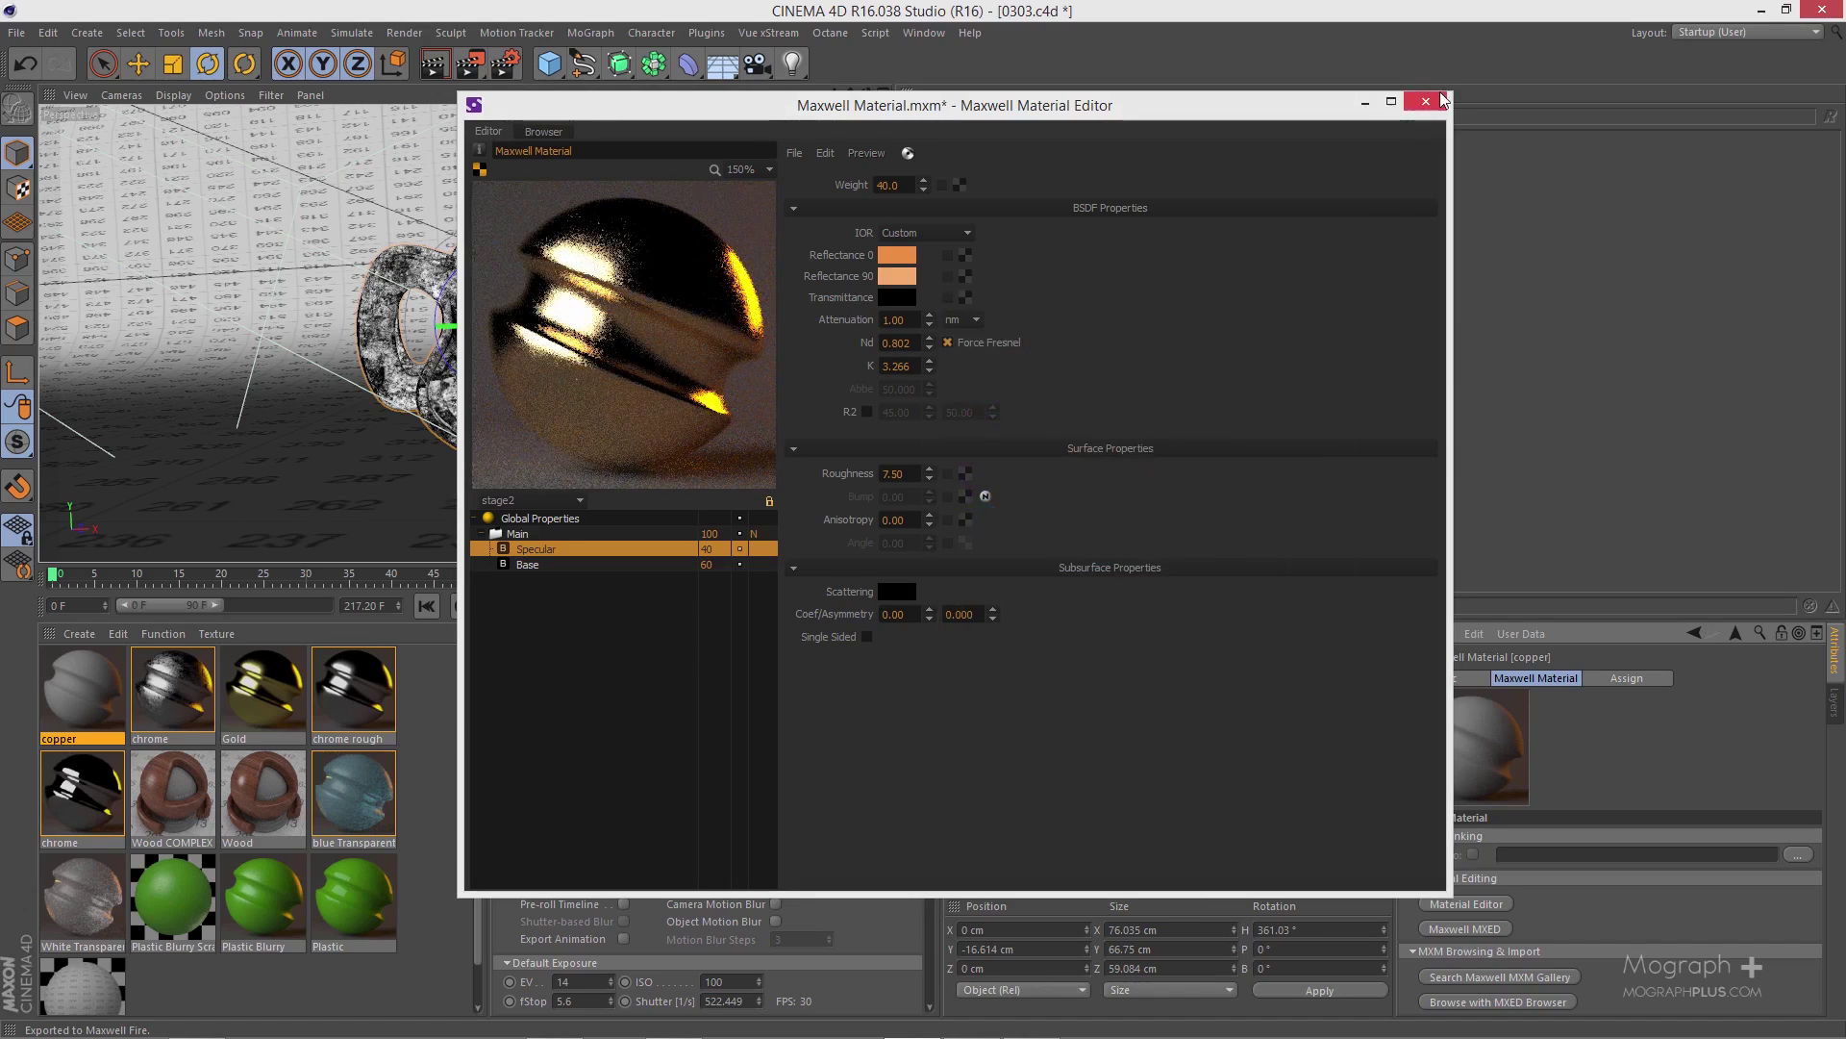
{"action": "left_click", "coordinate": [957, 525]}
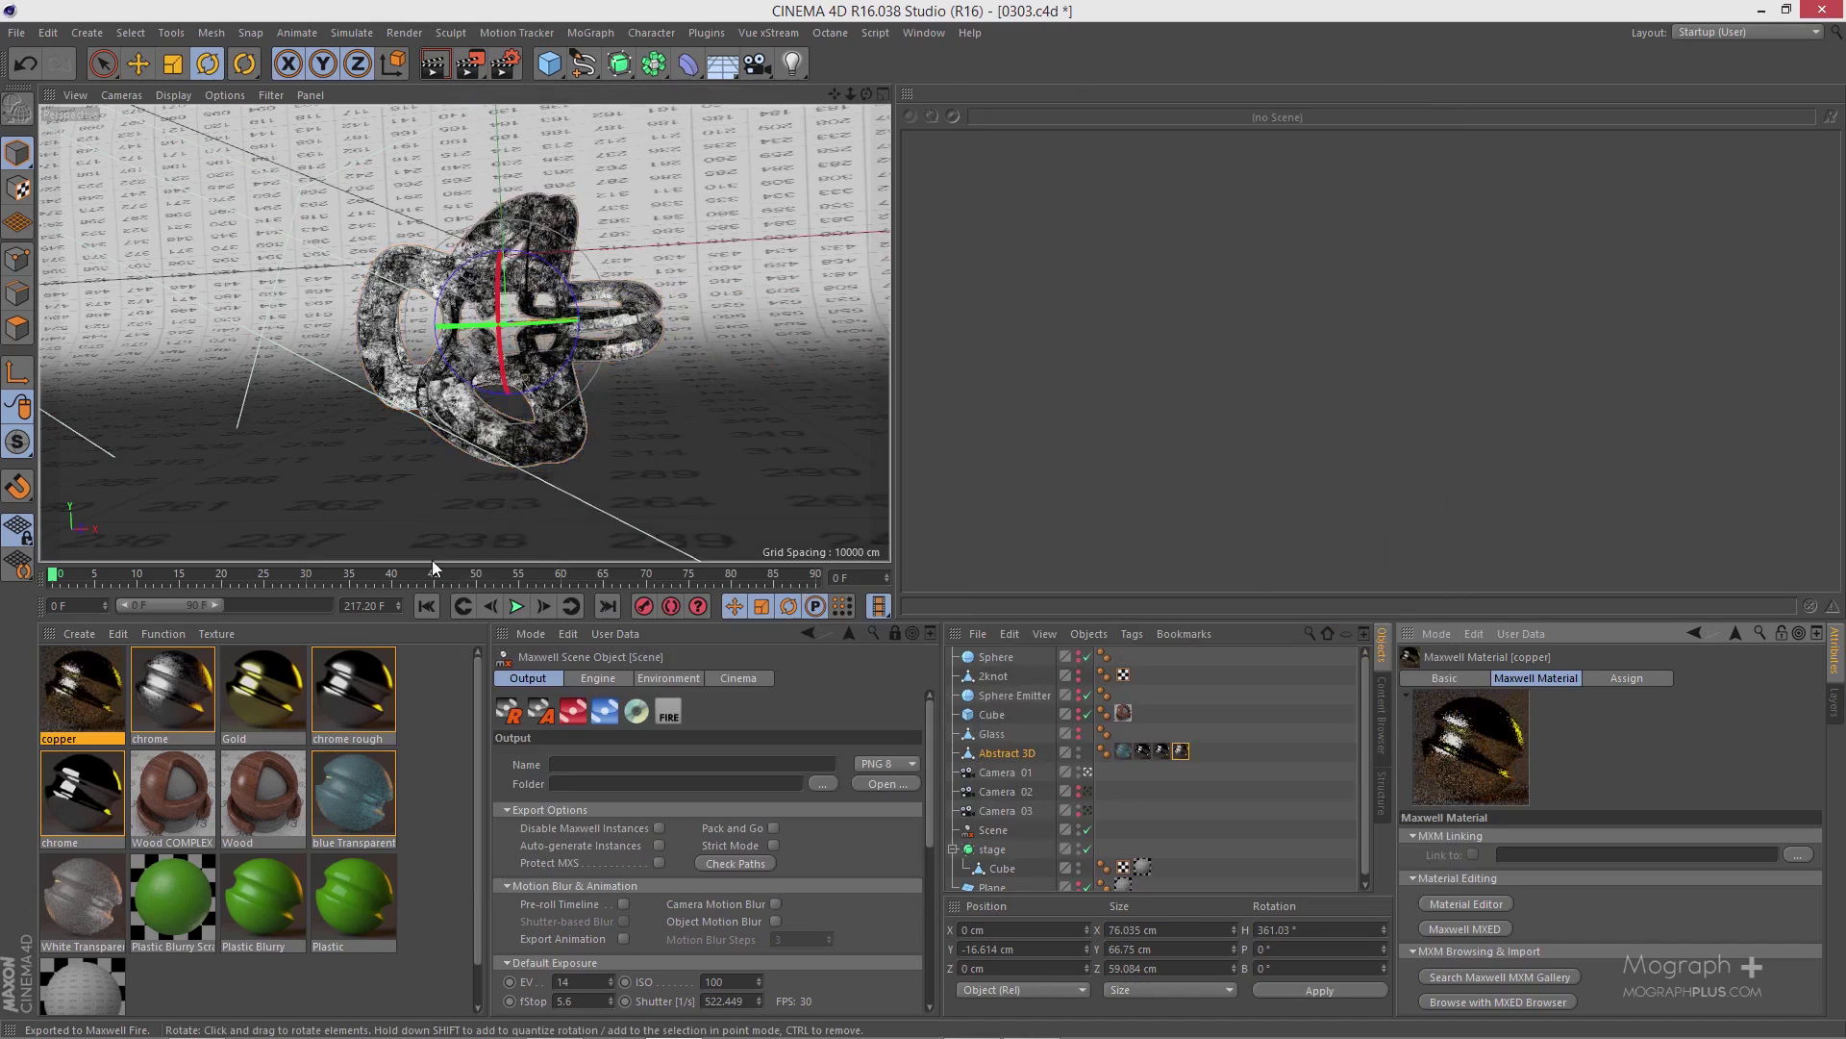
- Apply the copper material to Abstract 3D with Cubic projection and preview the object in Maxwell Fire
{"action": "left_click_drag", "start_coordinate": [112, 704], "coordinate": [452, 418]}
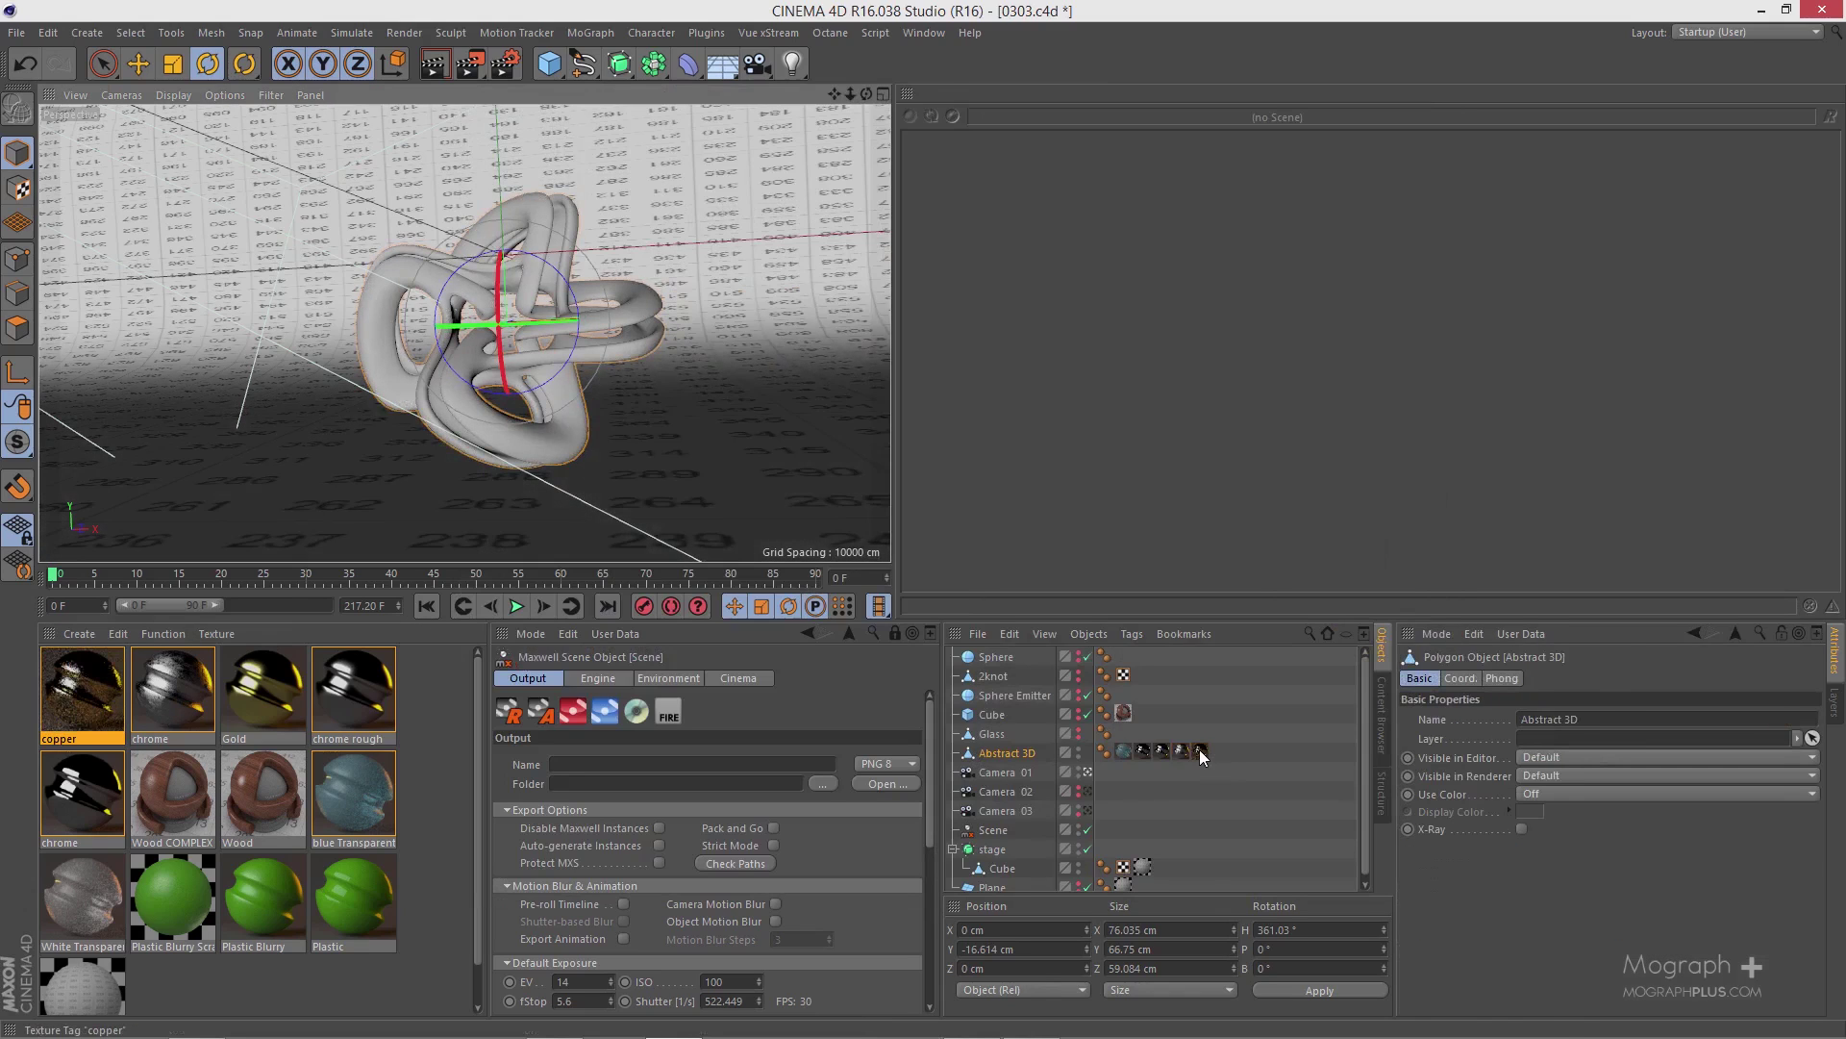
{"action": "left_click", "coordinate": [1577, 758]}
{"action": "left_click", "coordinate": [1608, 818]}
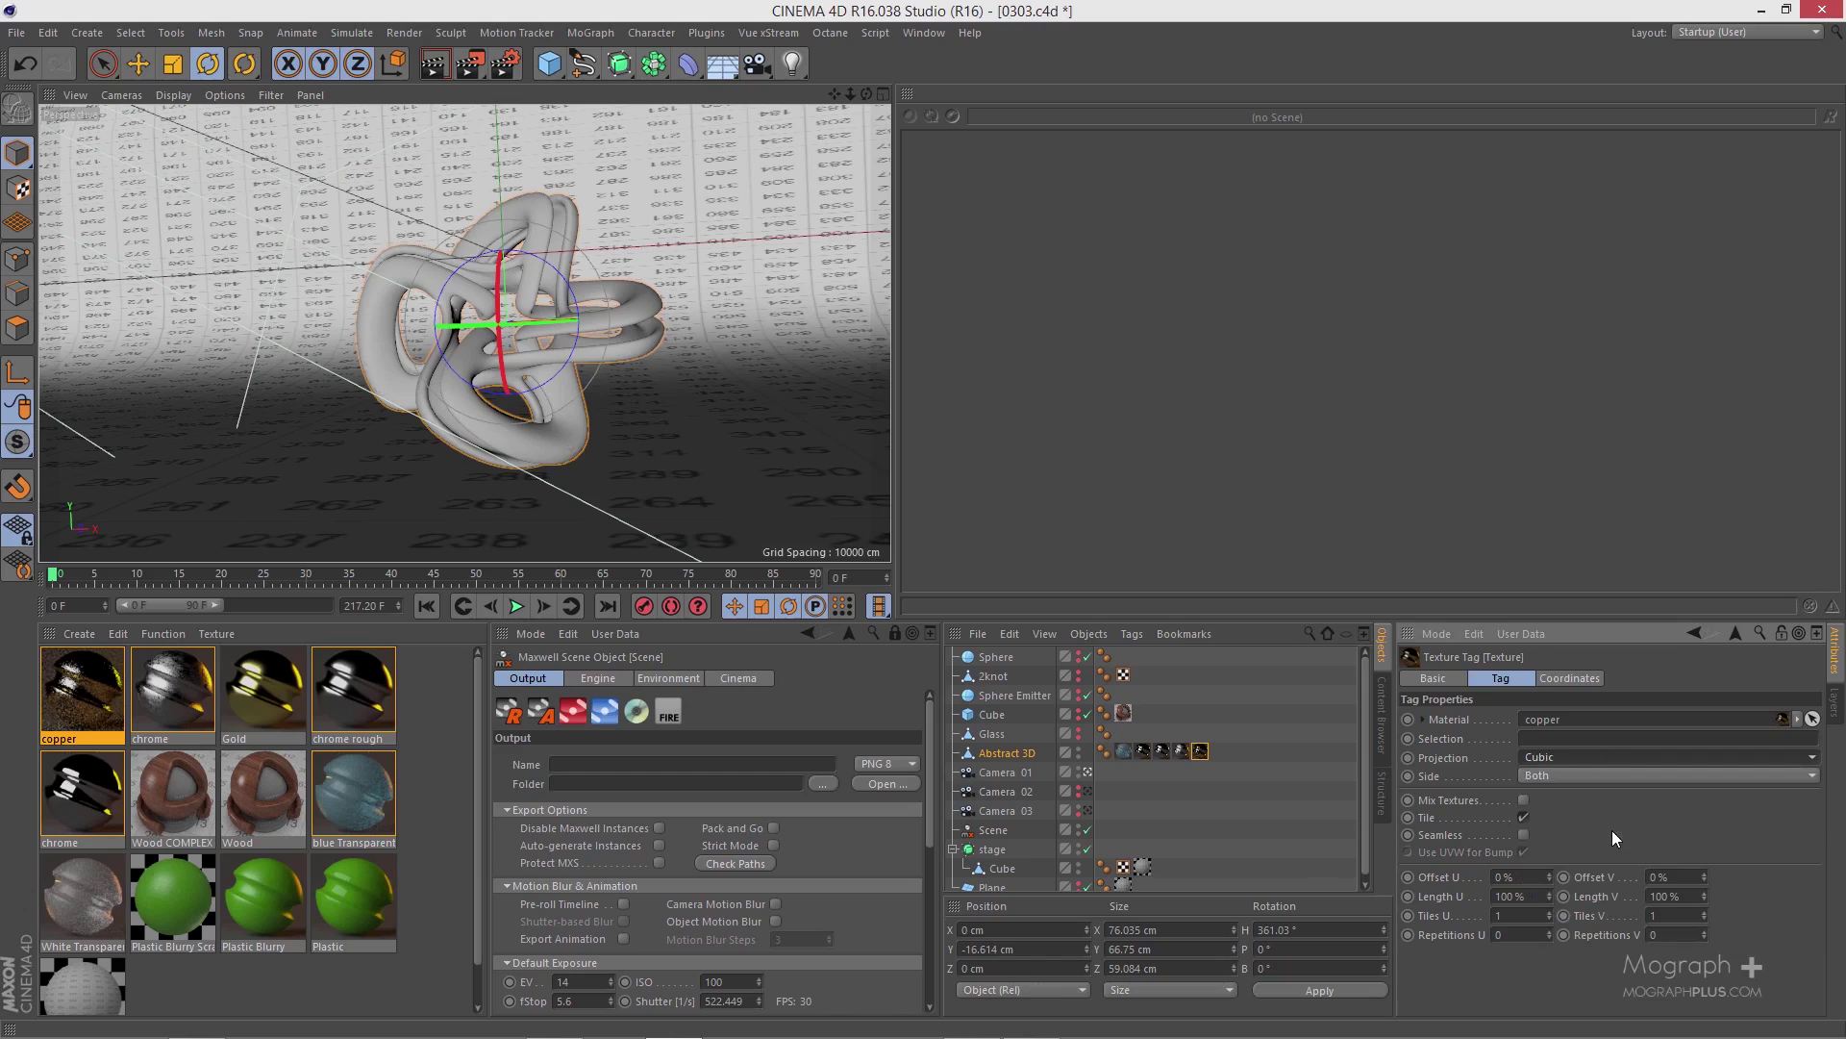
{"action": "left_click", "coordinate": [671, 711]}
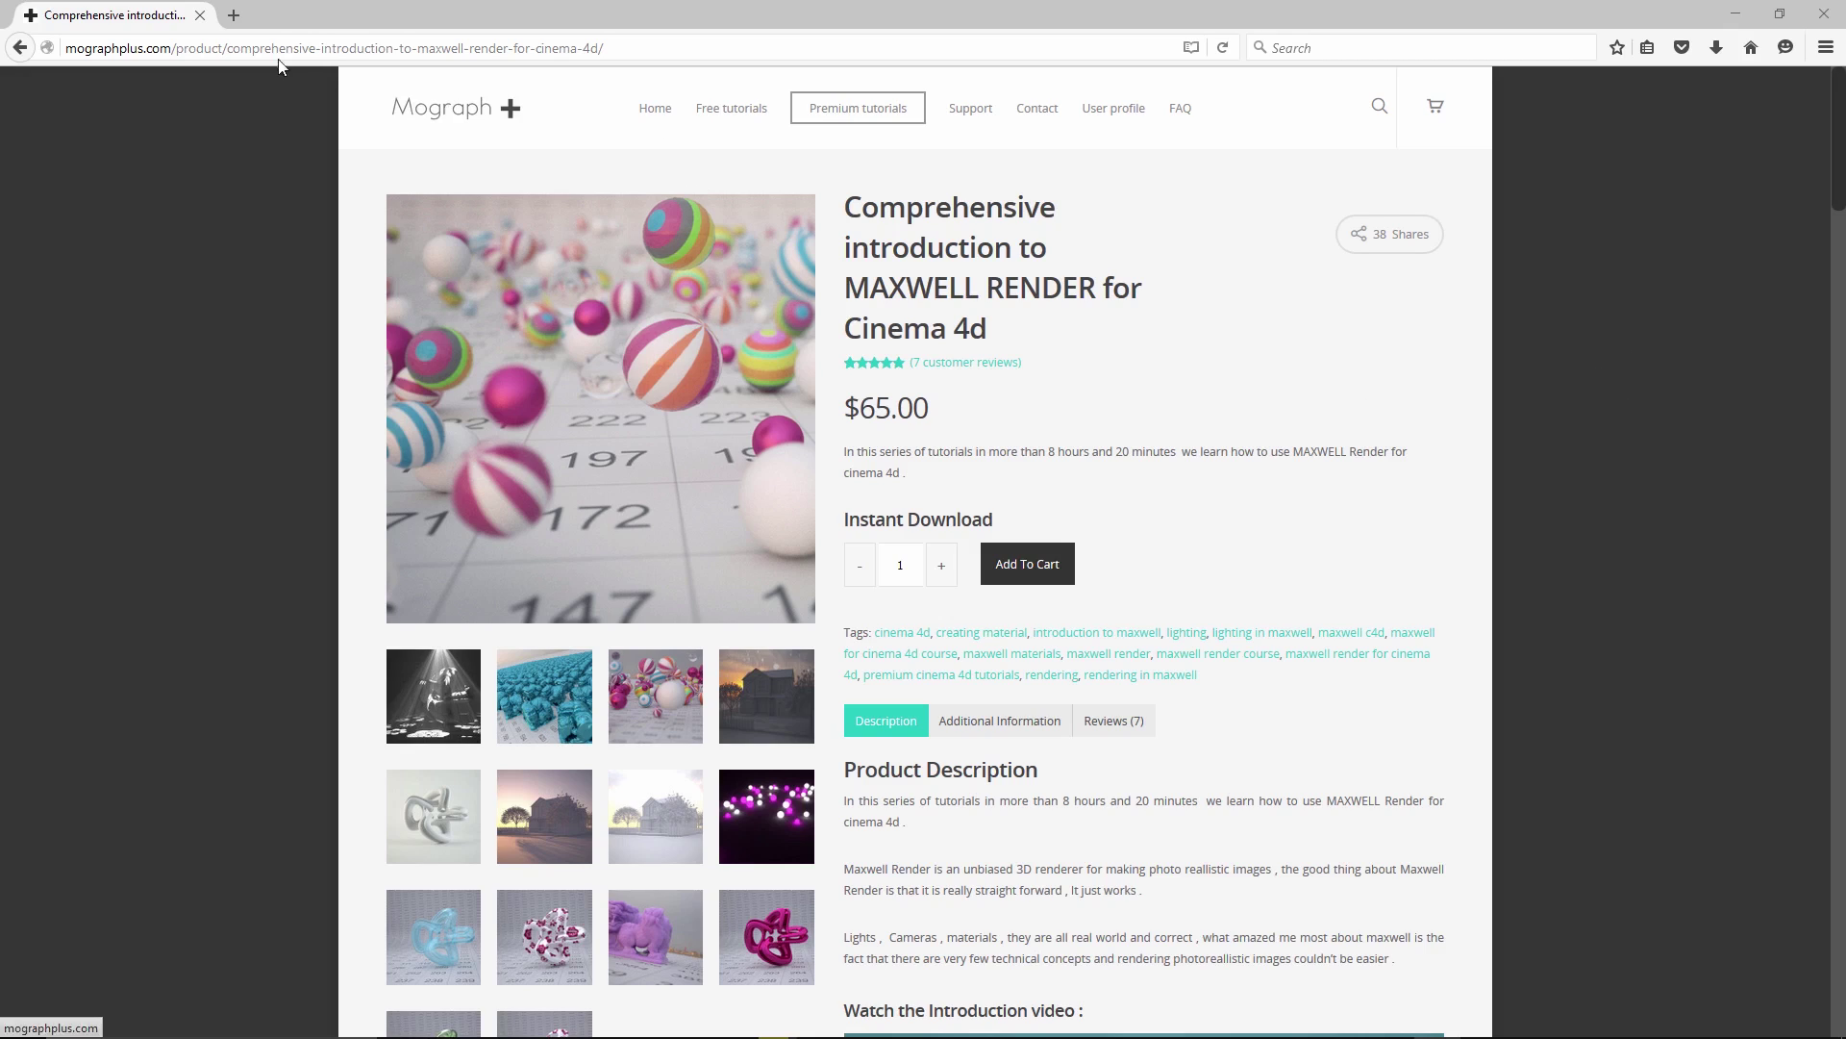
- Switch to the browser and look through the Maxwell Render for Cinema 4D course page on mographplus.com
{"action": "scroll", "coordinate": [943, 395], "scroll_direction": "down", "scroll_amount": 12}
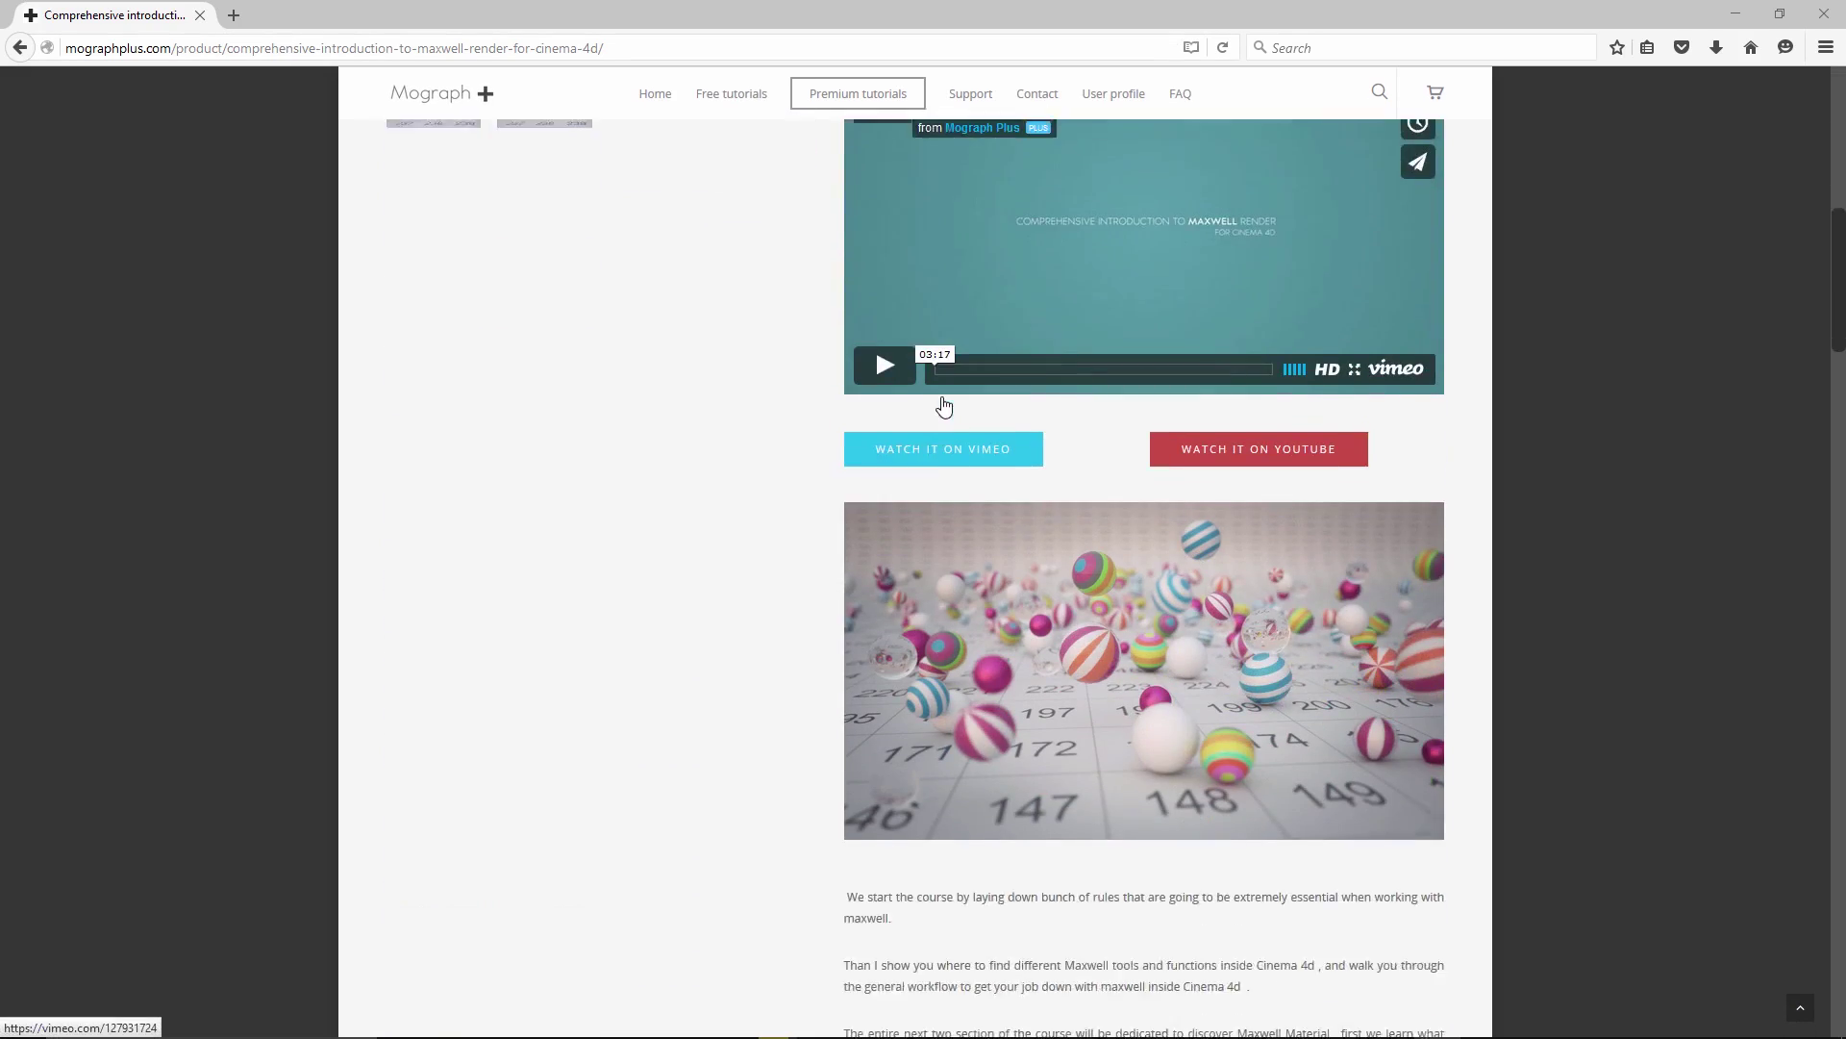
{"action": "scroll", "coordinate": [944, 399], "scroll_direction": "down", "scroll_amount": 15}
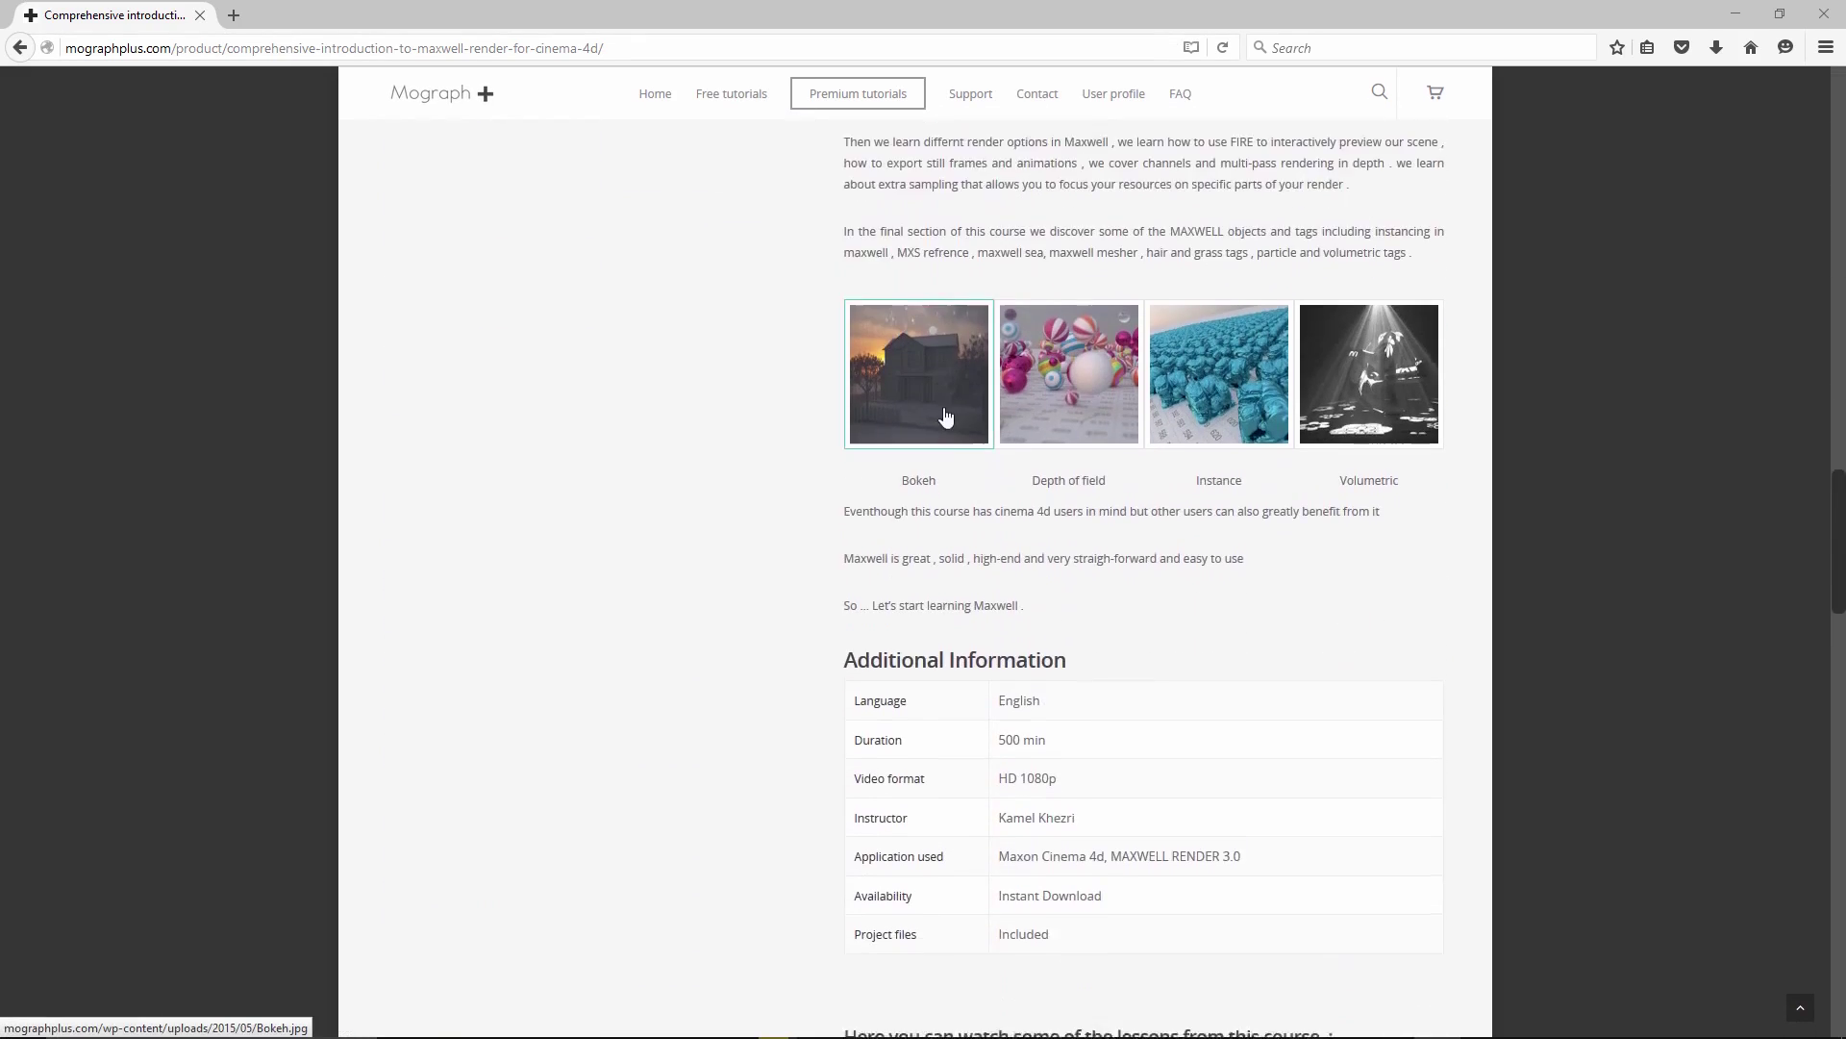